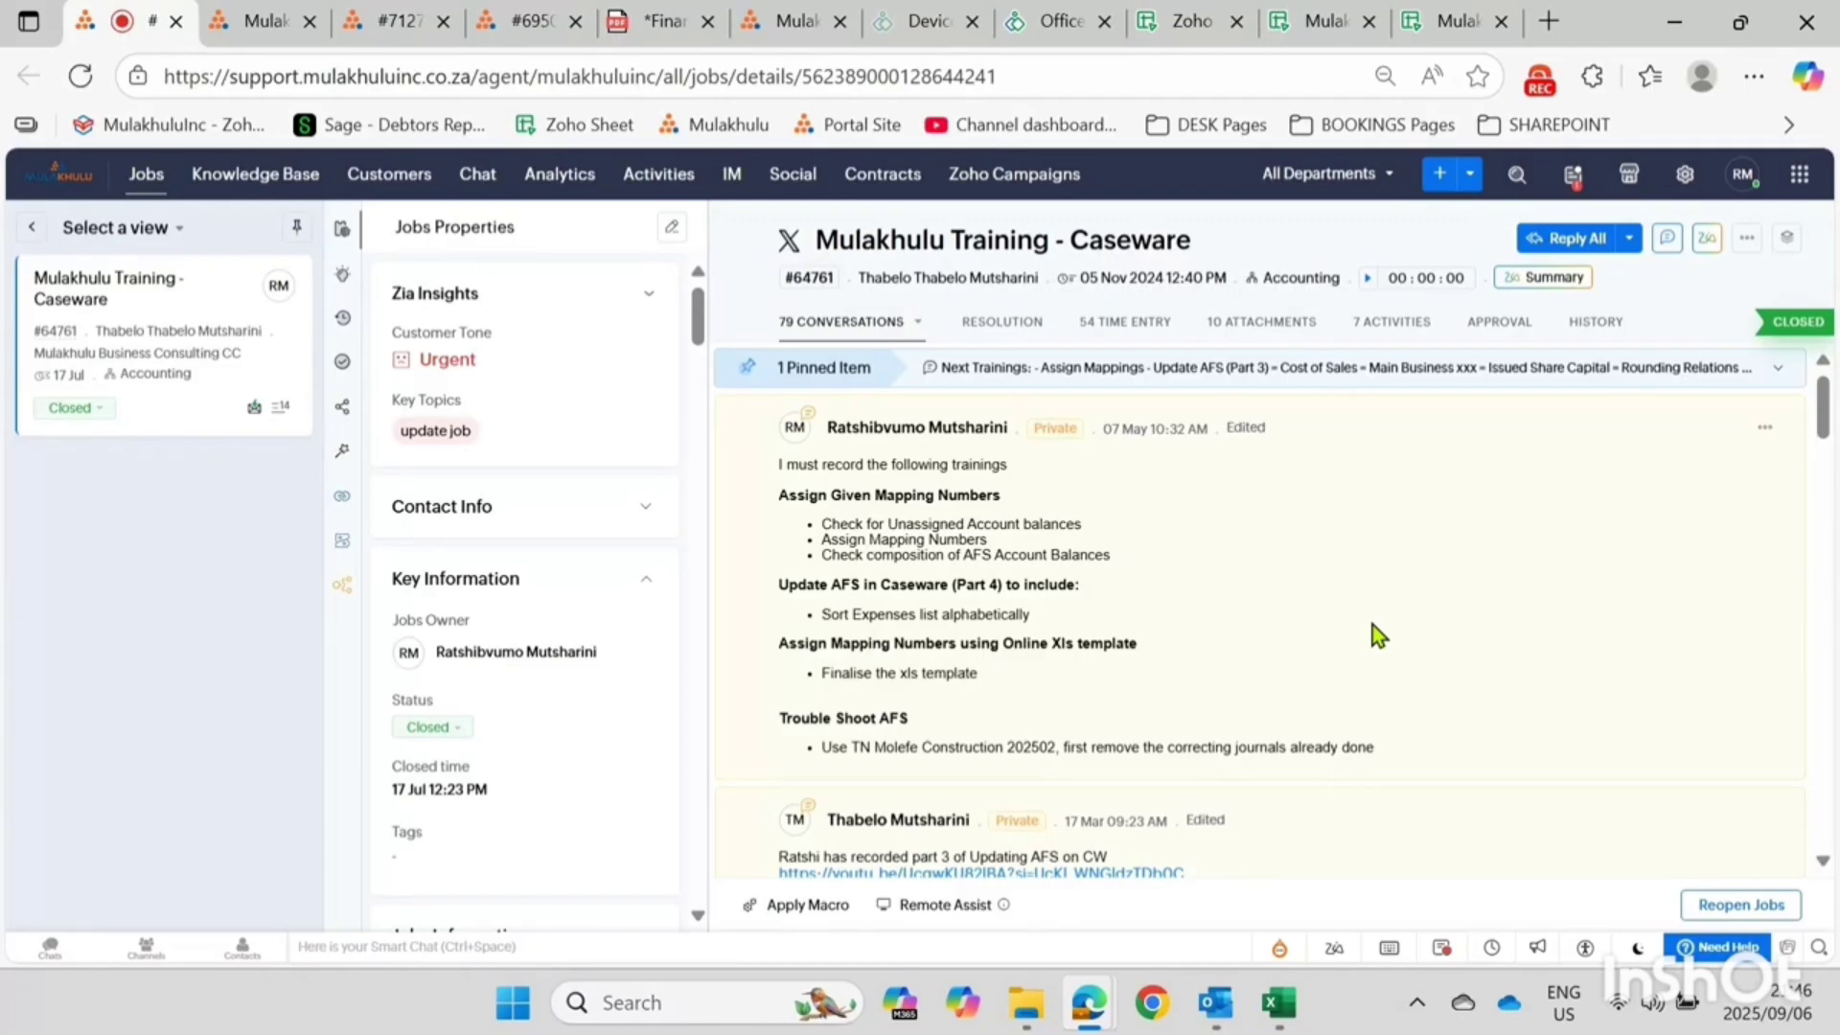
View the remote Caseware session in the browser and switch to the Concading - CW TB workbook in Excel
{"action": "left_click", "coordinate": [1062, 21]}
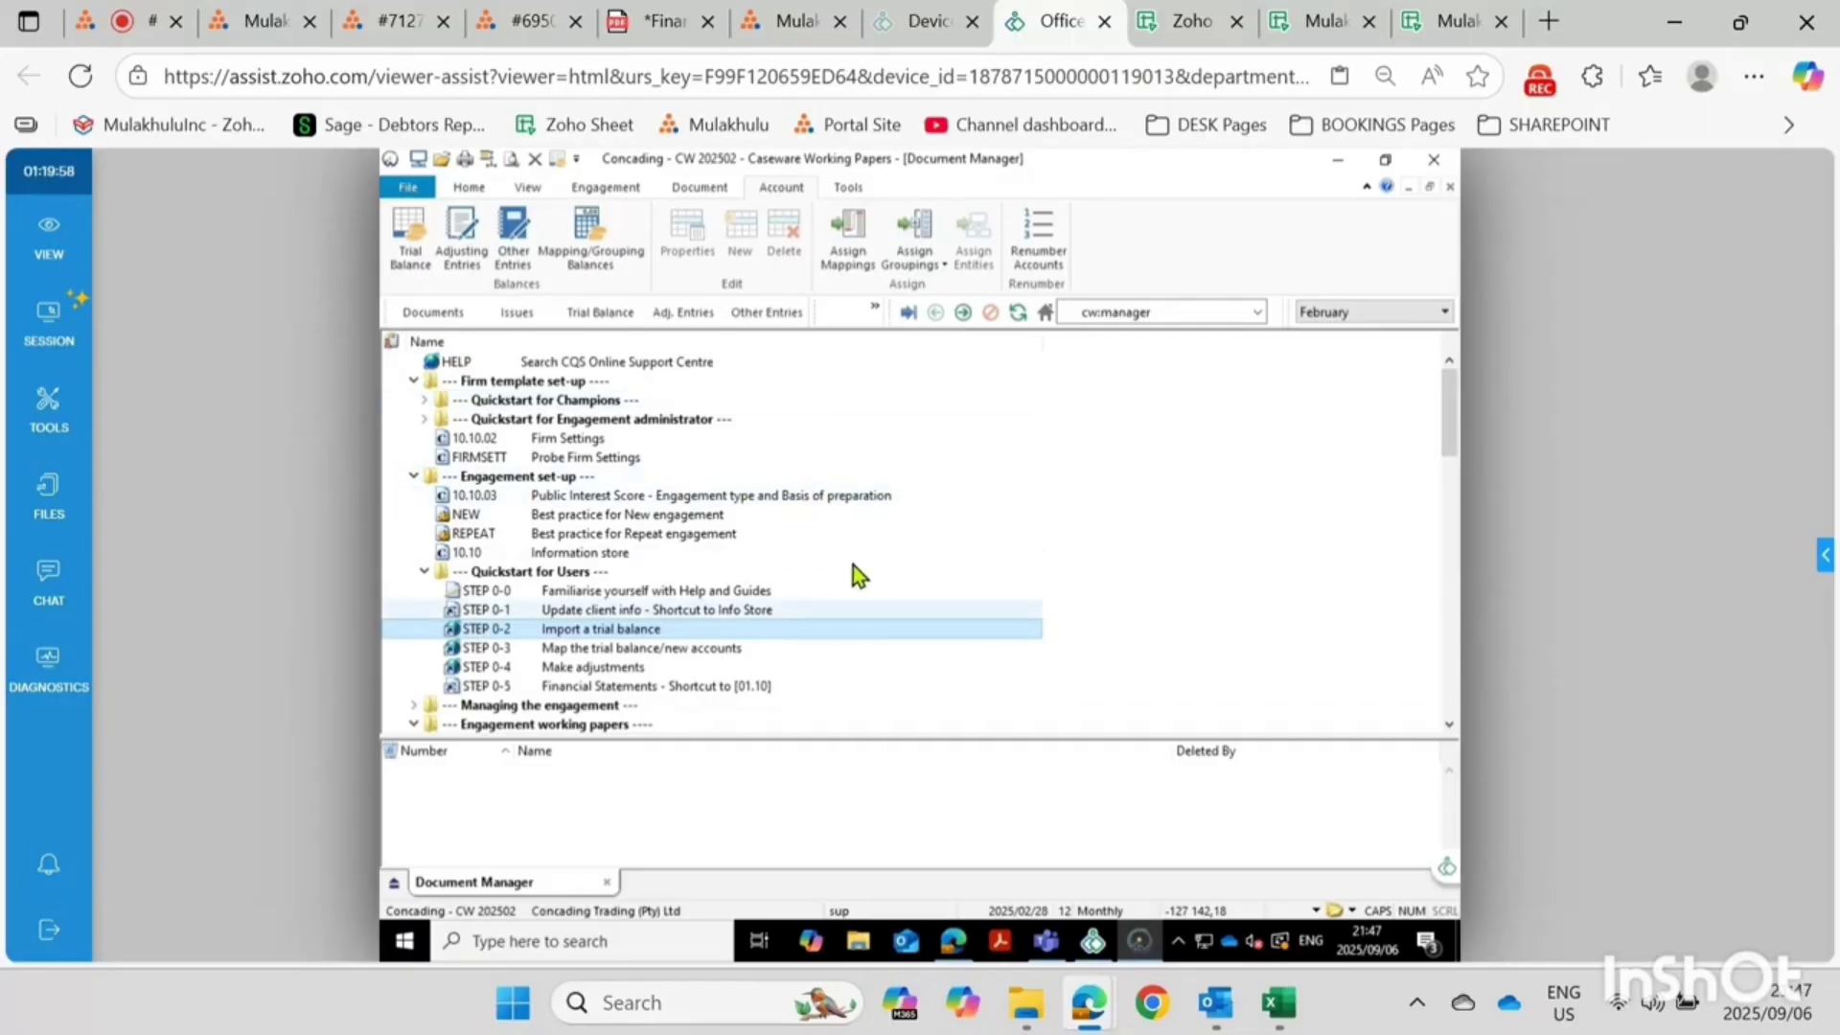
{"action": "mouse_move", "coordinate": [1287, 1015]}
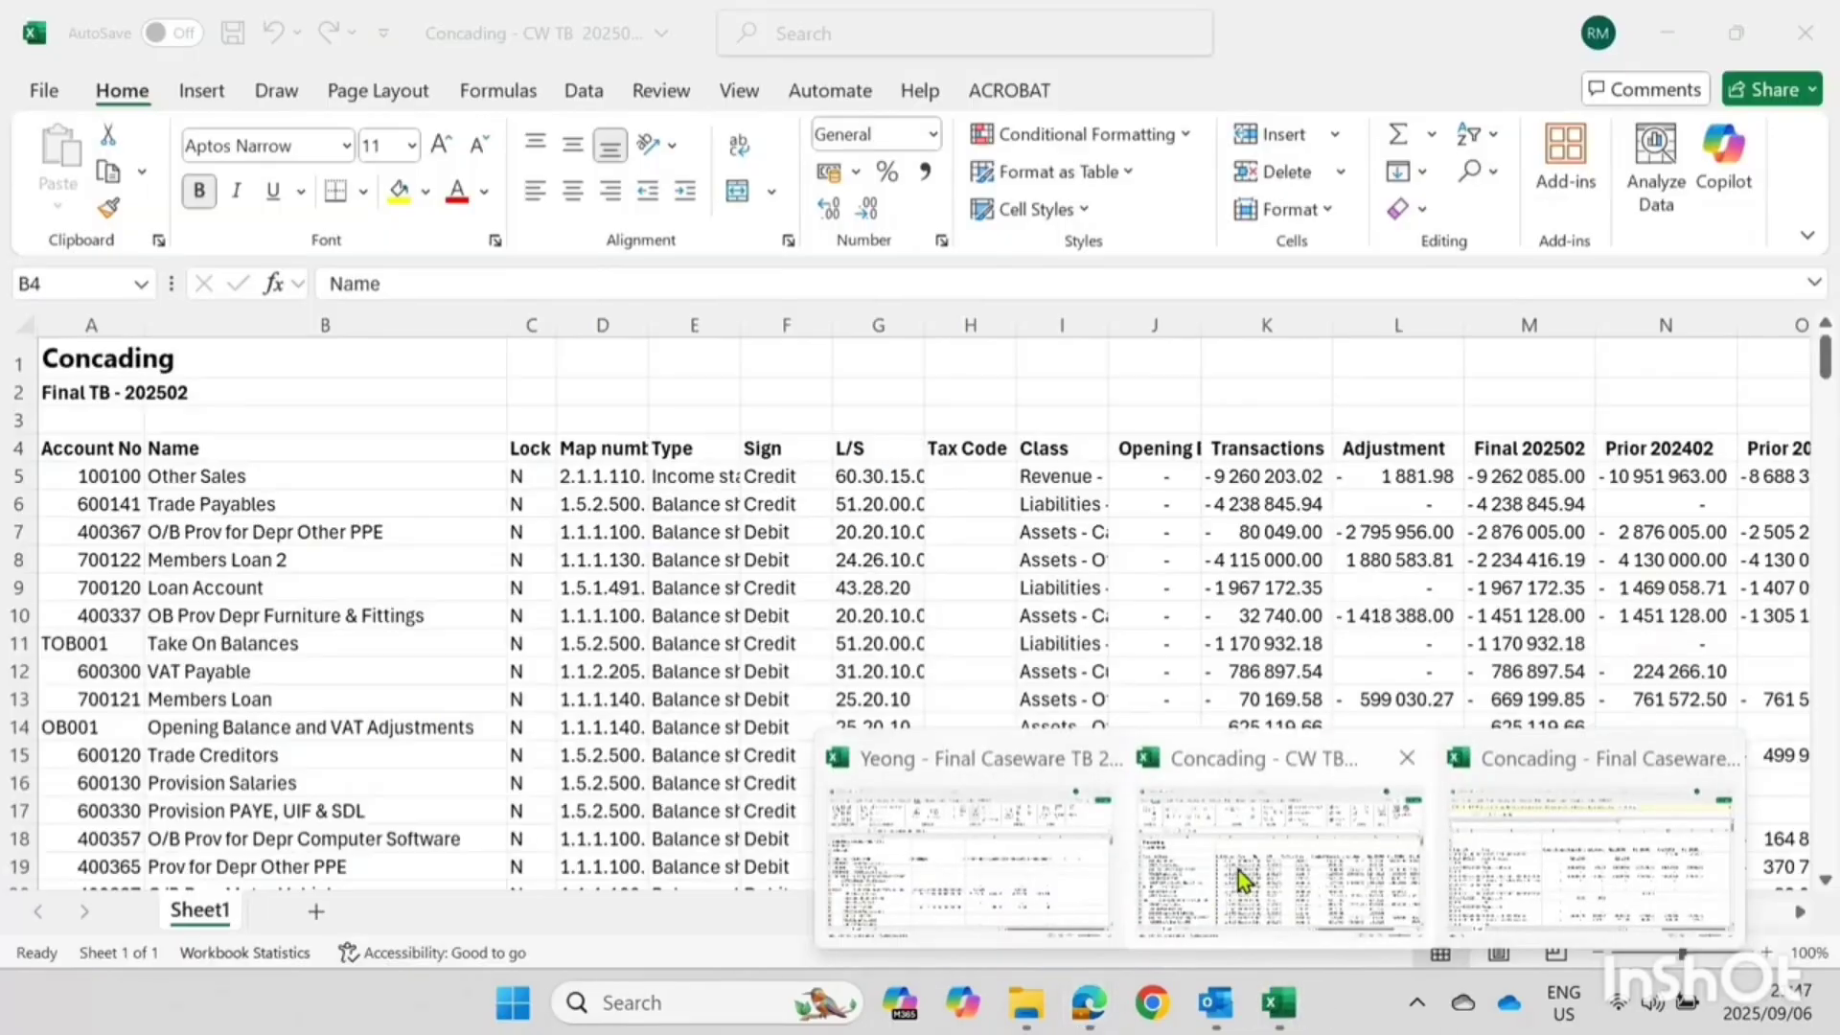
{"action": "left_click", "coordinate": [1297, 862]}
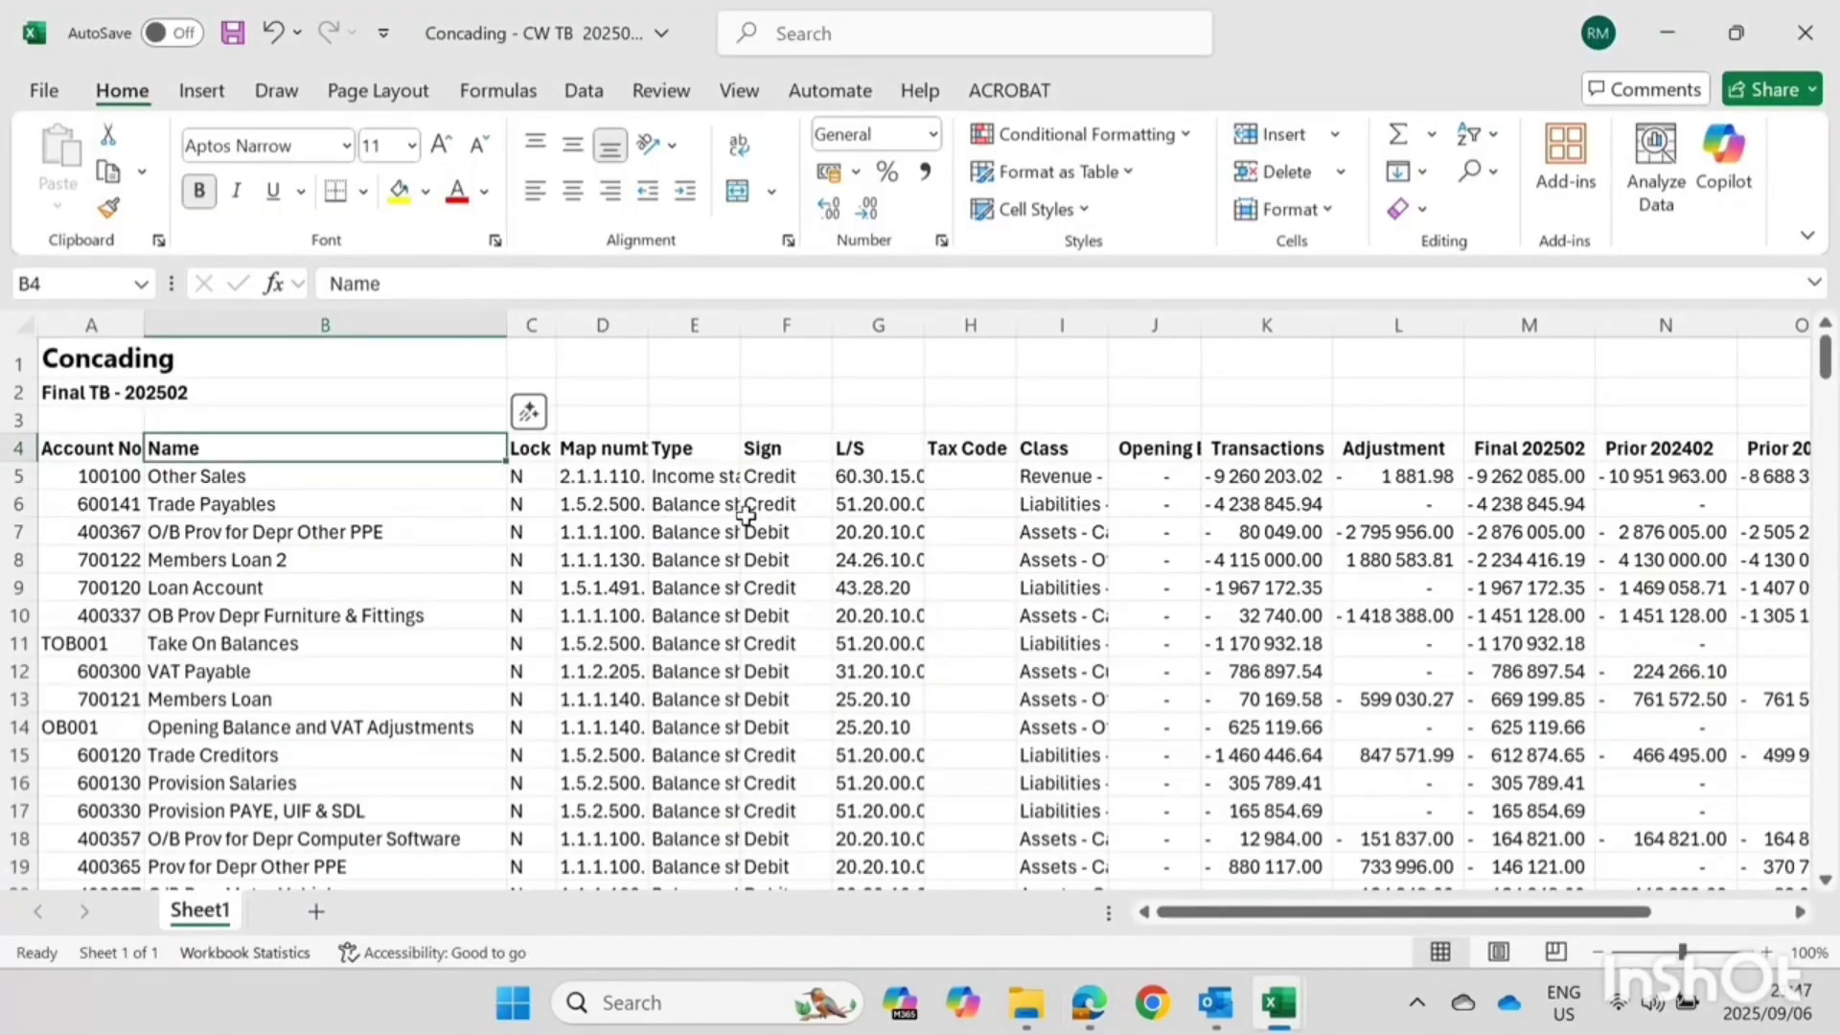
{"action": "scroll", "coordinate": [788, 526], "scroll_direction": "down", "scroll_amount": 5}
{"action": "scroll", "coordinate": [788, 526], "scroll_direction": "up", "scroll_amount": 5}
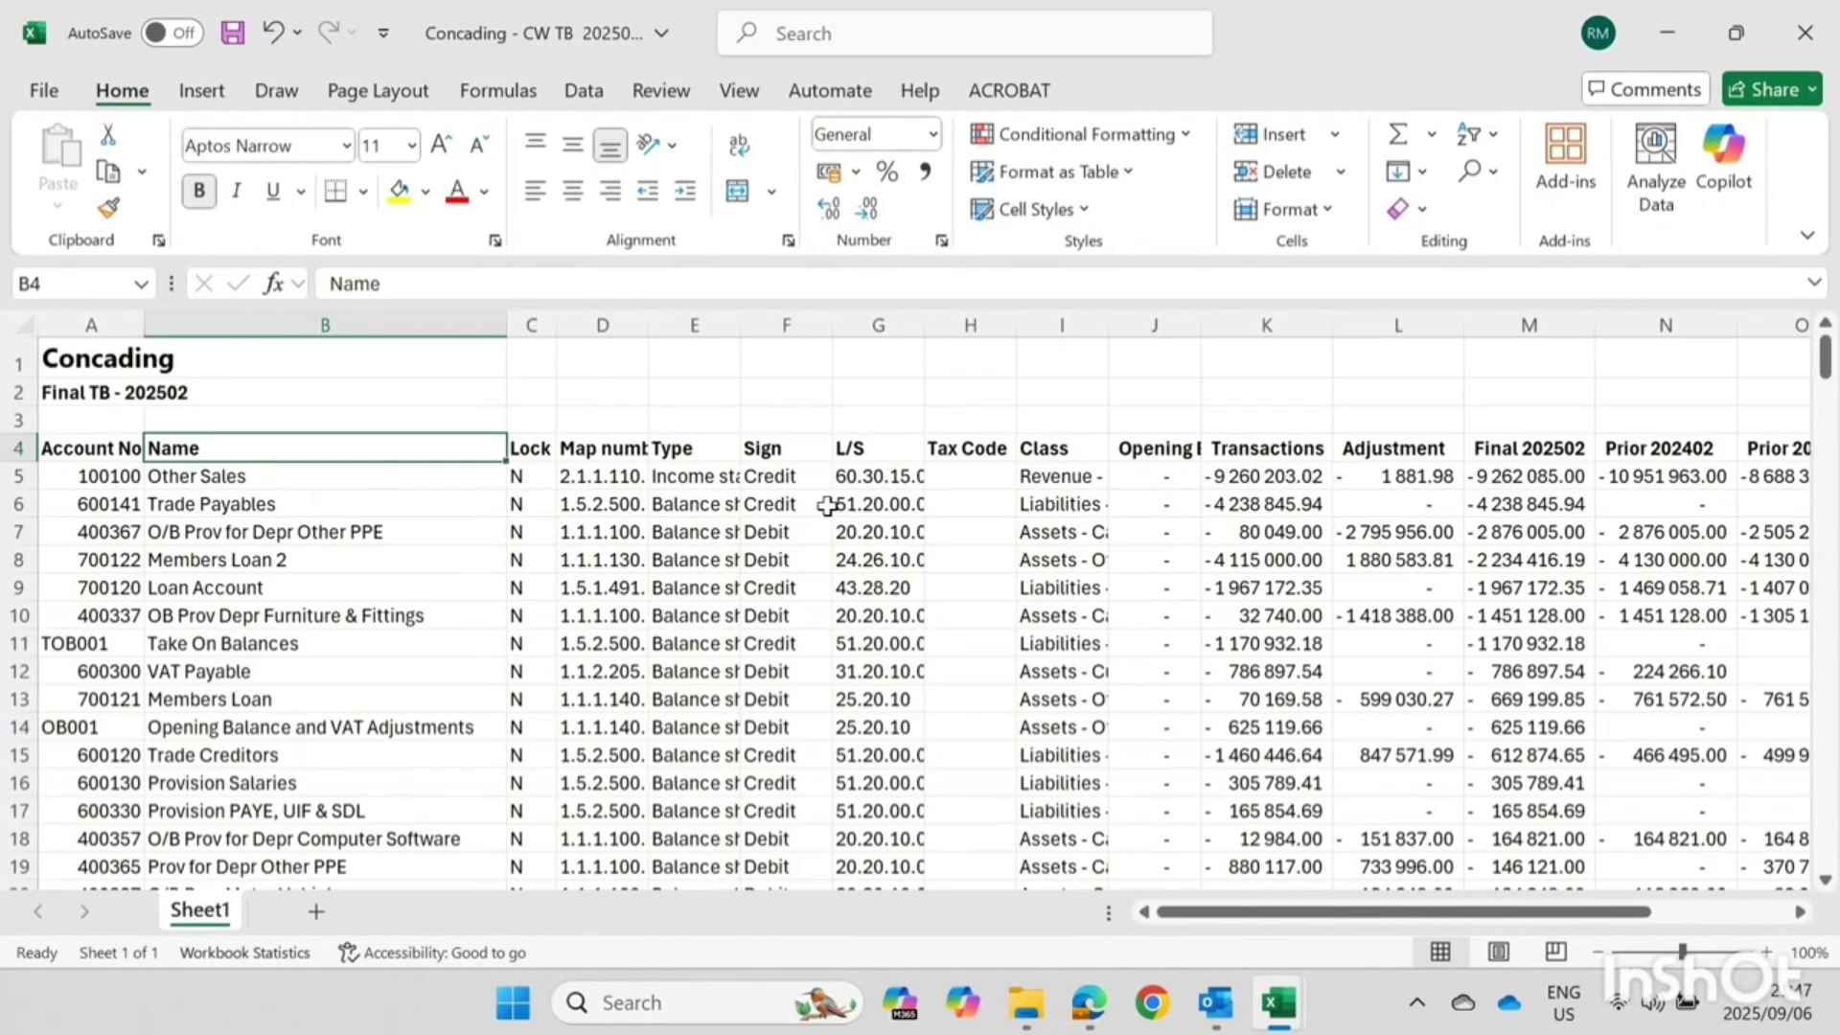
Freeze the panes at cell C5, keeping rows 1 to 4 and the Account No and Name columns fixed
{"action": "left_click", "coordinate": [84, 371]}
{"action": "left_click", "coordinate": [526, 476]}
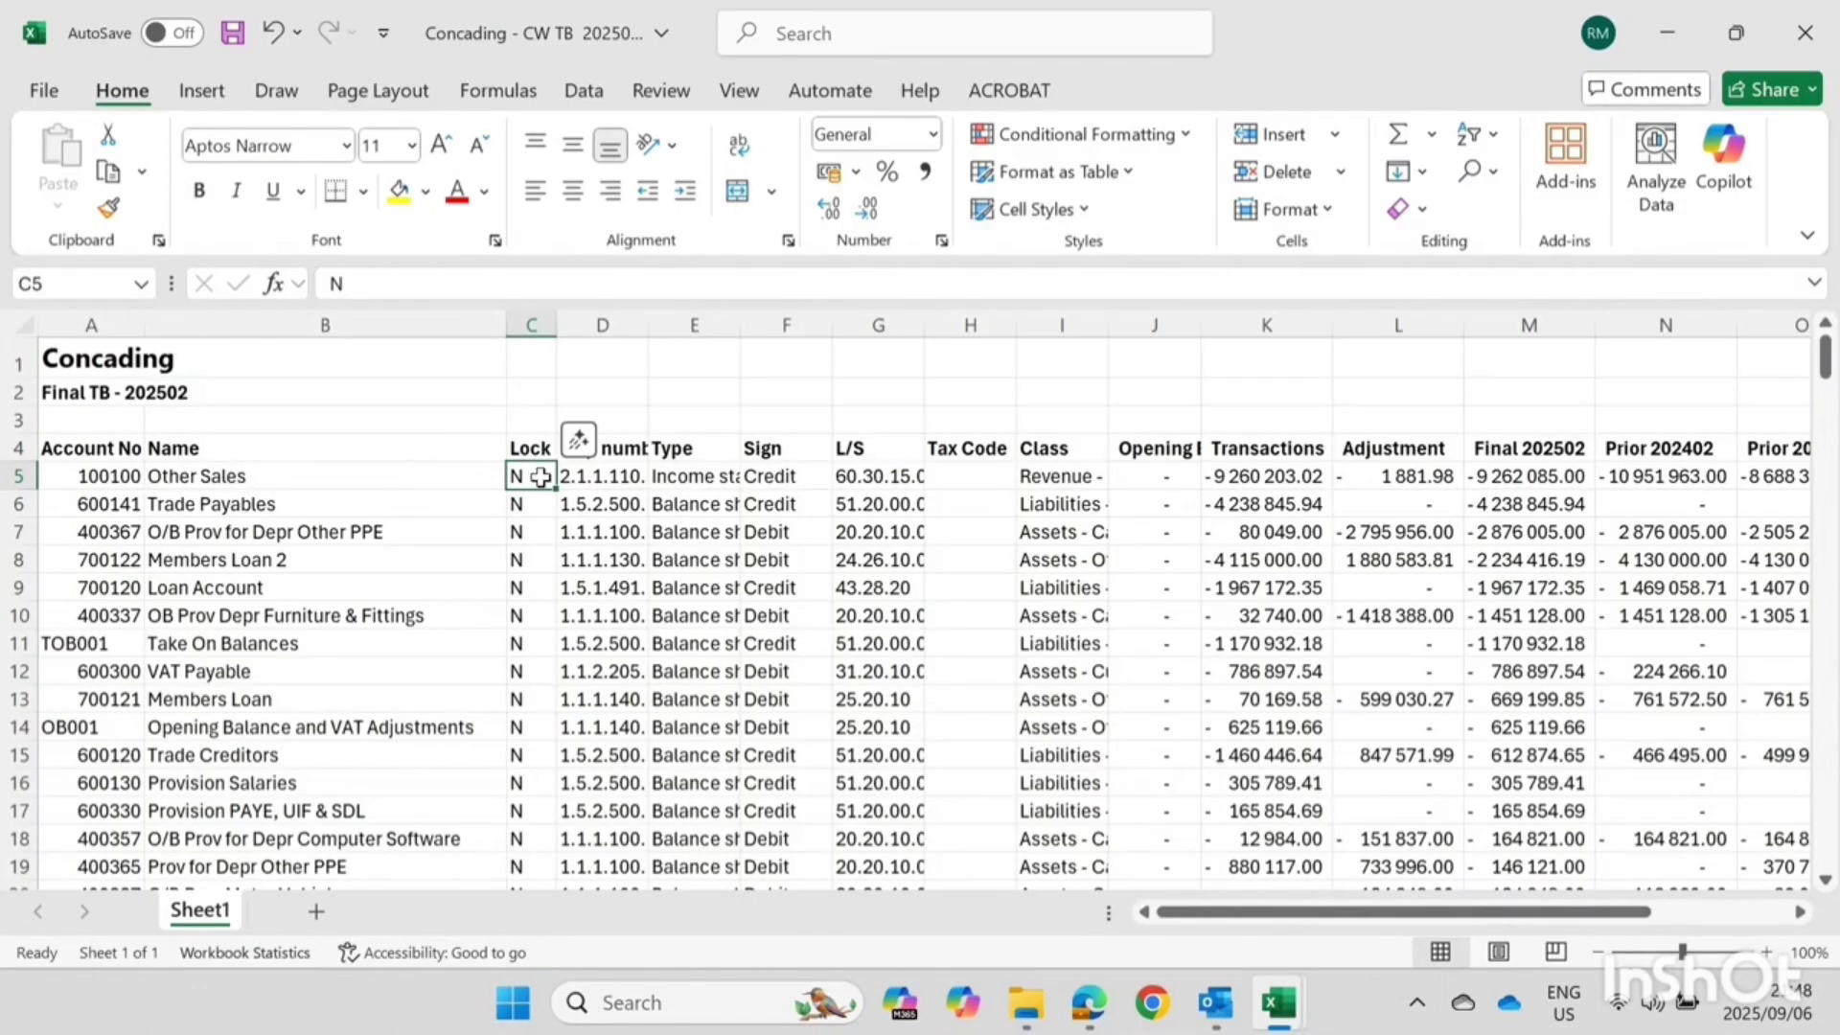
{"action": "key", "text": "Down"}
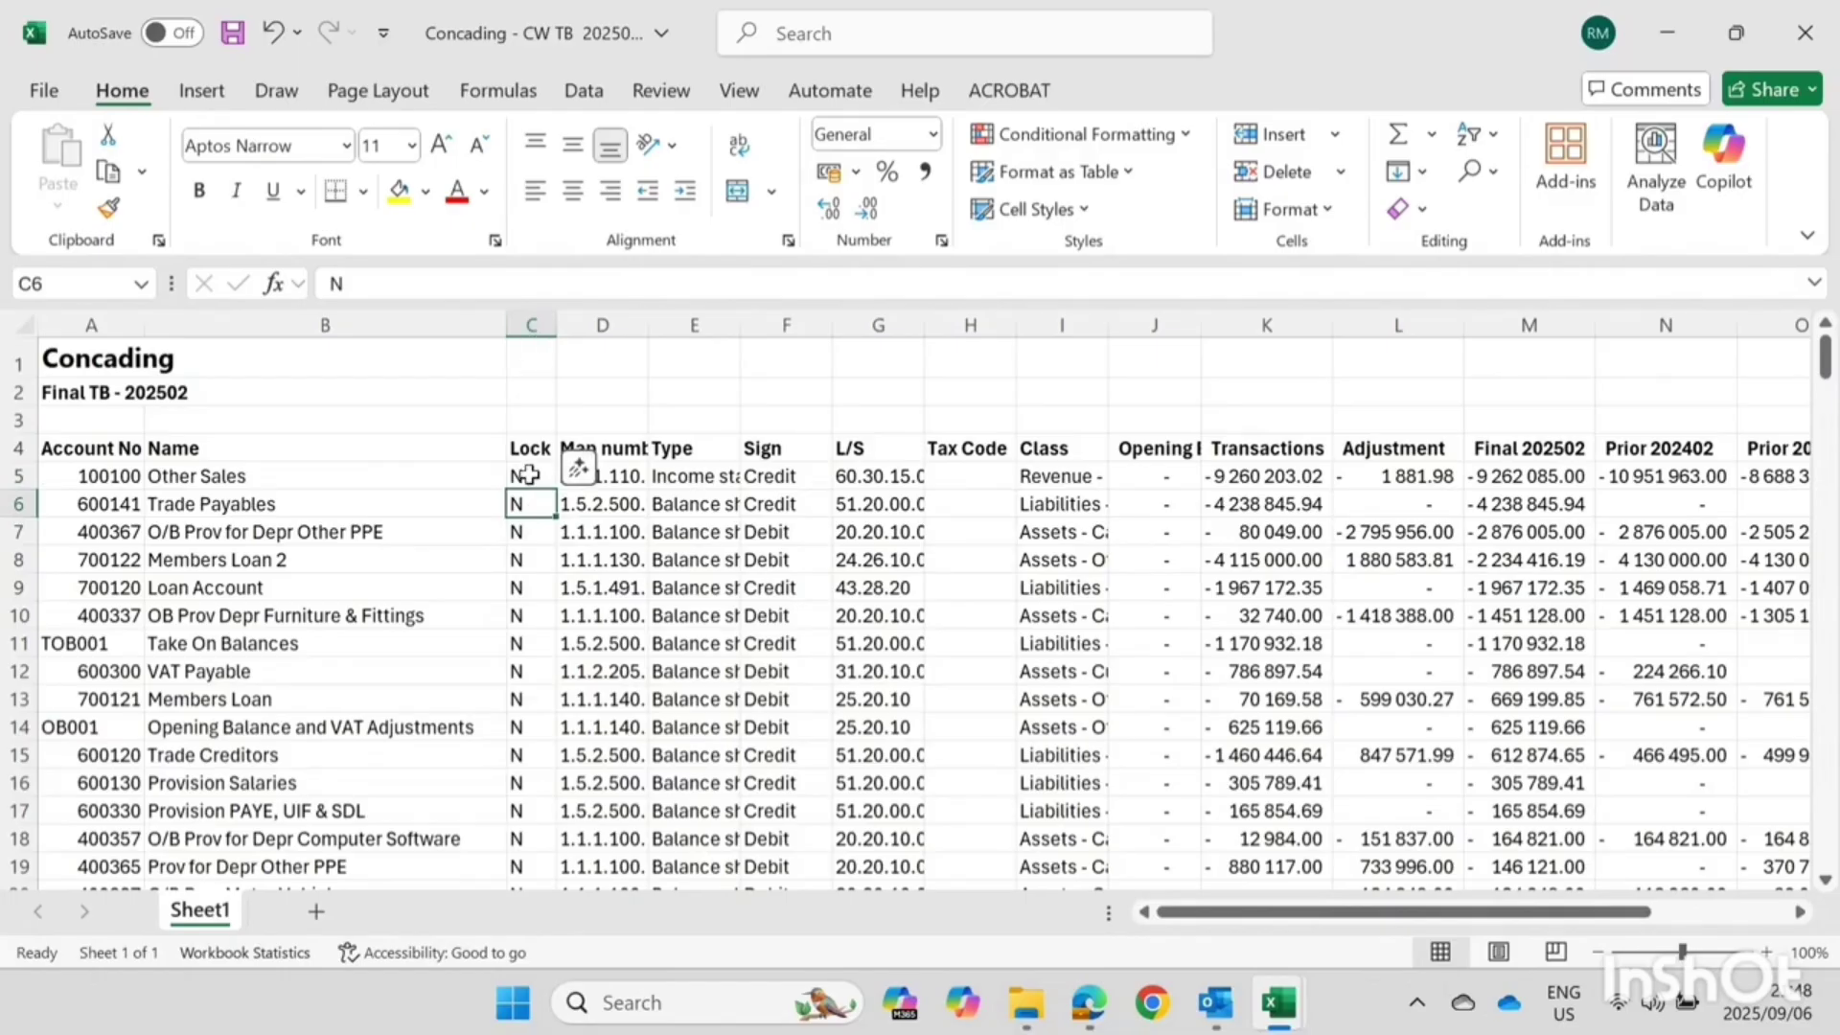
{"action": "left_click", "coordinate": [528, 476]}
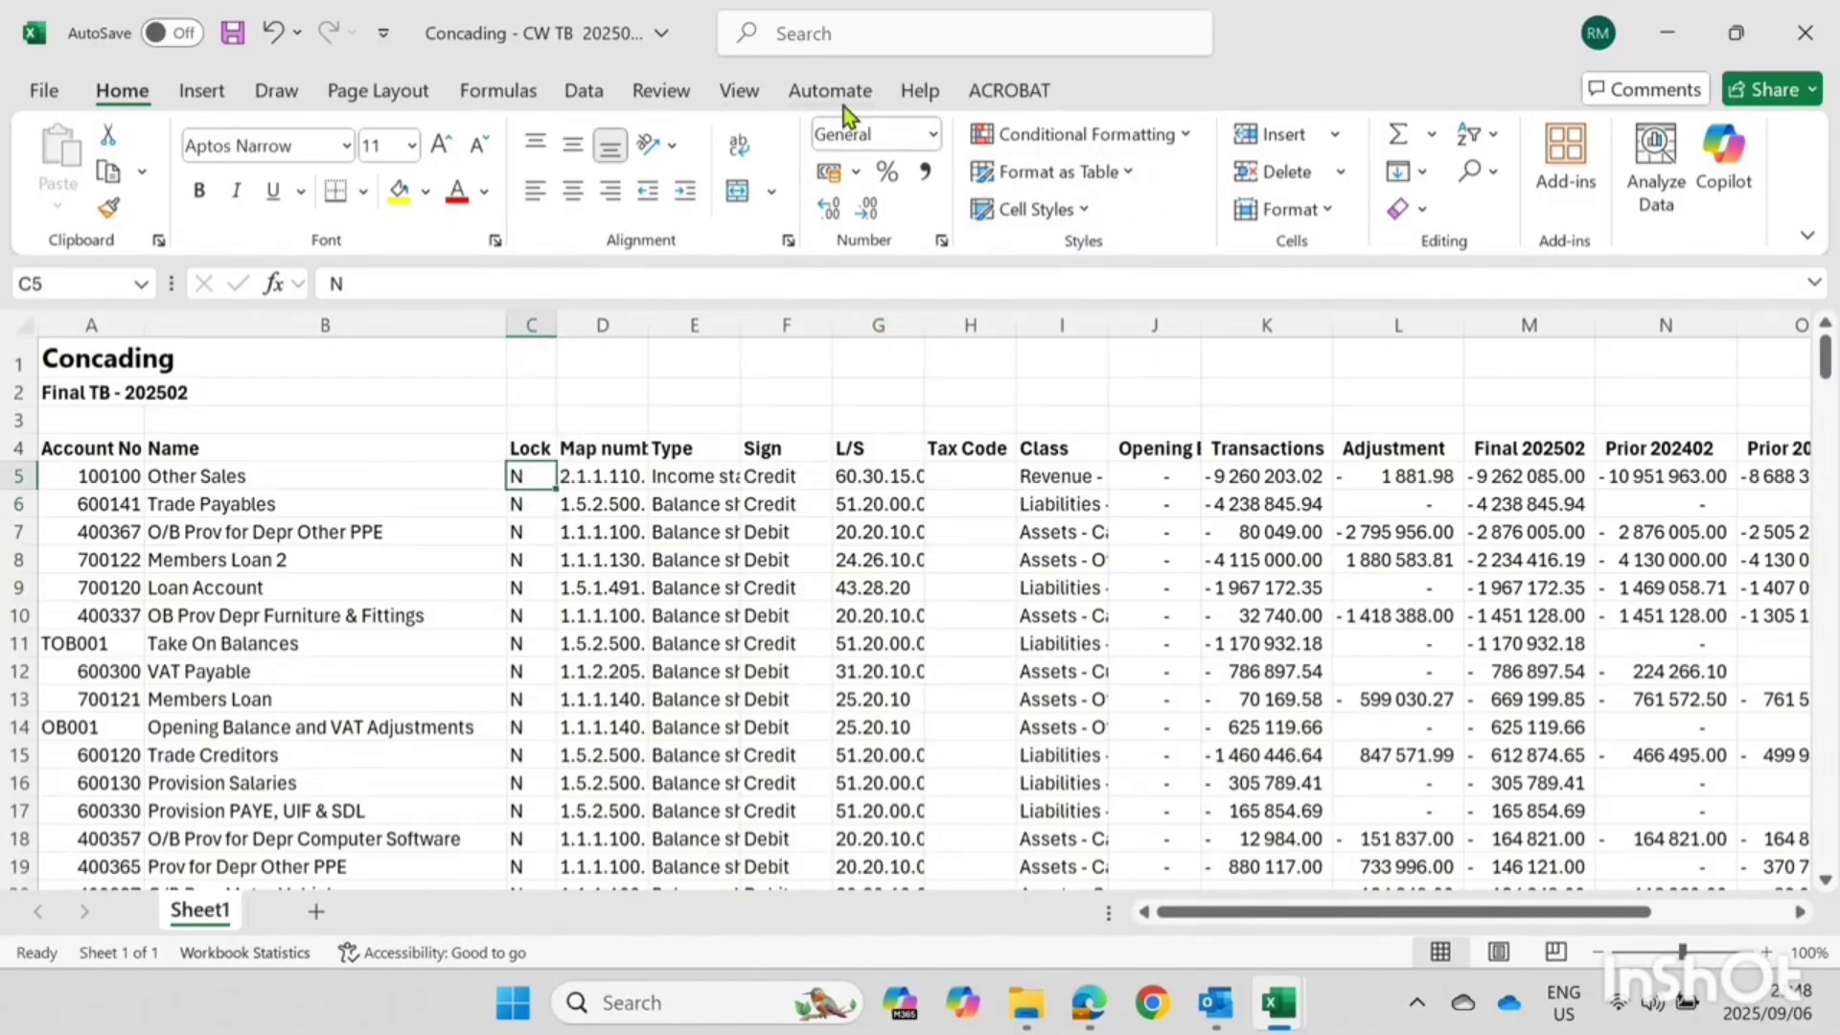
{"action": "left_click", "coordinate": [745, 99]}
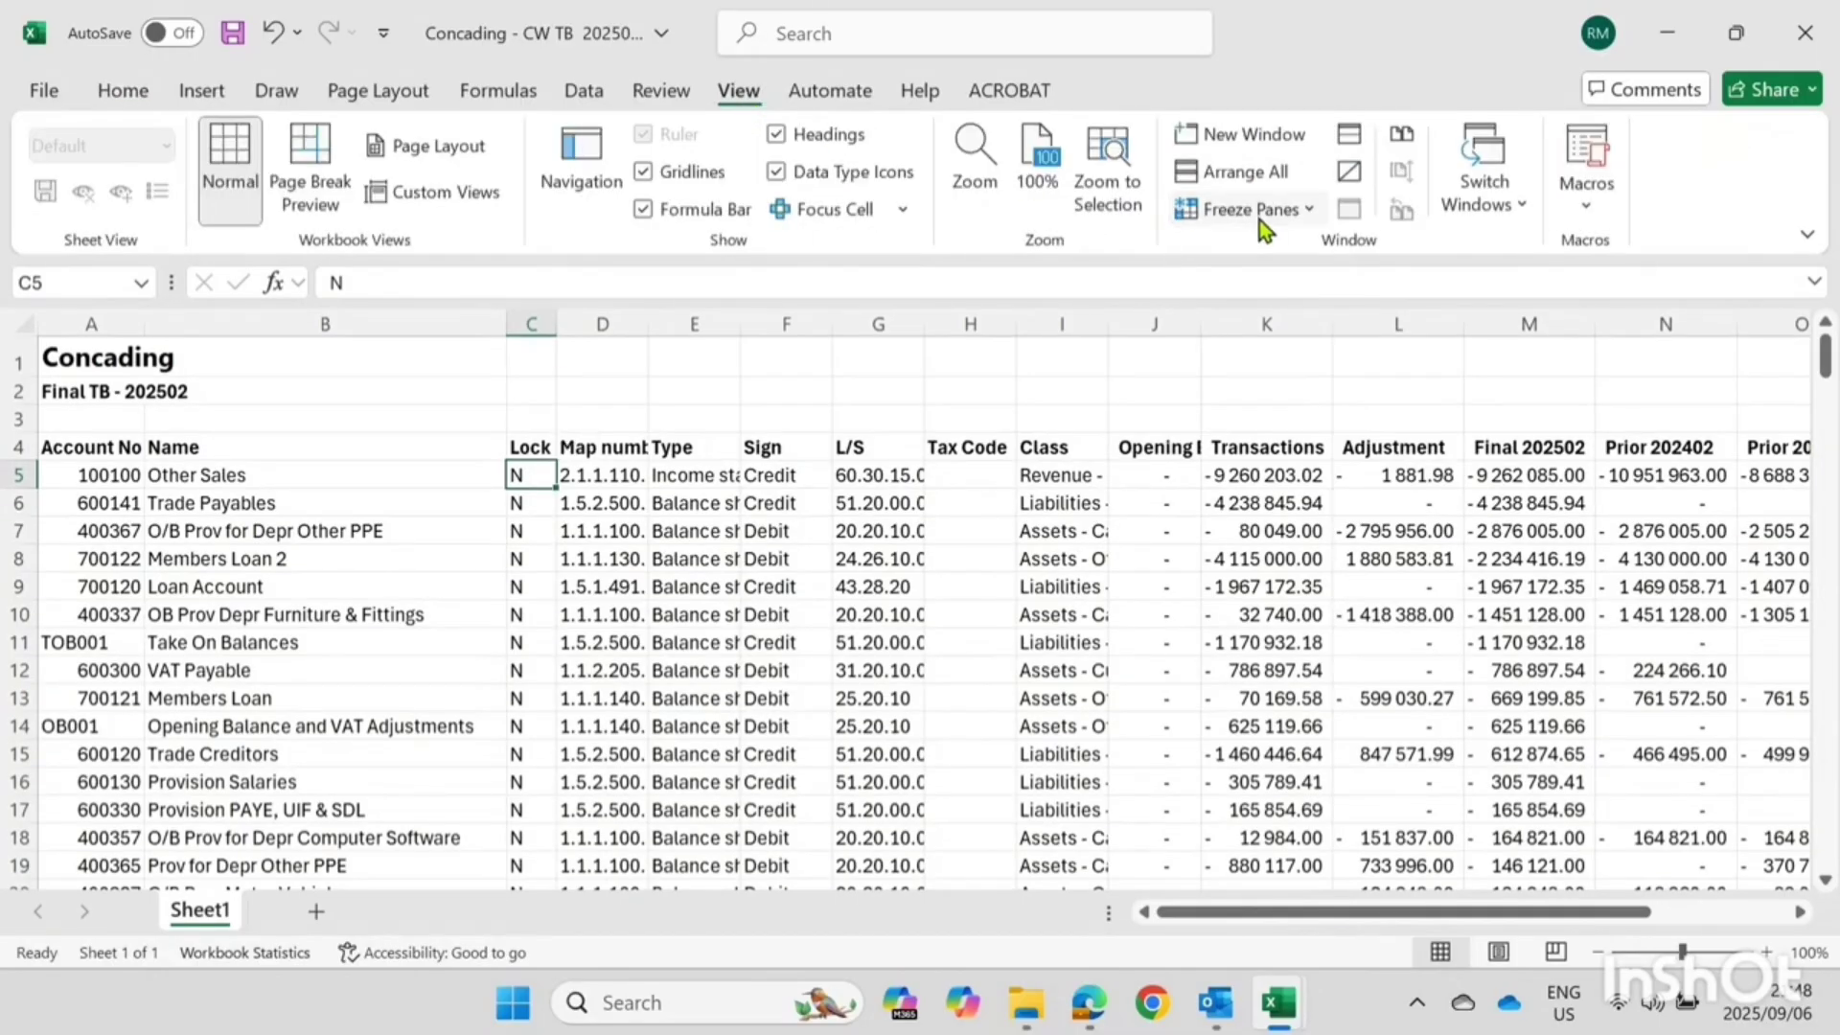
{"action": "left_click", "coordinate": [1293, 216]}
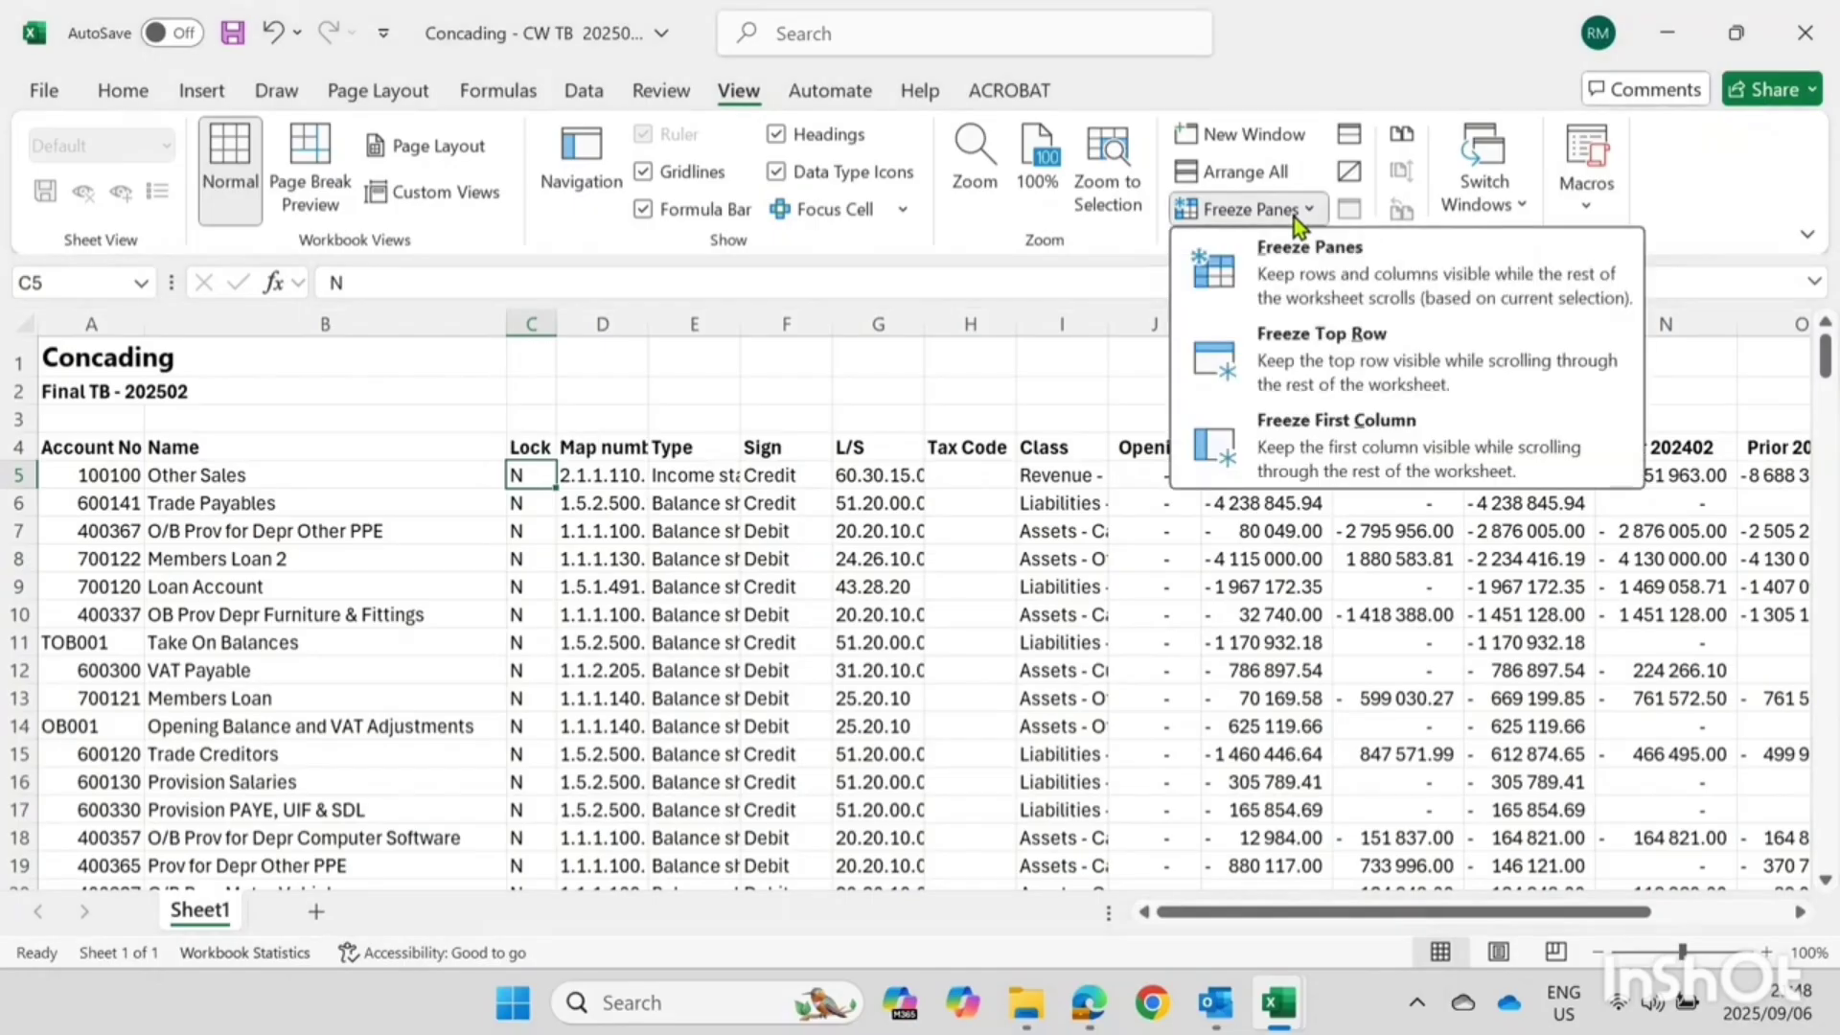
{"action": "left_click", "coordinate": [1292, 251]}
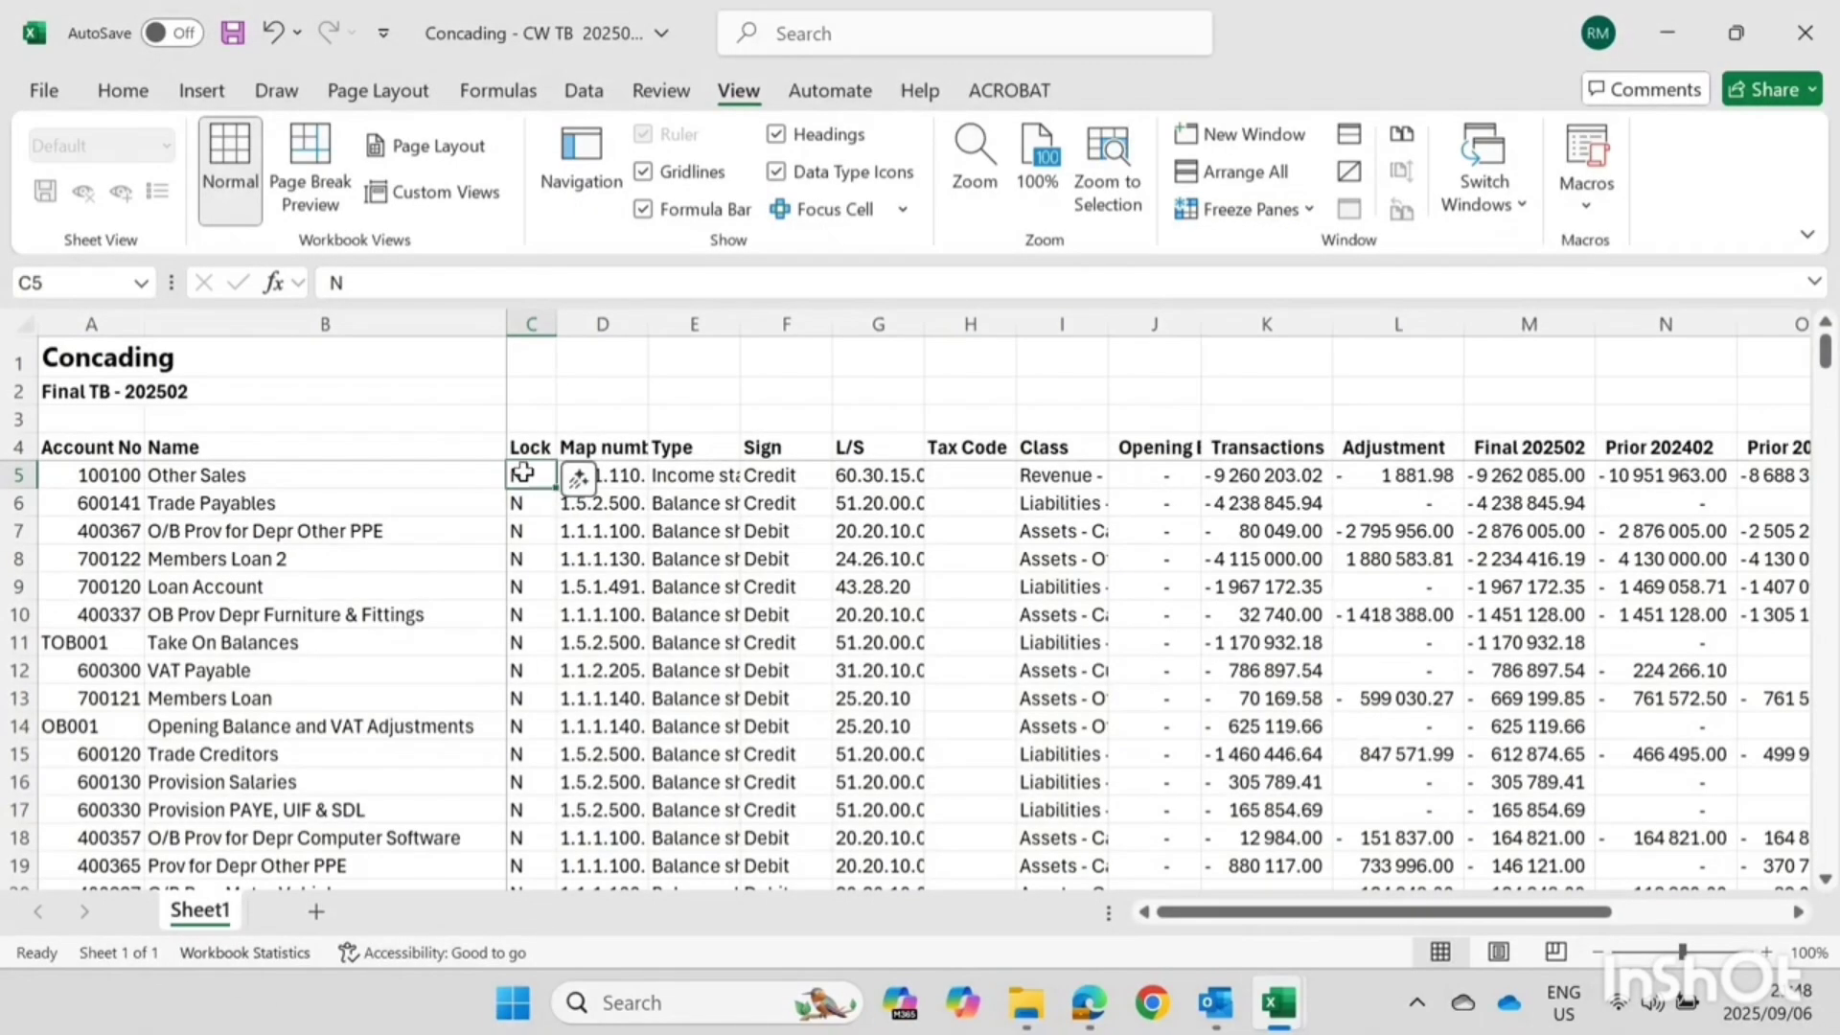
Check the frozen heading rows and the Account No and Name columns while moving through the trial balance vertically and horizontally
{"action": "scroll", "coordinate": [834, 534], "scroll_direction": "down", "scroll_amount": 7}
{"action": "scroll", "coordinate": [891, 558], "scroll_direction": "up", "scroll_amount": 3}
{"action": "scroll", "coordinate": [886, 555], "scroll_direction": "up", "scroll_amount": 4}
{"action": "scroll", "coordinate": [374, 458], "scroll_direction": "down", "scroll_amount": 3}
{"action": "scroll", "coordinate": [374, 458], "scroll_direction": "up", "scroll_amount": 3}
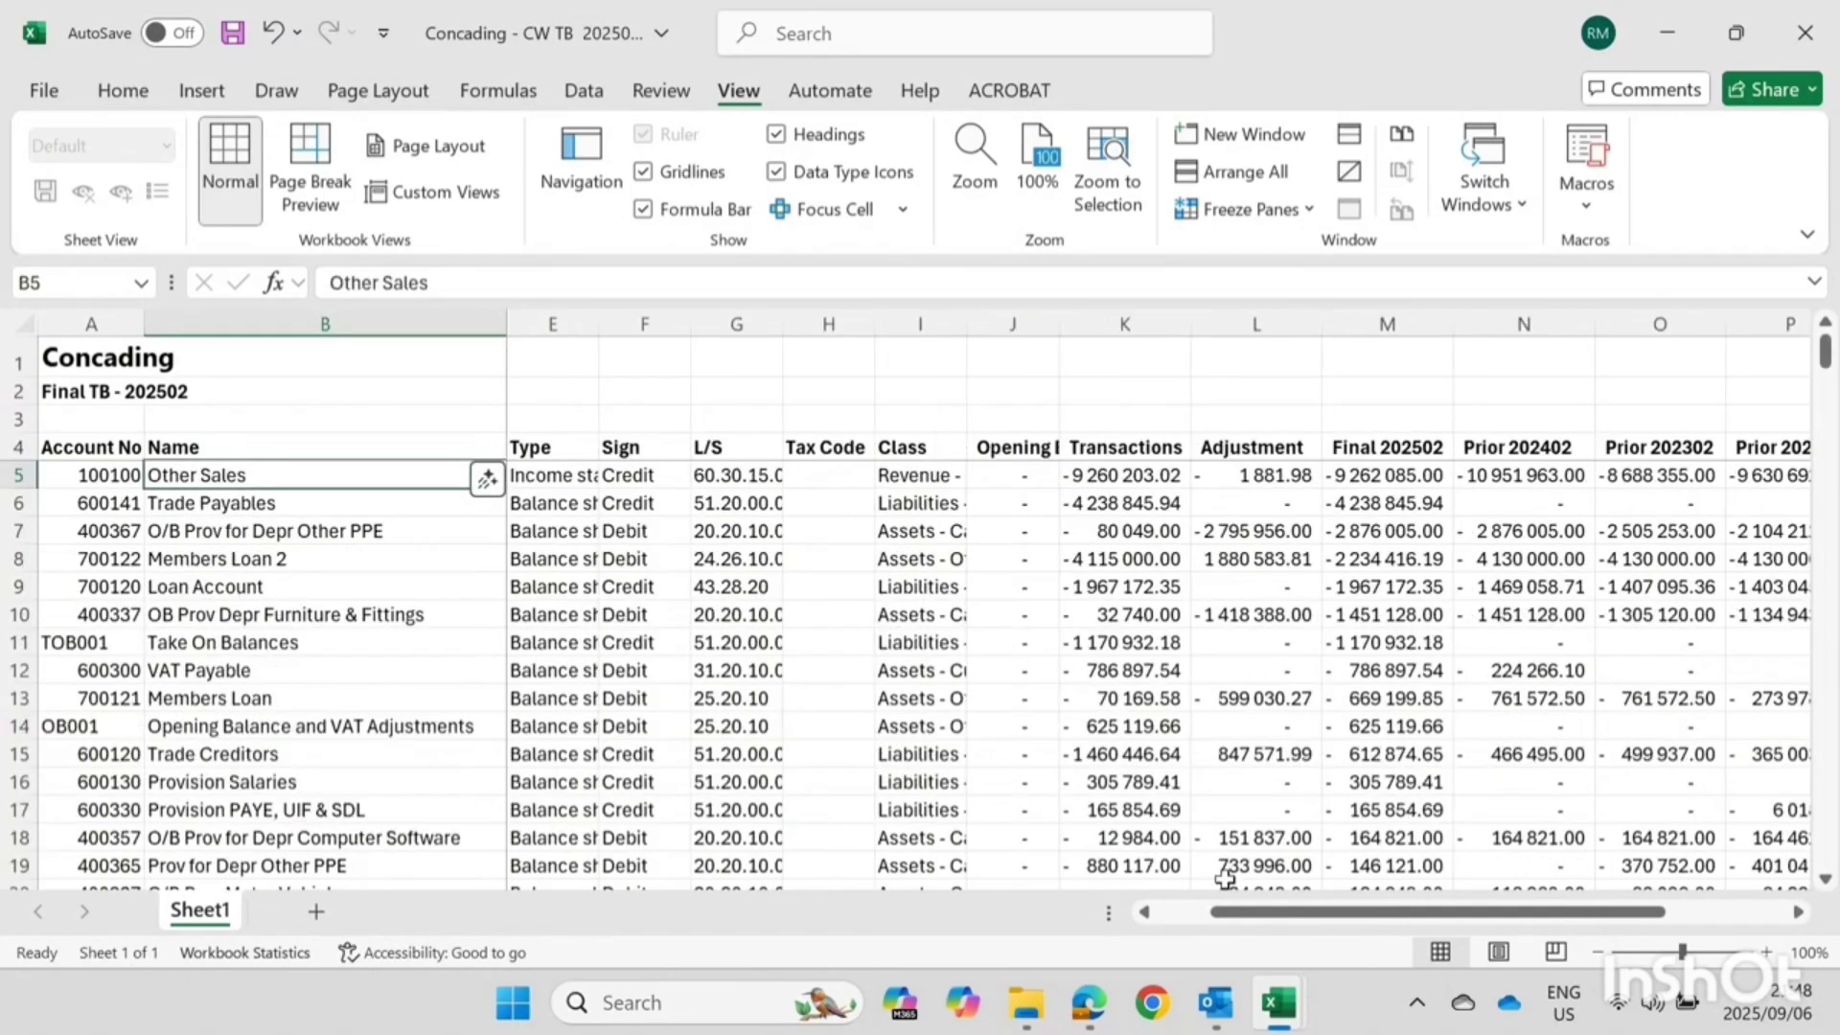
{"action": "scroll", "coordinate": [1455, 919], "scroll_direction": "left", "scroll_amount": 1}
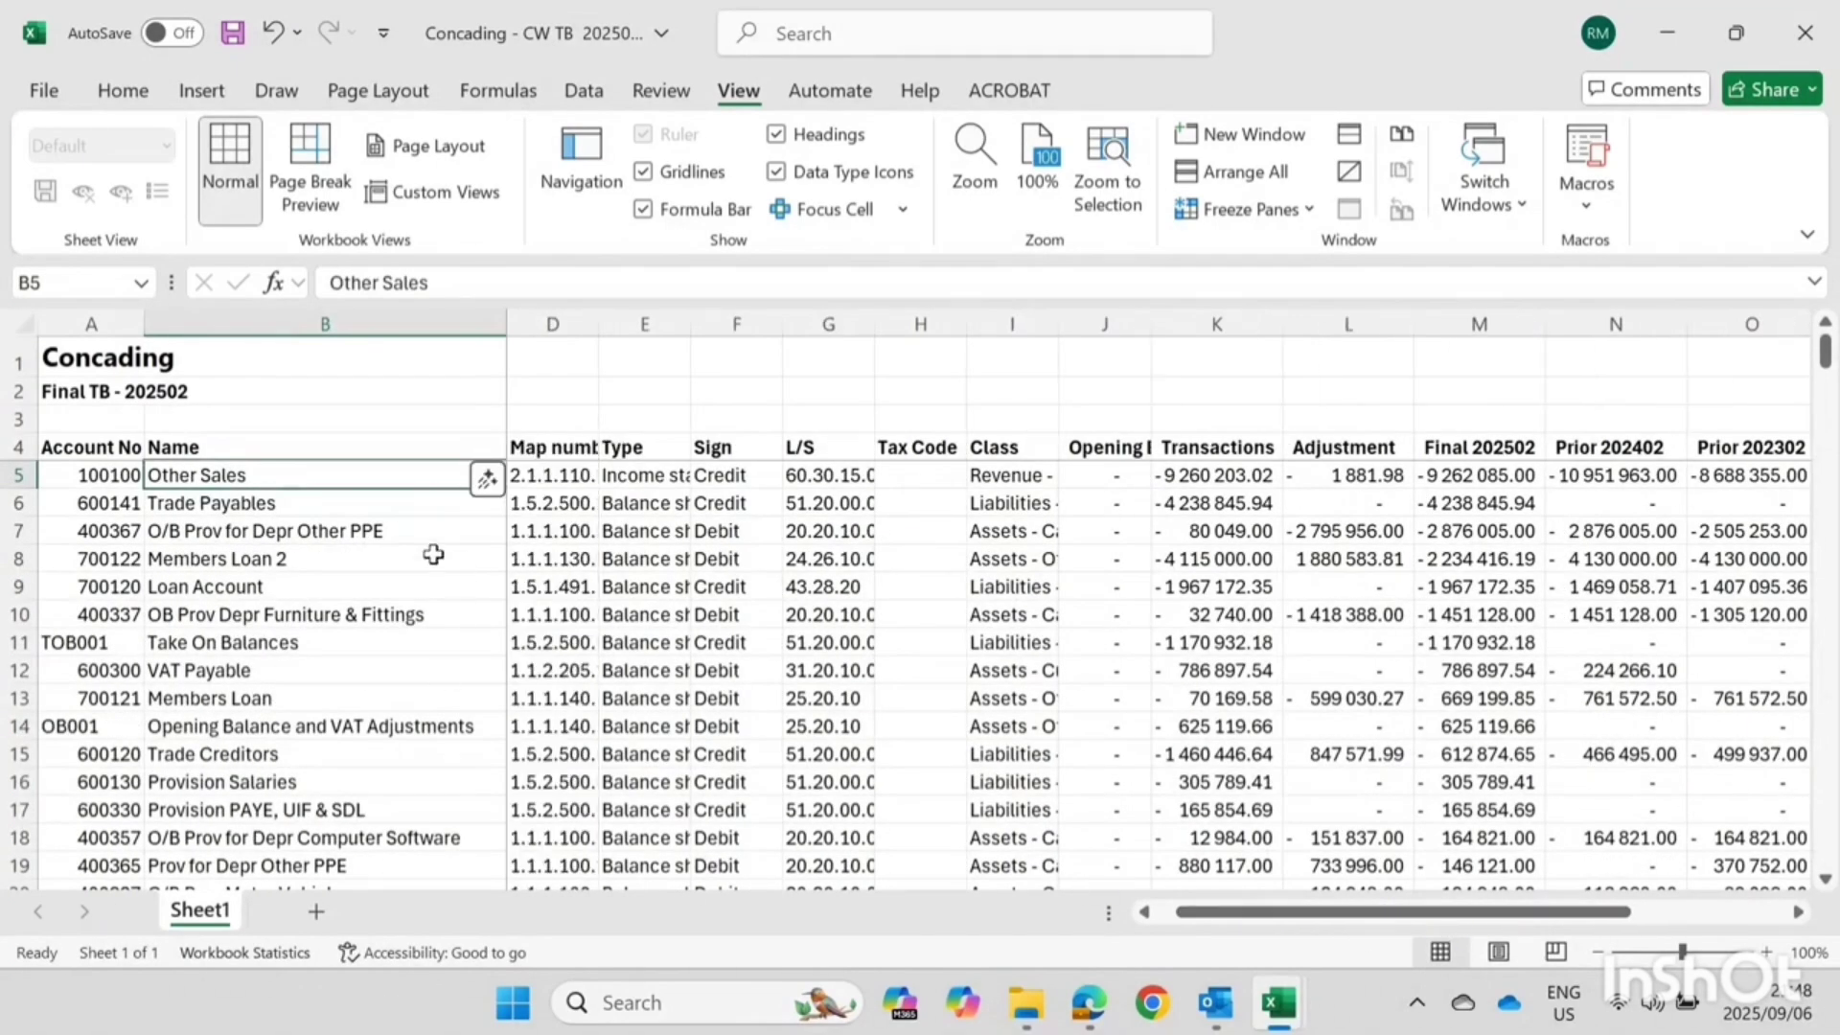
{"action": "left_click", "coordinate": [72, 446]}
{"action": "left_click", "coordinate": [288, 553]}
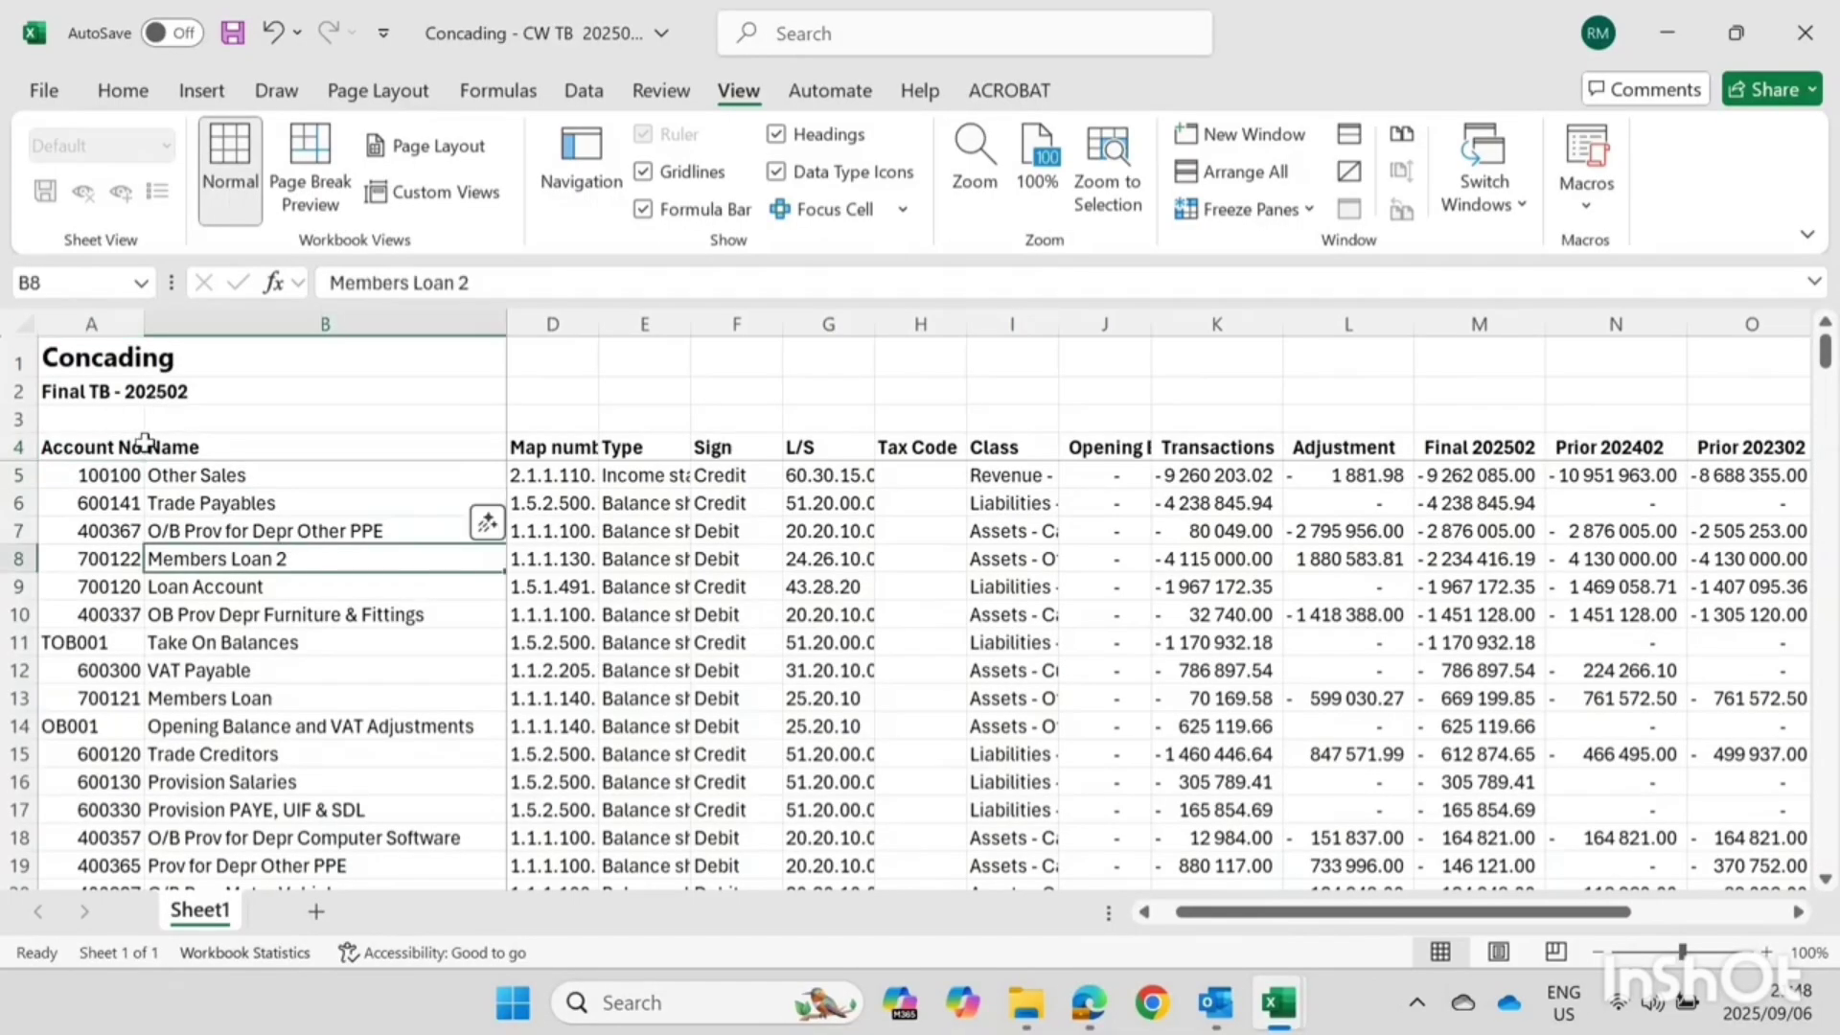
{"action": "left_click", "coordinate": [116, 350]}
{"action": "left_click", "coordinate": [245, 479]}
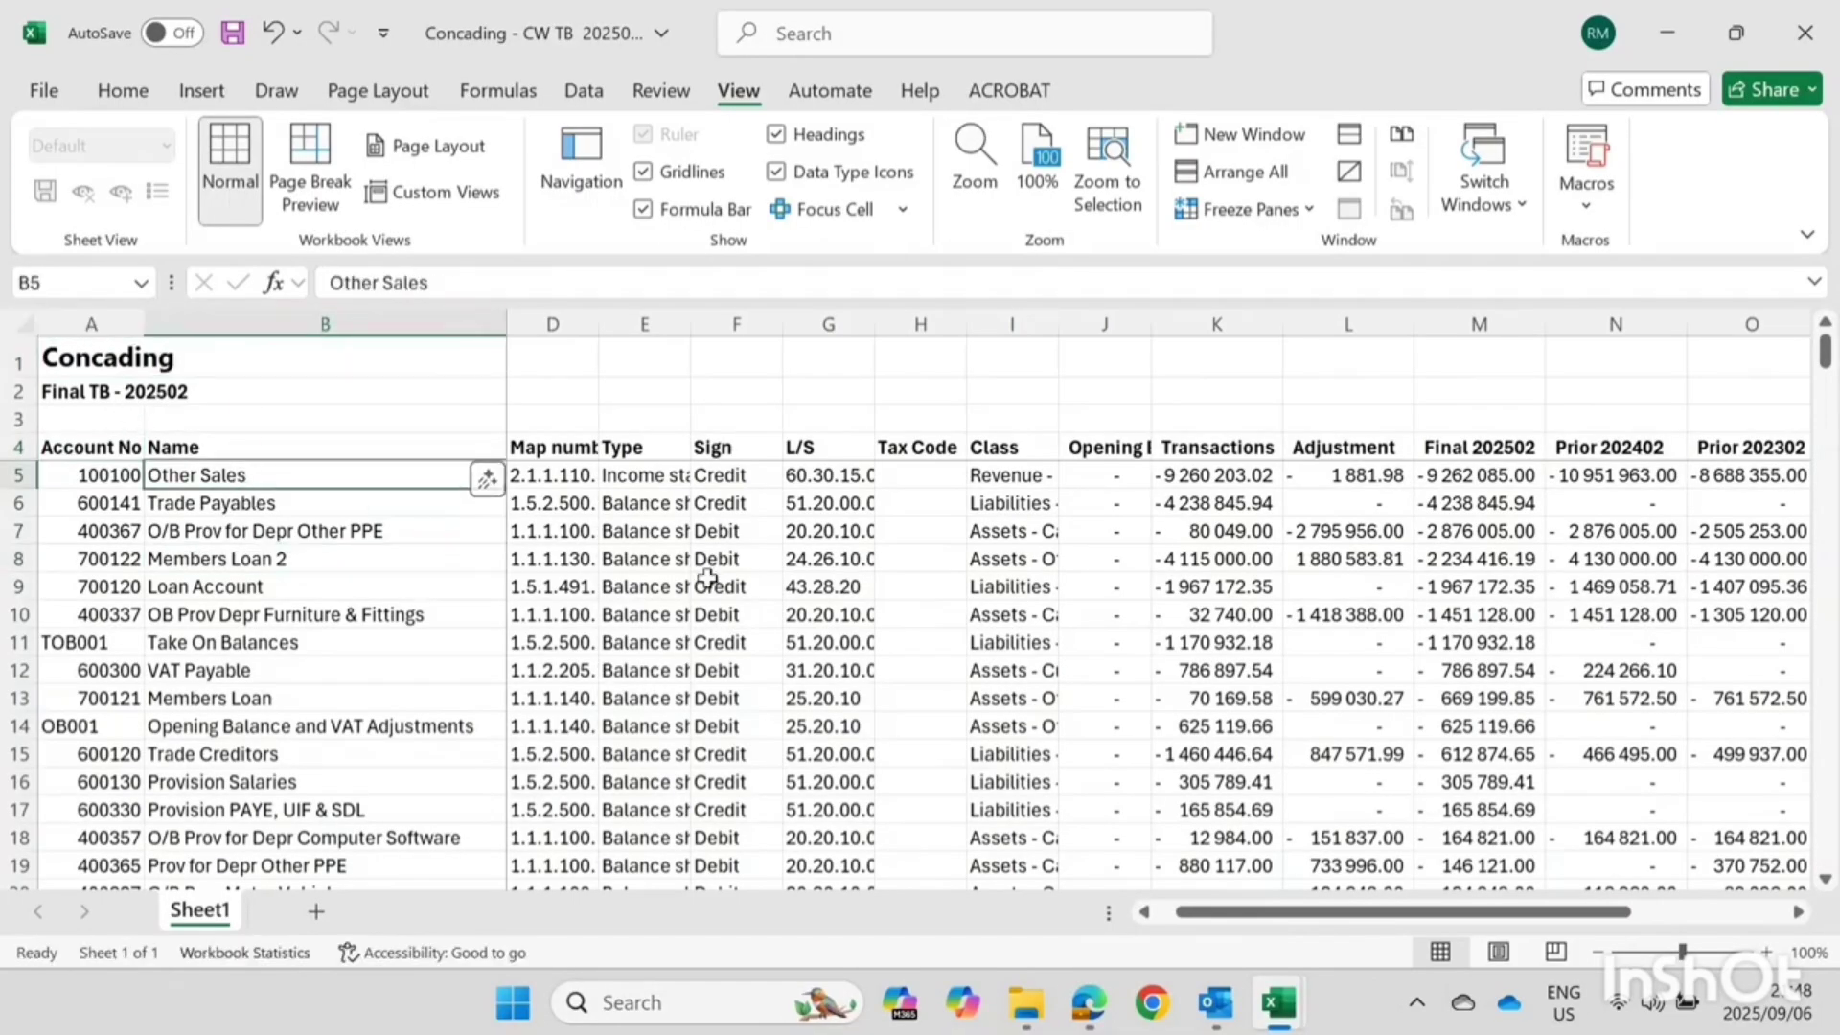
{"action": "left_click_drag", "start_coordinate": [1441, 902], "coordinate": [1338, 918]}
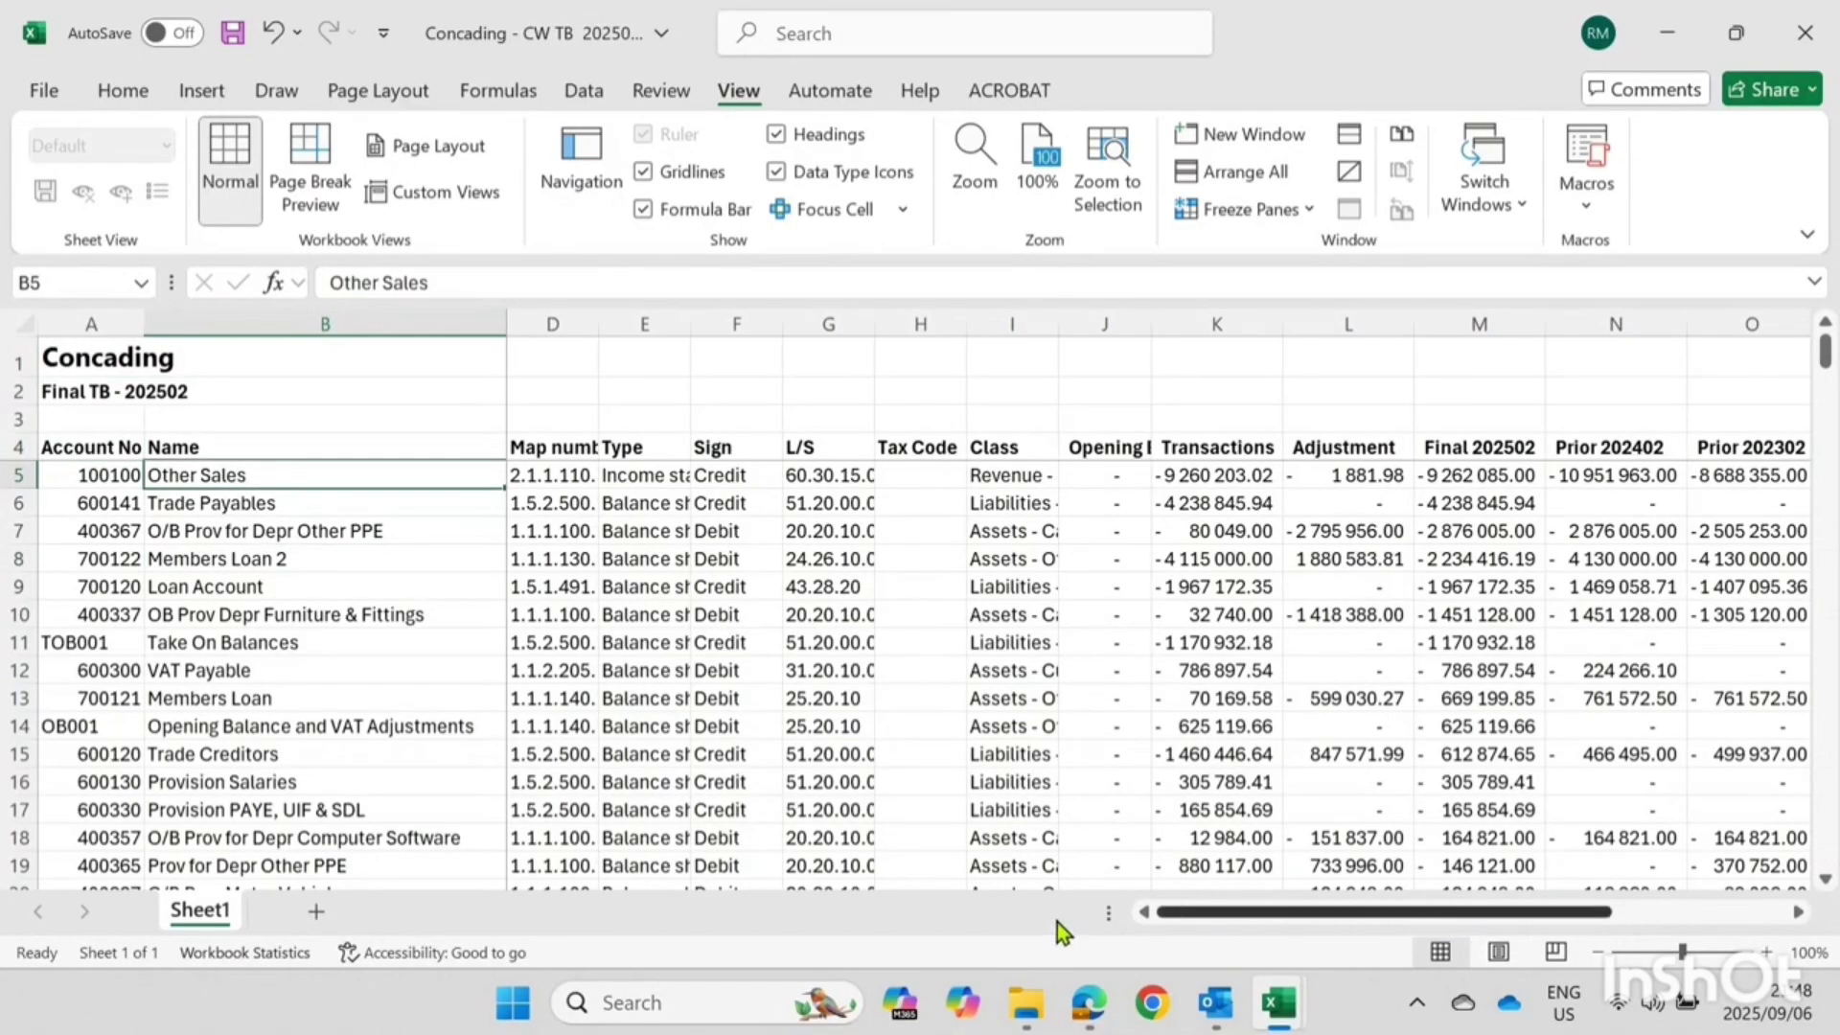
{"action": "left_click_drag", "start_coordinate": [1056, 921], "coordinate": [1054, 920]}
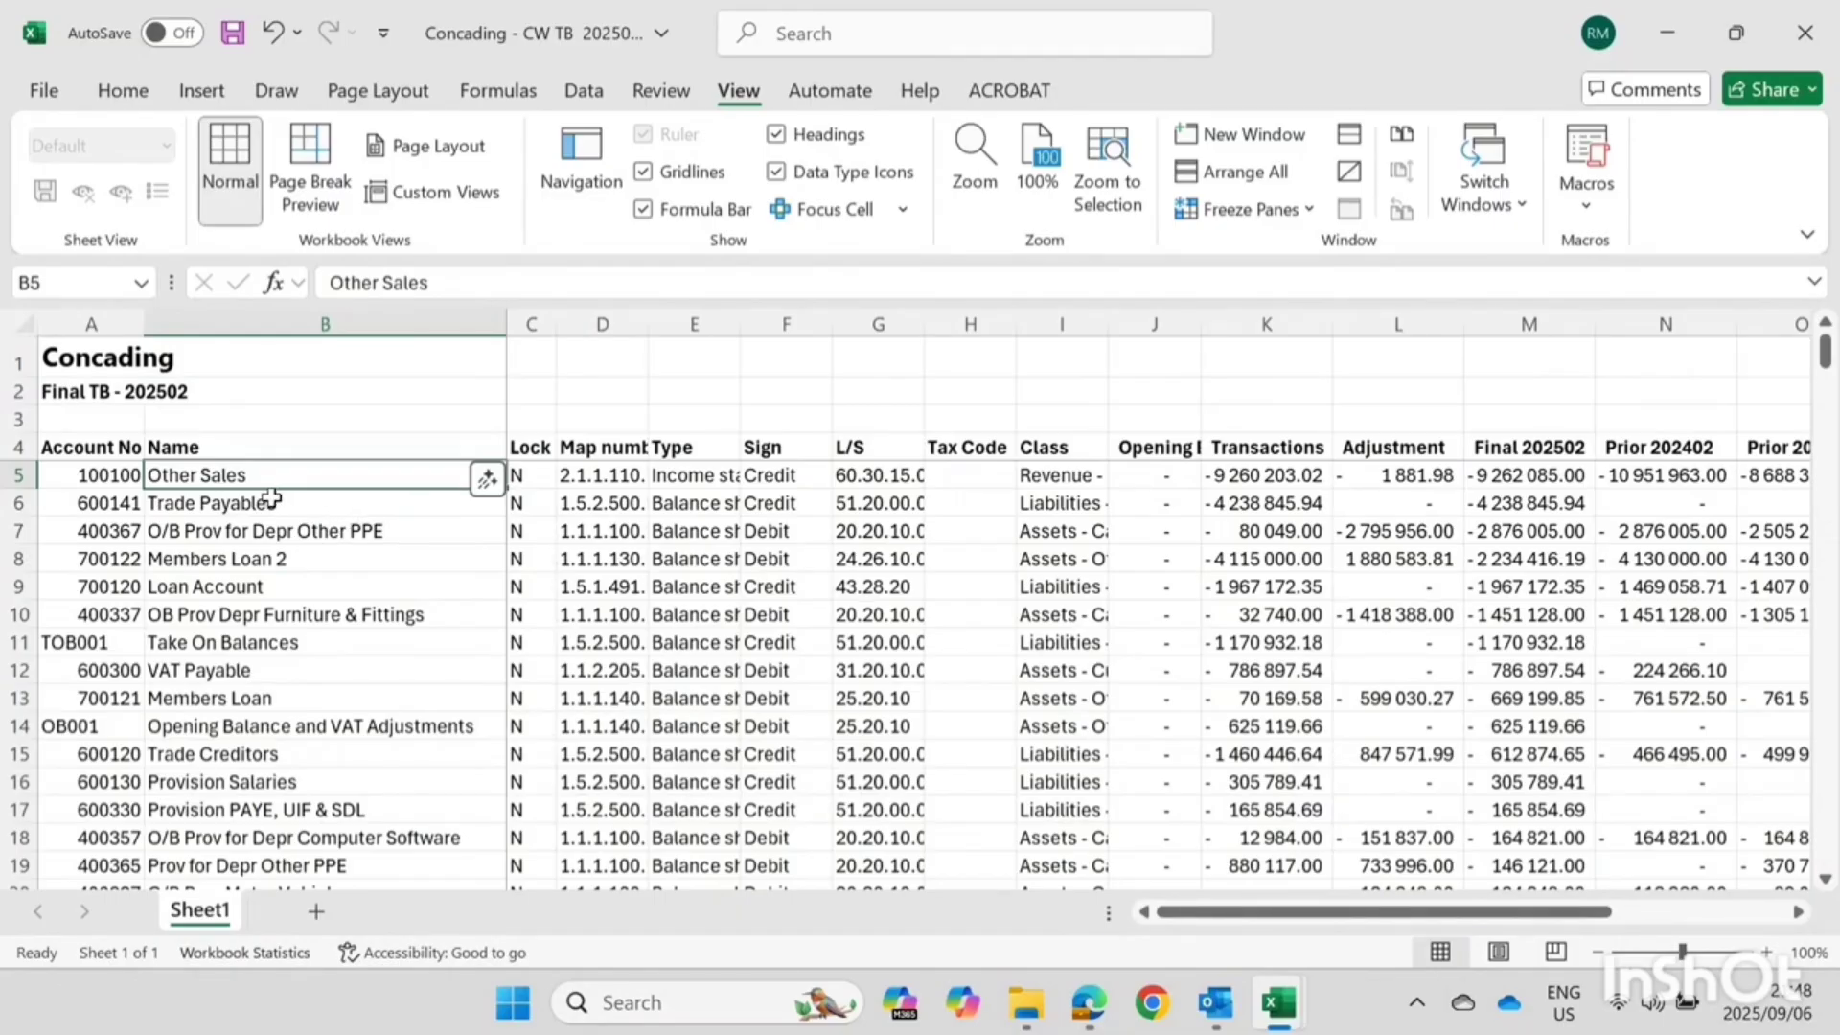
{"action": "left_click", "coordinate": [96, 476]}
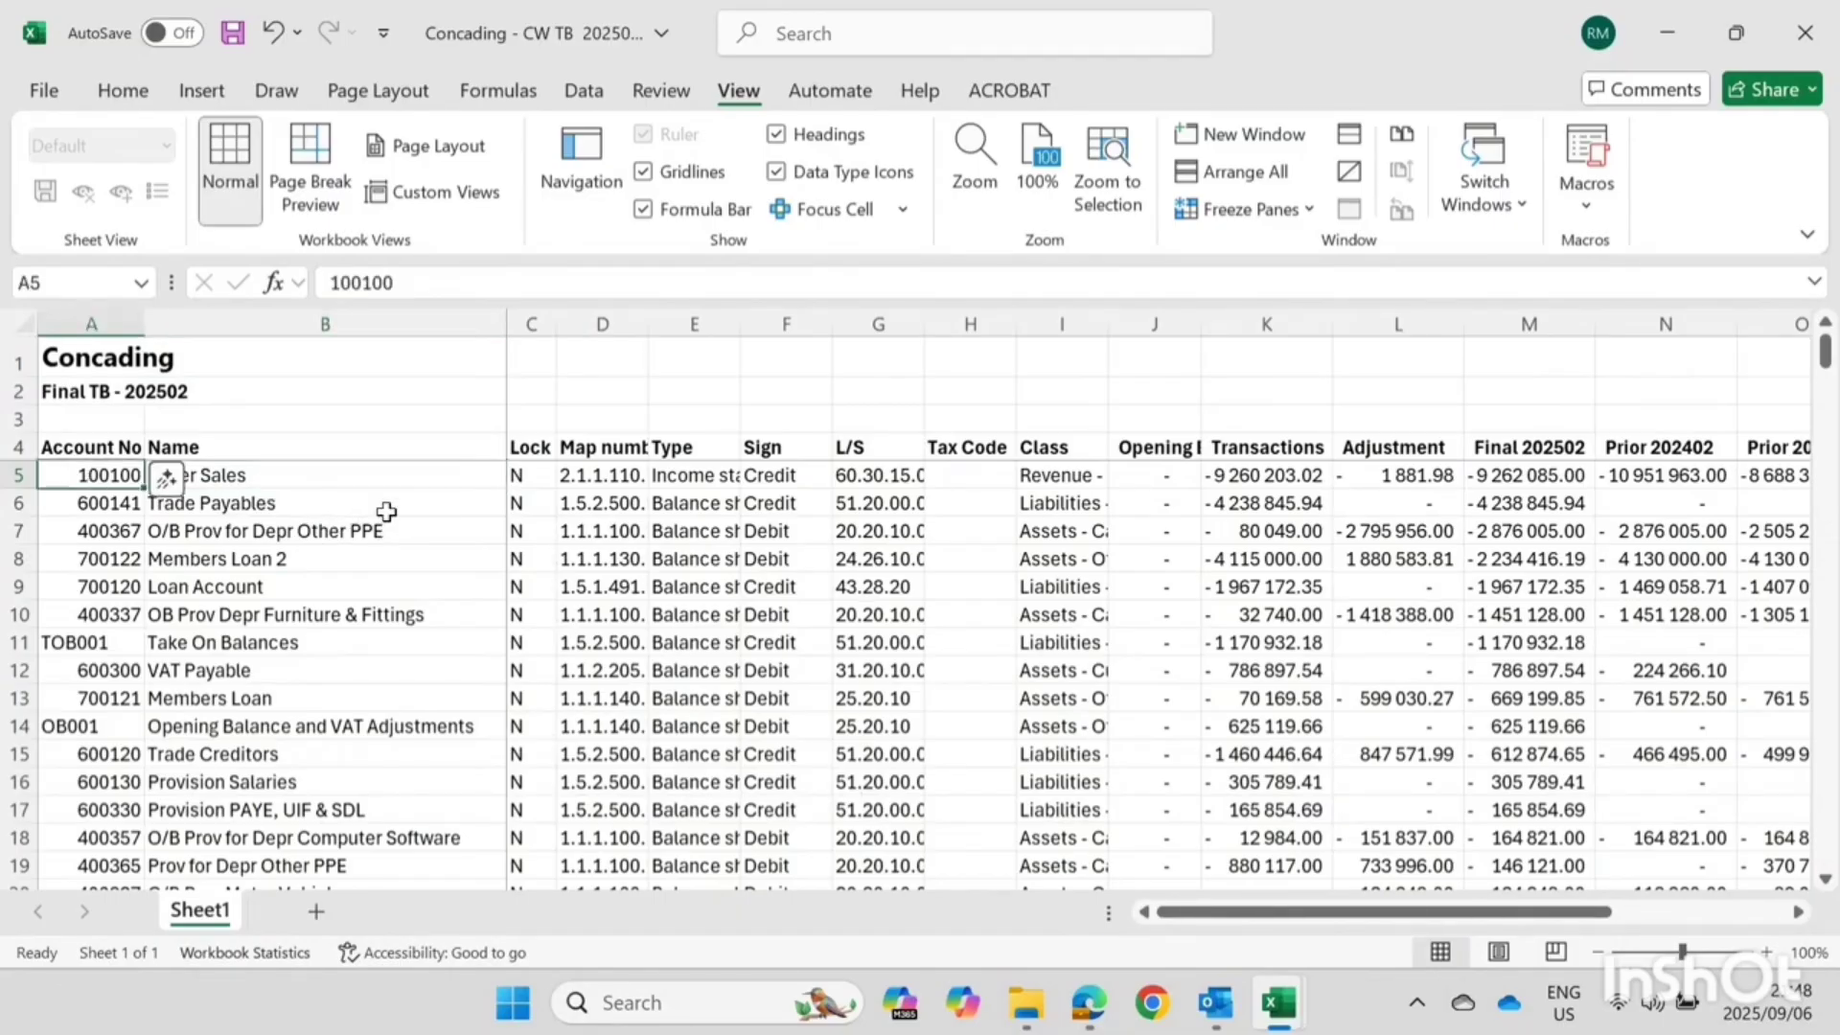
{"action": "left_click", "coordinate": [386, 512]}
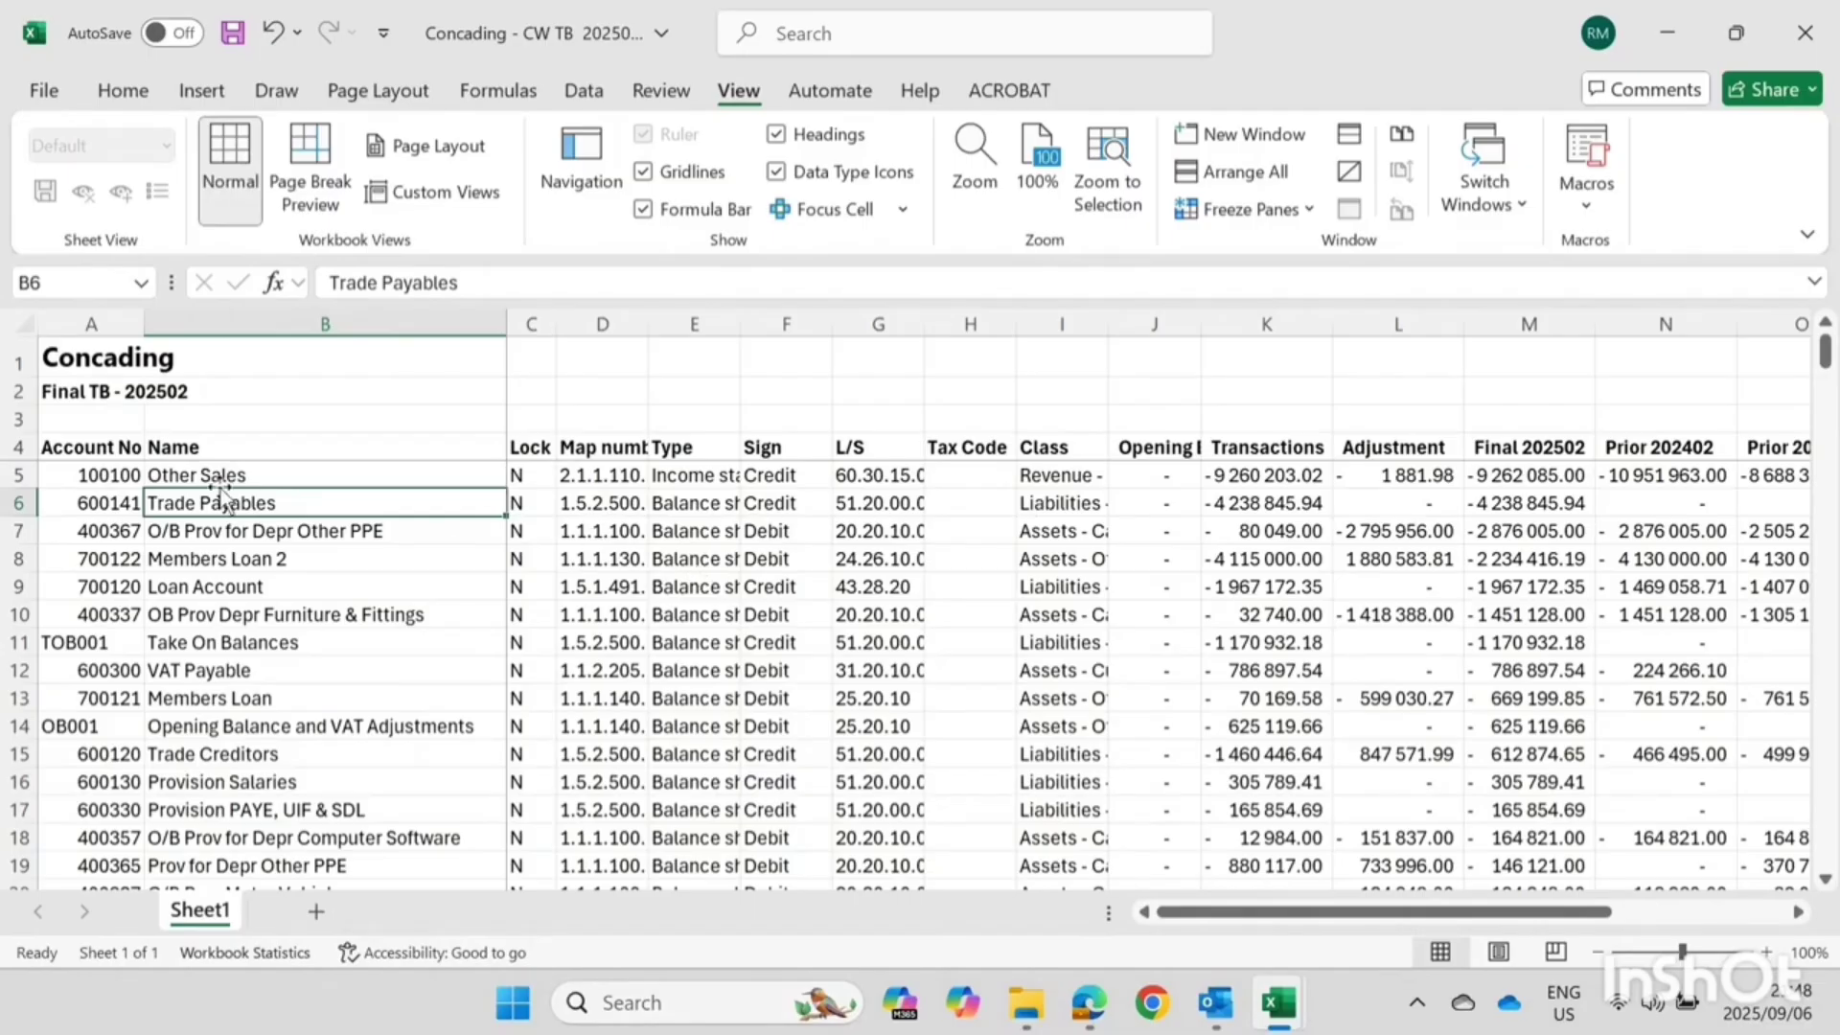
Add filters to the trial balance headings in row 4
{"action": "left_click", "coordinate": [12, 448]}
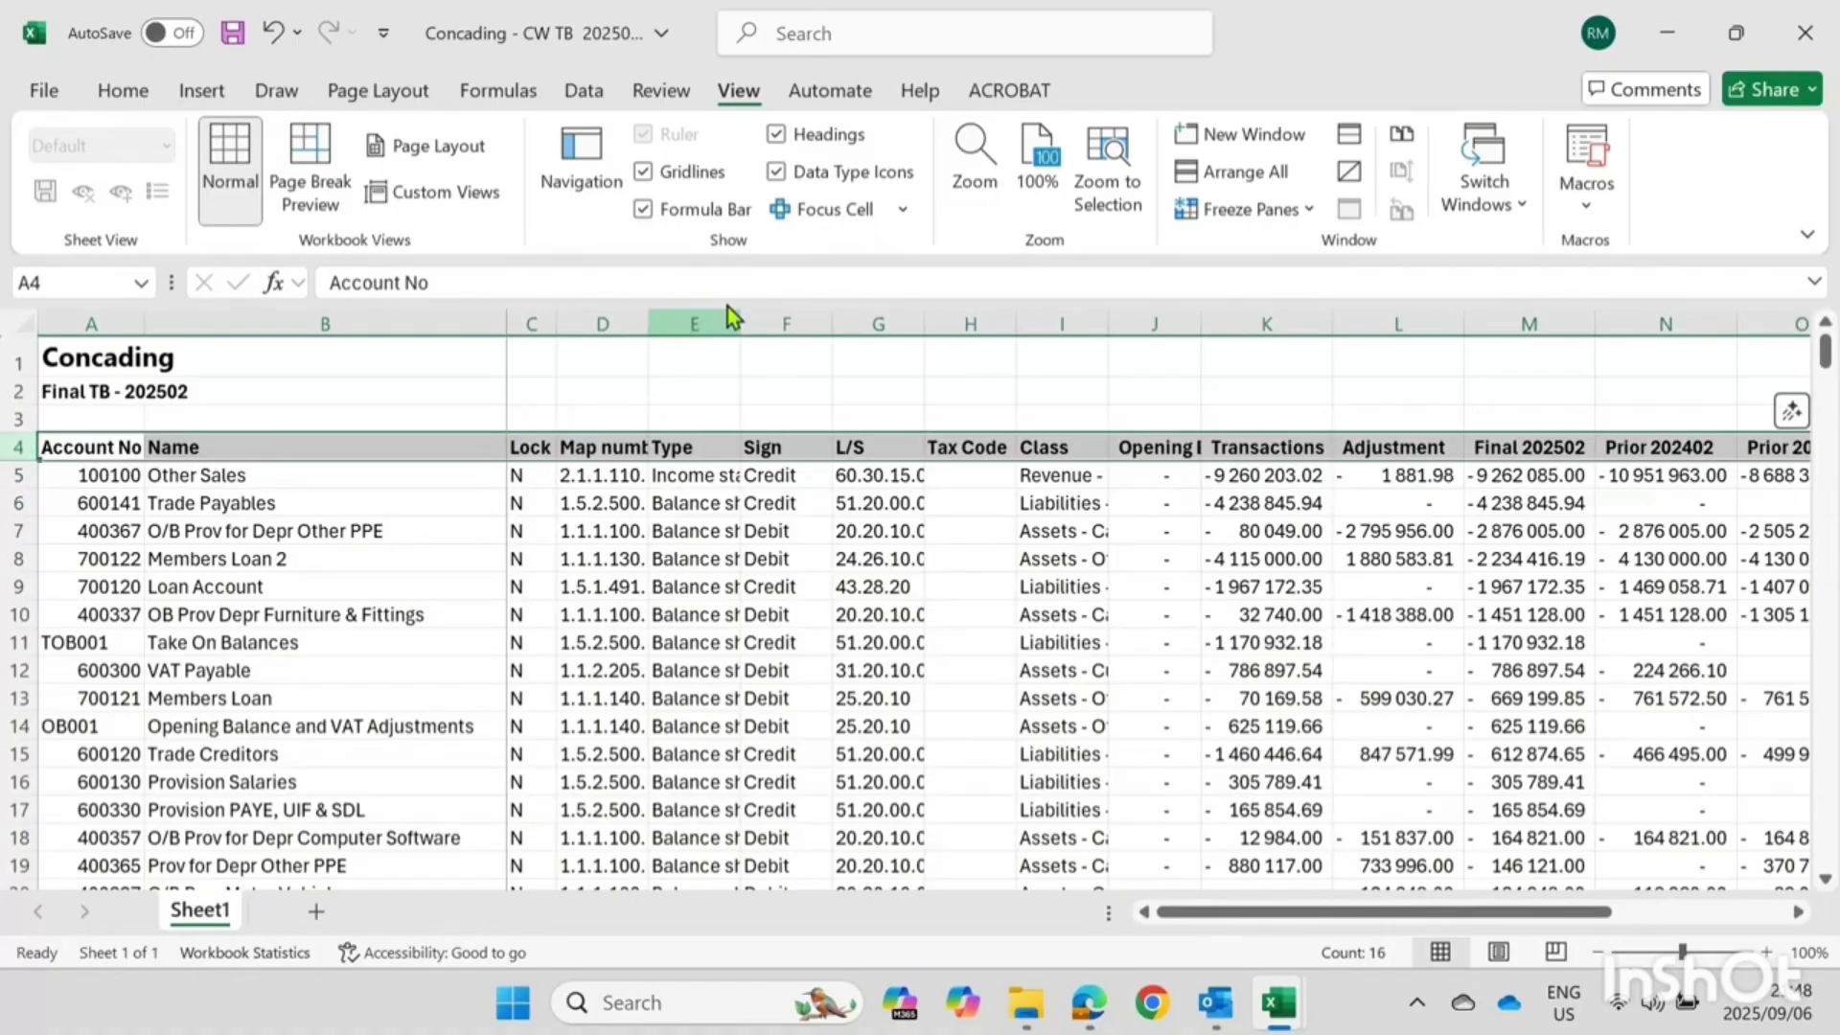
{"action": "left_click", "coordinate": [582, 95]}
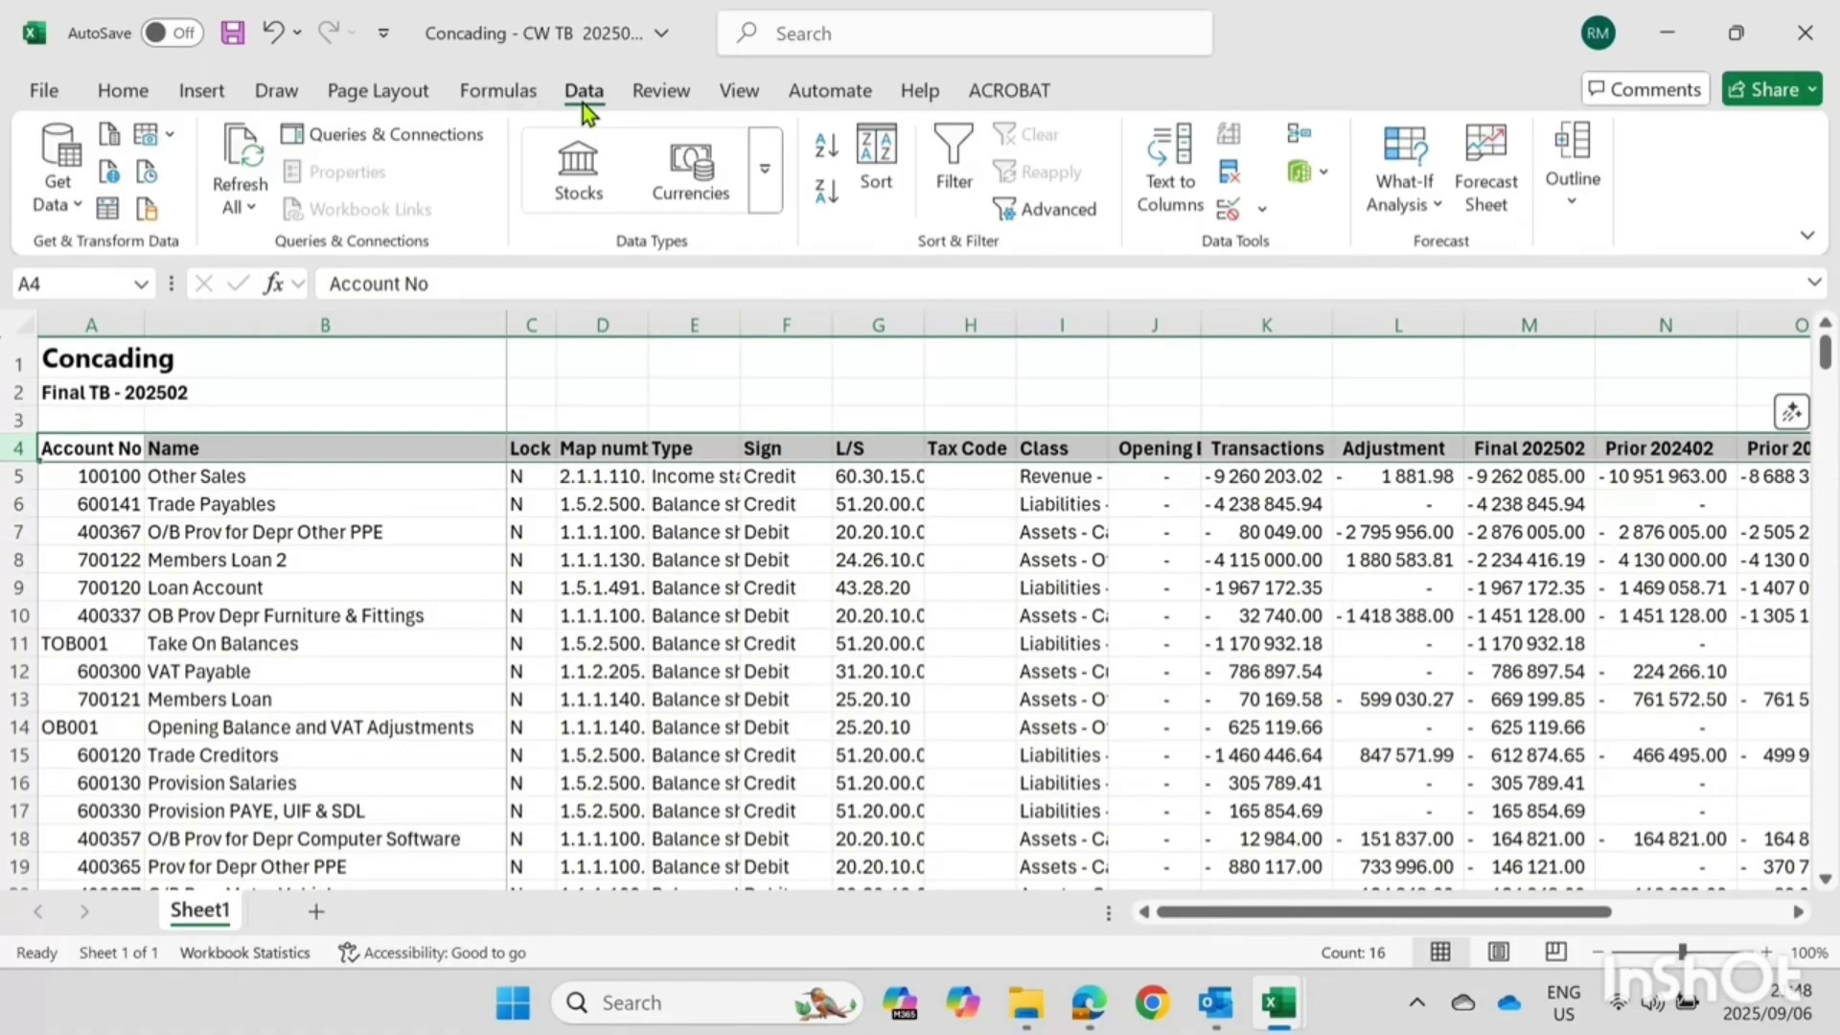
{"action": "left_click", "coordinate": [954, 173]}
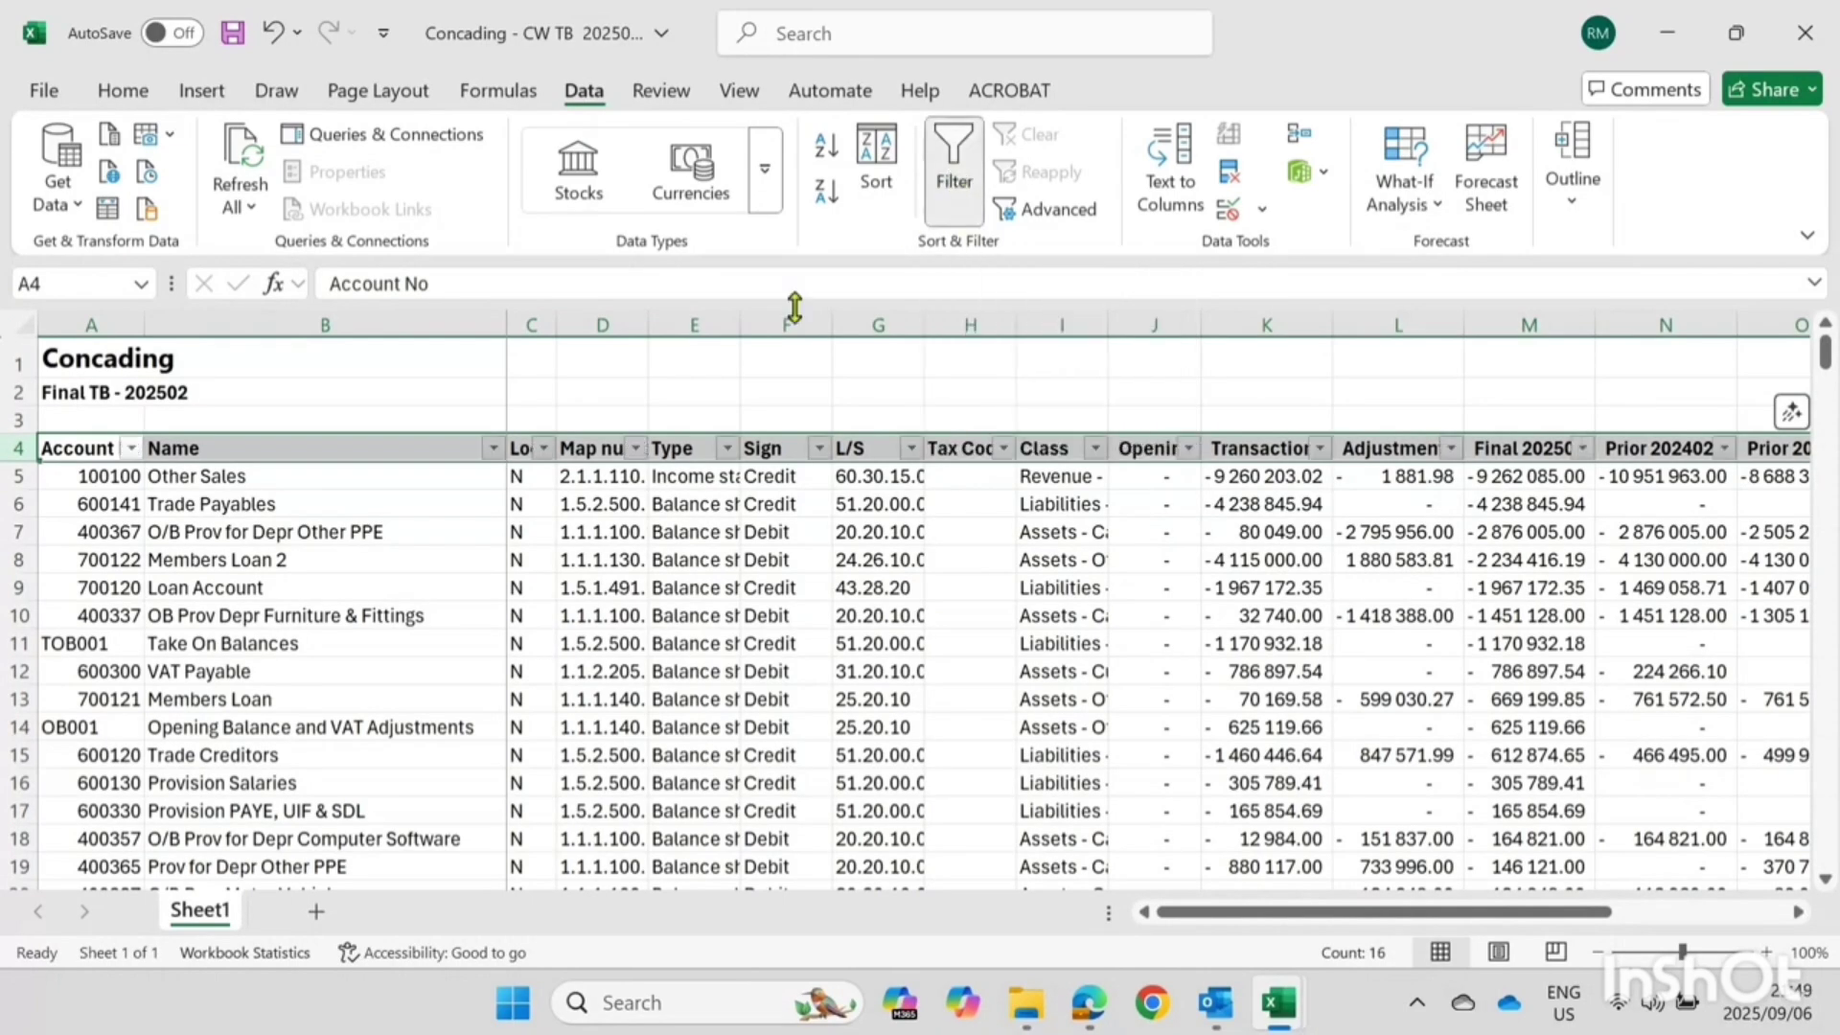
{"action": "left_click", "coordinate": [100, 446]}
{"action": "left_click", "coordinate": [206, 447]}
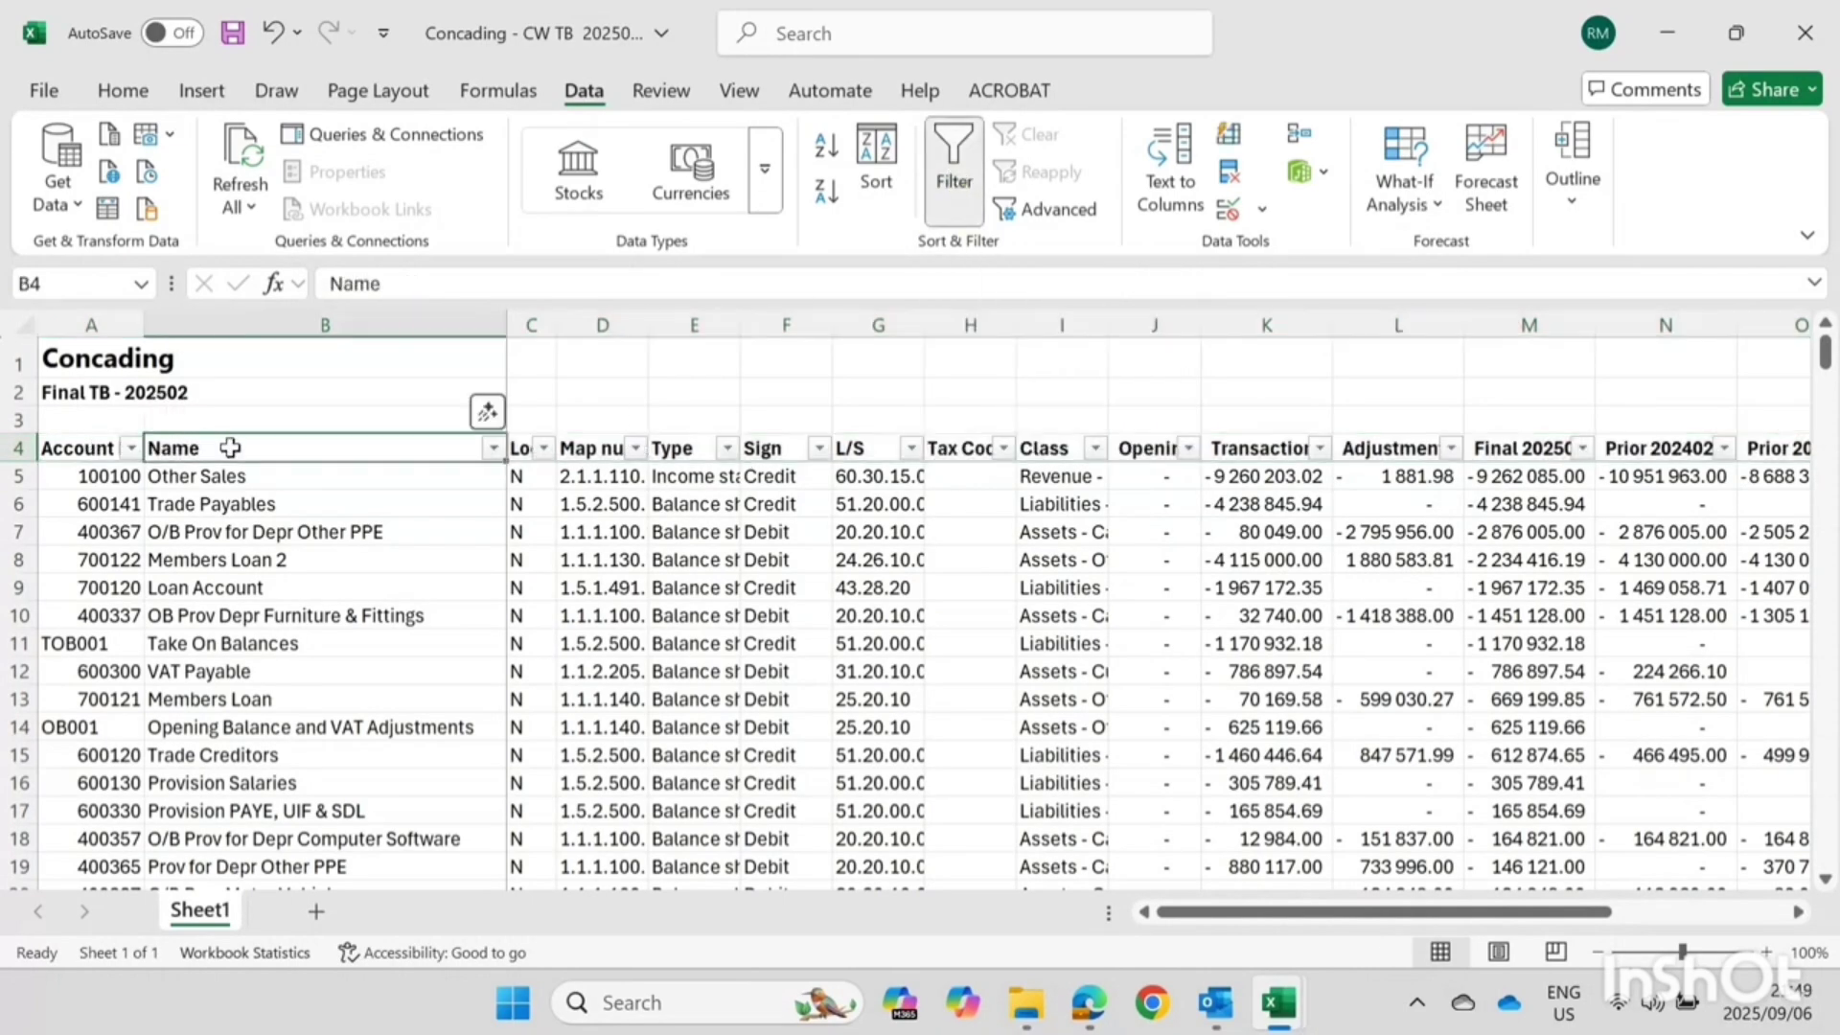
{"action": "left_click", "coordinate": [594, 447]}
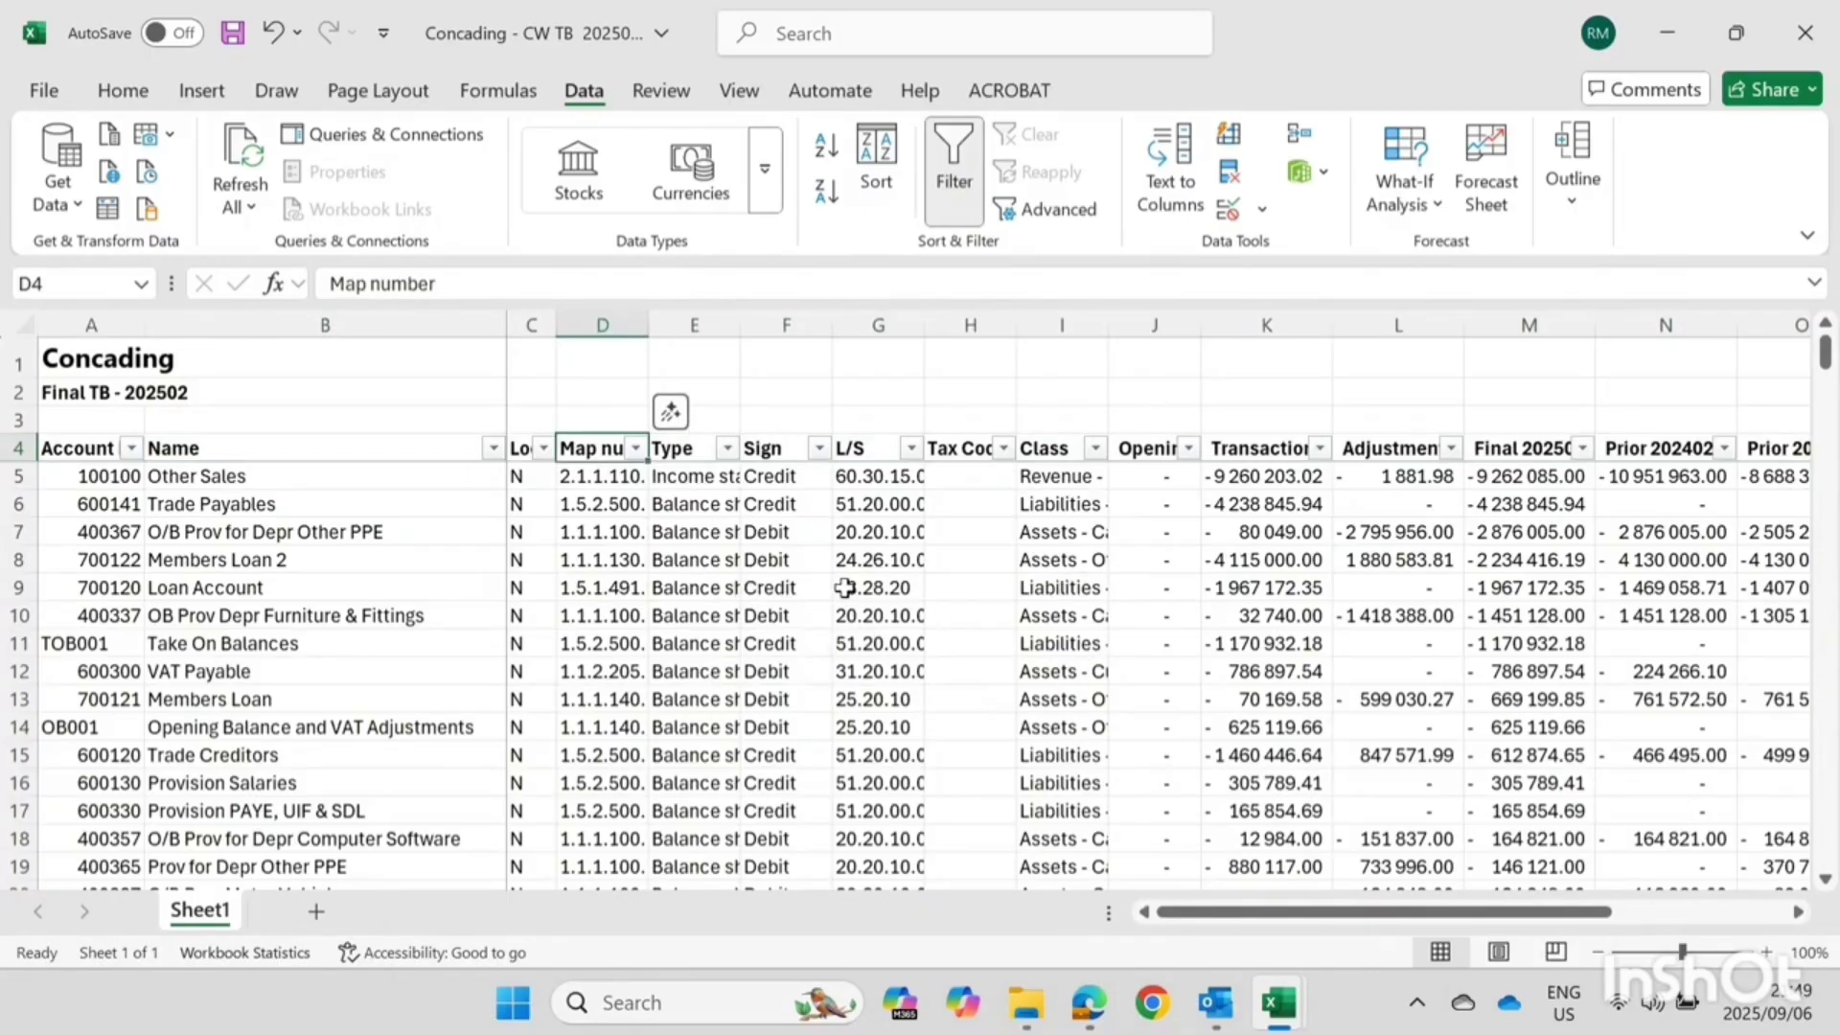
Filter the L/S column to show only the accounts with blank values
{"action": "left_click", "coordinate": [882, 450]}
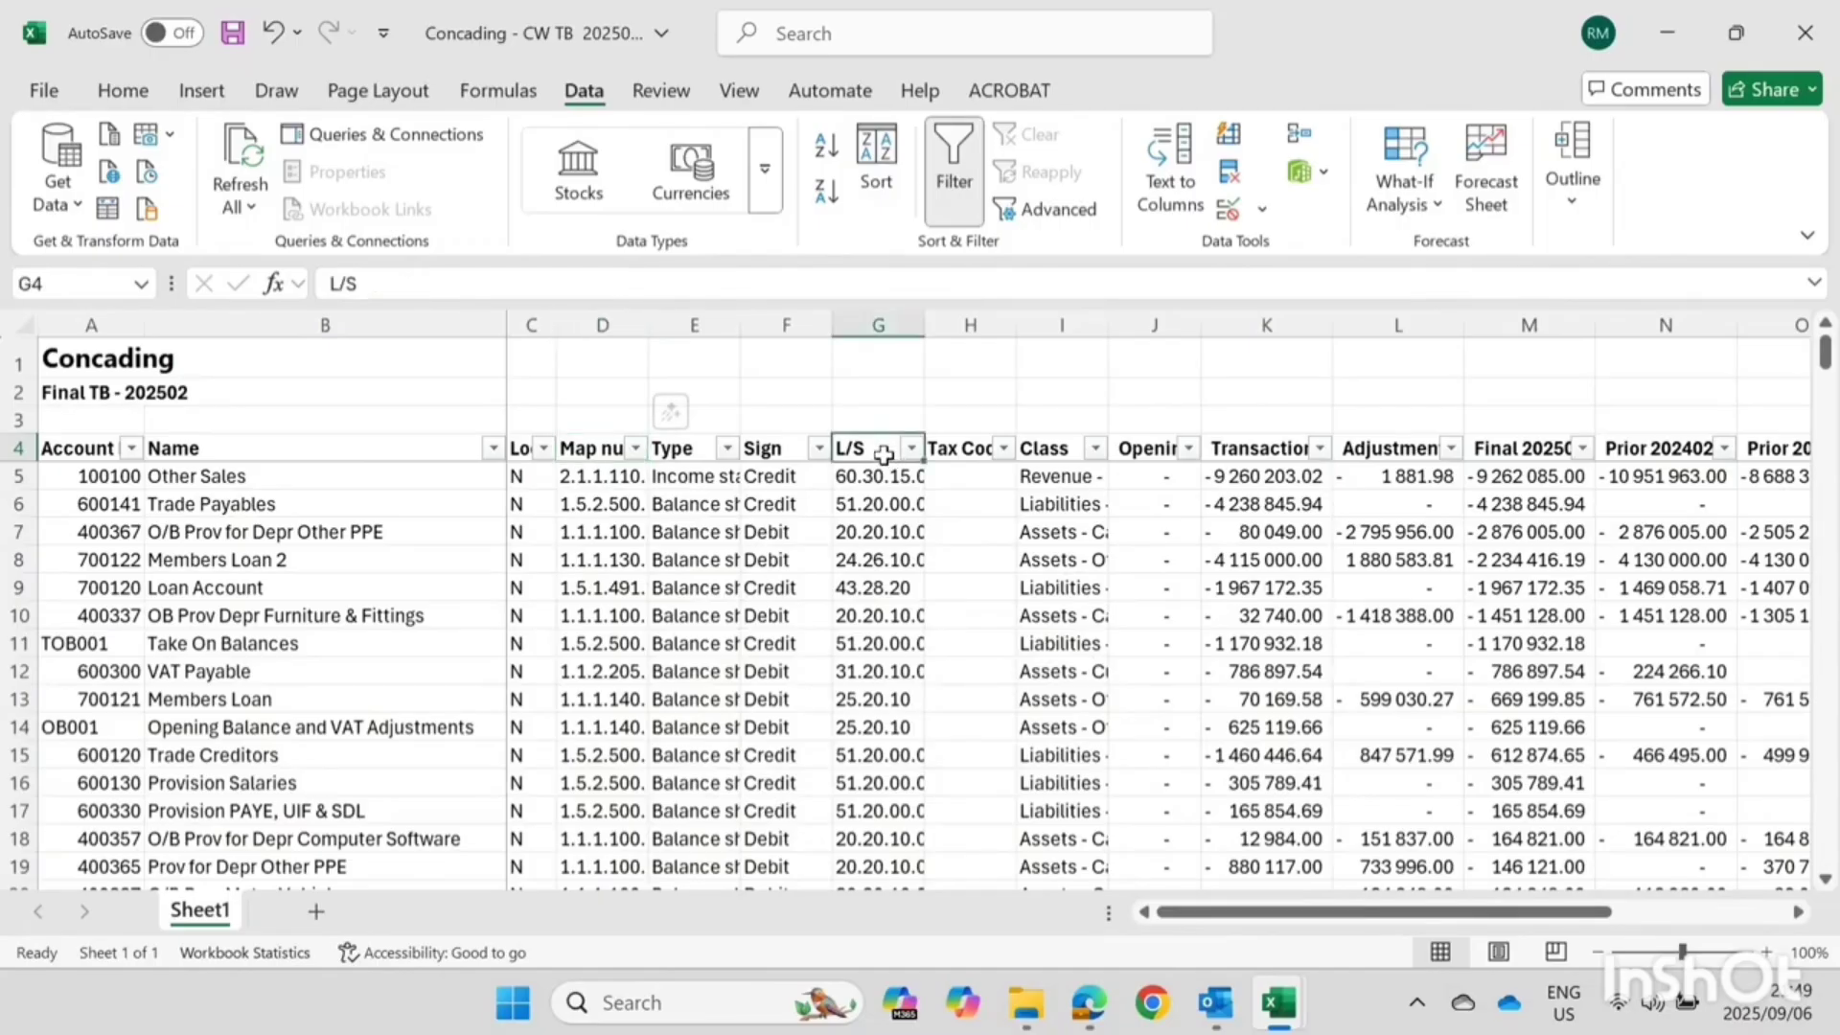
{"action": "key", "text": "Down"}
{"action": "key", "text": "Down"}
{"action": "left_click", "coordinate": [912, 450]}
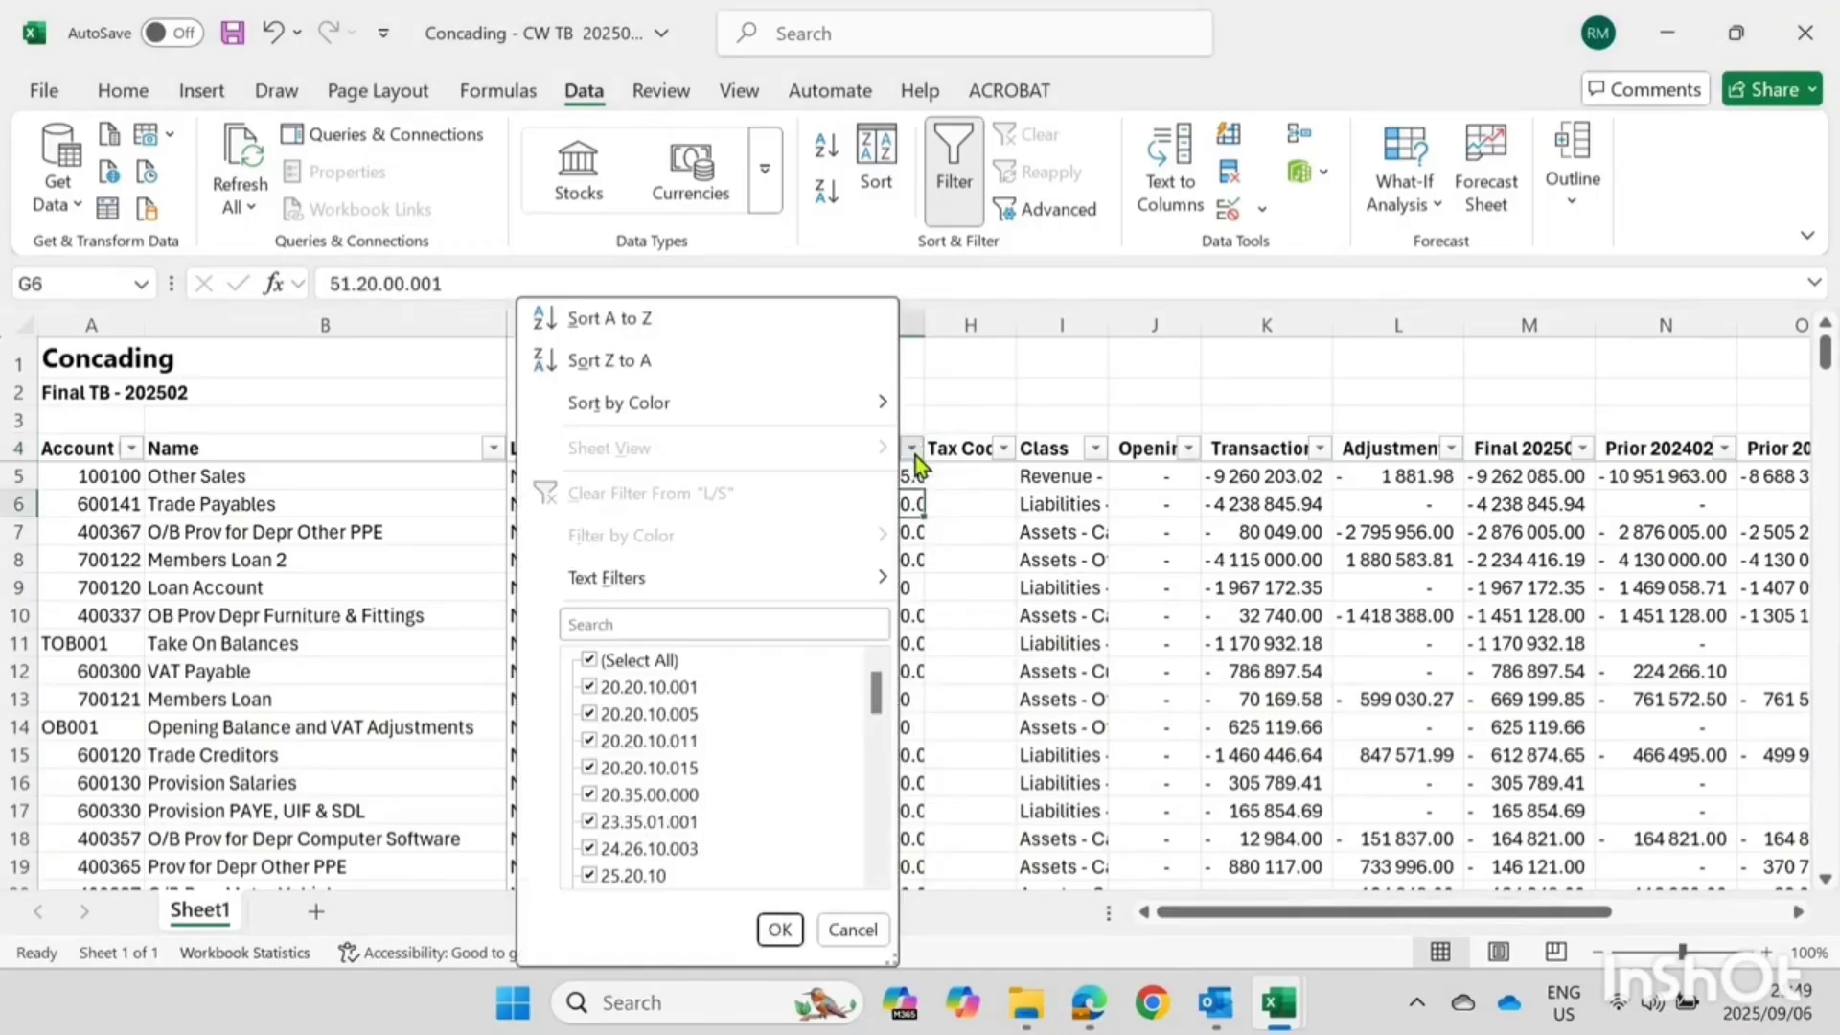
{"action": "scroll", "coordinate": [687, 758], "scroll_direction": "down", "scroll_amount": 5}
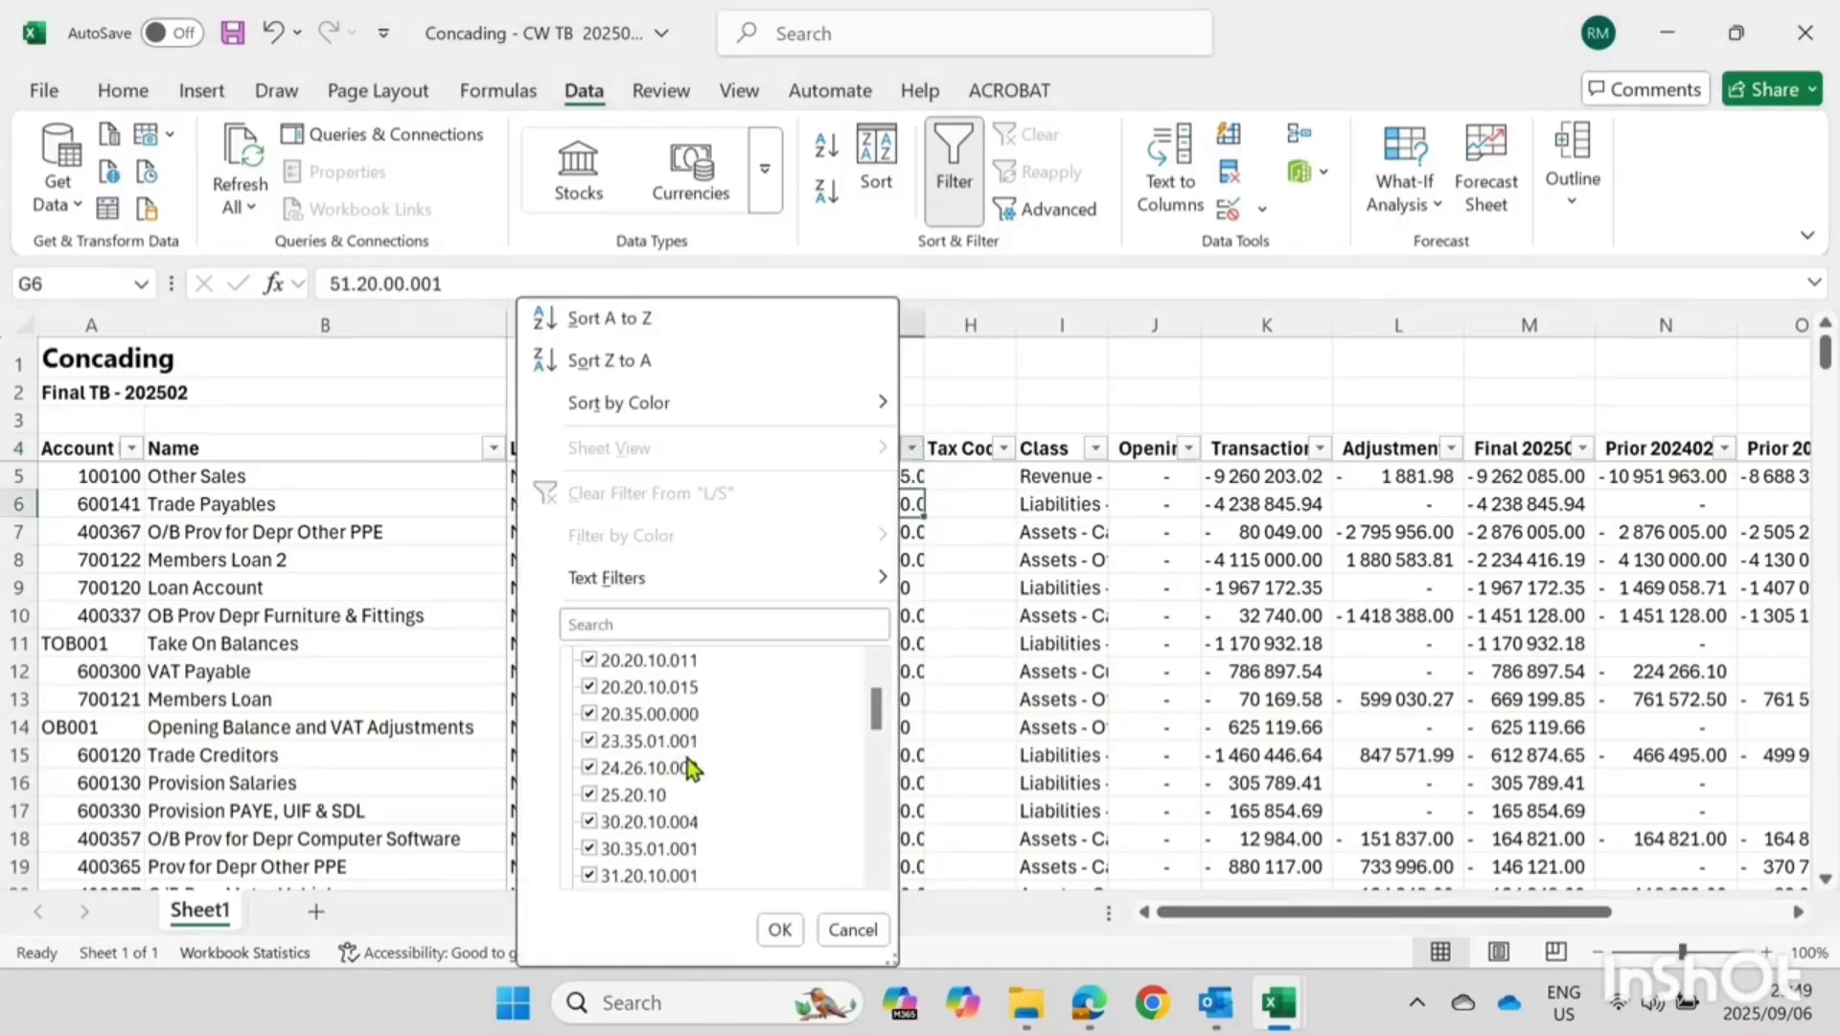
{"action": "scroll", "coordinate": [694, 701], "scroll_direction": "up", "scroll_amount": 5}
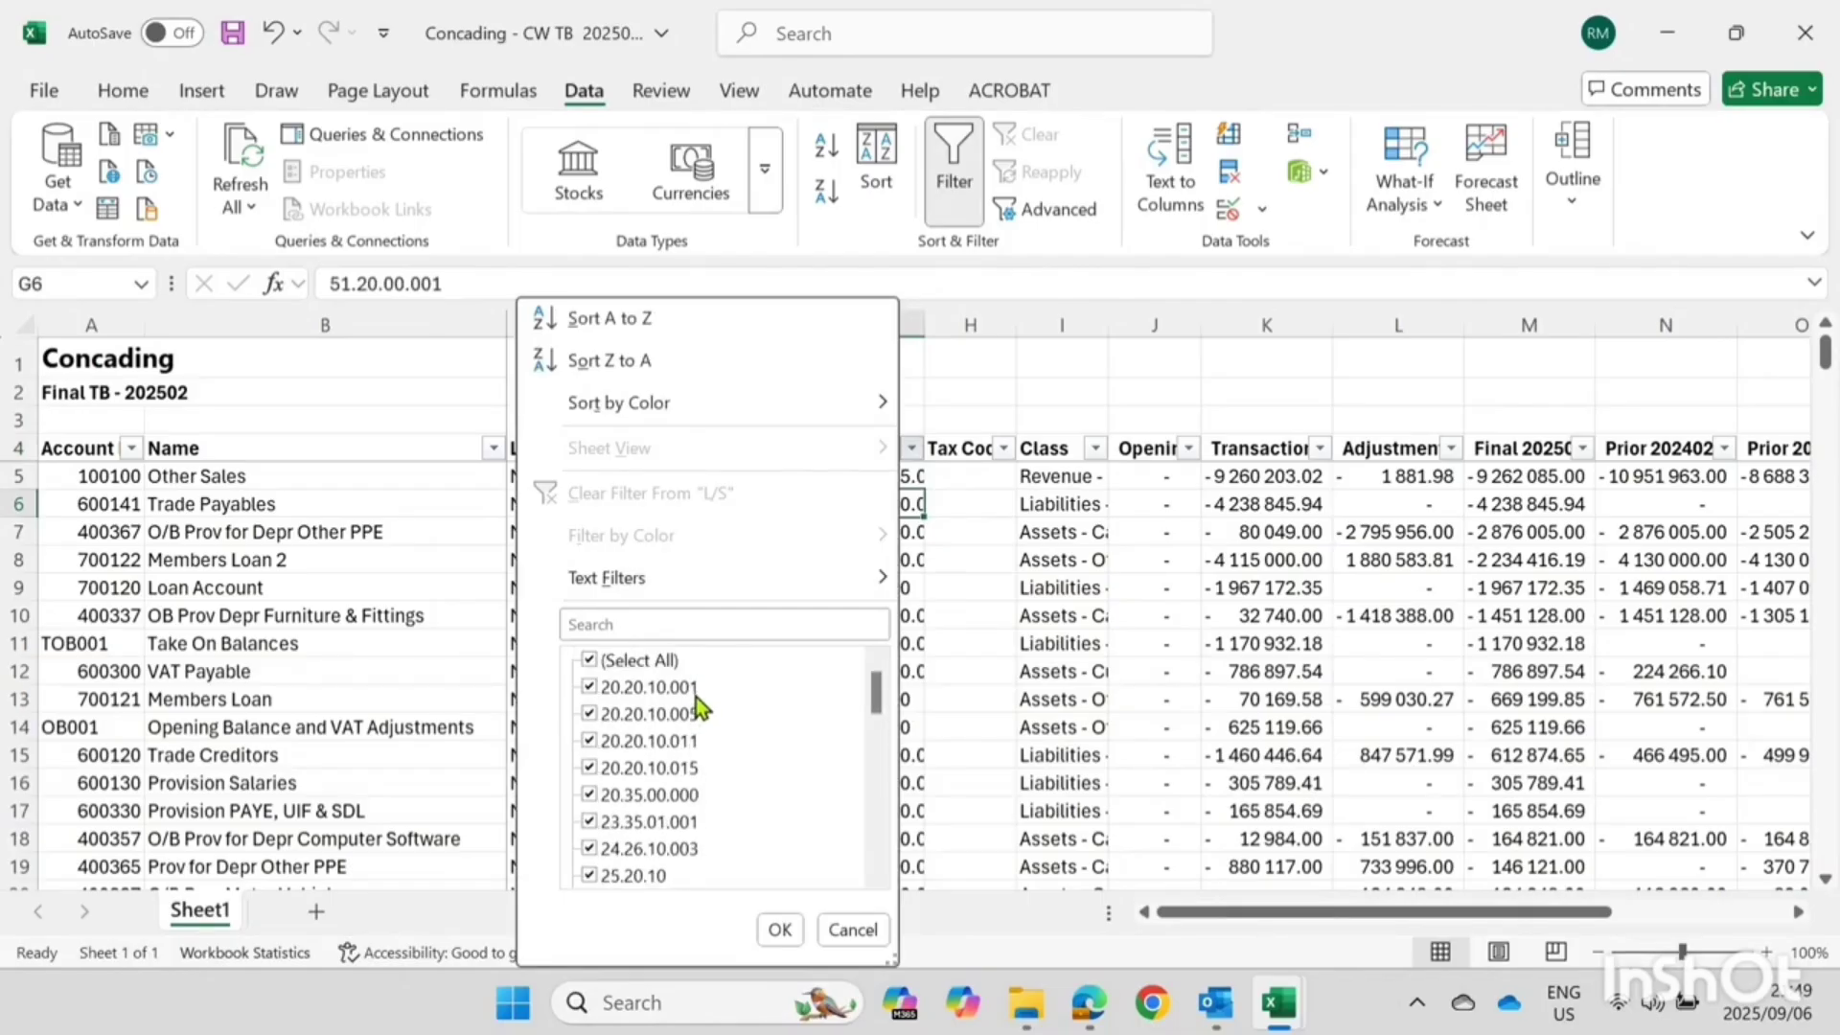
{"action": "left_click", "coordinate": [591, 661]}
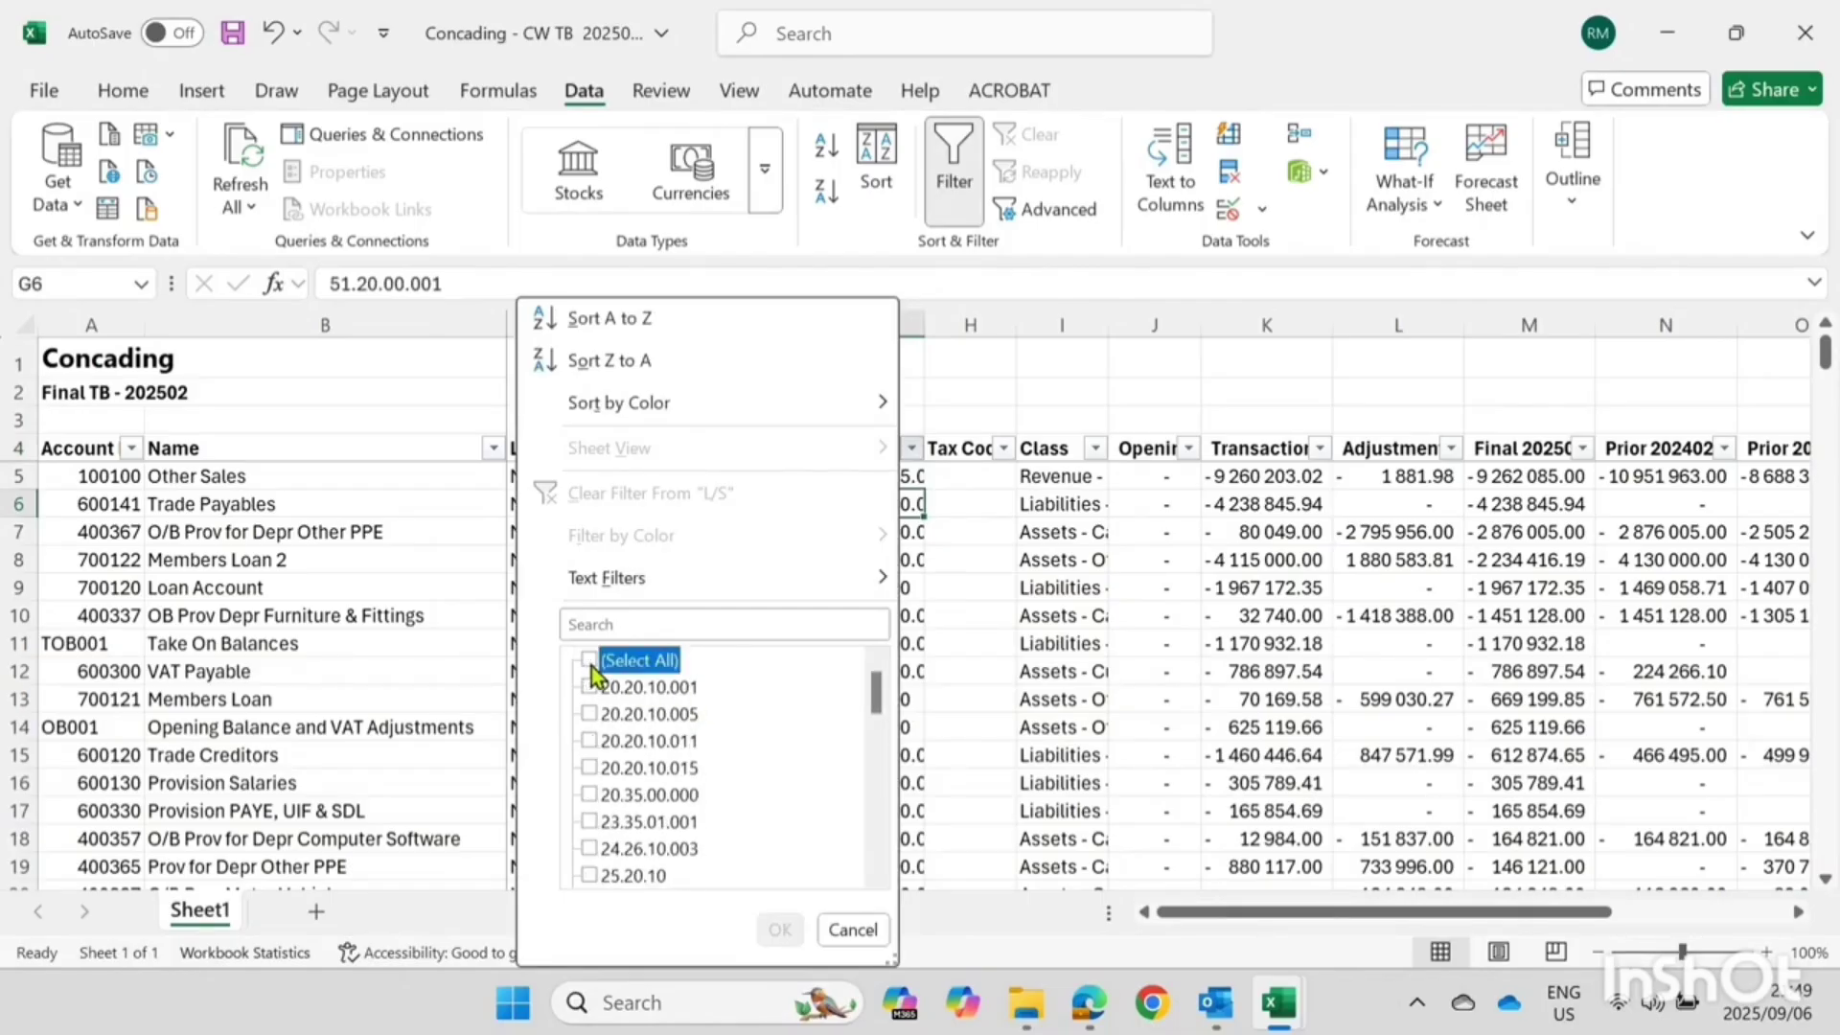
{"action": "left_click_drag", "start_coordinate": [877, 699], "coordinate": [879, 886]}
{"action": "left_click", "coordinate": [594, 849]}
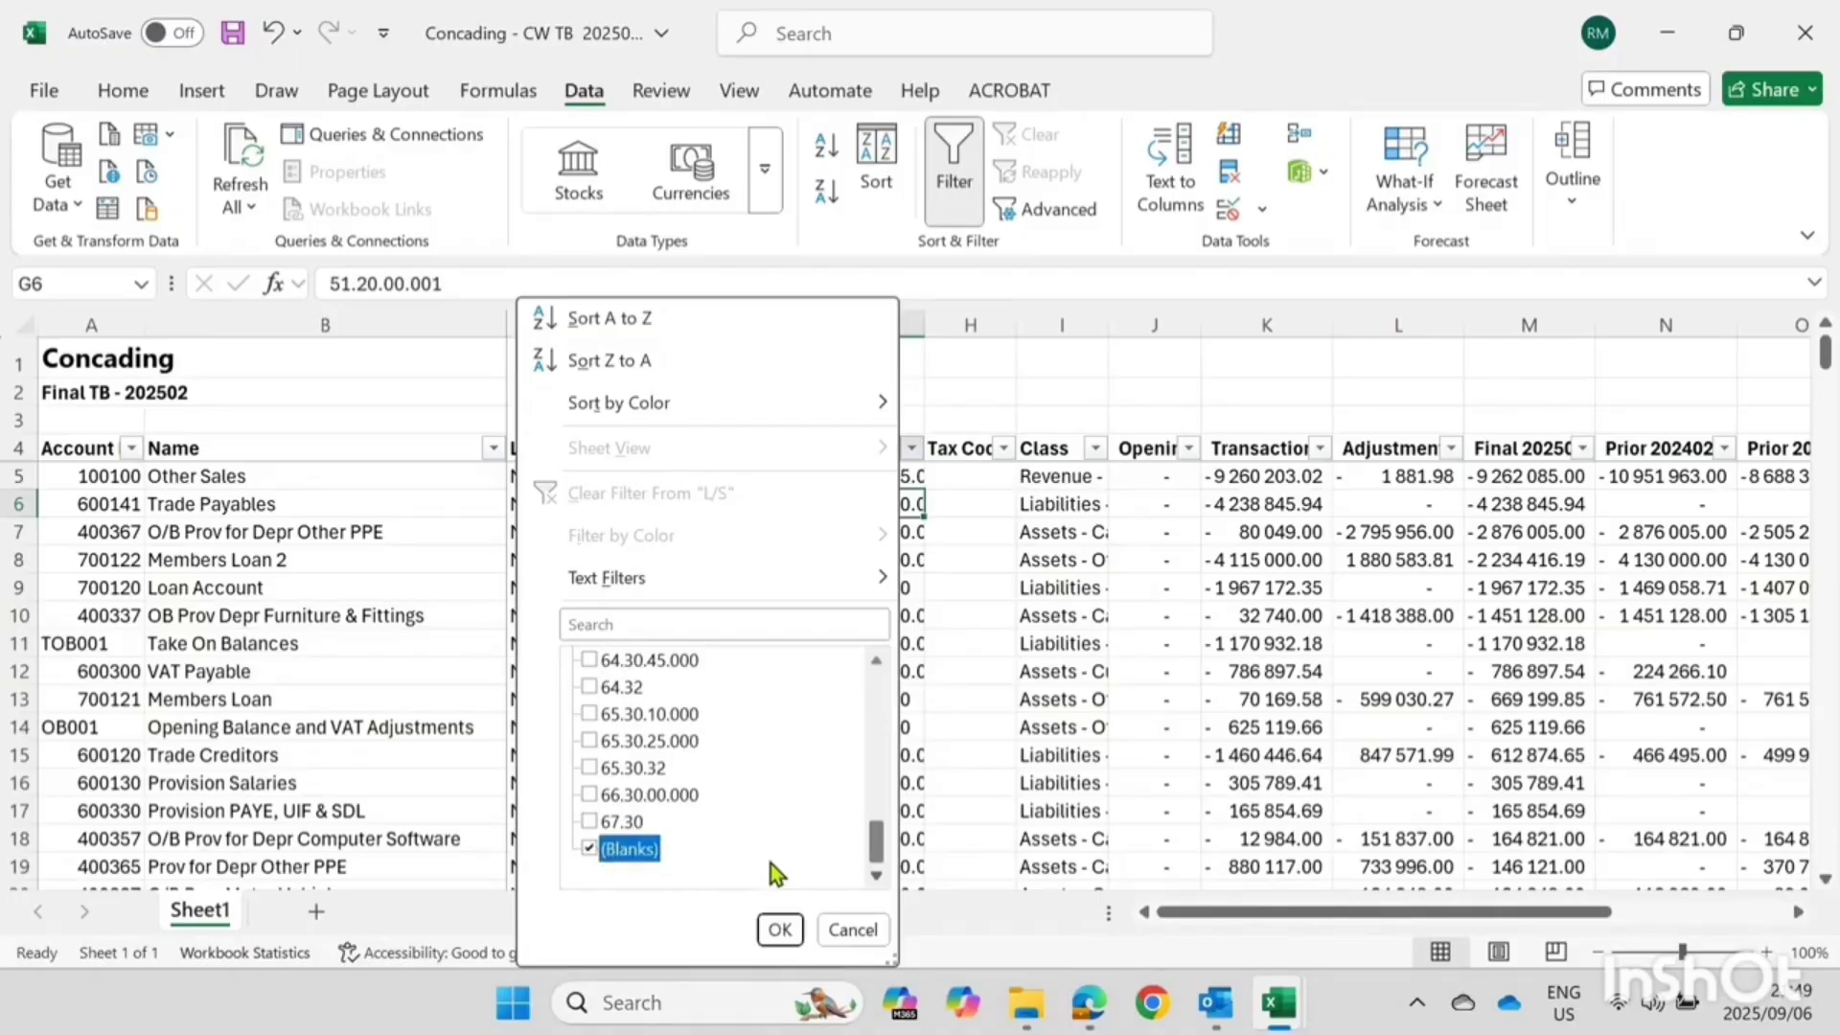
{"action": "left_click", "coordinate": [779, 929]}
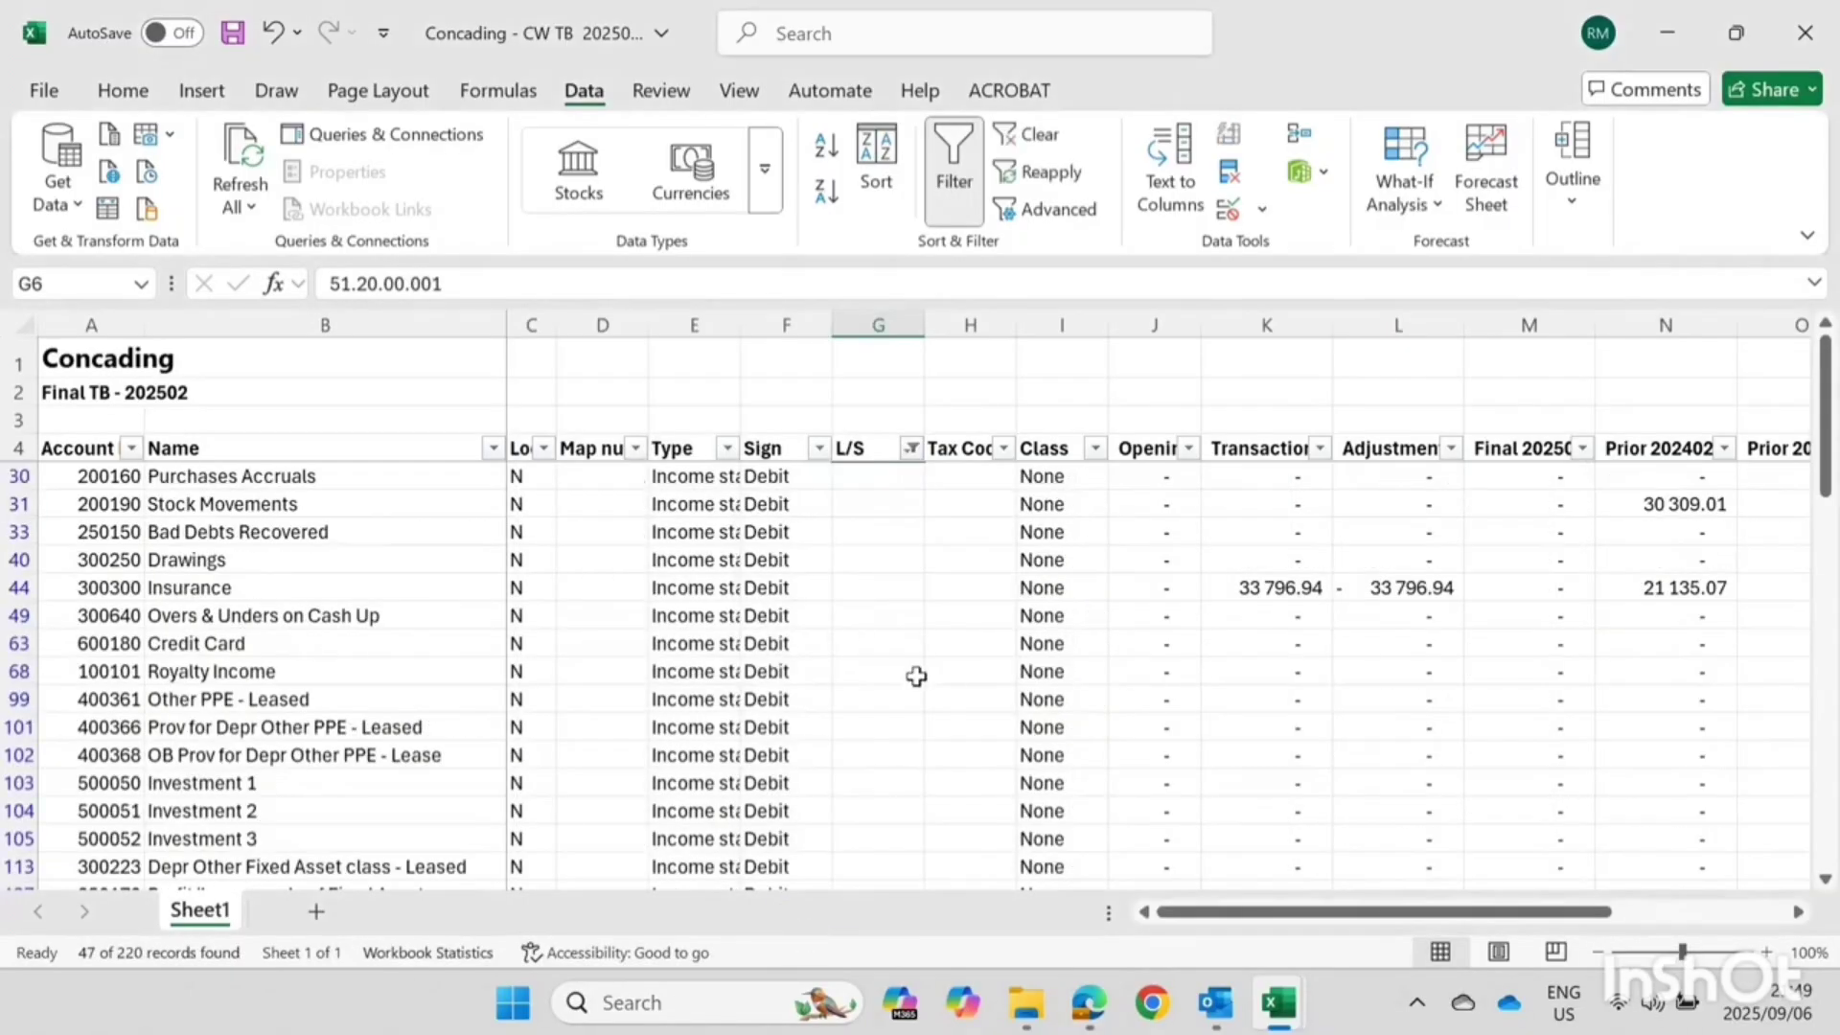
Examine the accounts without an L/S number, including their Final 202502 and prior-year balances
{"action": "scroll", "coordinate": [916, 676], "scroll_direction": "down", "scroll_amount": 15}
{"action": "scroll", "coordinate": [946, 683], "scroll_direction": "up", "scroll_amount": 5}
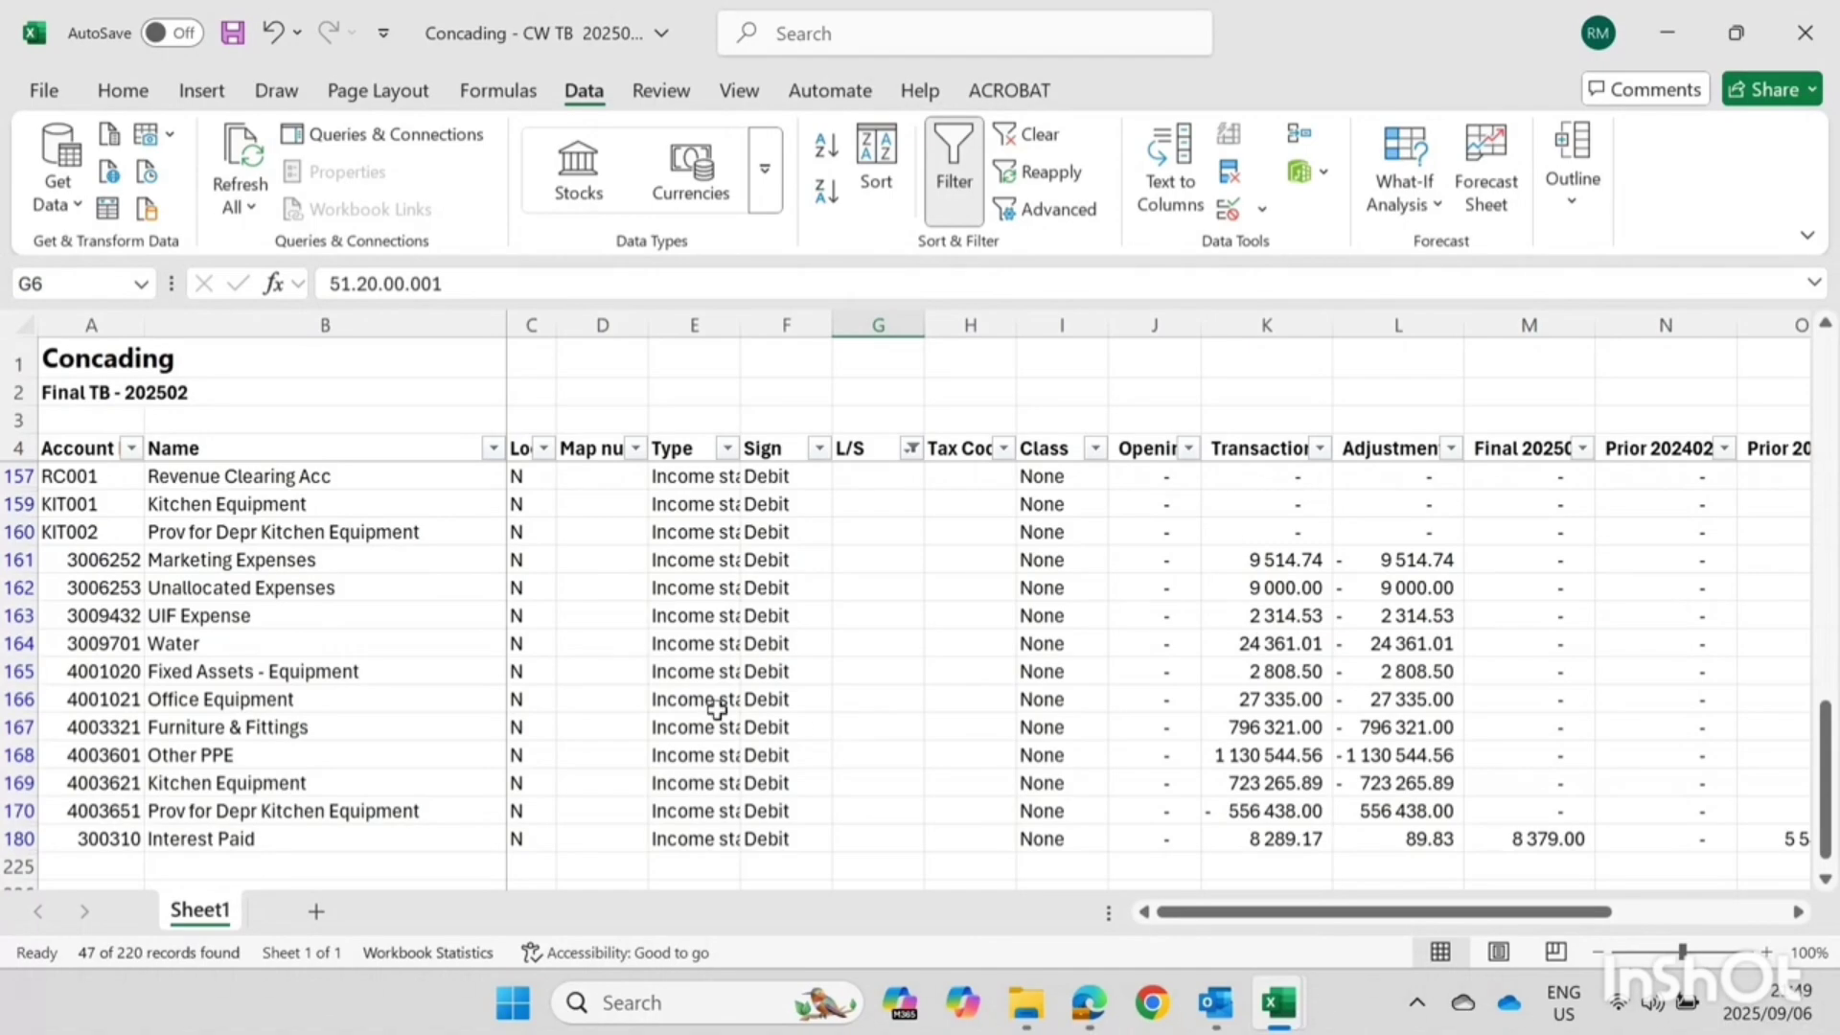
{"action": "scroll", "coordinate": [767, 704], "scroll_direction": "up", "scroll_amount": 1}
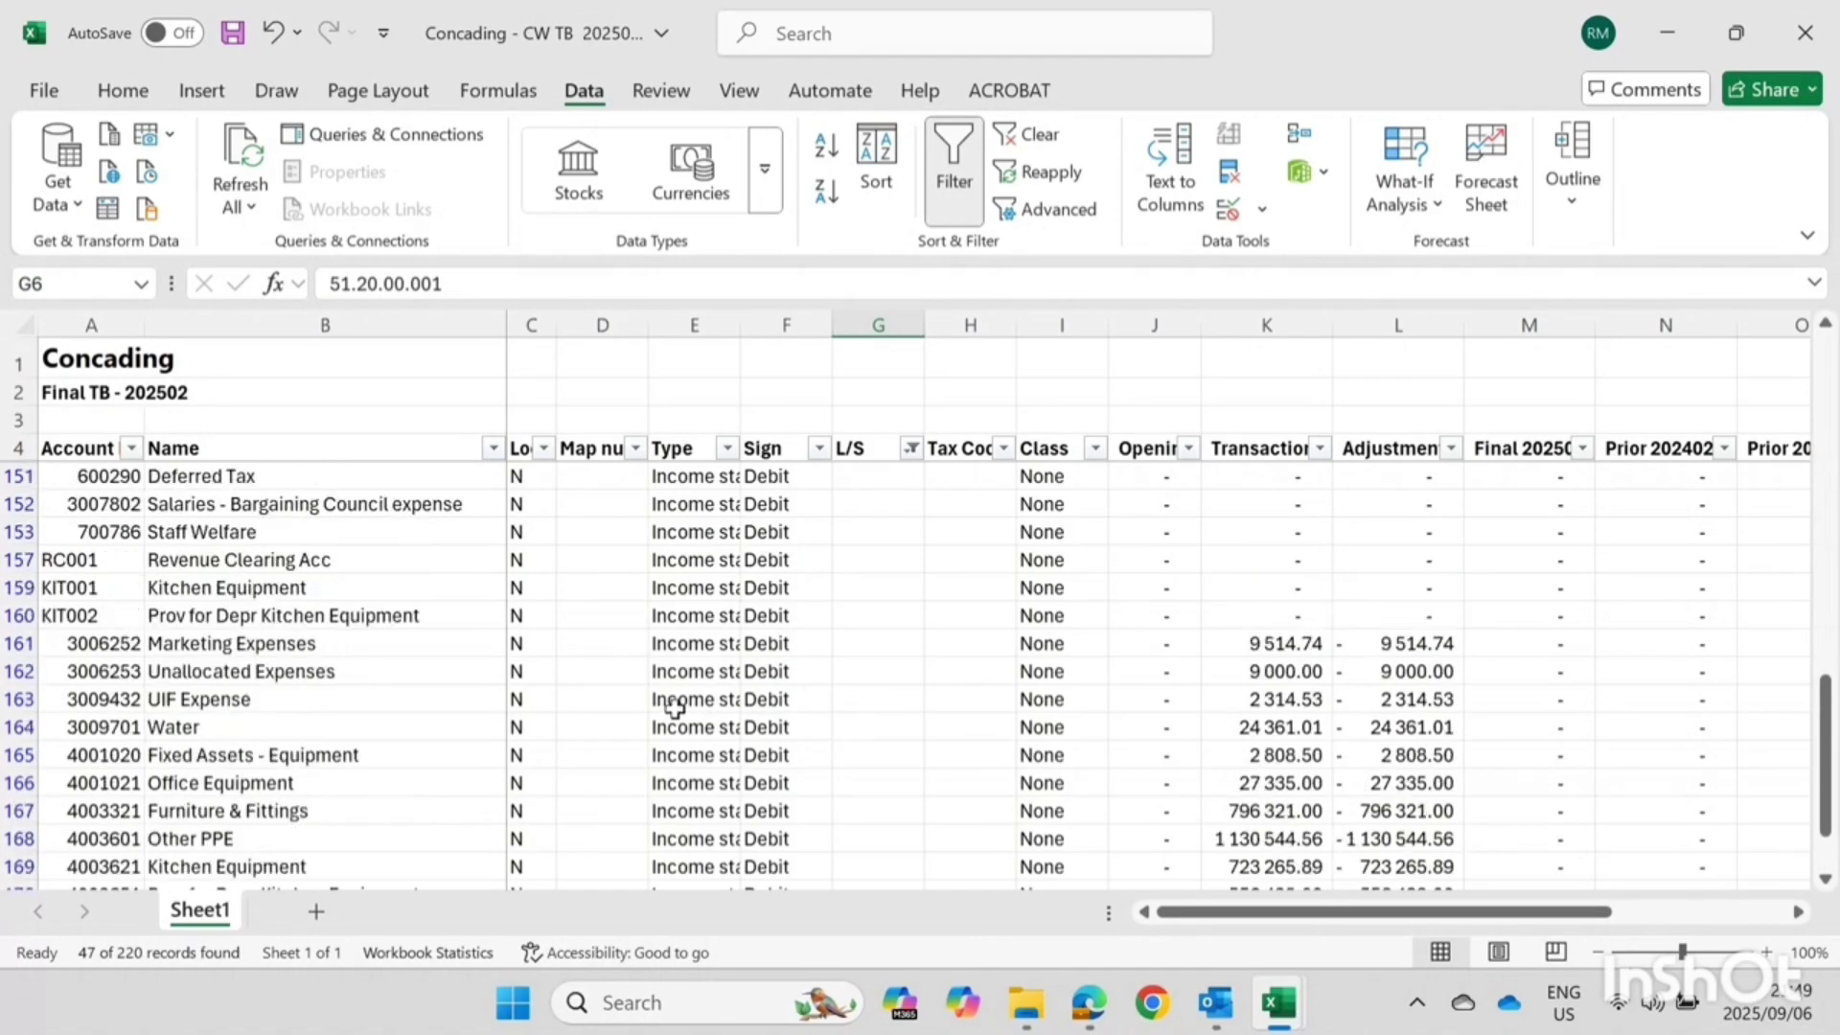
{"action": "scroll", "coordinate": [961, 690], "scroll_direction": "up", "scroll_amount": 7}
{"action": "scroll", "coordinate": [834, 595], "scroll_direction": "right", "scroll_amount": 3}
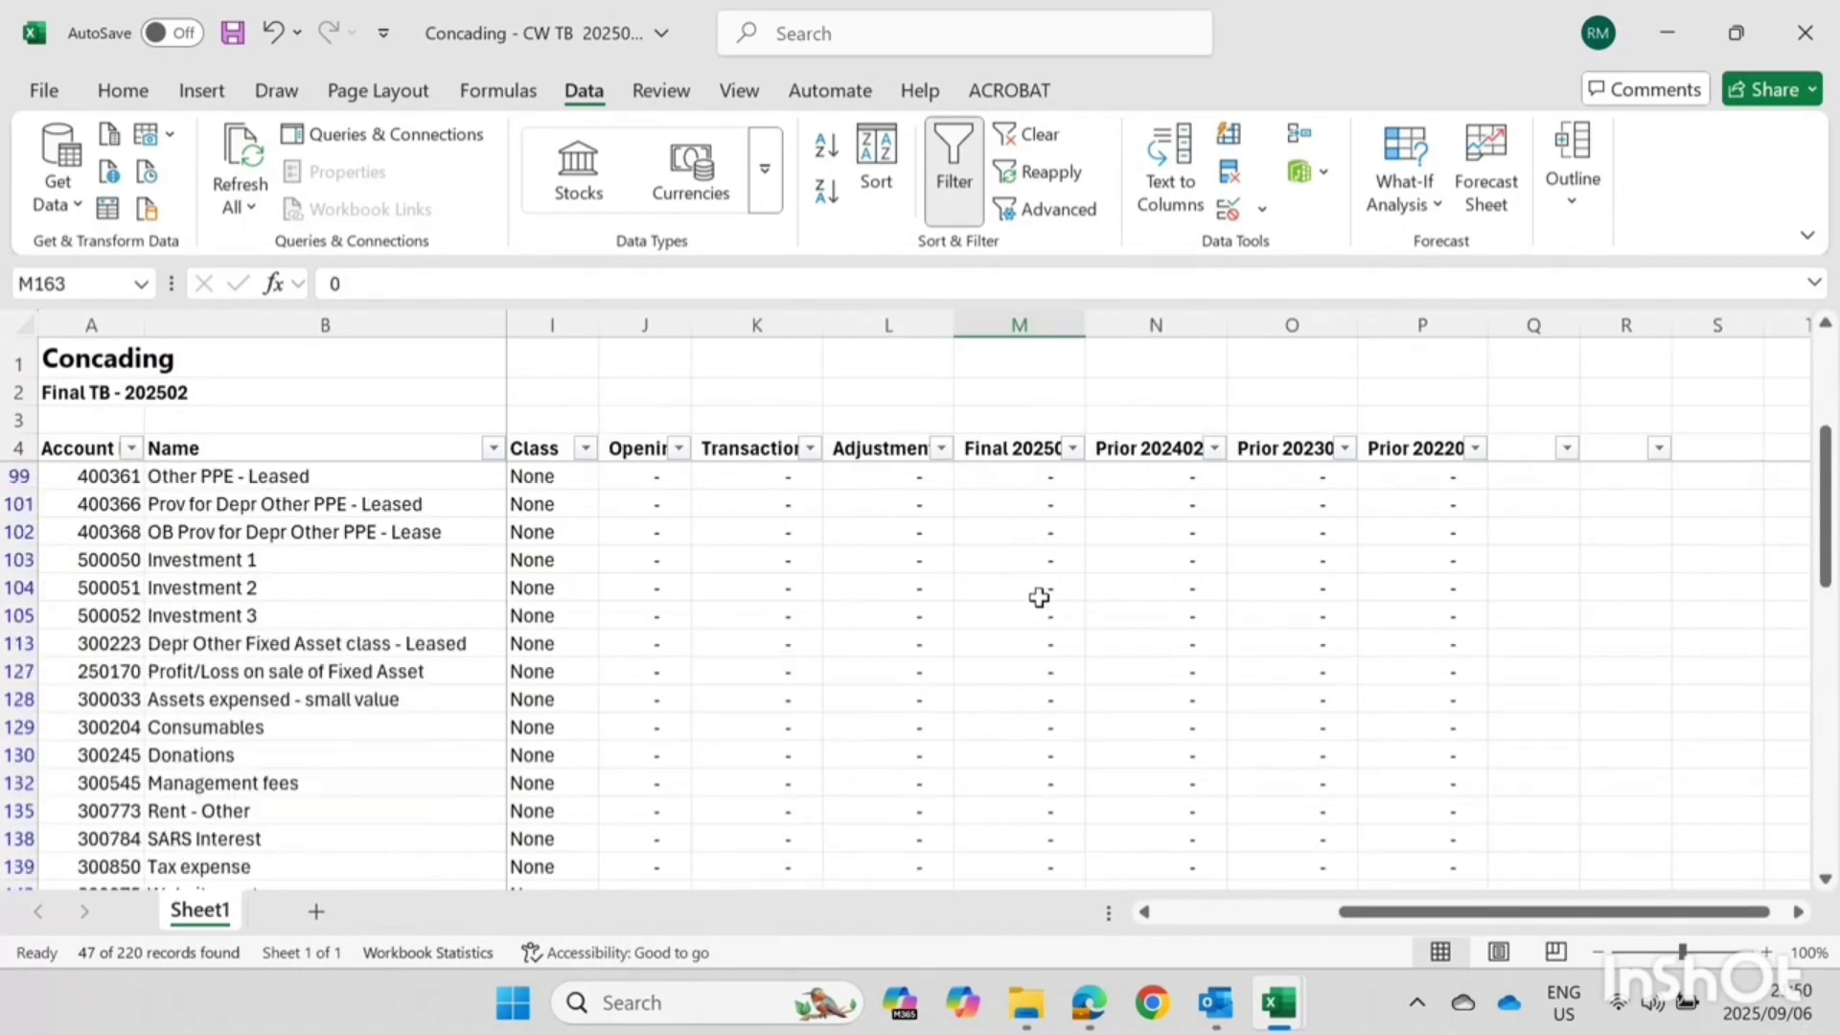
{"action": "scroll", "coordinate": [1039, 597], "scroll_direction": "up", "scroll_amount": 3}
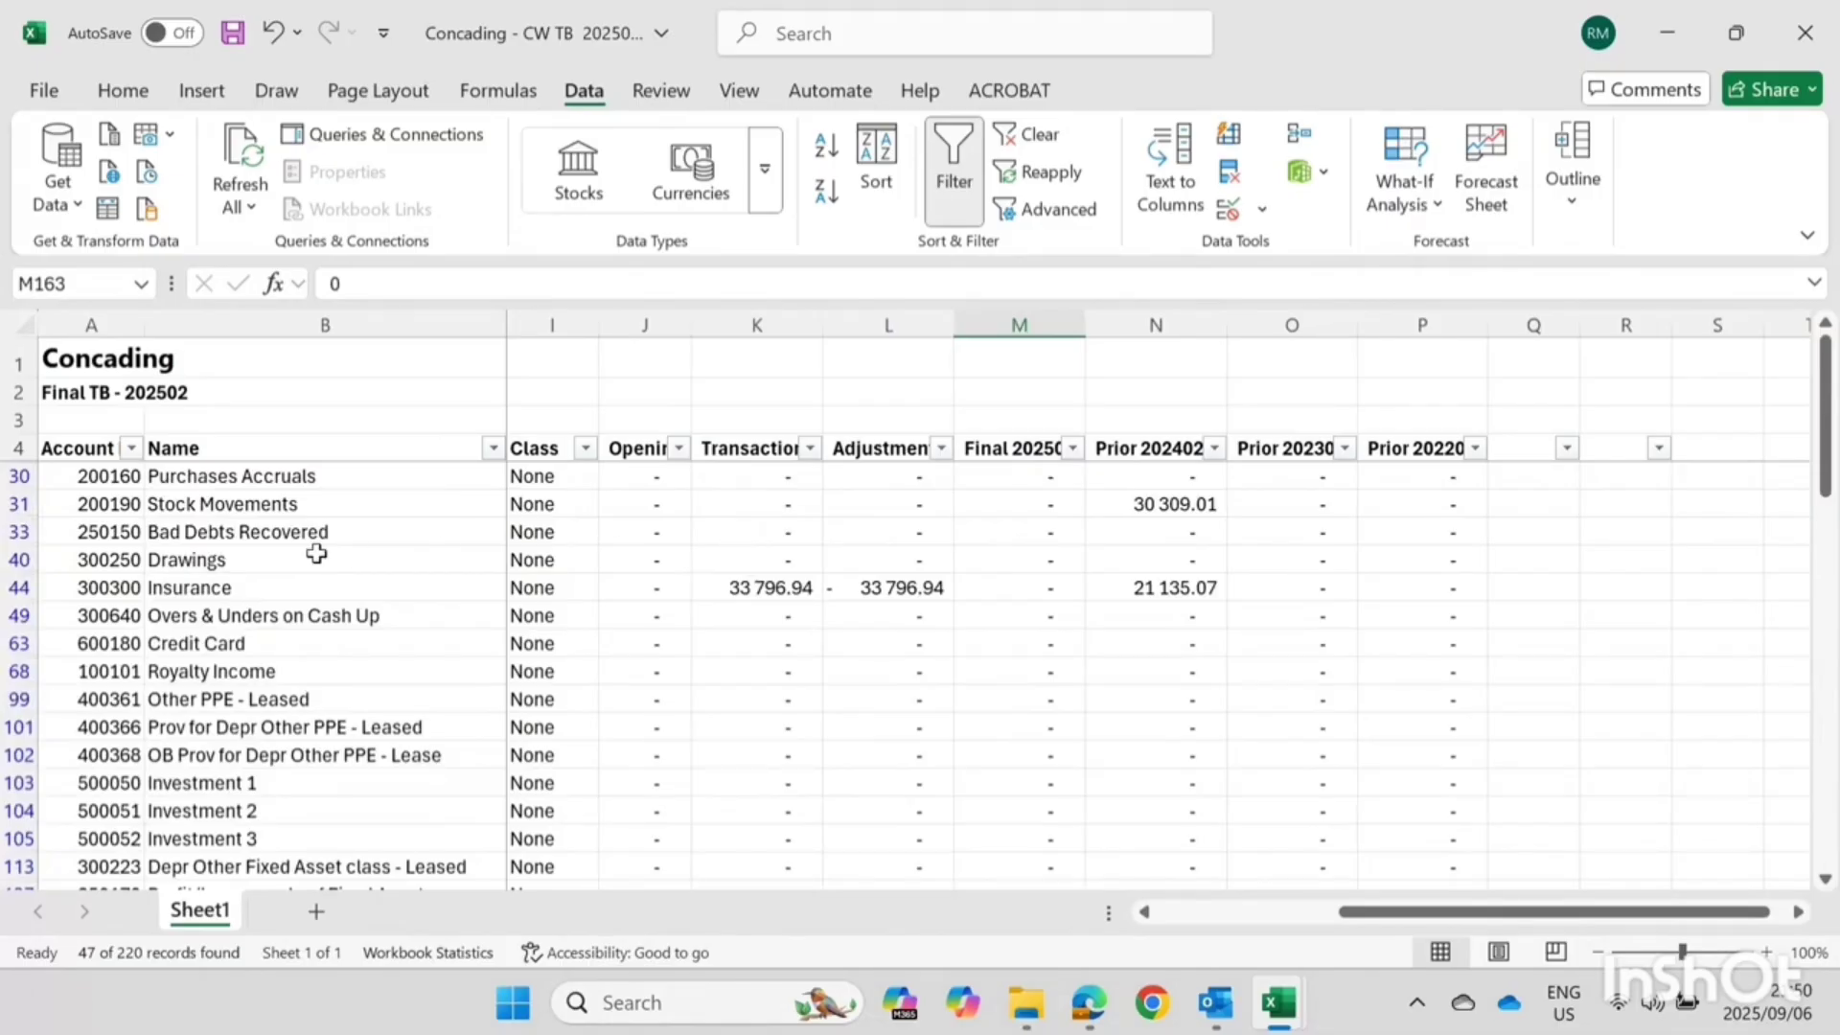
{"action": "left_click", "coordinate": [1023, 448]}
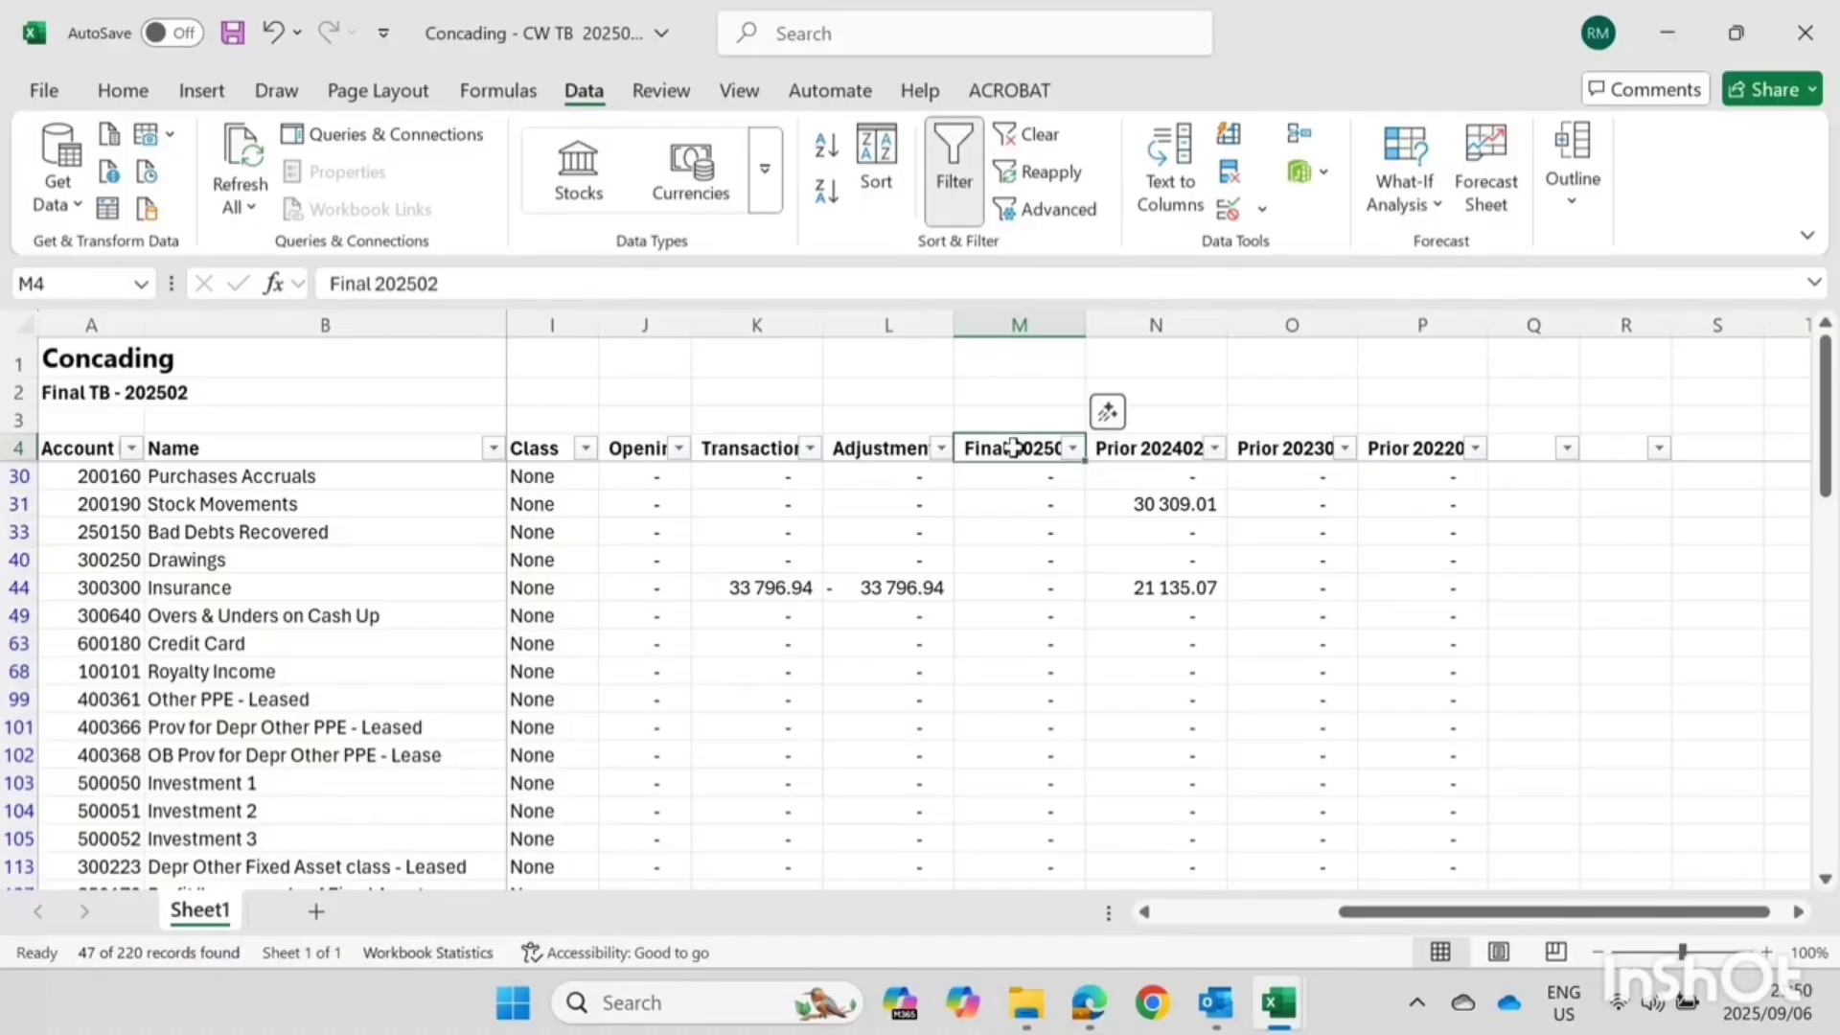
Highlight the headings from Final 202502 through Prior 202202 in row 4 with yellow fill
{"action": "left_click_drag", "start_coordinate": [1075, 453], "coordinate": [1365, 447]}
{"action": "left_click", "coordinate": [125, 92]}
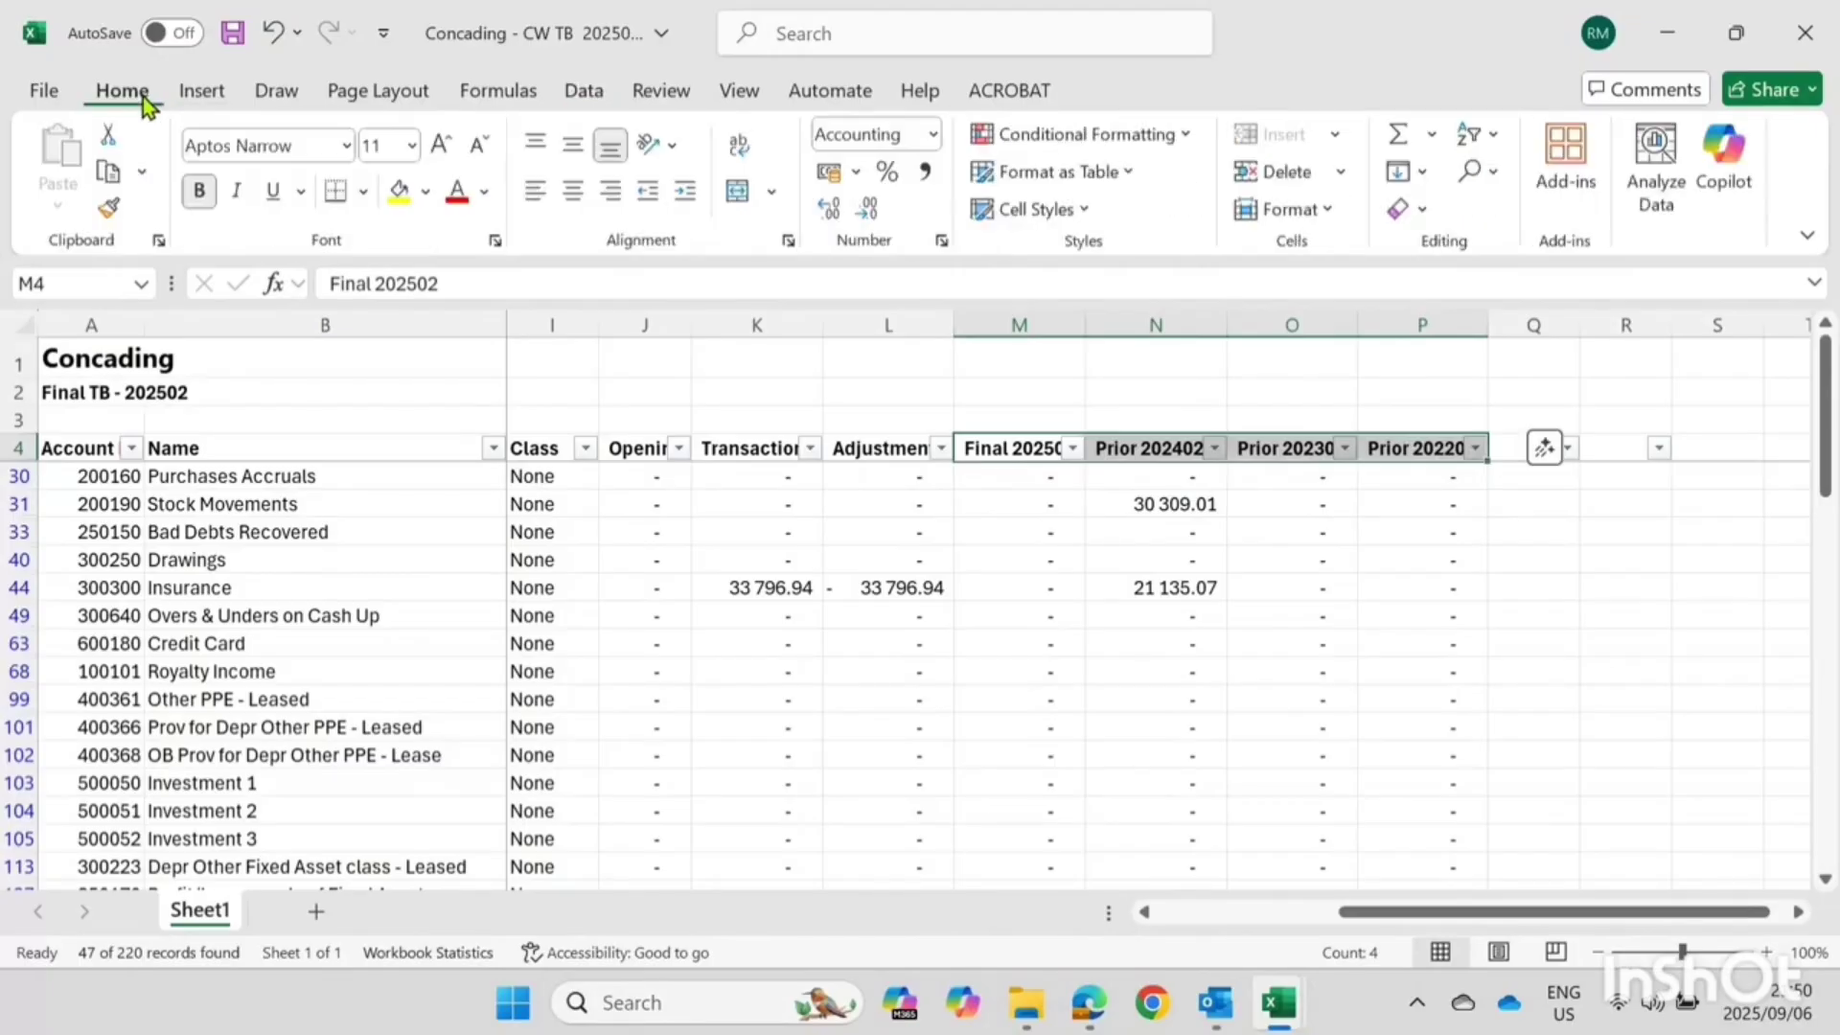
{"action": "left_click", "coordinate": [396, 192]}
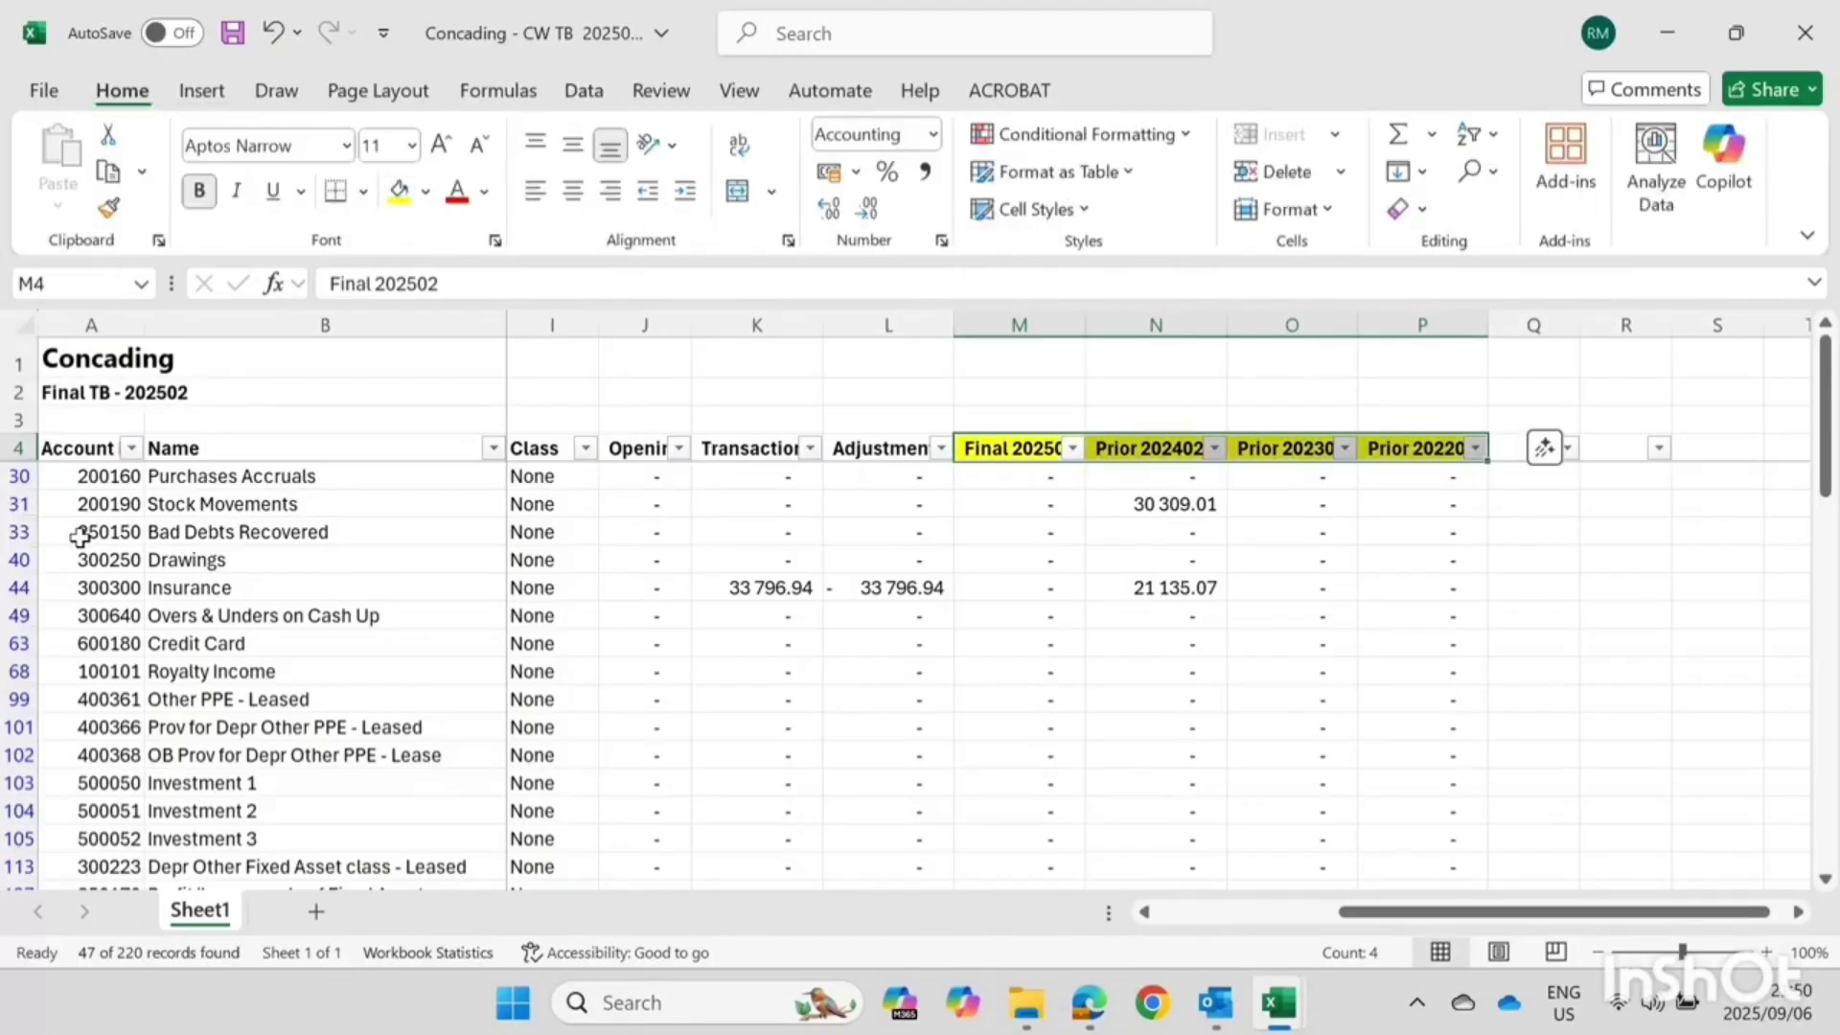
{"action": "left_click", "coordinate": [153, 534]}
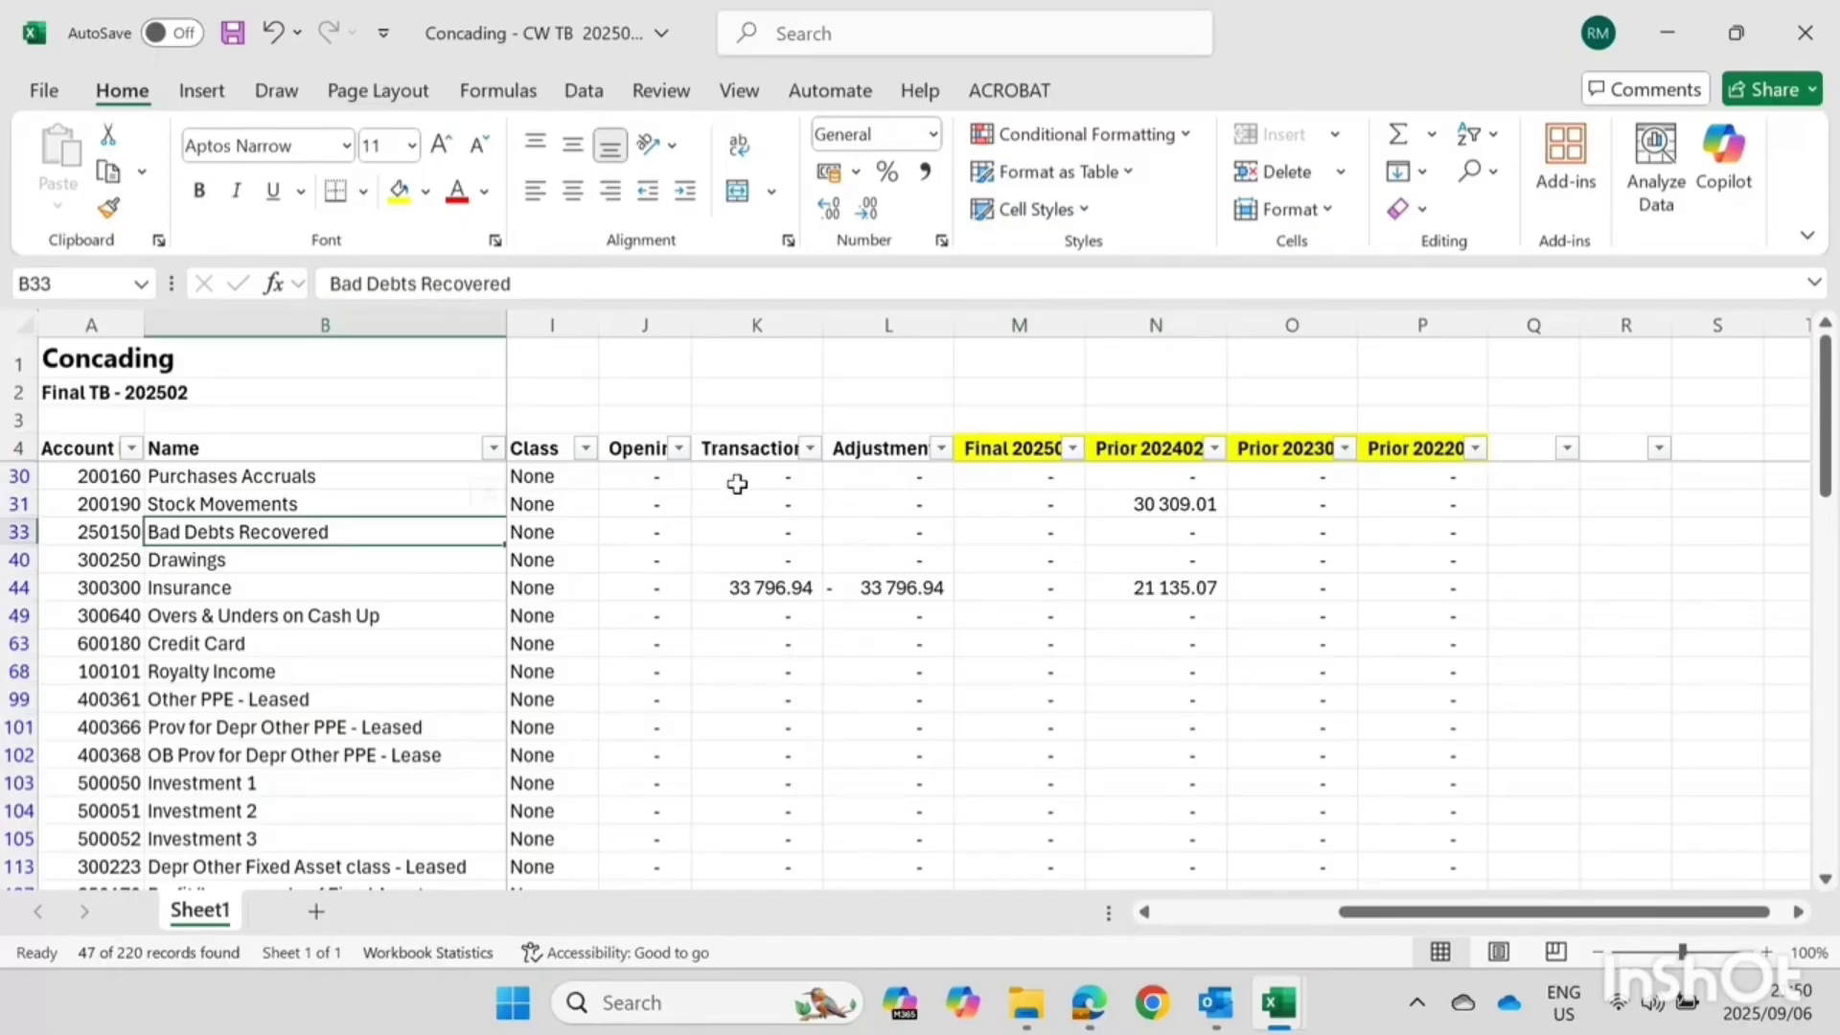
Check the Purchases Accruals and Stock Movements rows for balances in the Final 202502 and prior-year columns
{"action": "left_click", "coordinate": [788, 478]}
{"action": "left_click", "coordinate": [875, 478]}
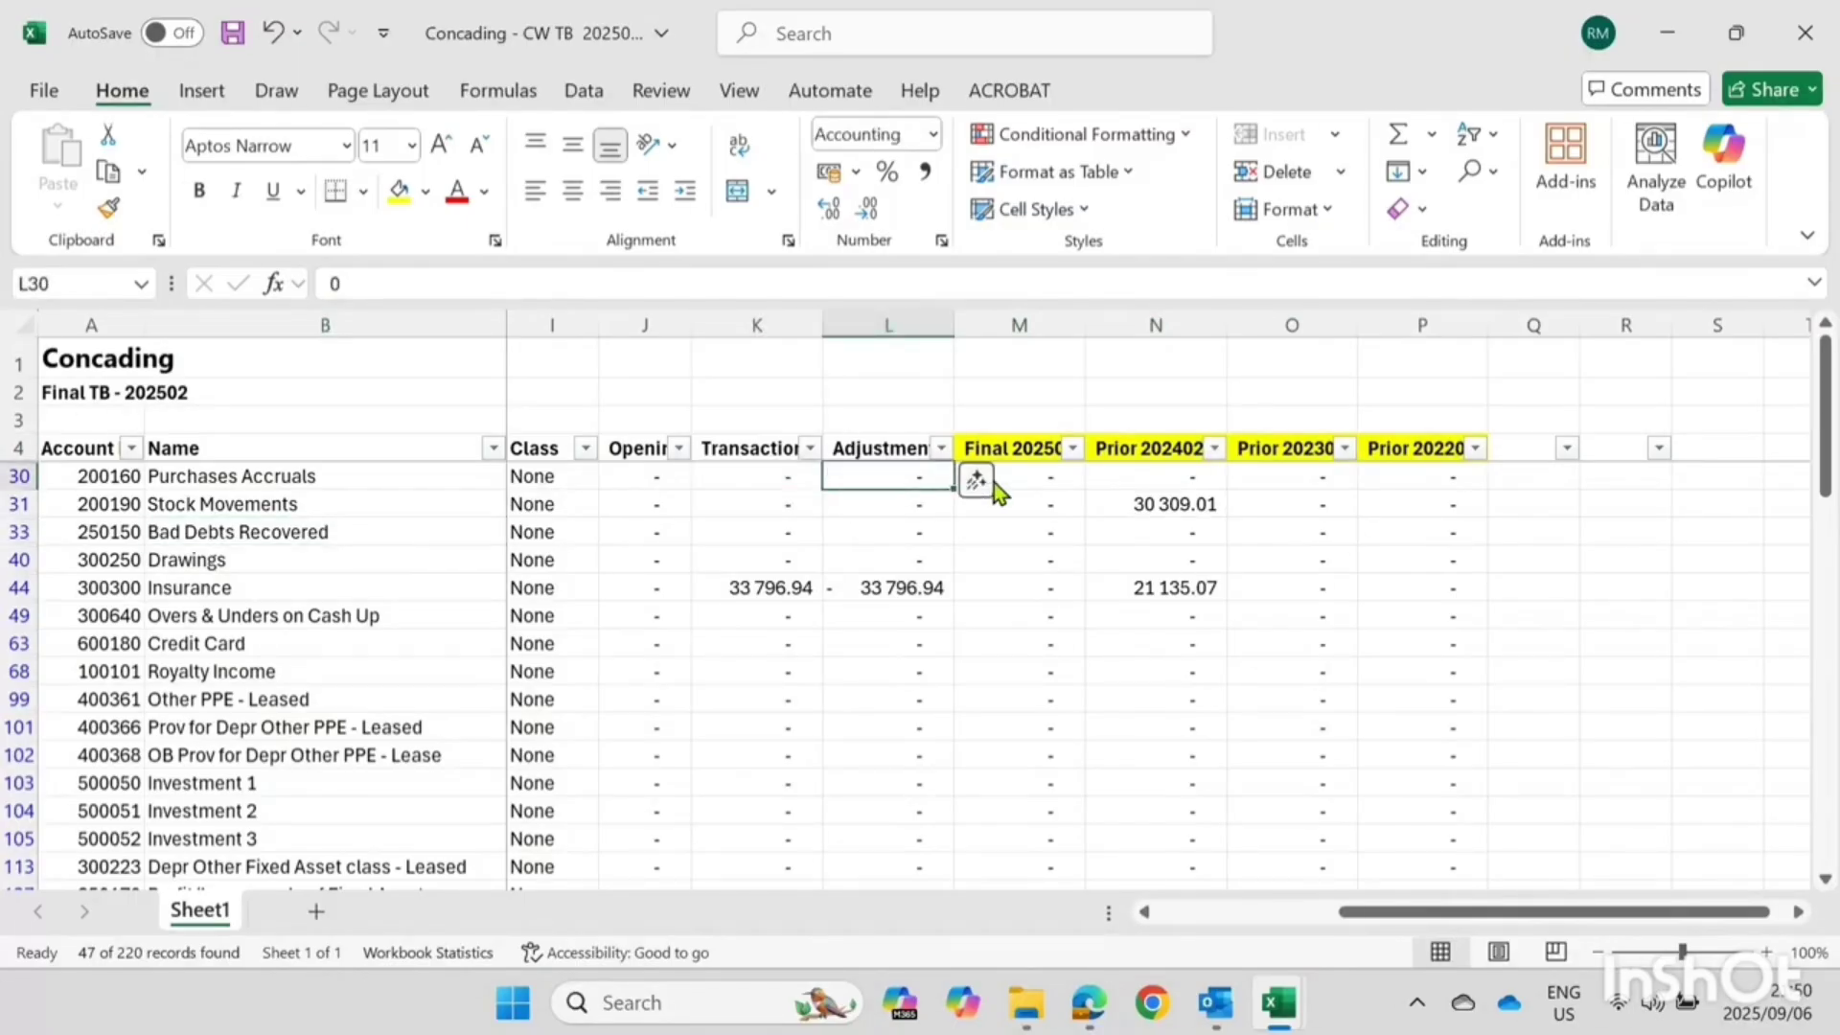
{"action": "left_click", "coordinate": [1017, 476]}
{"action": "left_click", "coordinate": [1158, 477]}
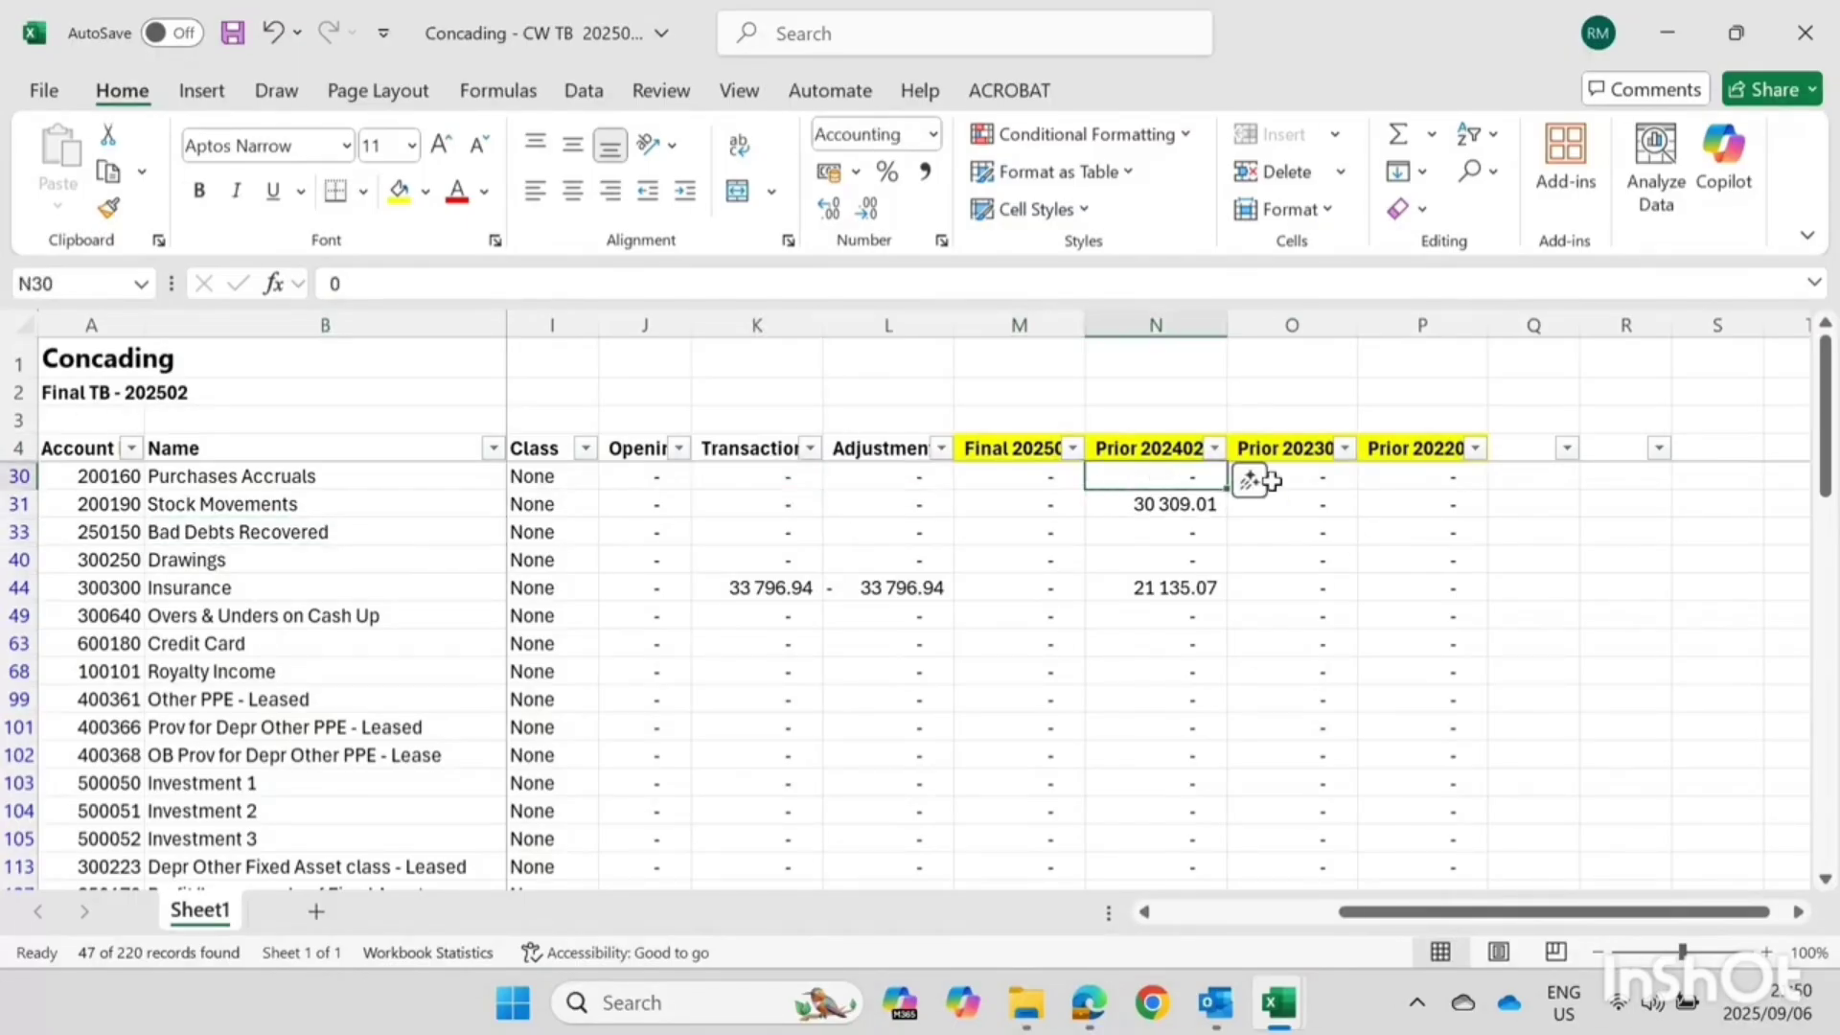
{"action": "left_click", "coordinate": [1274, 479]}
{"action": "left_click", "coordinate": [1400, 481]}
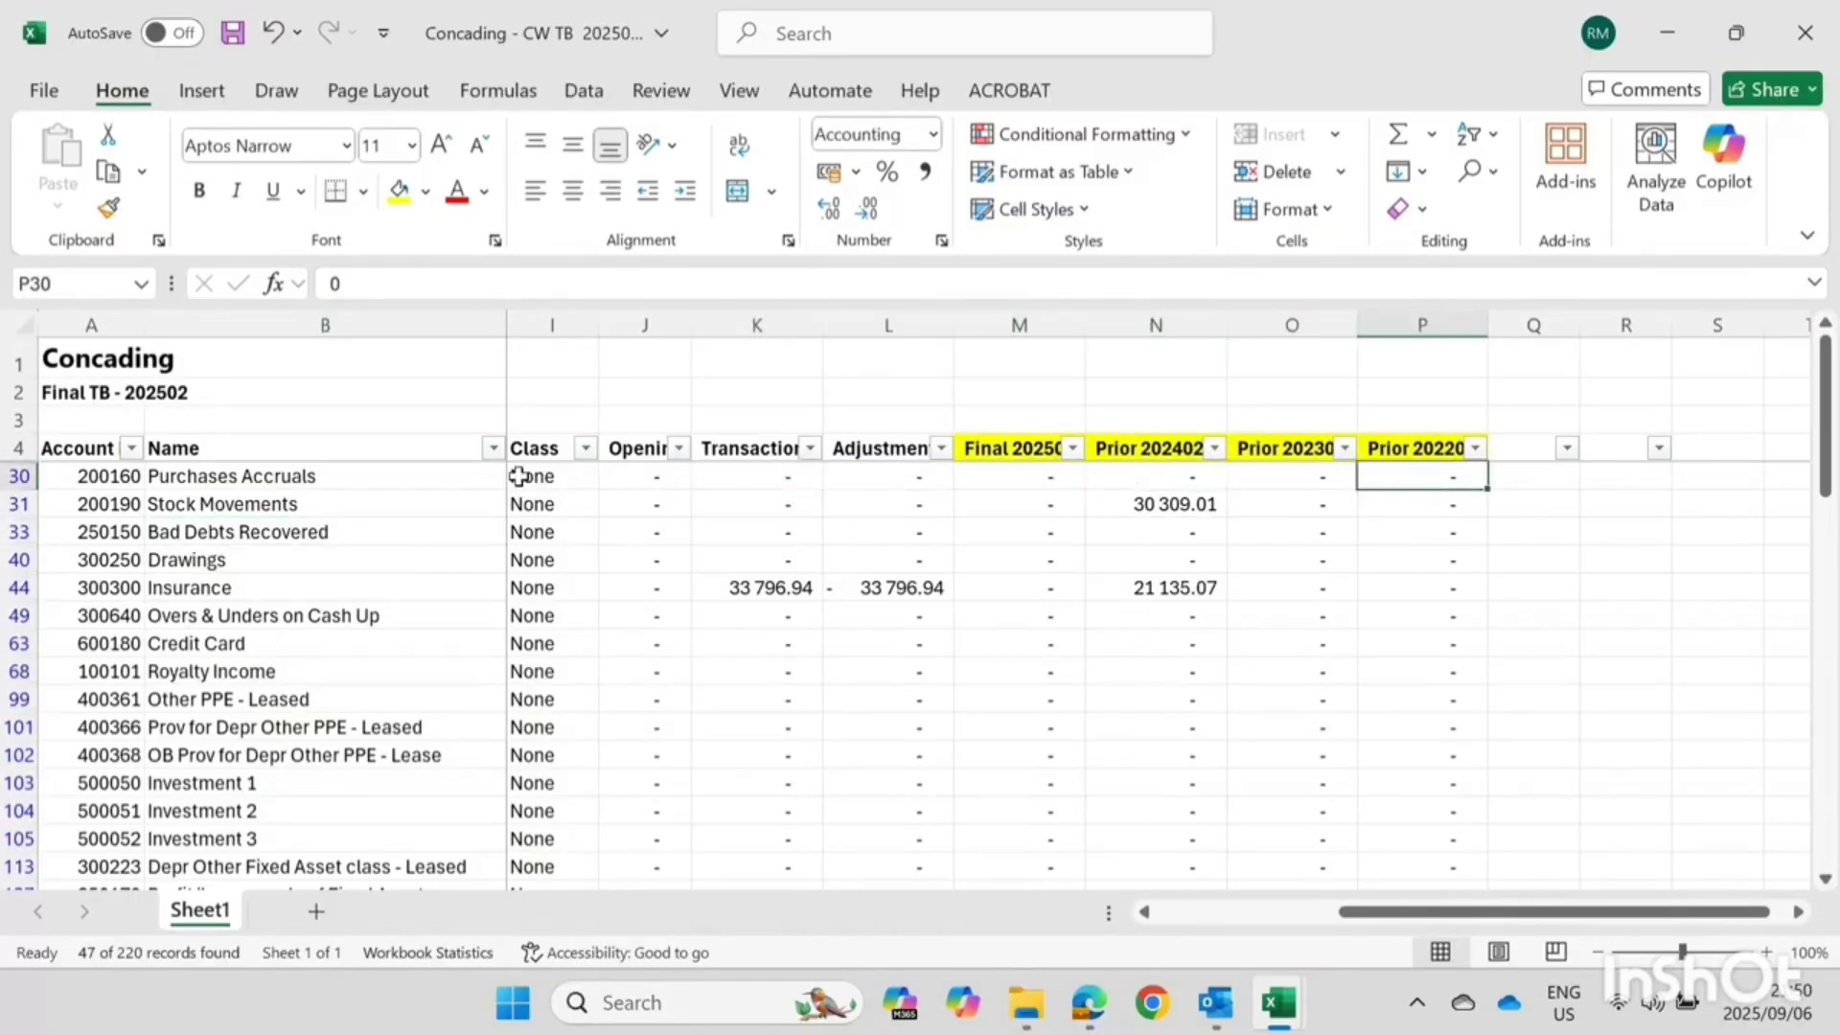
{"action": "left_click", "coordinate": [39, 481]}
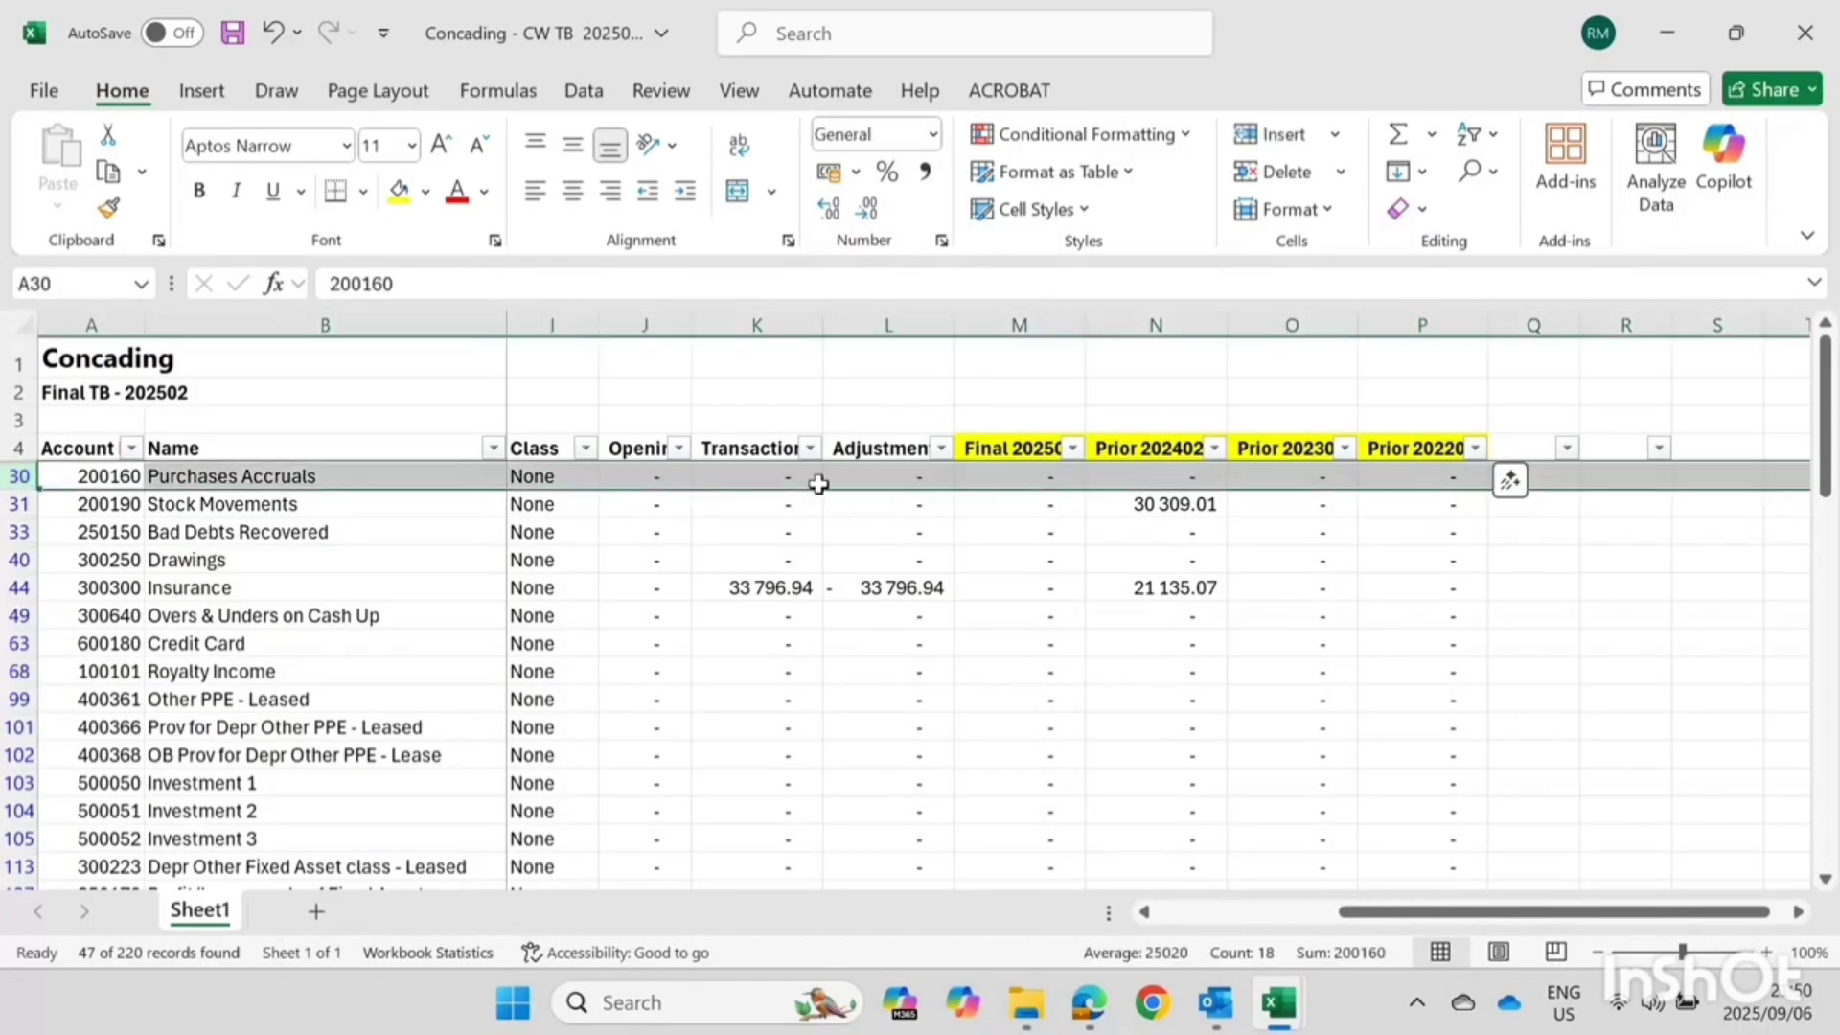
{"action": "left_click", "coordinate": [129, 479]}
{"action": "left_click", "coordinate": [257, 479]}
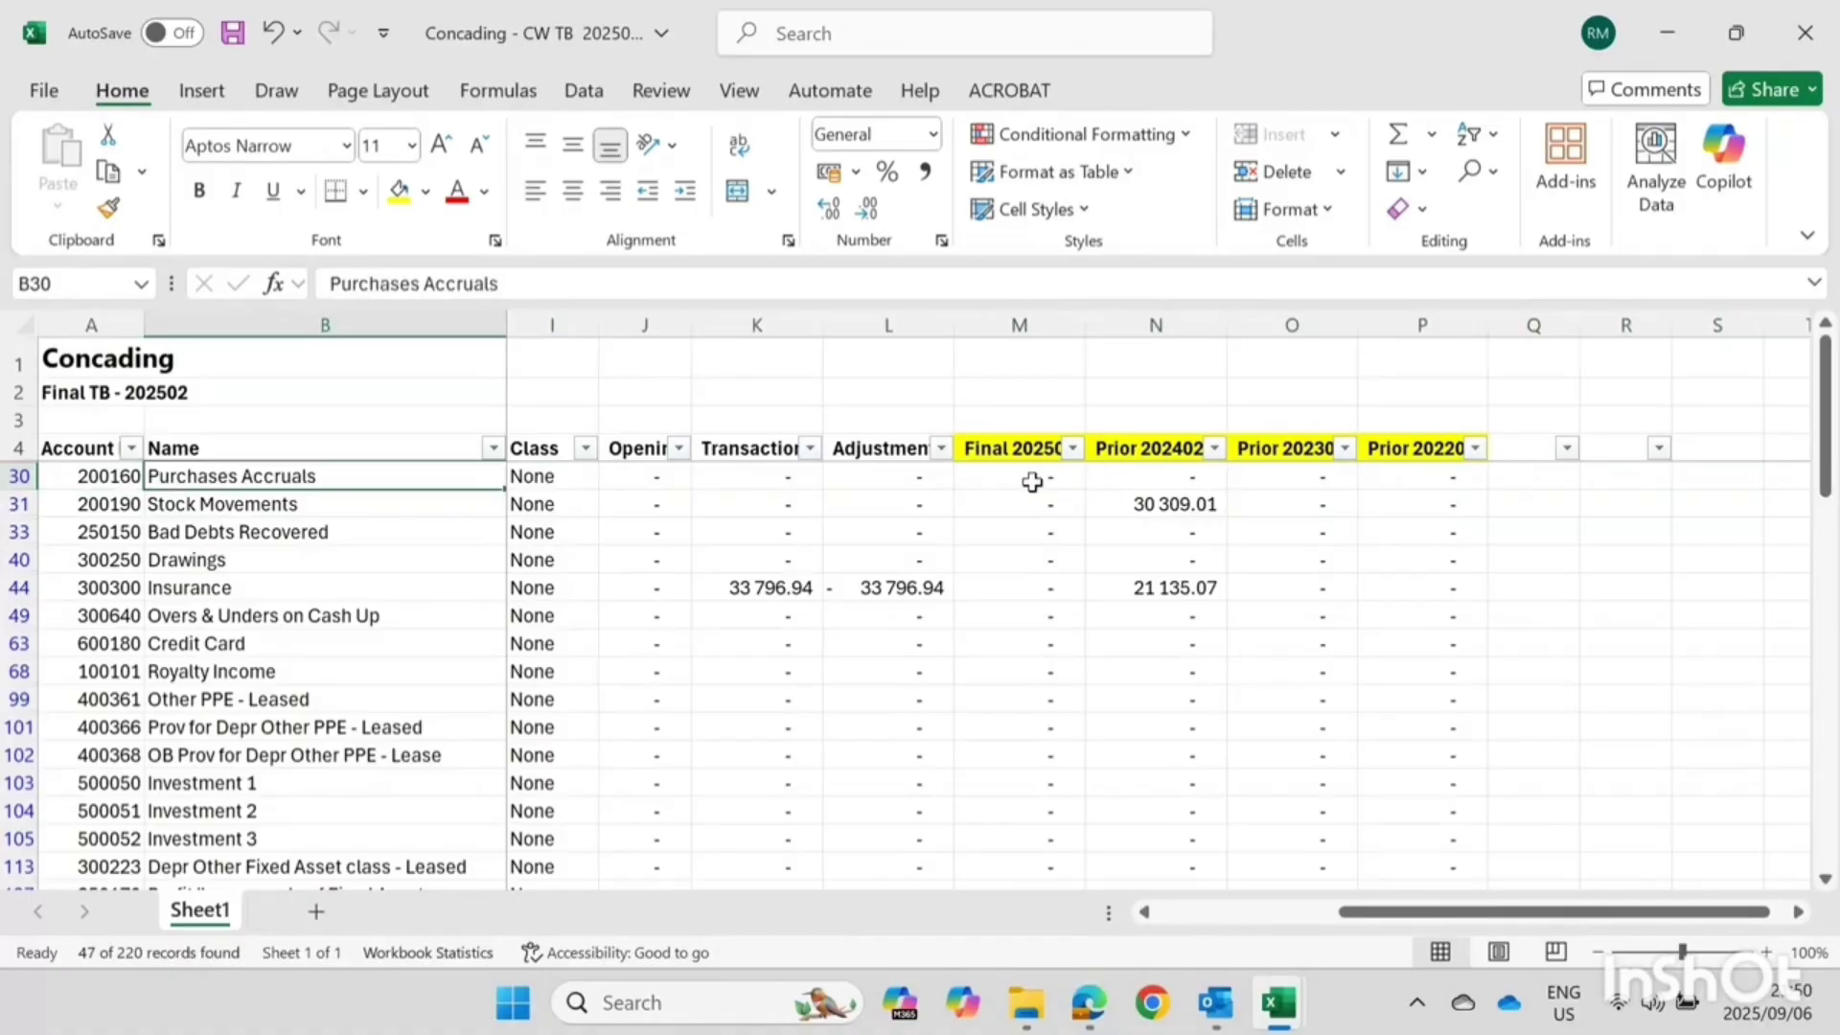
{"action": "left_click", "coordinate": [1023, 484]}
{"action": "left_click", "coordinate": [1111, 480]}
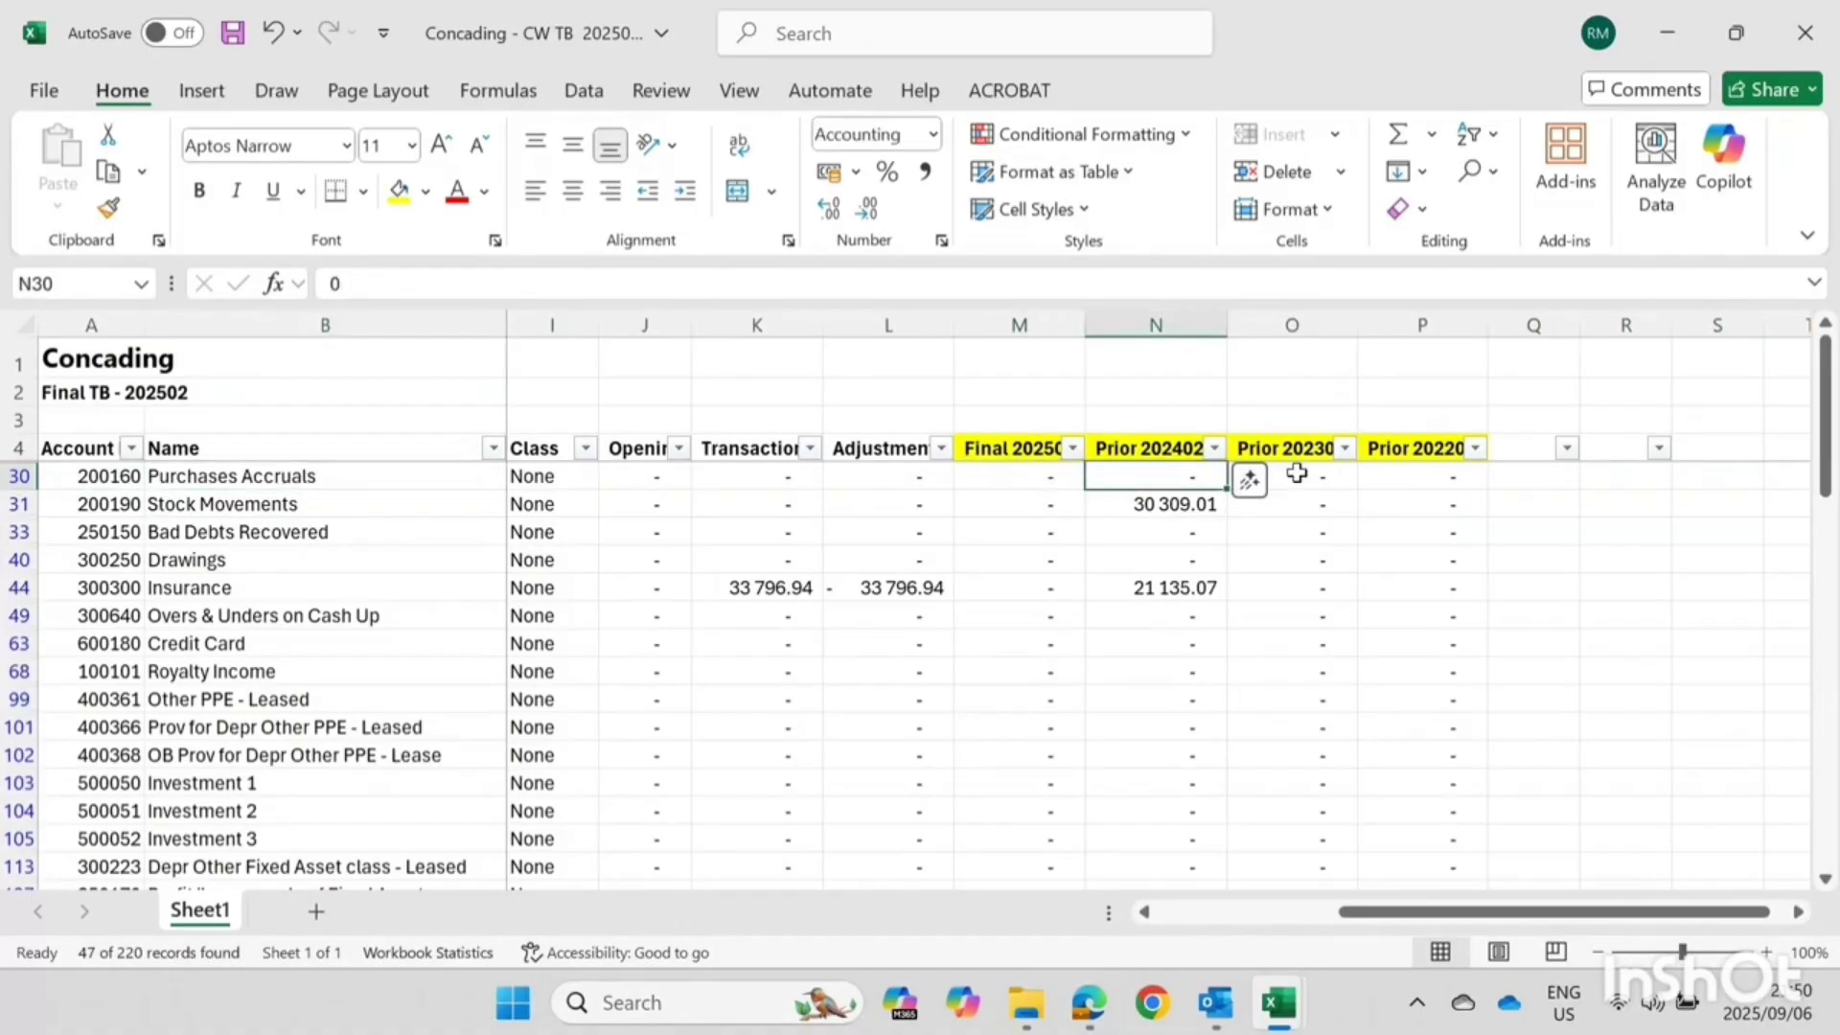
{"action": "left_click", "coordinate": [1296, 473]}
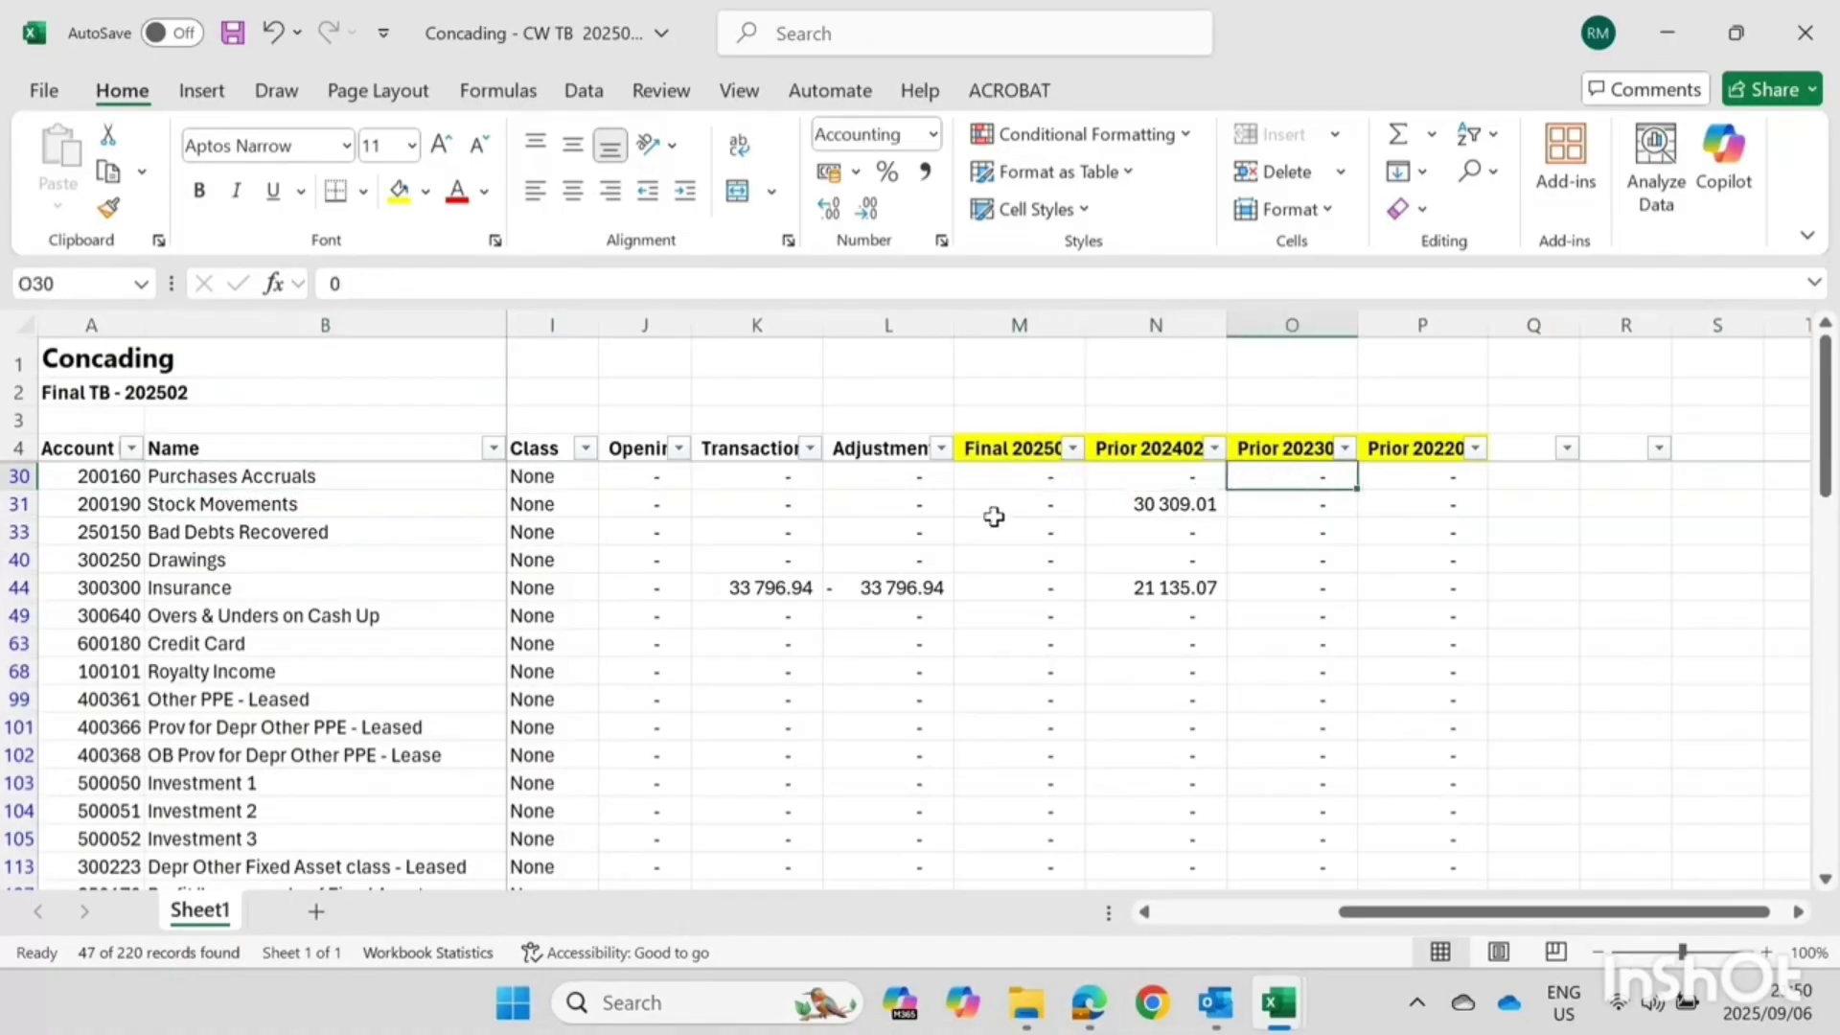
{"action": "left_click", "coordinate": [18, 504]}
{"action": "left_click", "coordinate": [1164, 503]}
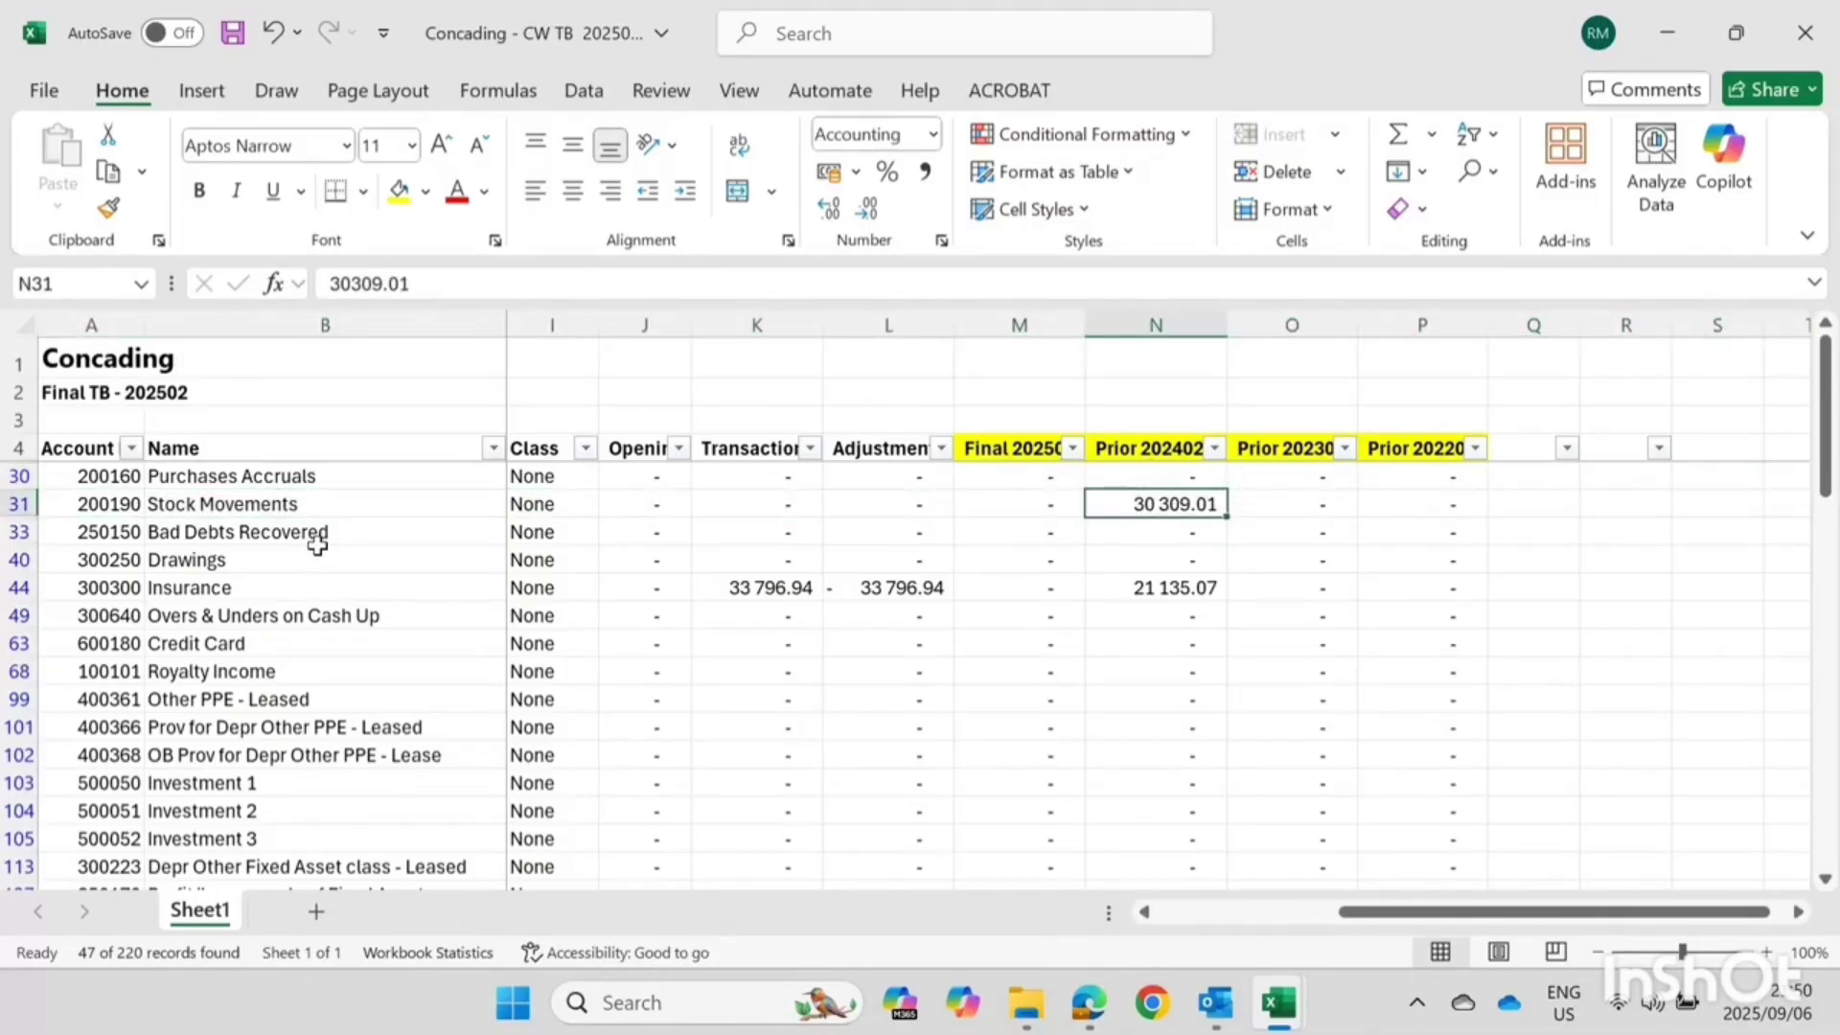
{"action": "left_click", "coordinate": [14, 504]}
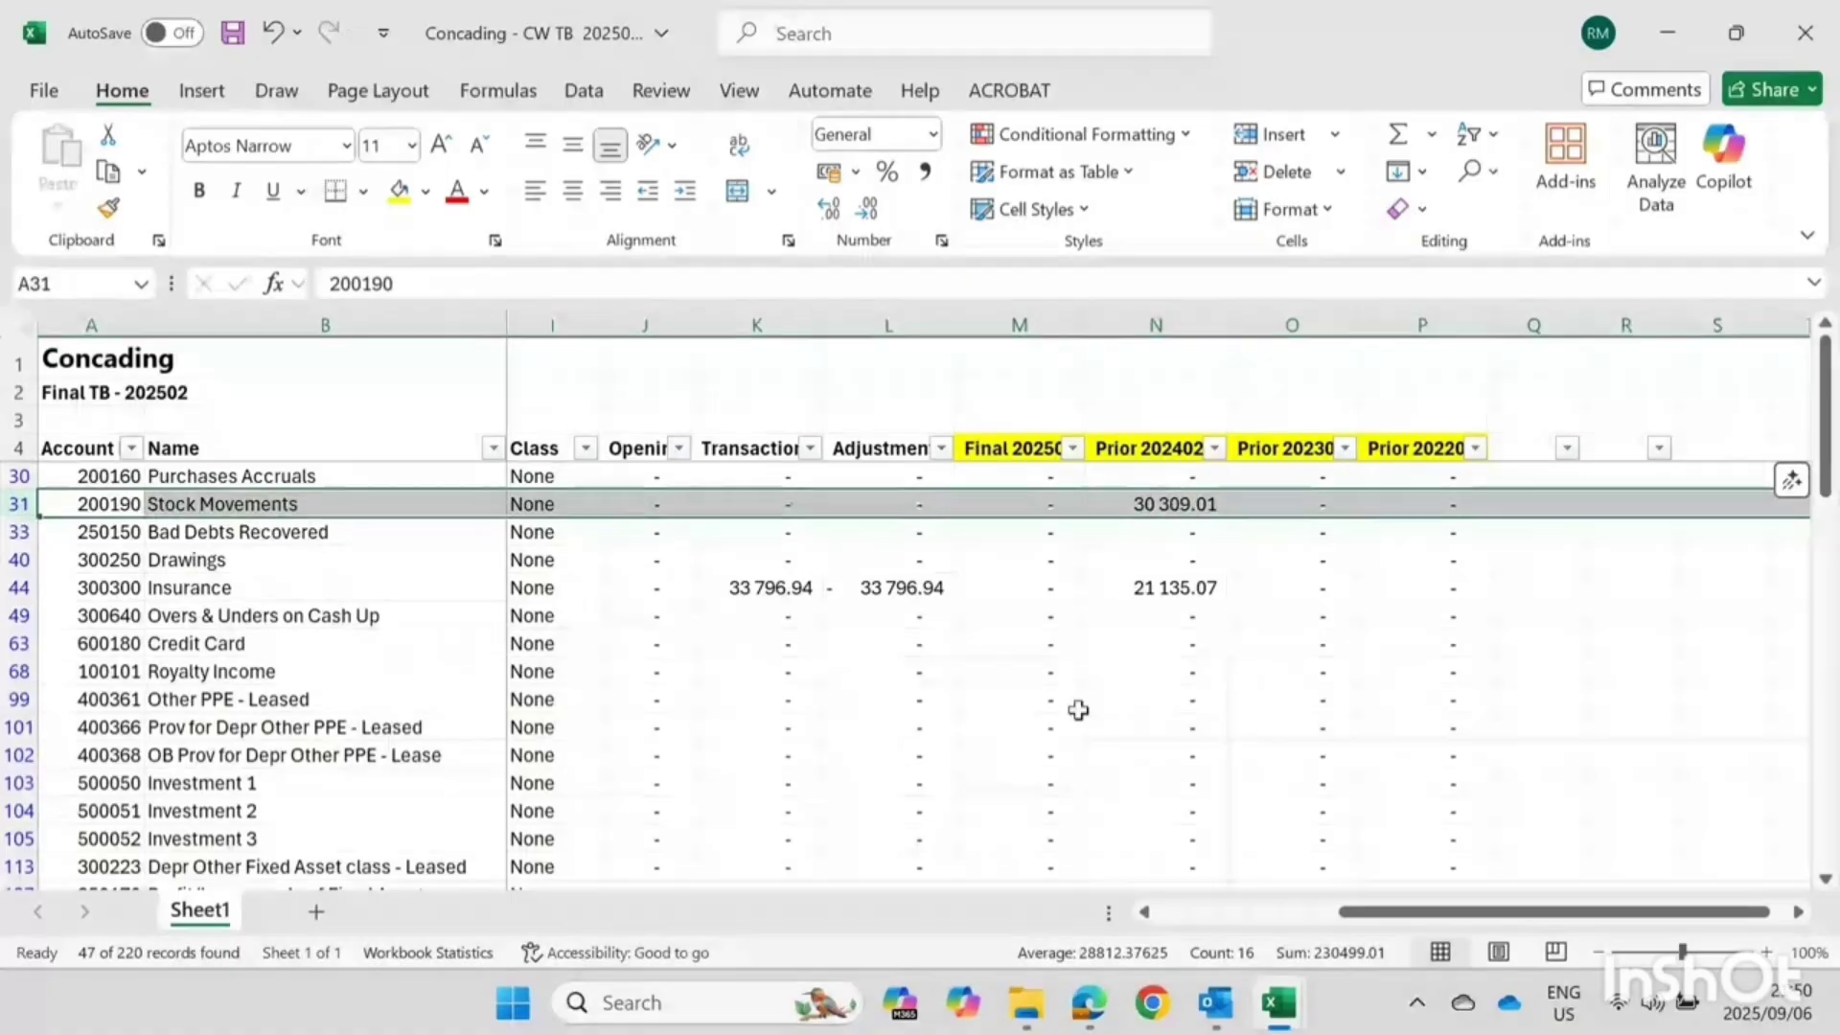
Compare the Transactions, Adjustment, Final 202502 and prior-year columns for the unmapped accounts from Marketing Expenses onward
{"action": "scroll", "coordinate": [1057, 638], "scroll_direction": "down", "scroll_amount": 13}
{"action": "scroll", "coordinate": [1045, 682], "scroll_direction": "up", "scroll_amount": 3}
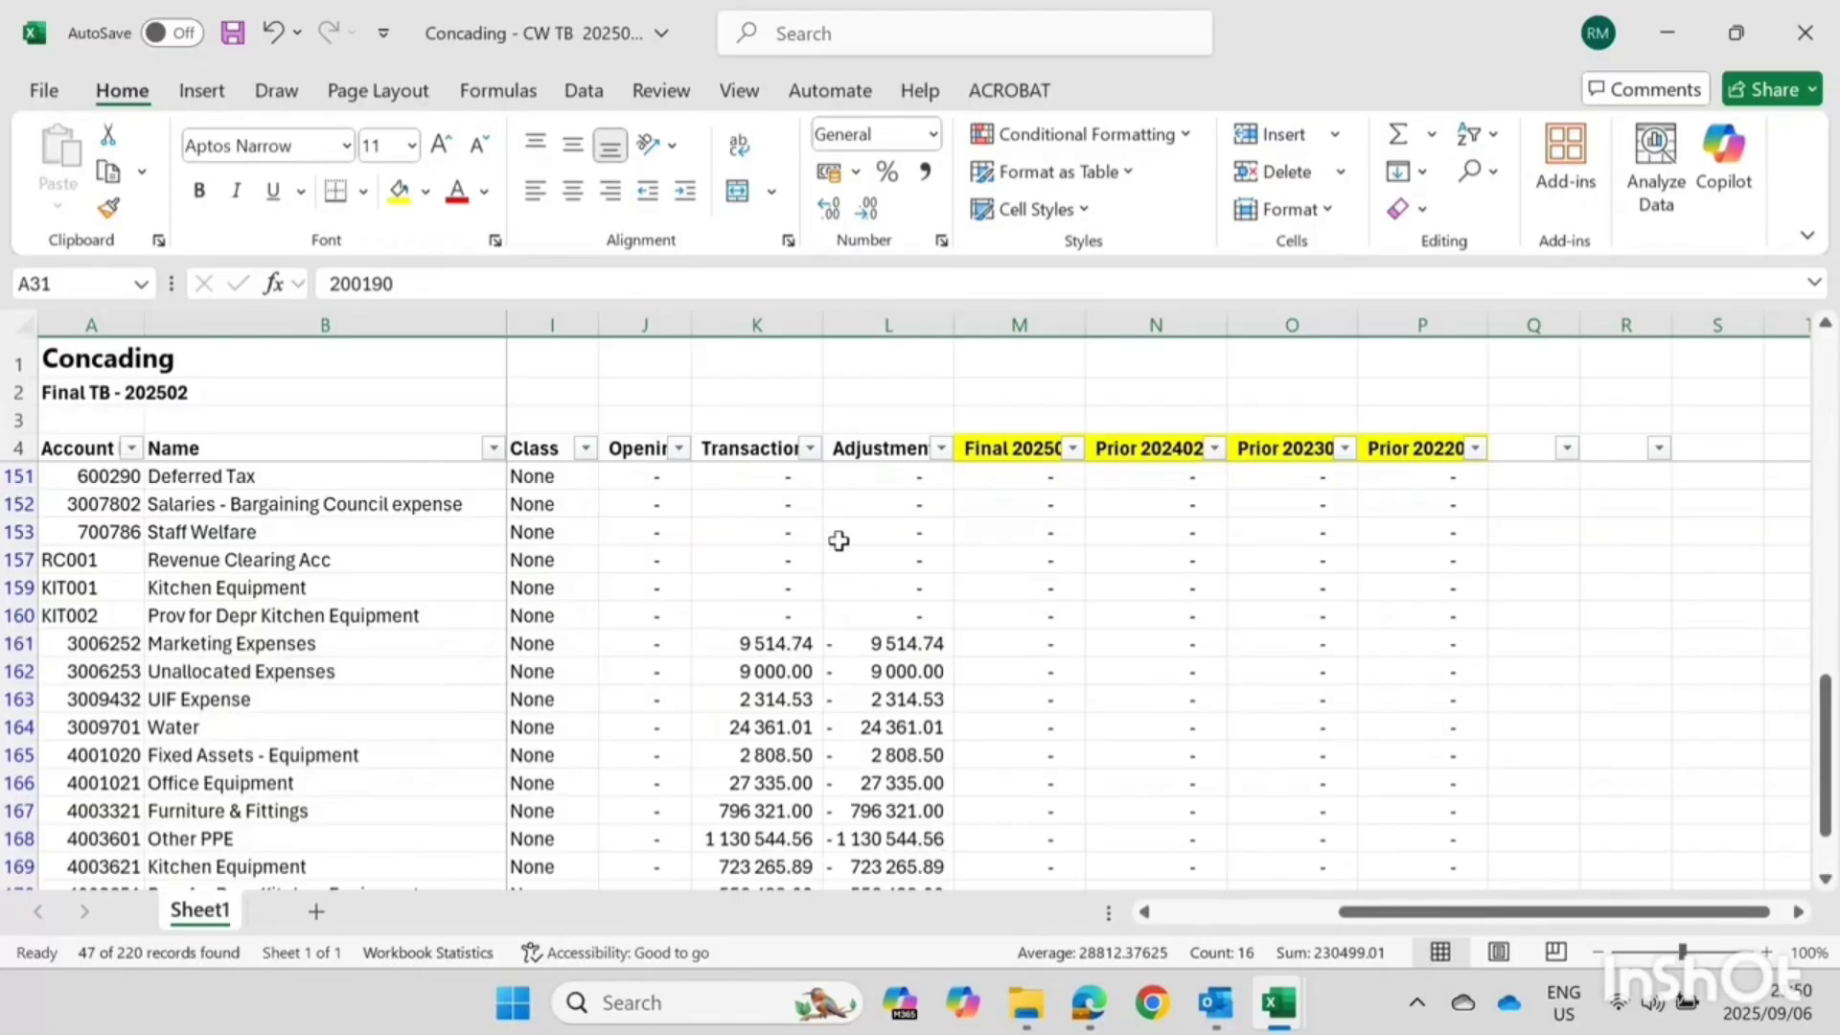
{"action": "left_click", "coordinate": [776, 452]}
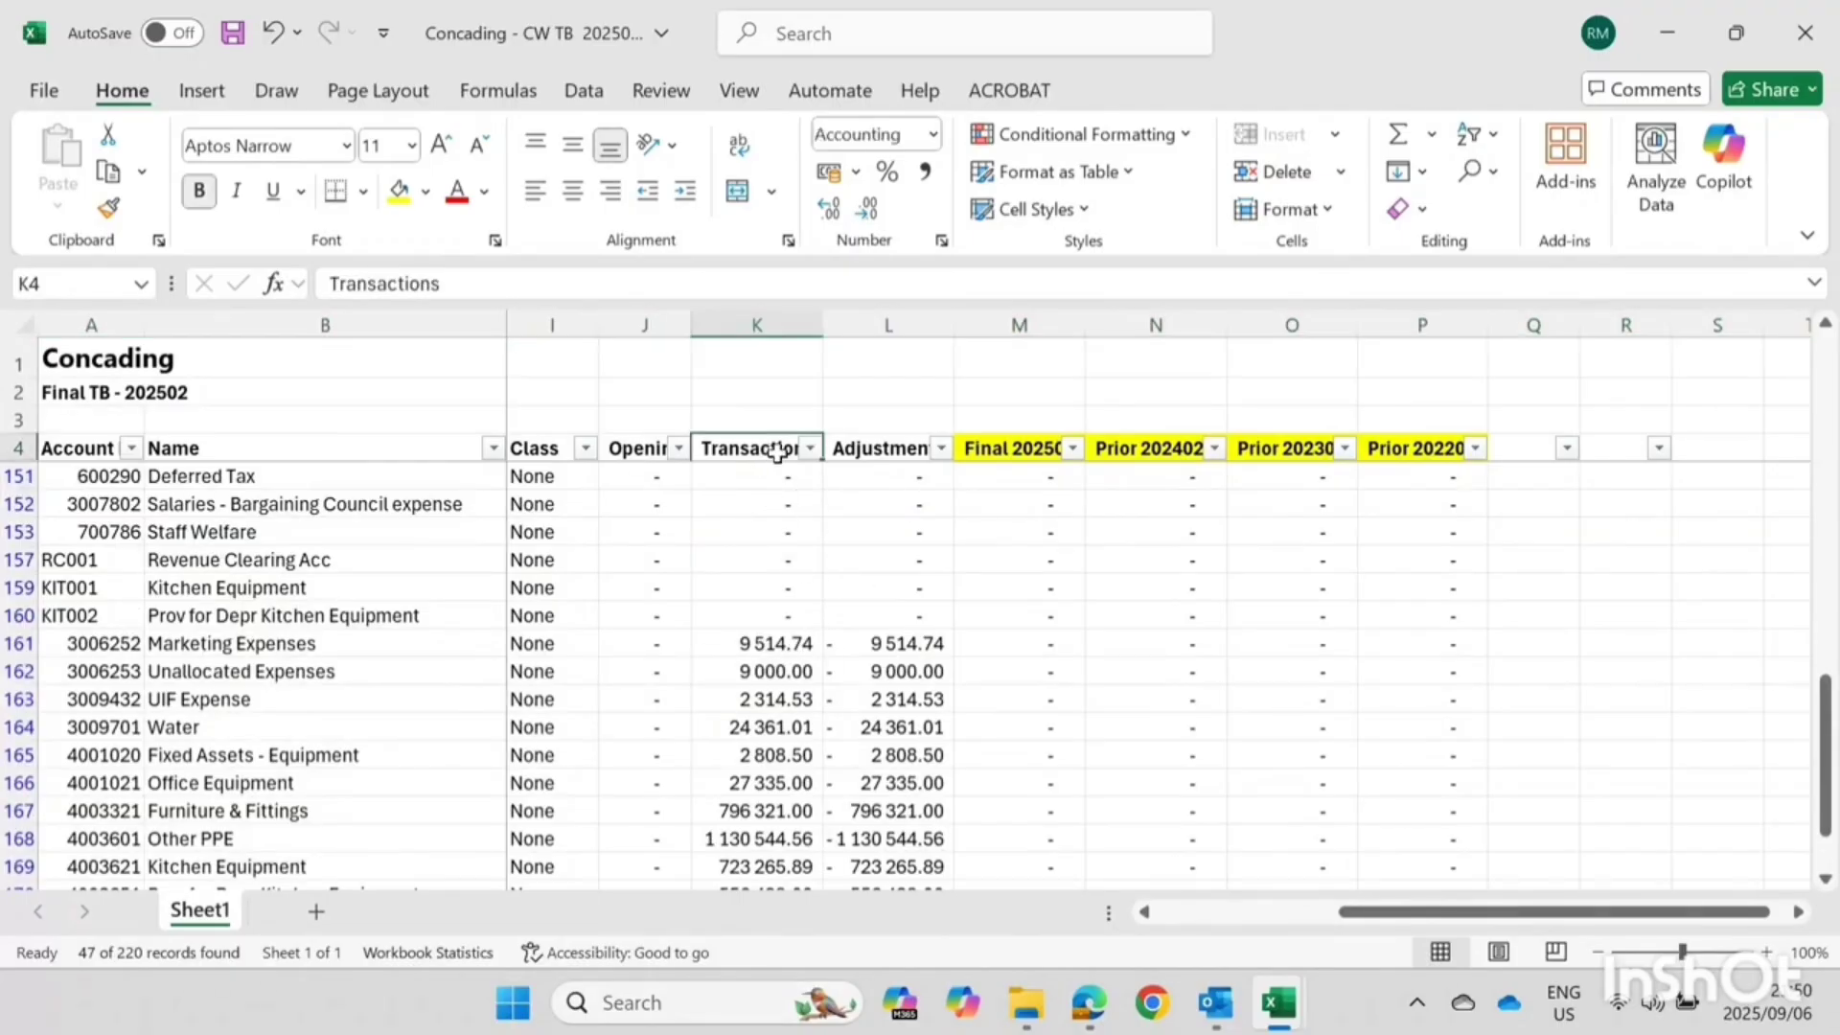
{"action": "left_click", "coordinate": [879, 451]}
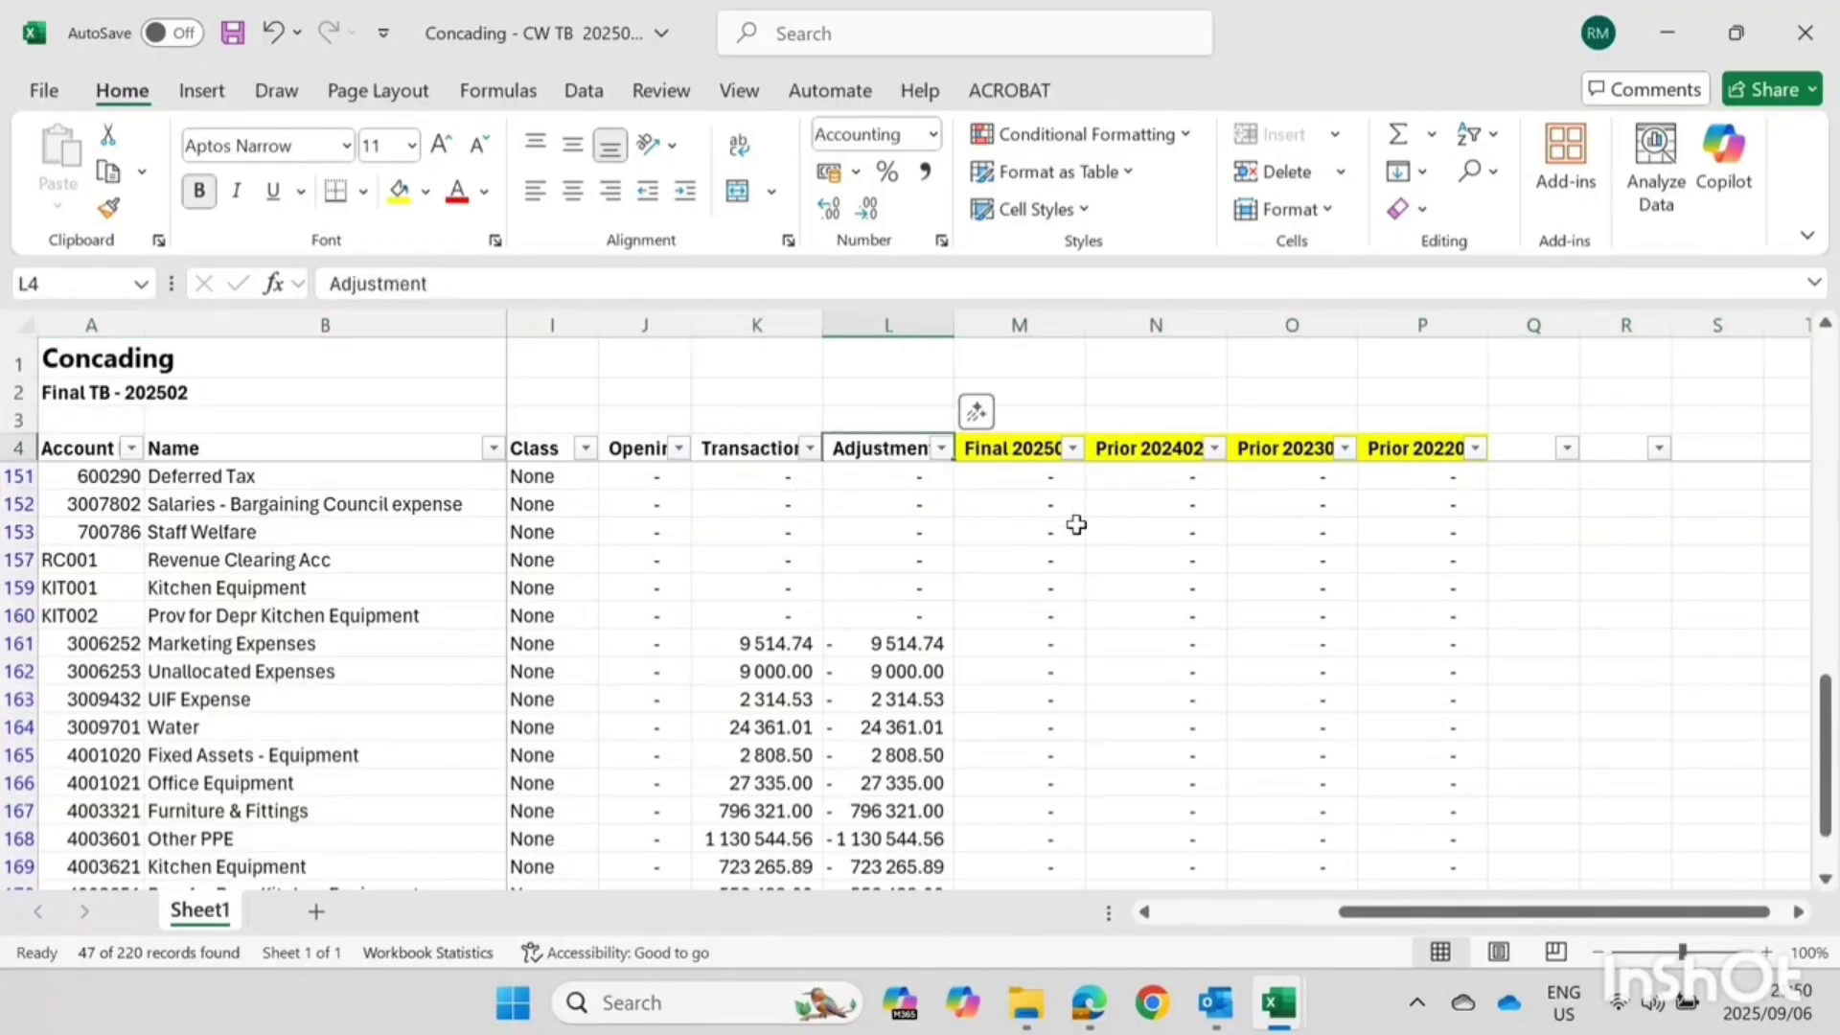
{"action": "left_click", "coordinate": [1018, 452]}
{"action": "left_click", "coordinate": [1464, 461]}
{"action": "key", "text": "Left"}
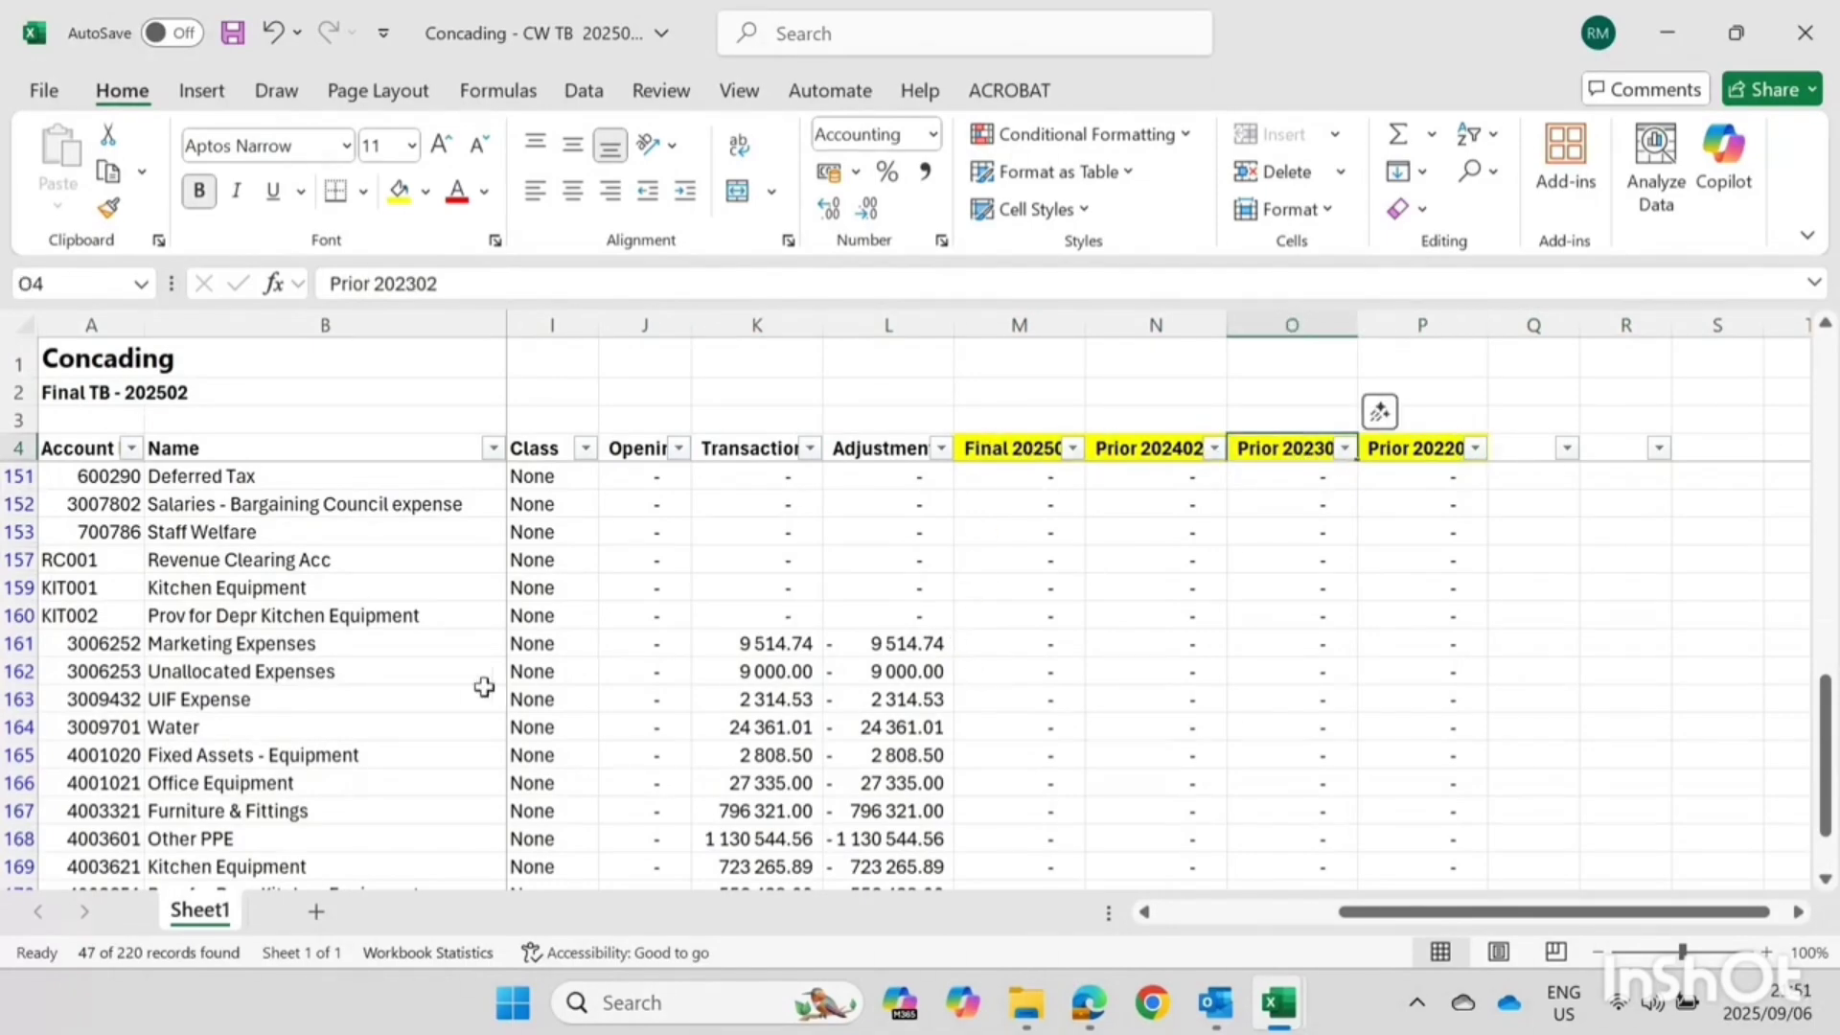
{"action": "left_click", "coordinate": [7, 643]}
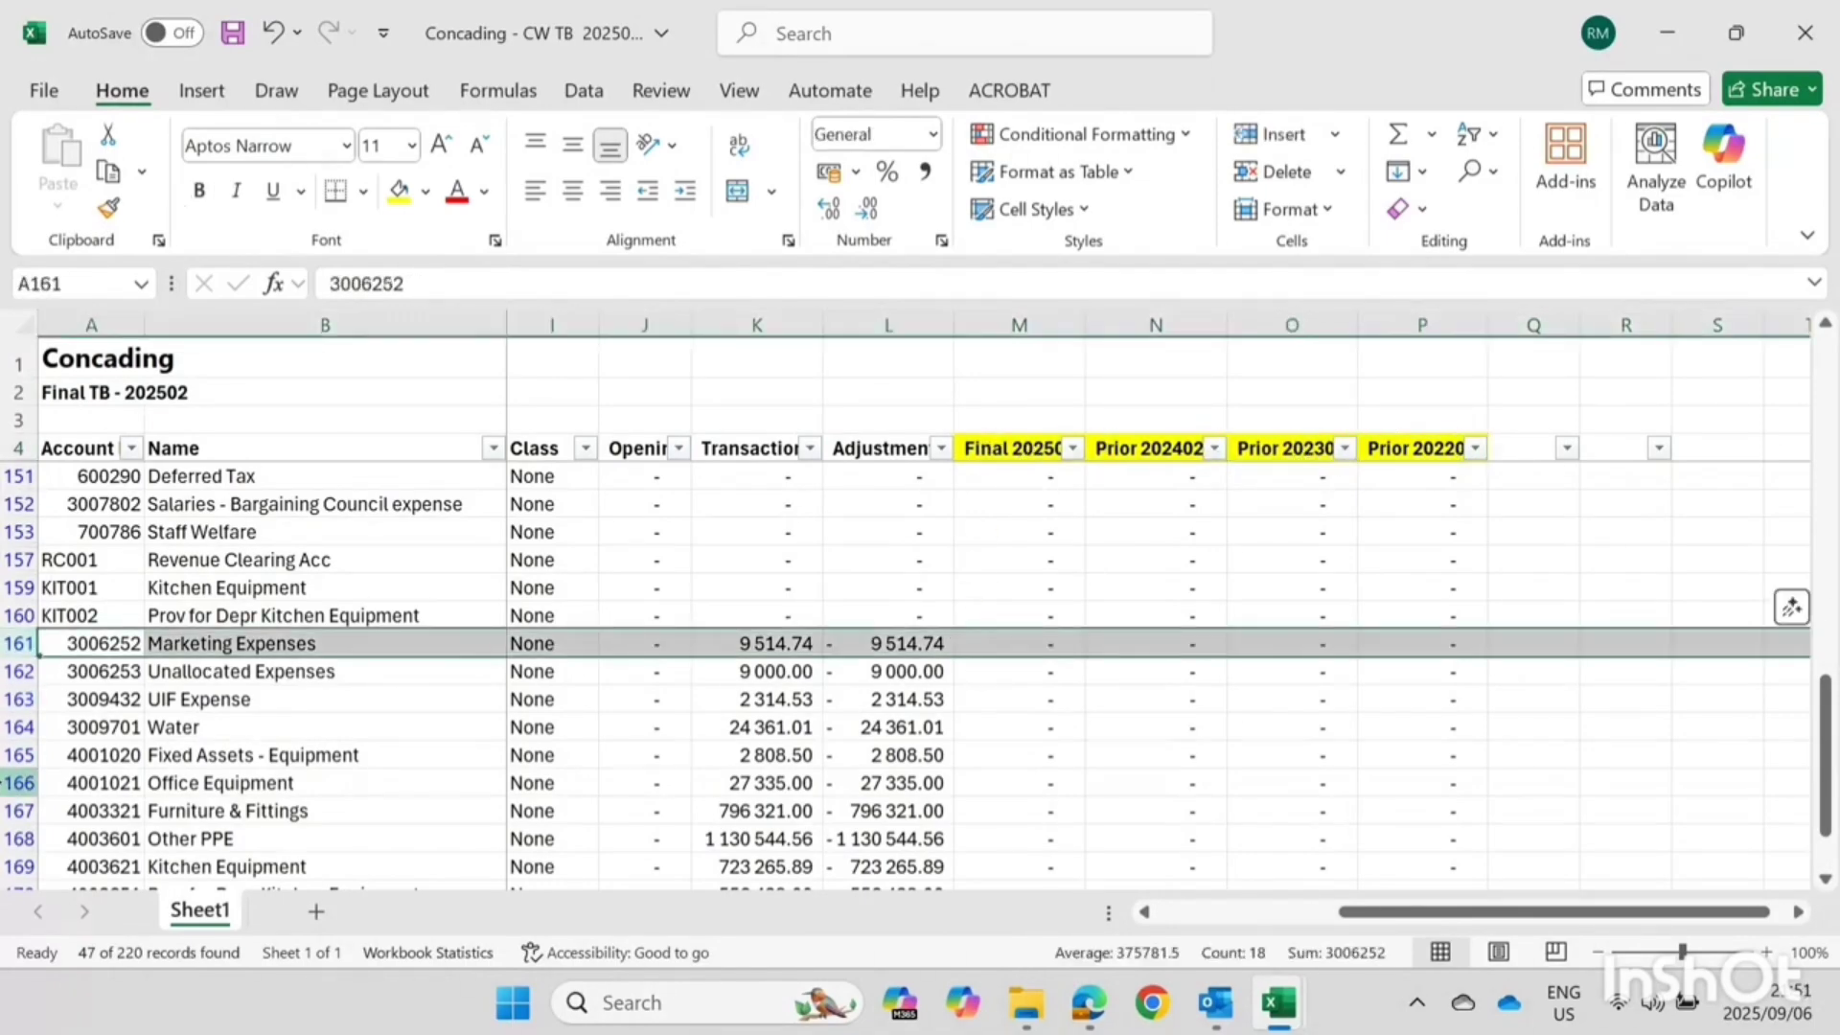
{"action": "left_click", "coordinate": [8, 783]}
{"action": "left_click_drag", "start_coordinate": [8, 670], "coordinate": [8, 727]}
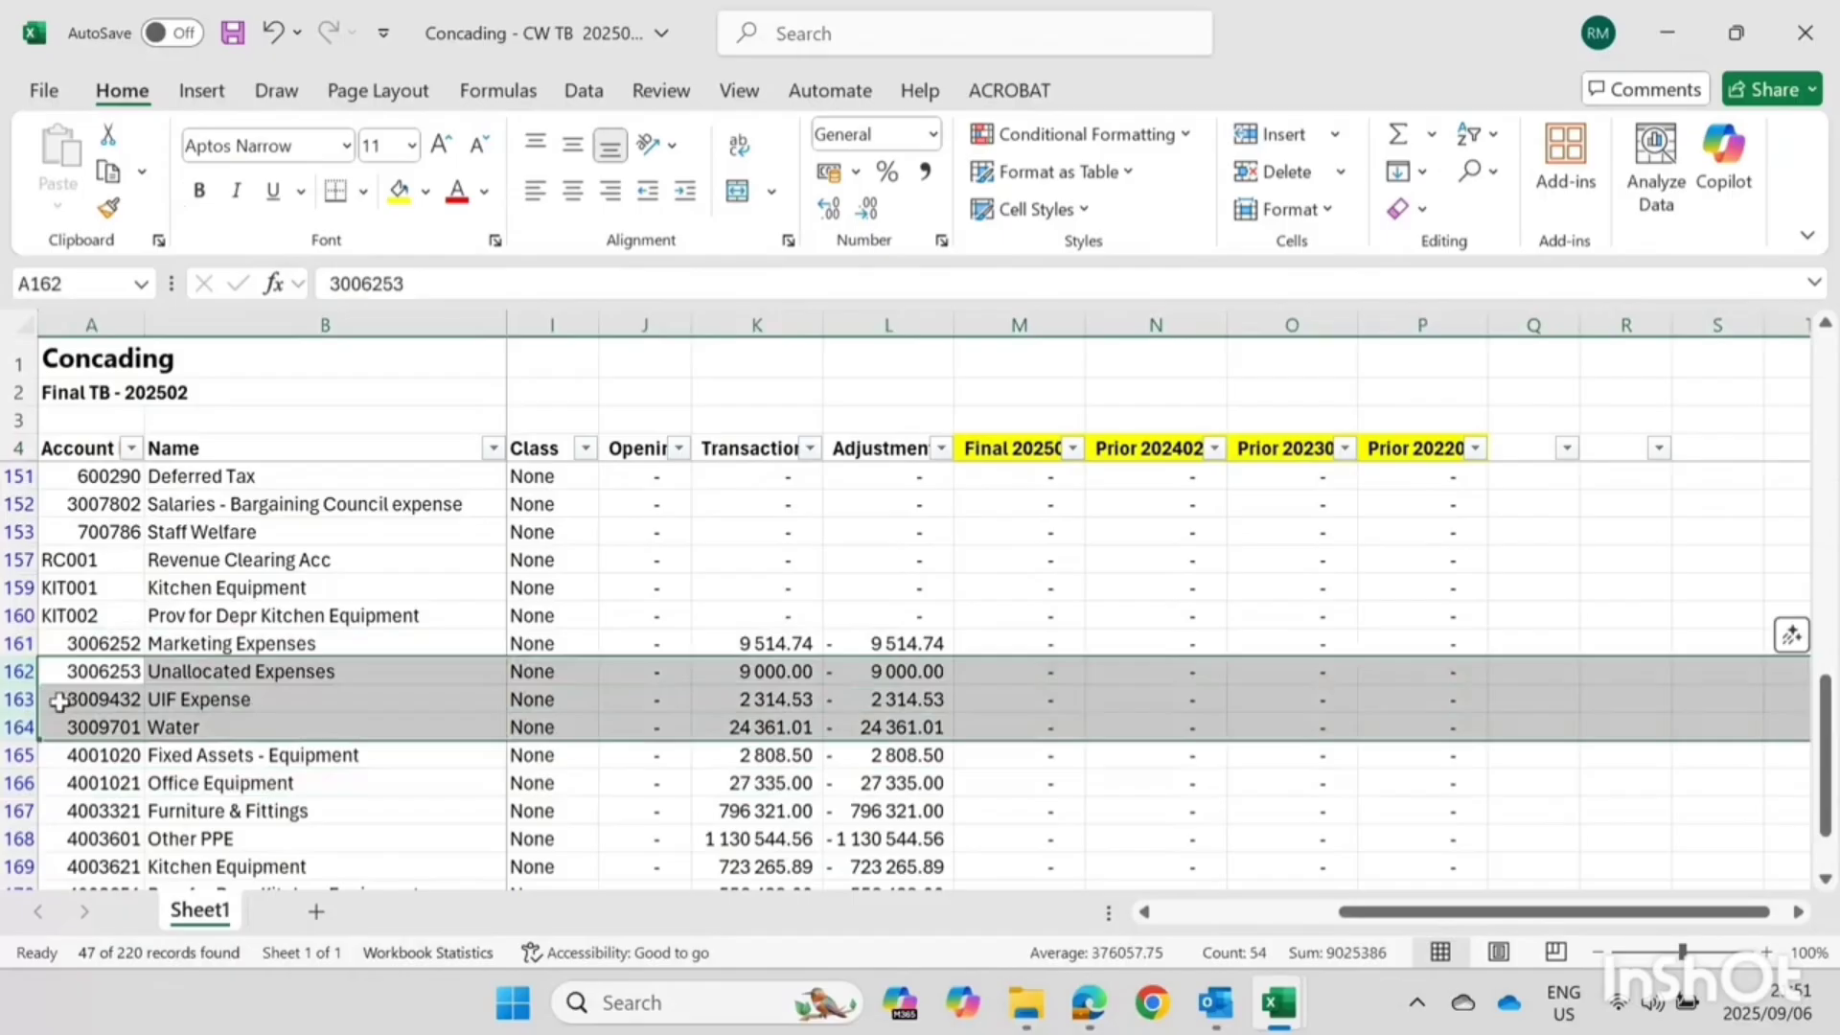
{"action": "double_click", "coordinate": [1053, 644]}
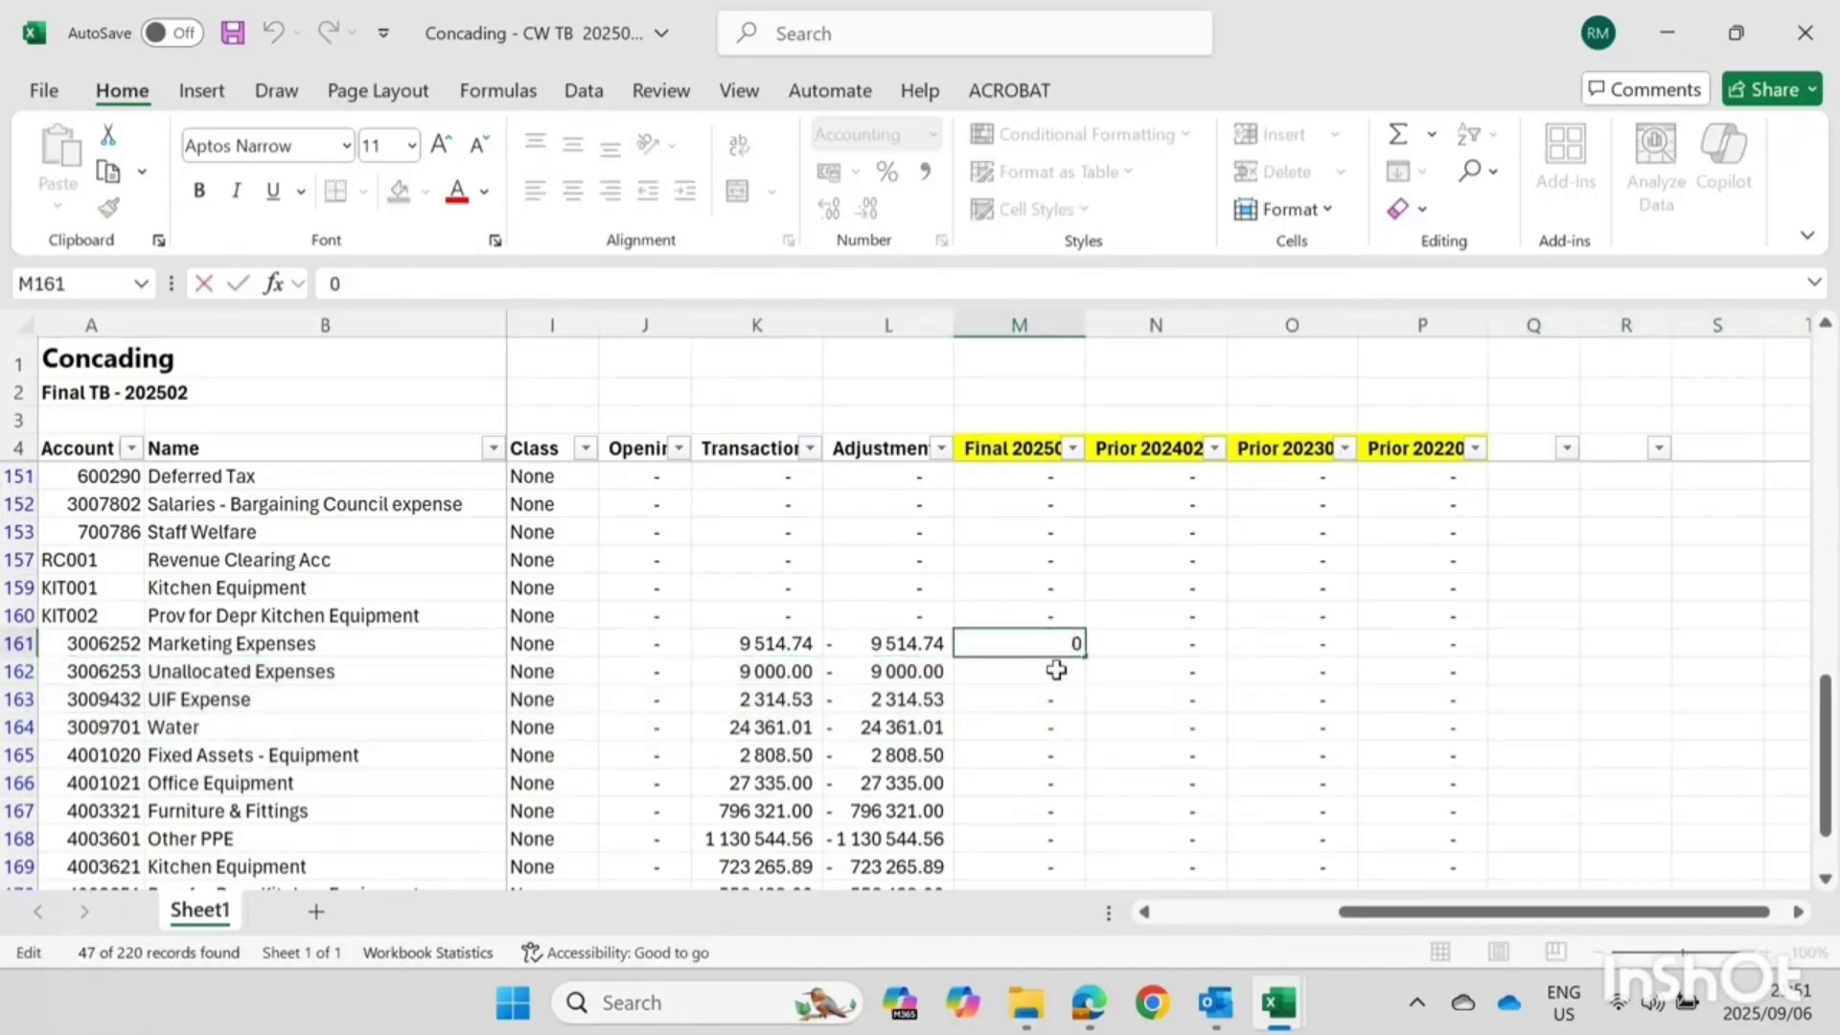
{"action": "left_click", "coordinate": [1054, 666]}
{"action": "double_click", "coordinate": [1053, 644]}
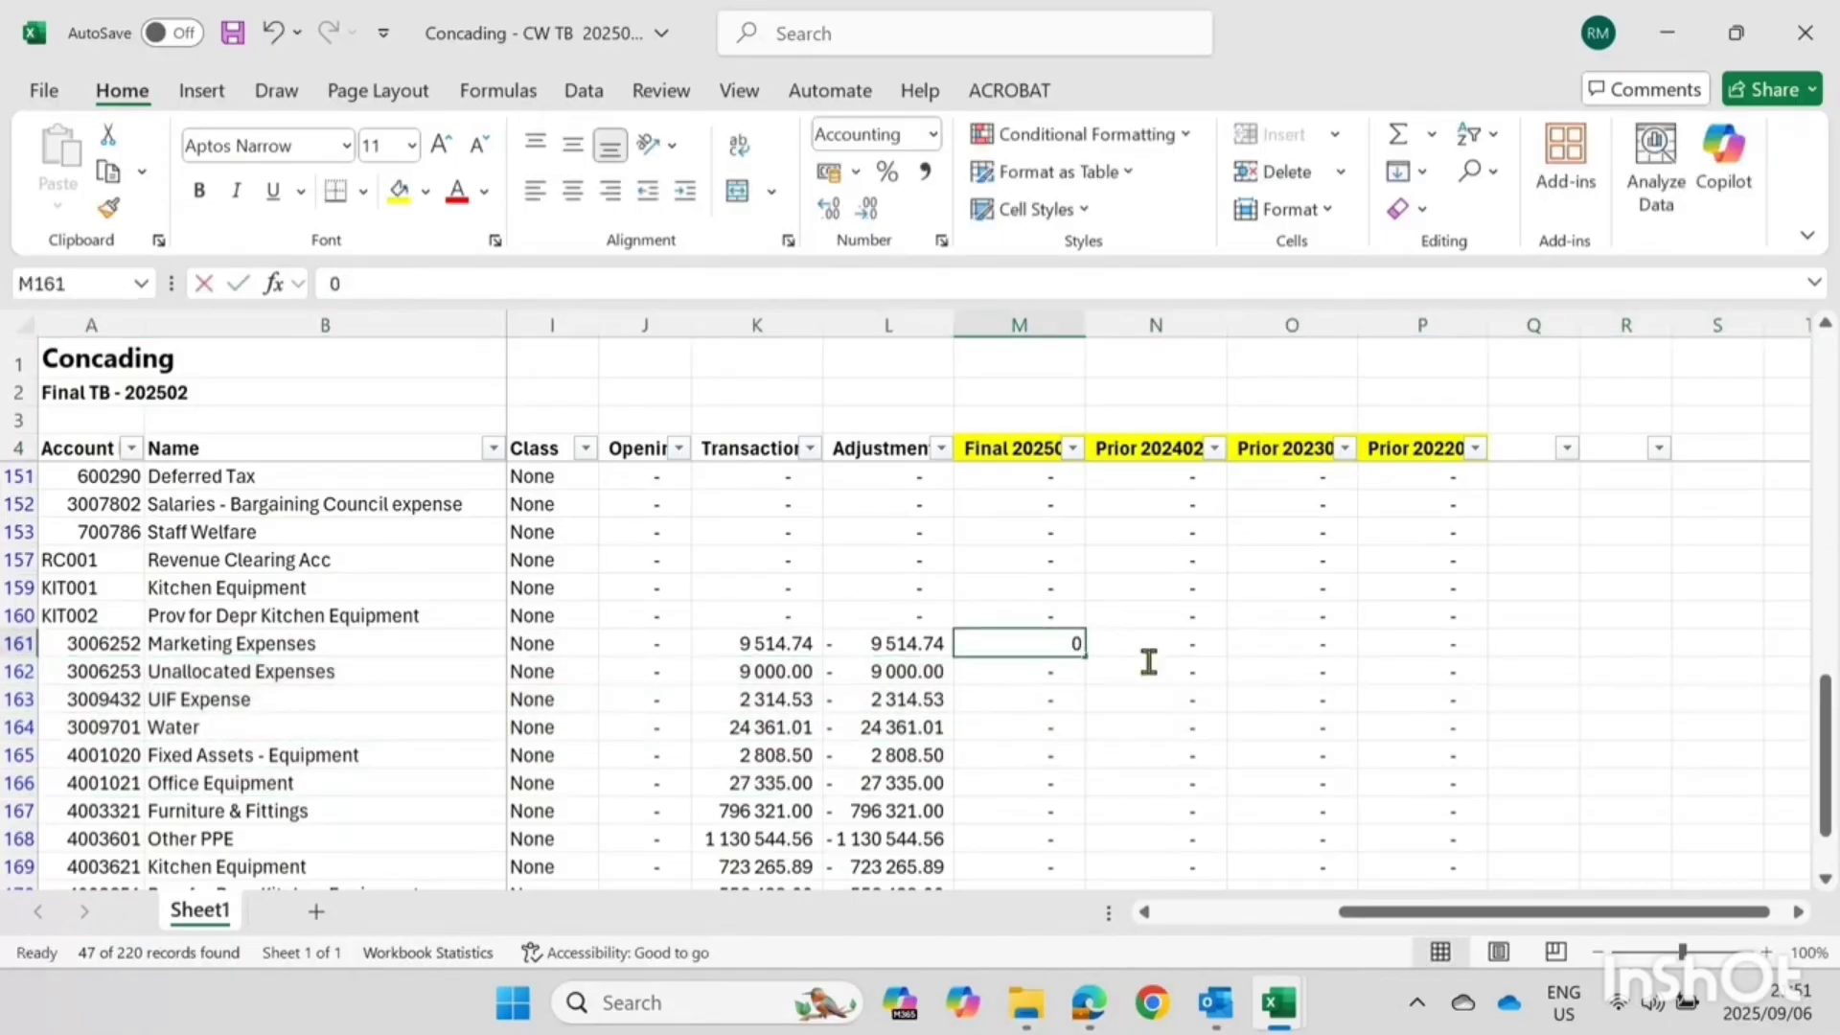
{"action": "left_click", "coordinate": [1081, 623]}
{"action": "left_click", "coordinate": [887, 644]}
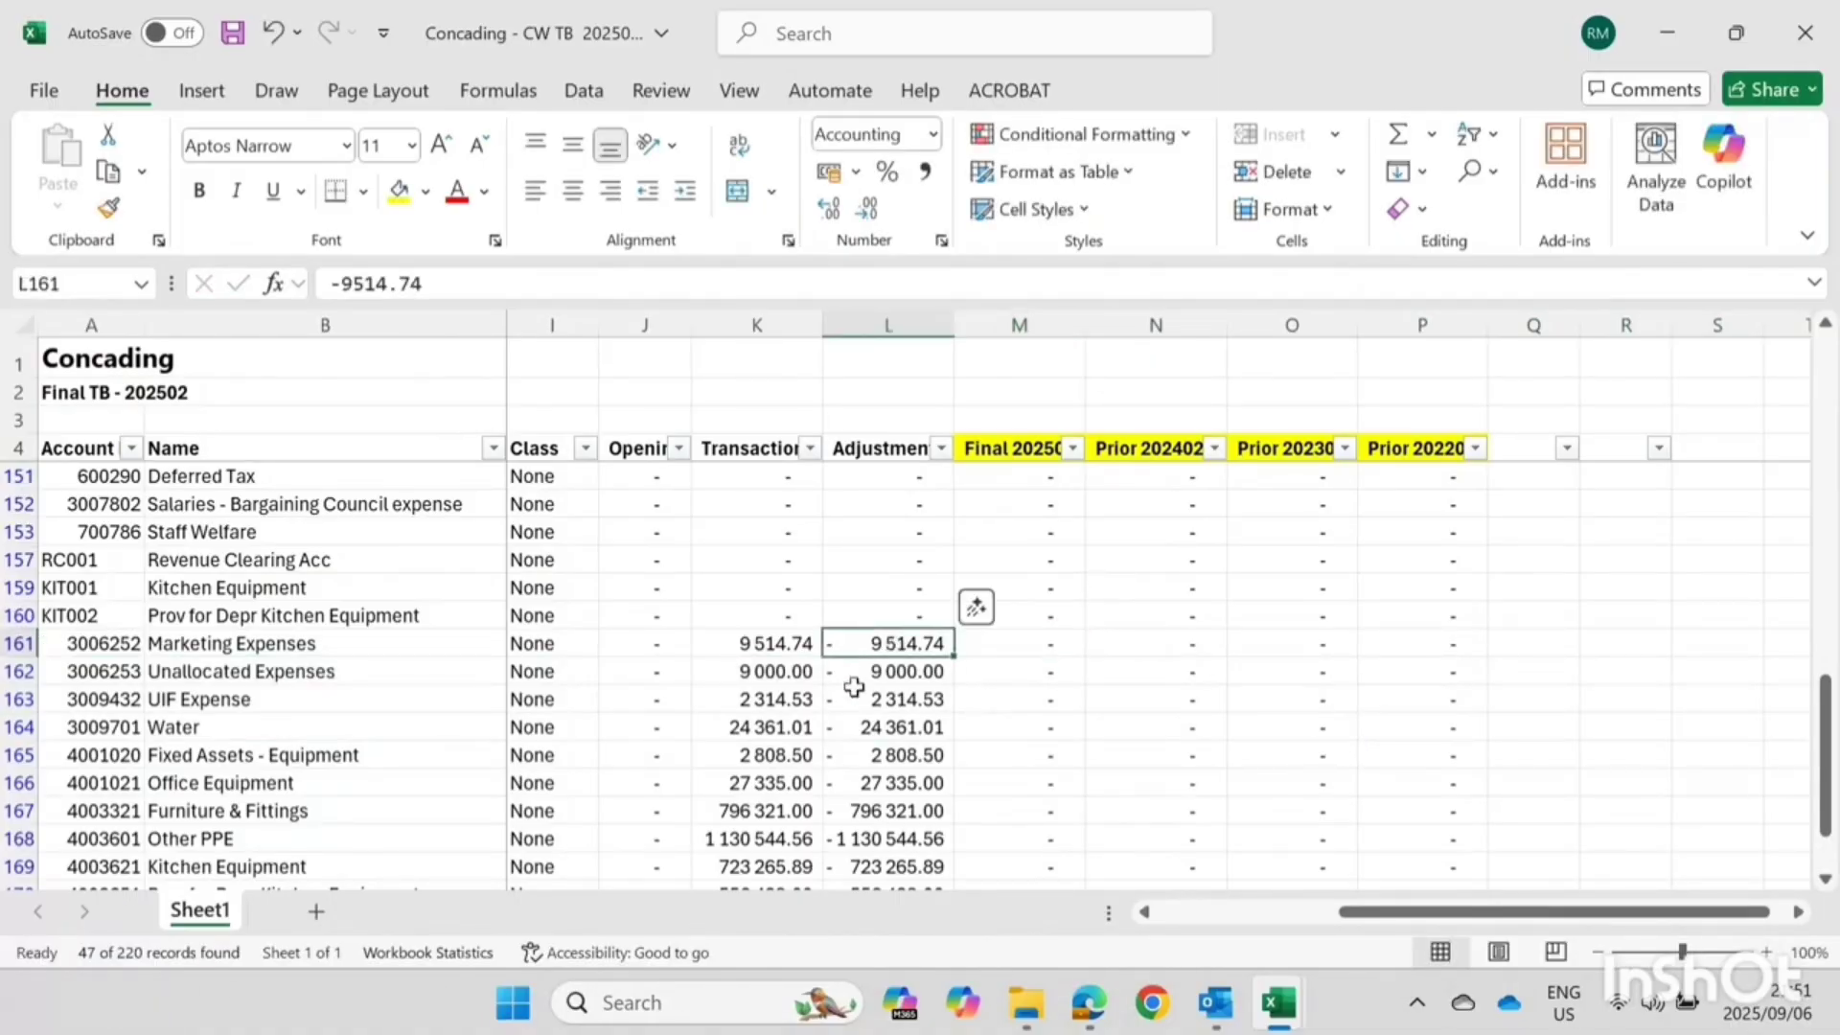
Examine the Interest Paid account's balances in the Final 202502, Prior 202402, Prior 202302 and Prior 202202 columns
{"action": "scroll", "coordinate": [862, 709], "scroll_direction": "down", "scroll_amount": 3}
{"action": "double_click", "coordinate": [1081, 676]}
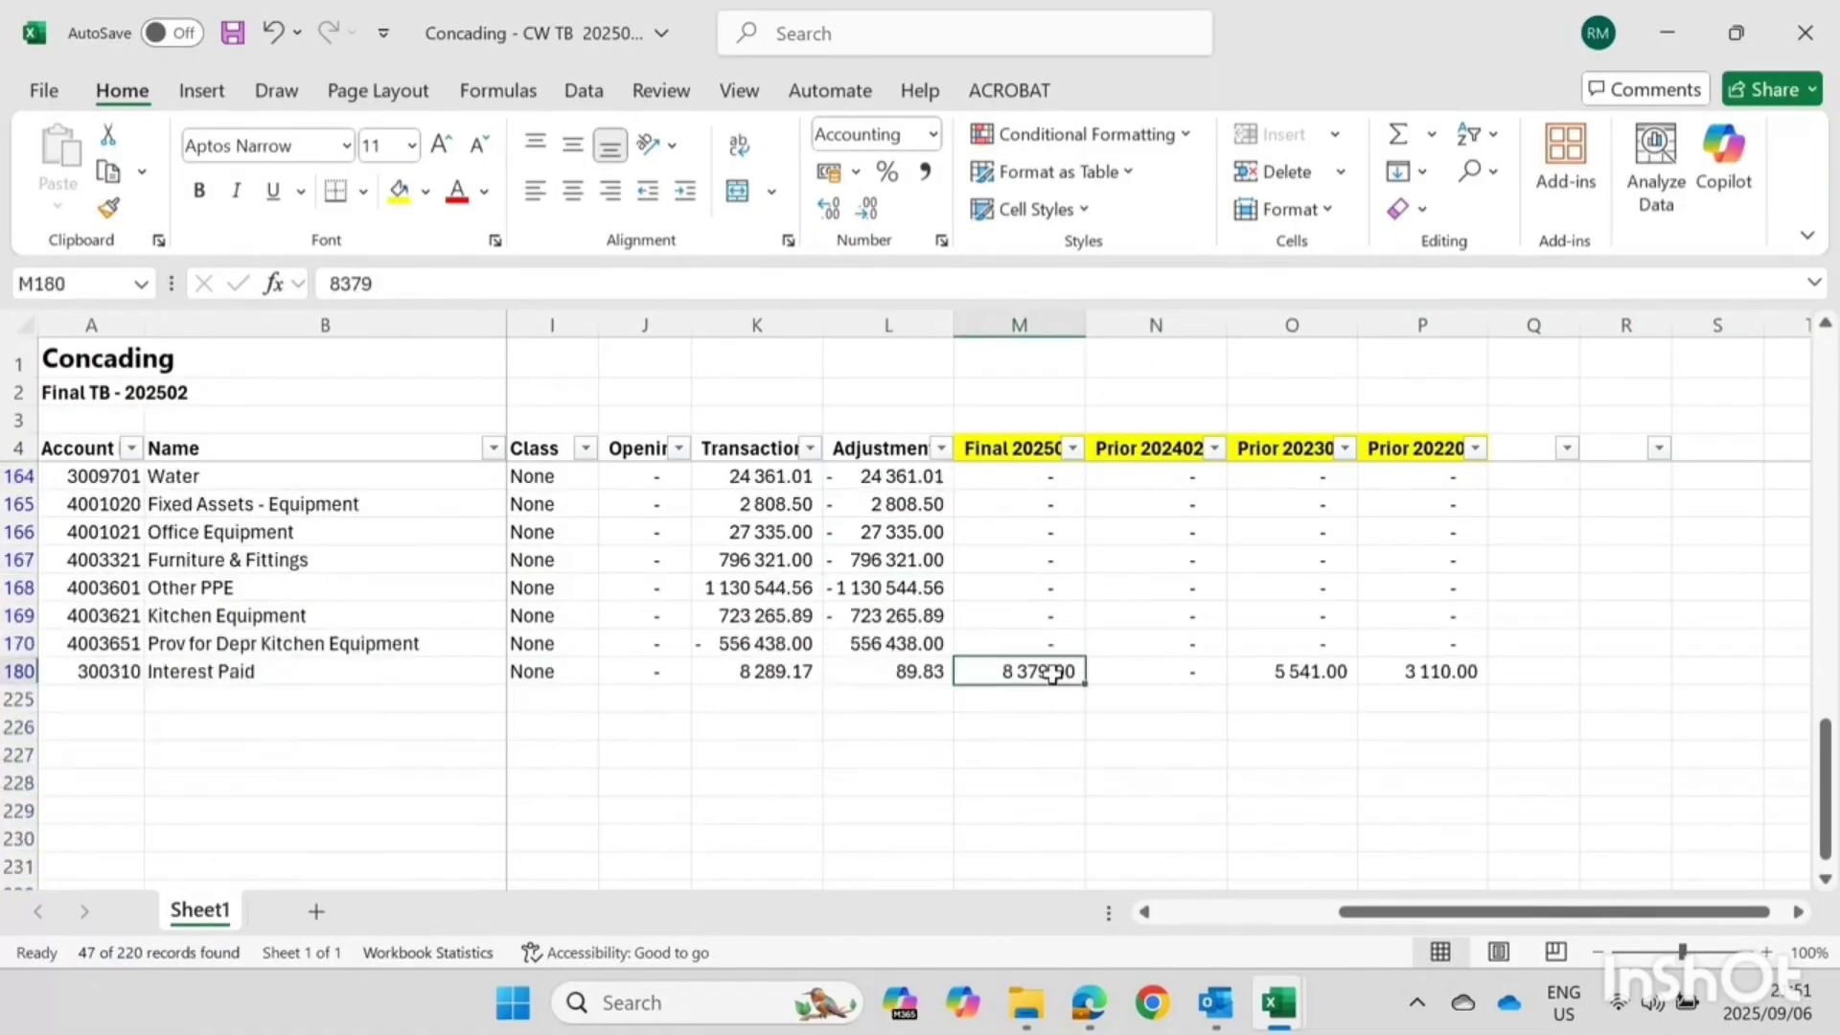
{"action": "left_click", "coordinate": [1147, 681]}
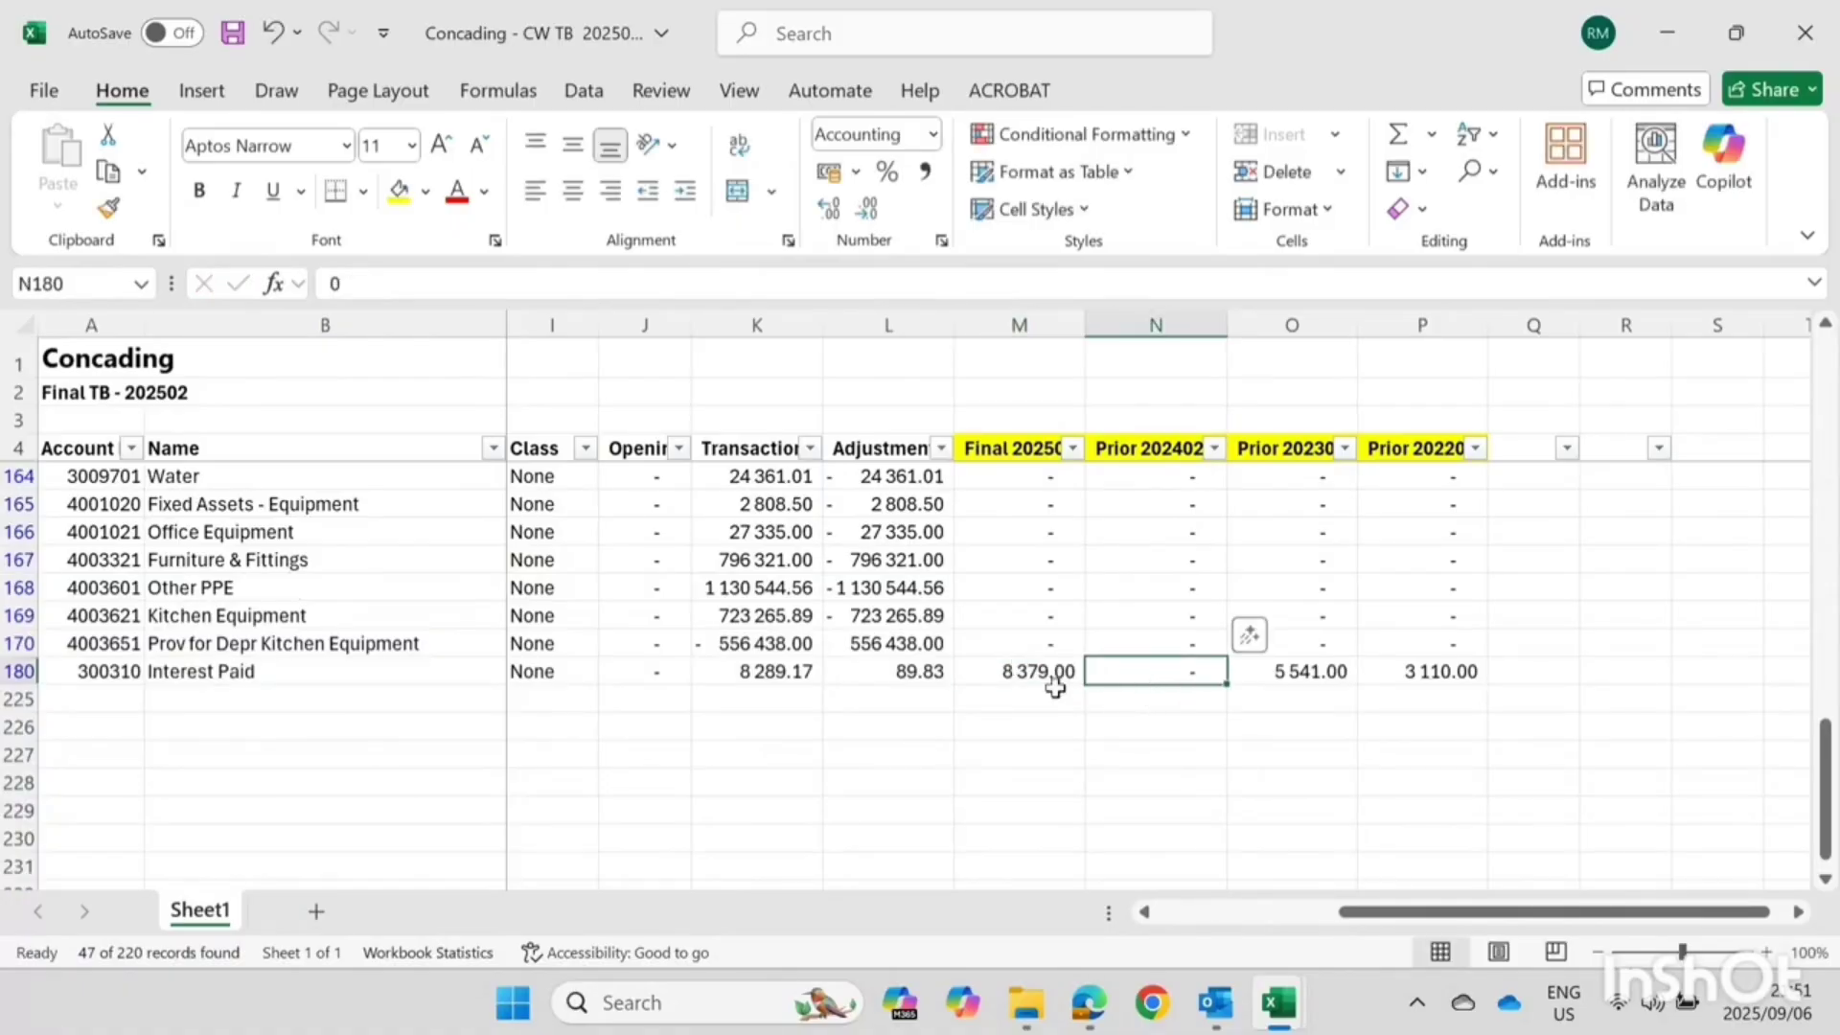
{"action": "left_click", "coordinate": [1043, 671]}
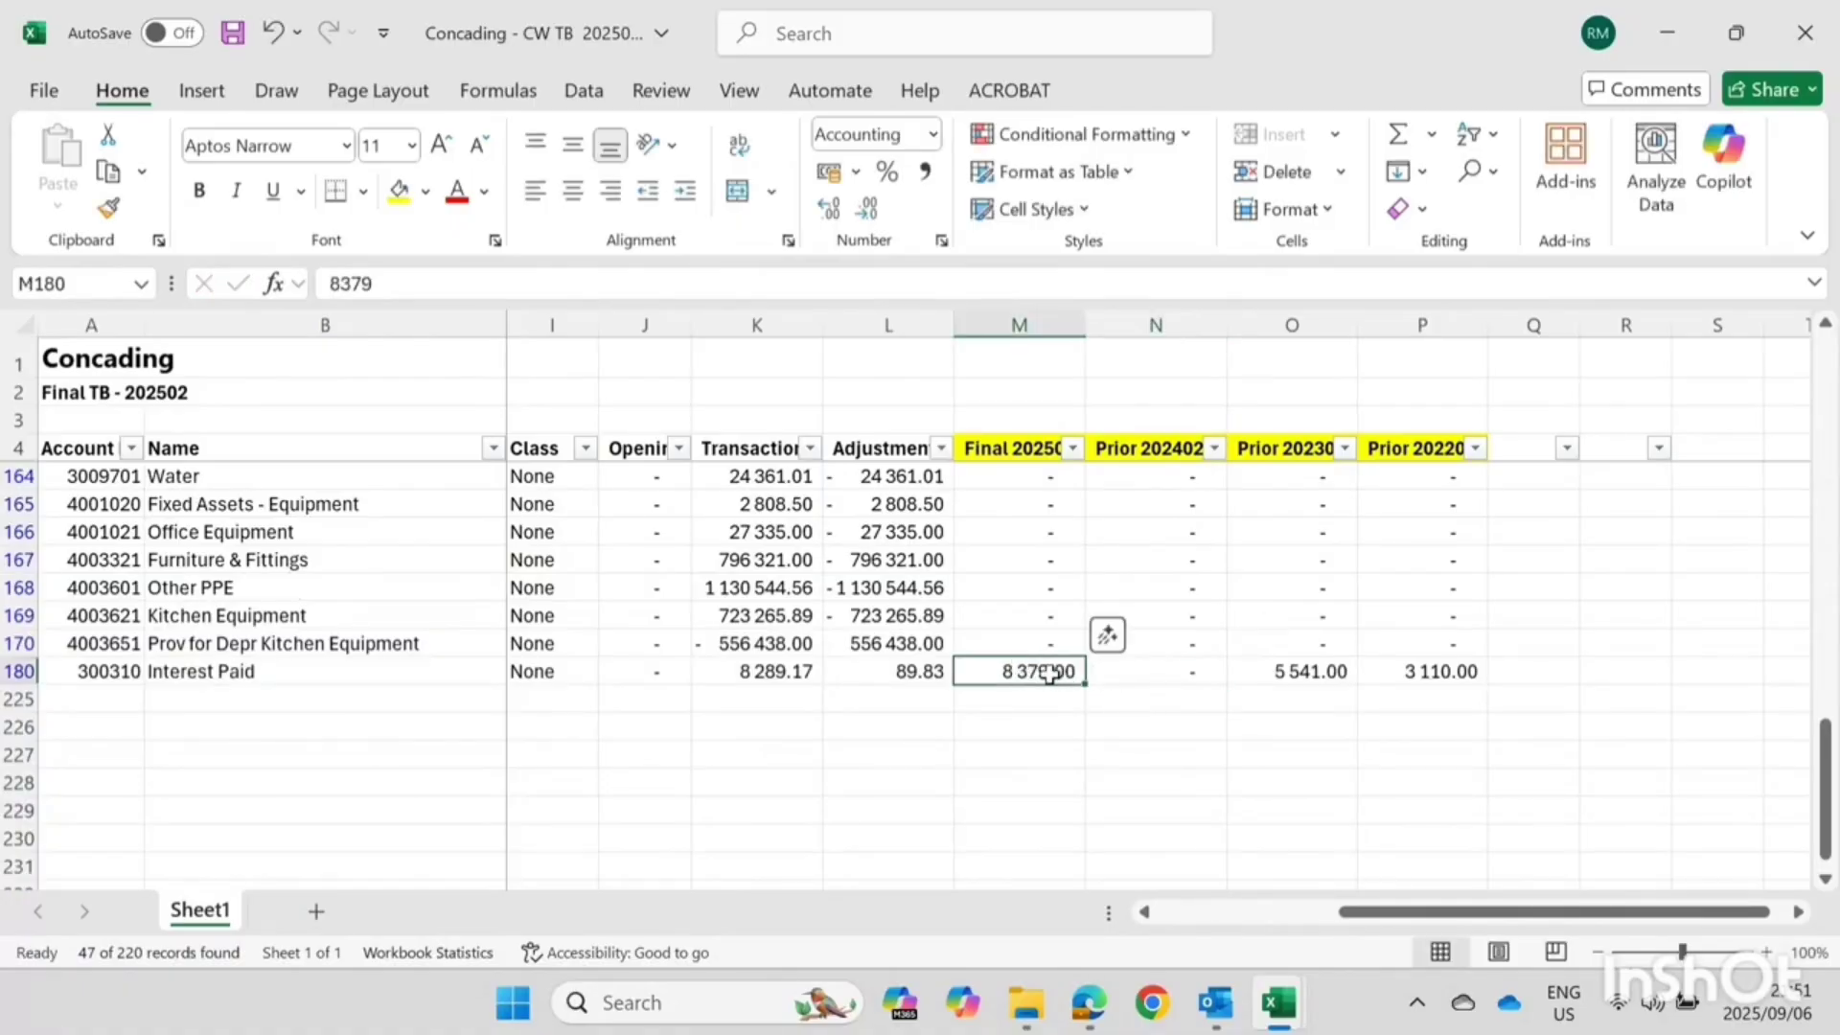
{"action": "left_click", "coordinate": [1302, 671]}
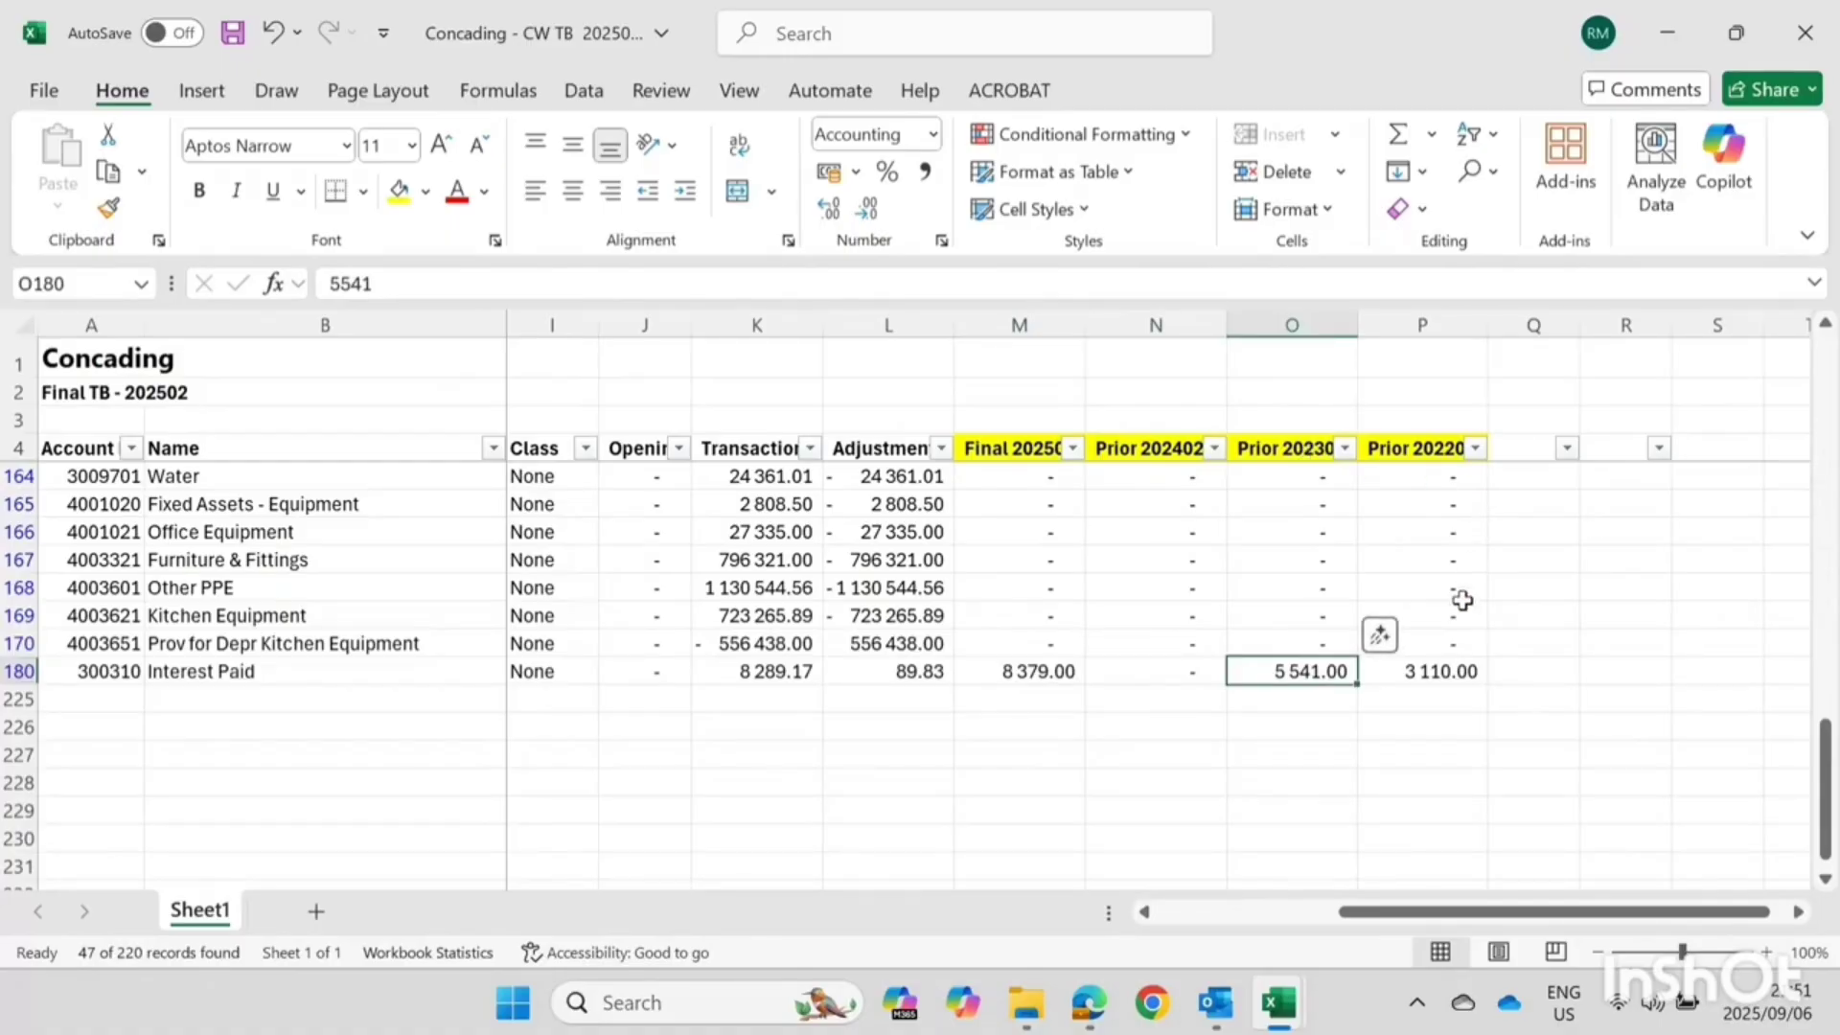
{"action": "left_click", "coordinate": [1446, 674]}
{"action": "left_click", "coordinate": [1445, 445]}
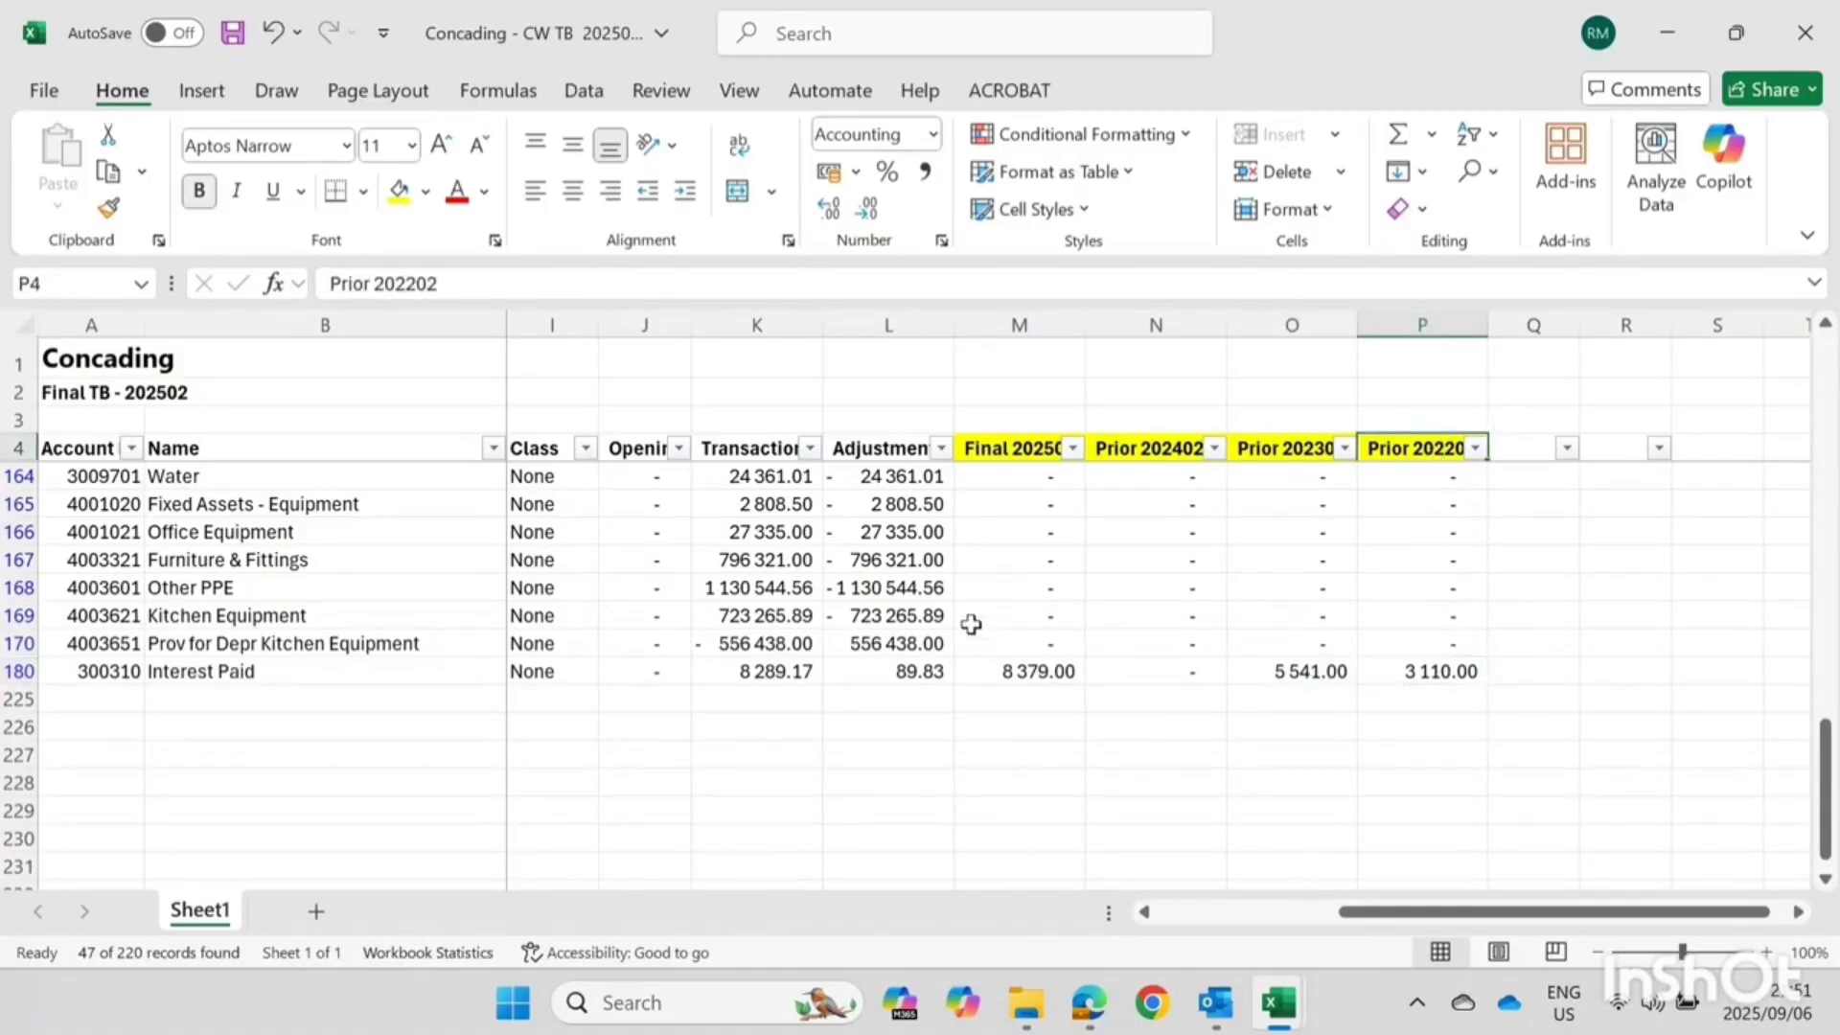
{"action": "left_click", "coordinate": [1034, 671]}
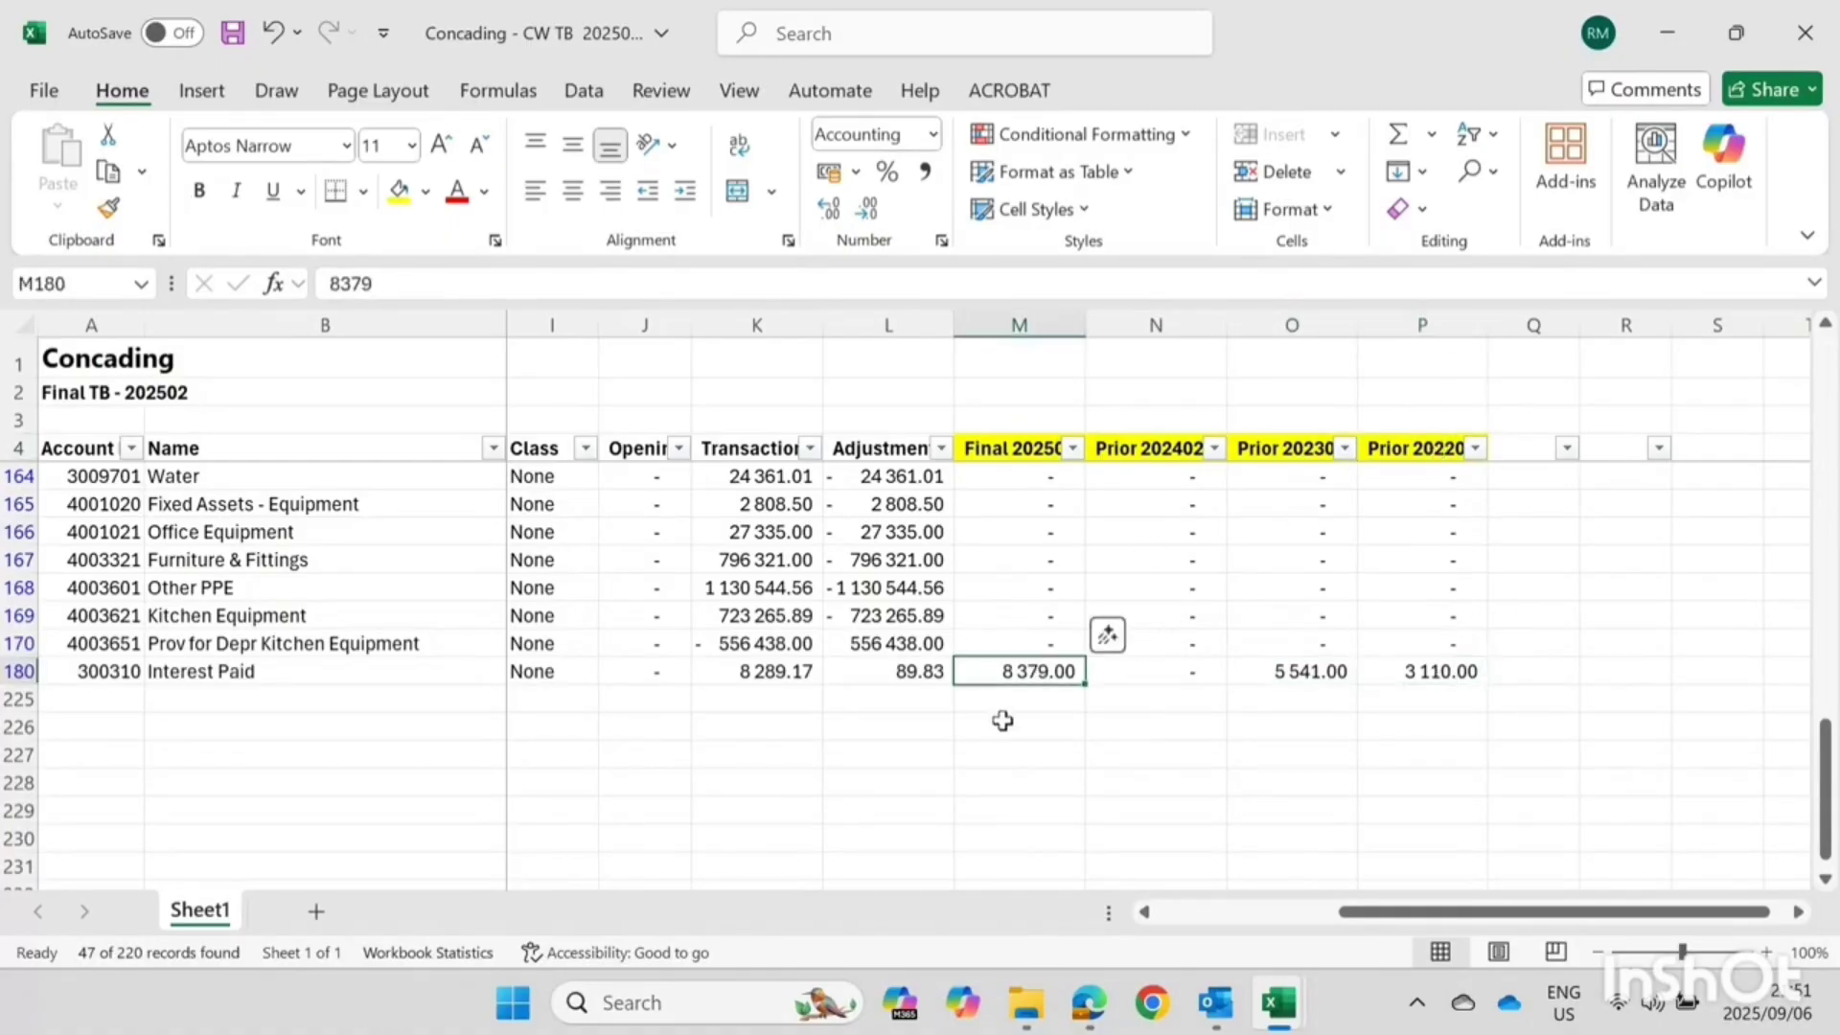
Review the Bad Debts Recovered and Stock Movements rows against the highlighted year columns, and select the whole Final 202502 column
{"action": "scroll", "coordinate": [1122, 601], "scroll_direction": "up", "scroll_amount": 13}
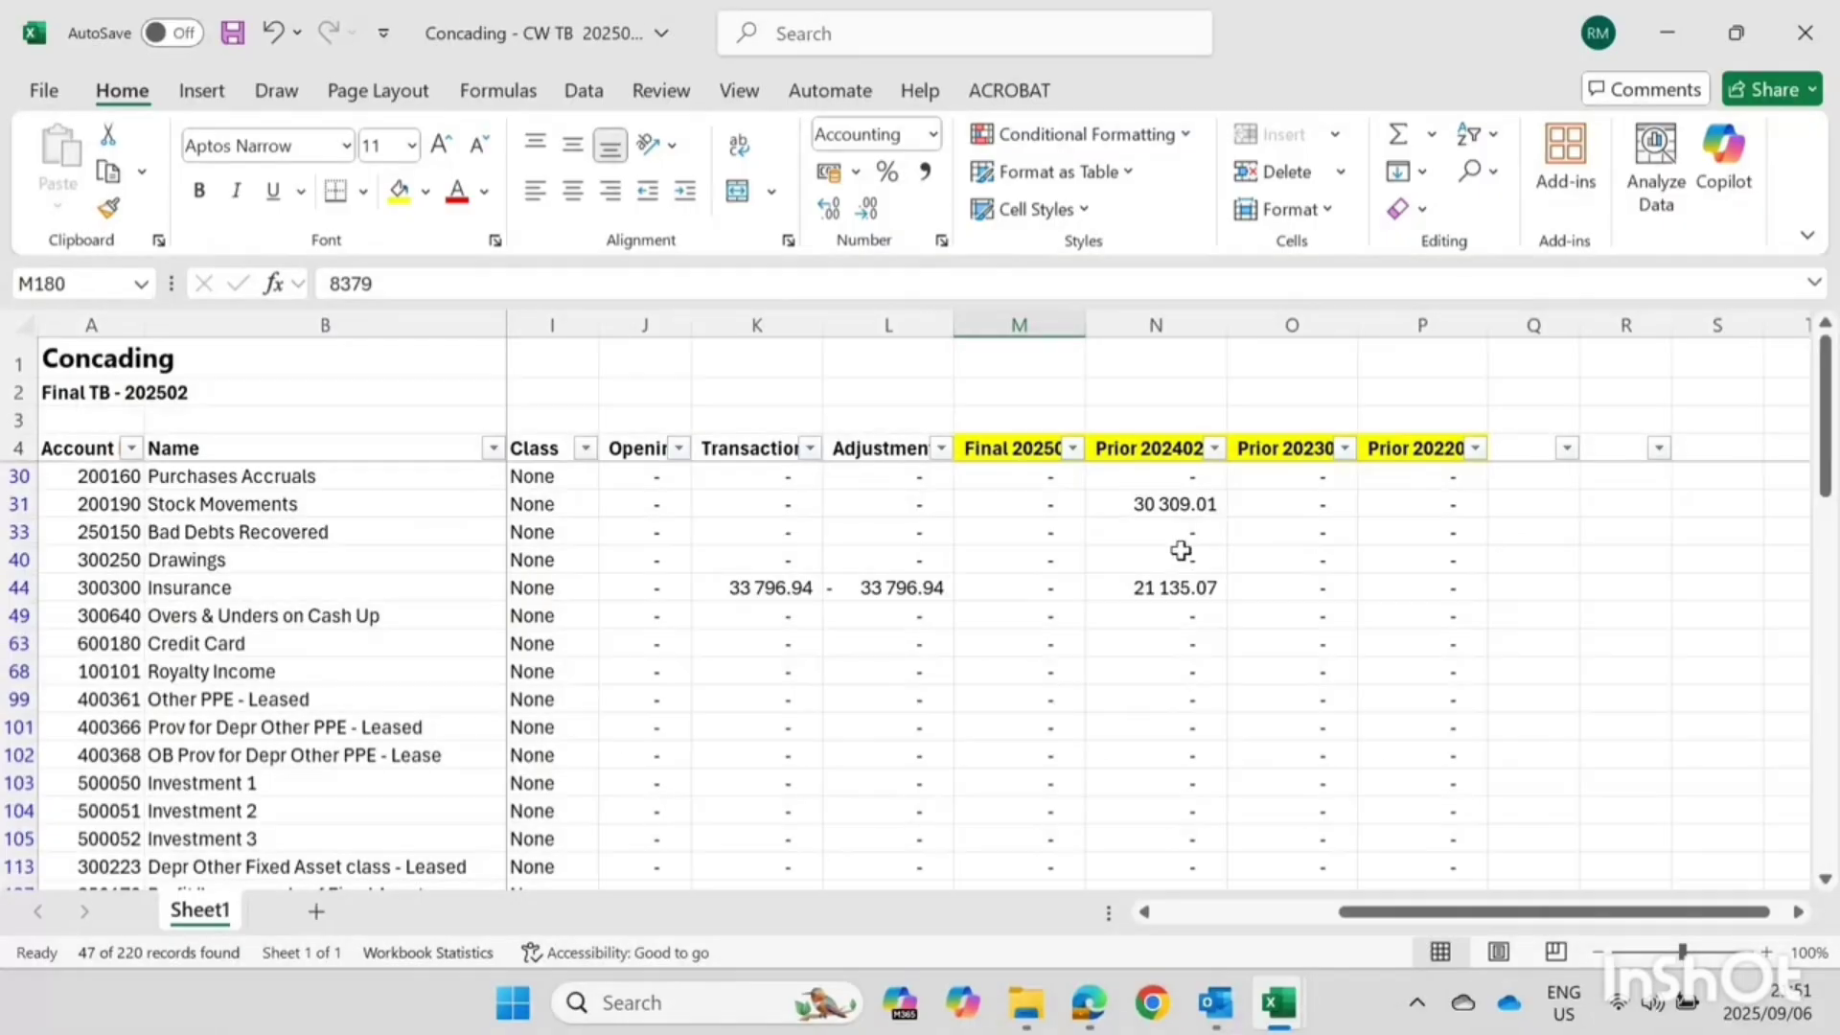
{"action": "left_click", "coordinate": [19, 532]}
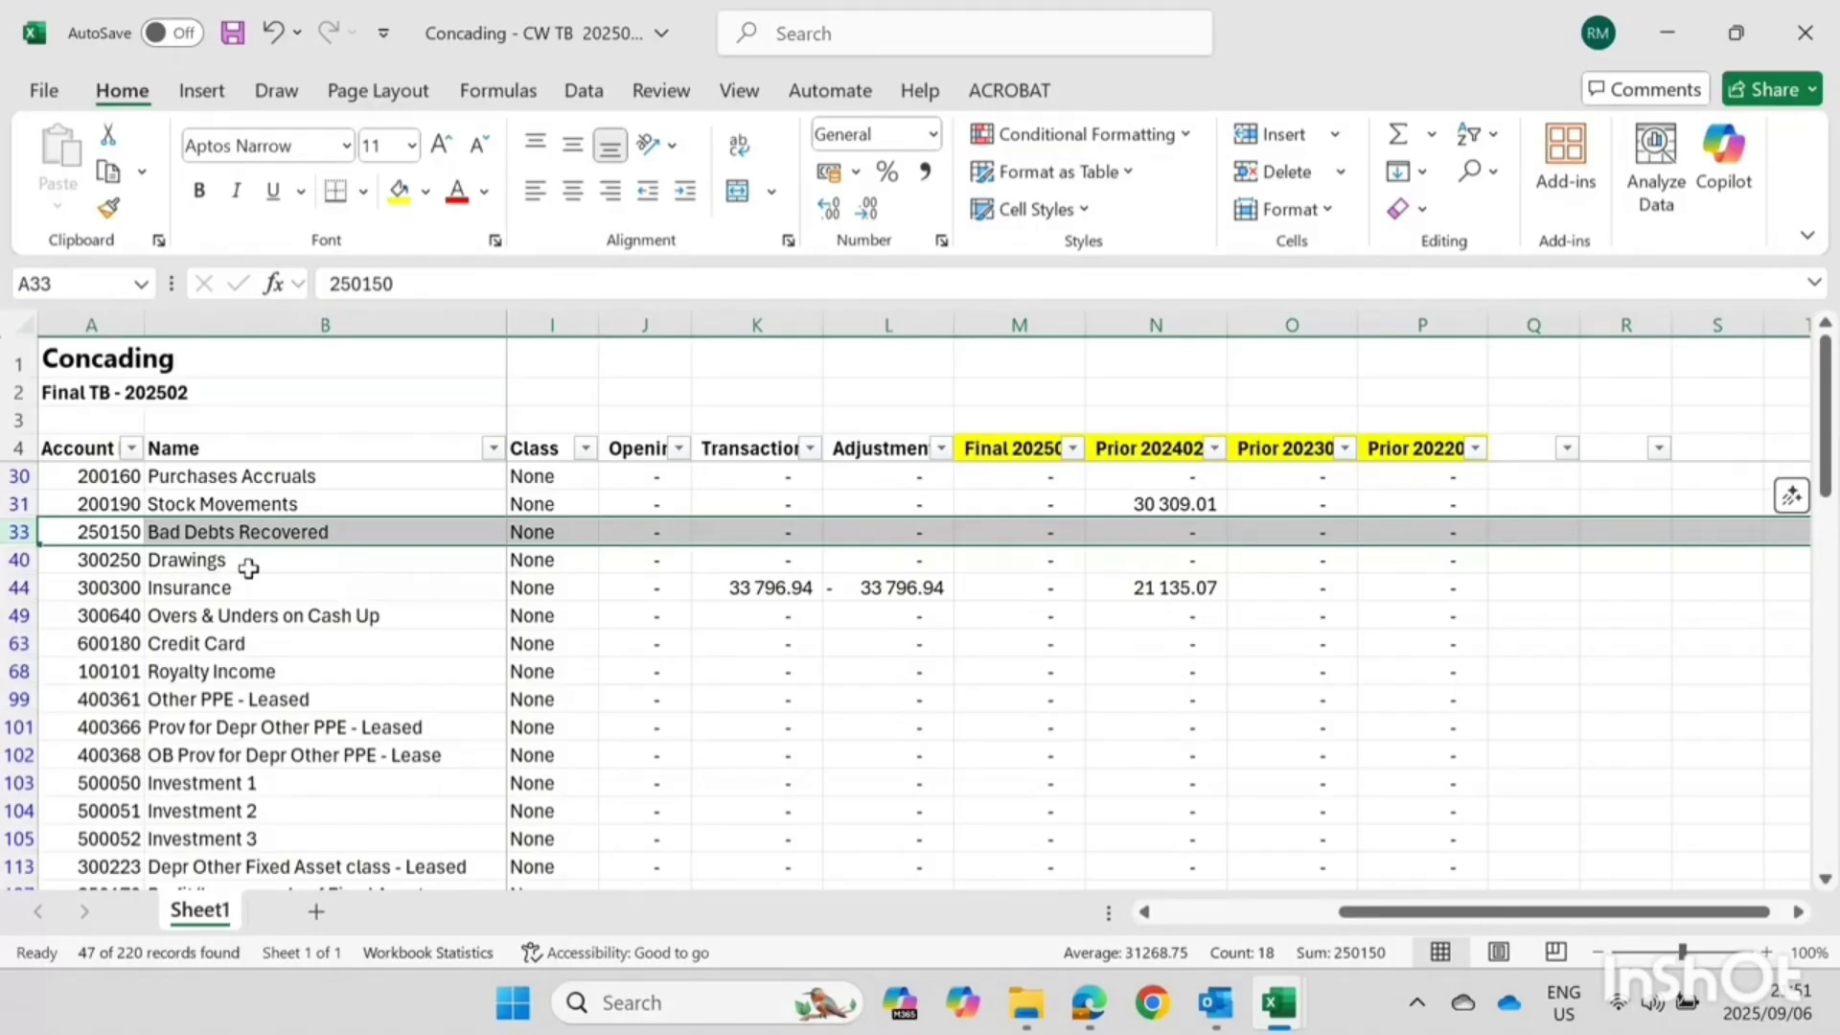
{"action": "left_click", "coordinate": [1028, 473]}
{"action": "left_click", "coordinate": [1049, 449]}
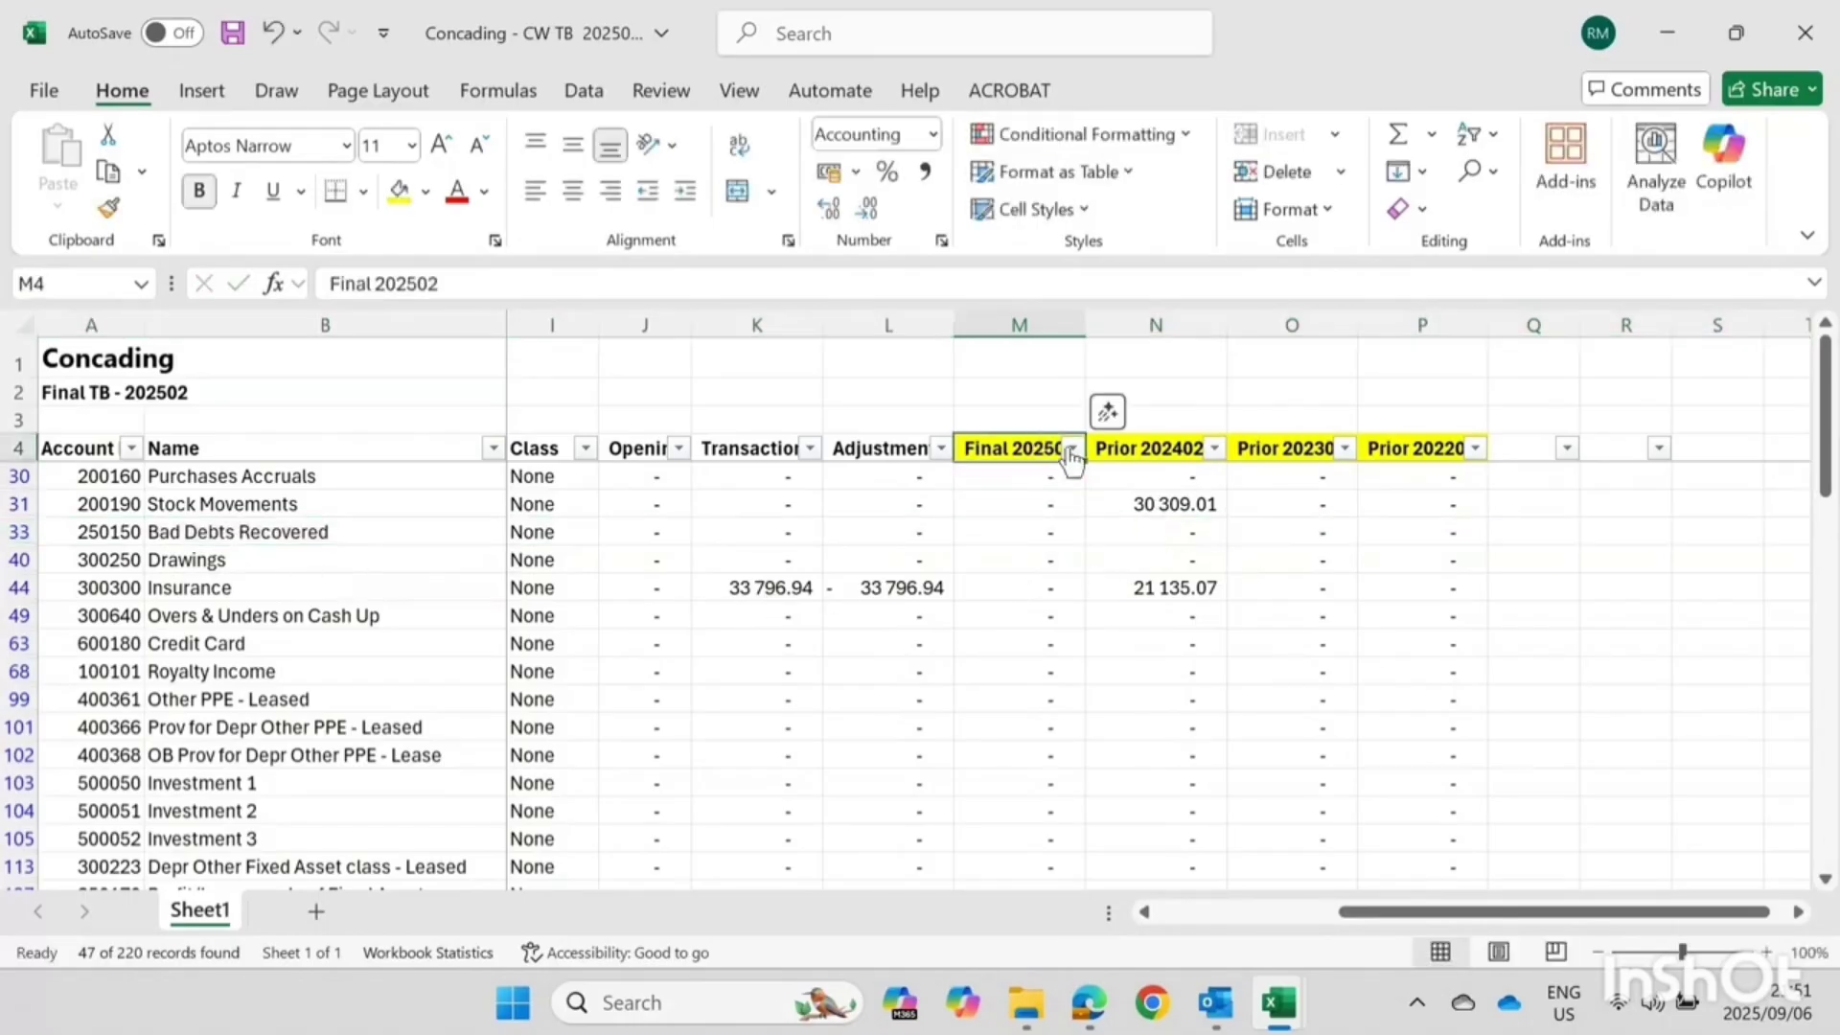
{"action": "left_click", "coordinate": [1400, 447]}
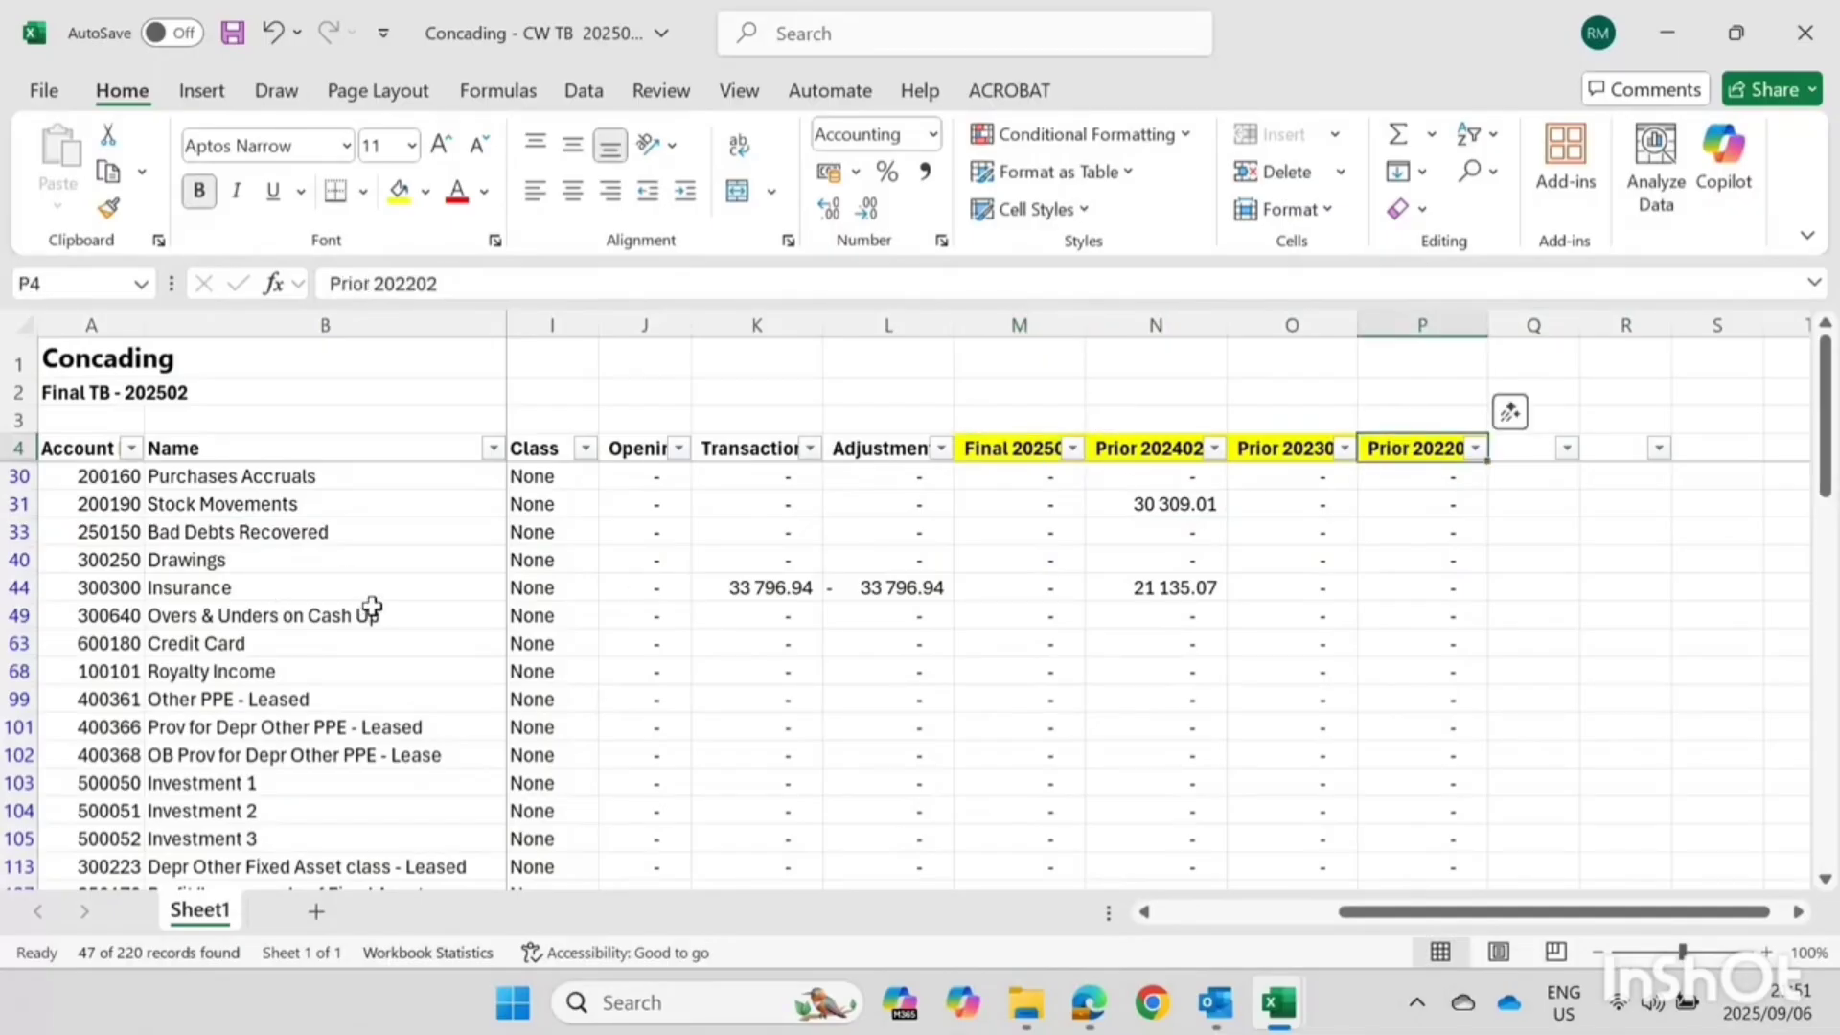
{"action": "left_click", "coordinate": [18, 505]}
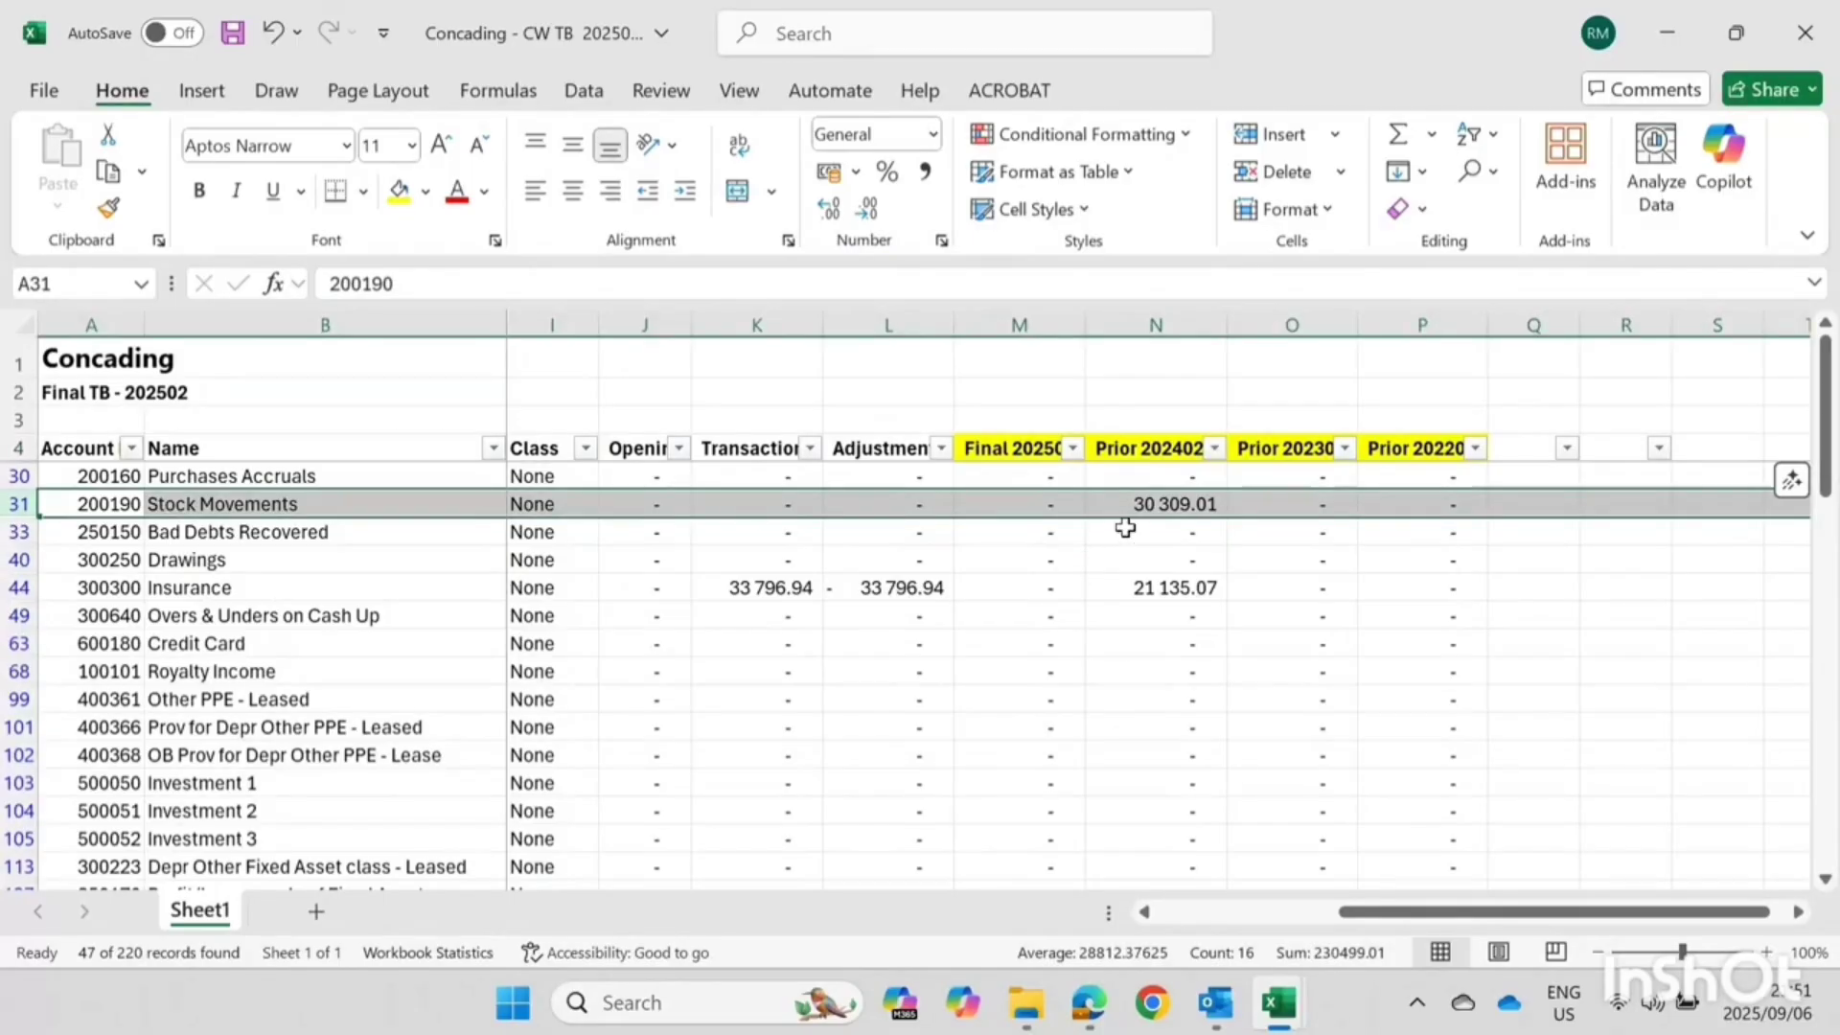
{"action": "left_click", "coordinate": [1167, 503]}
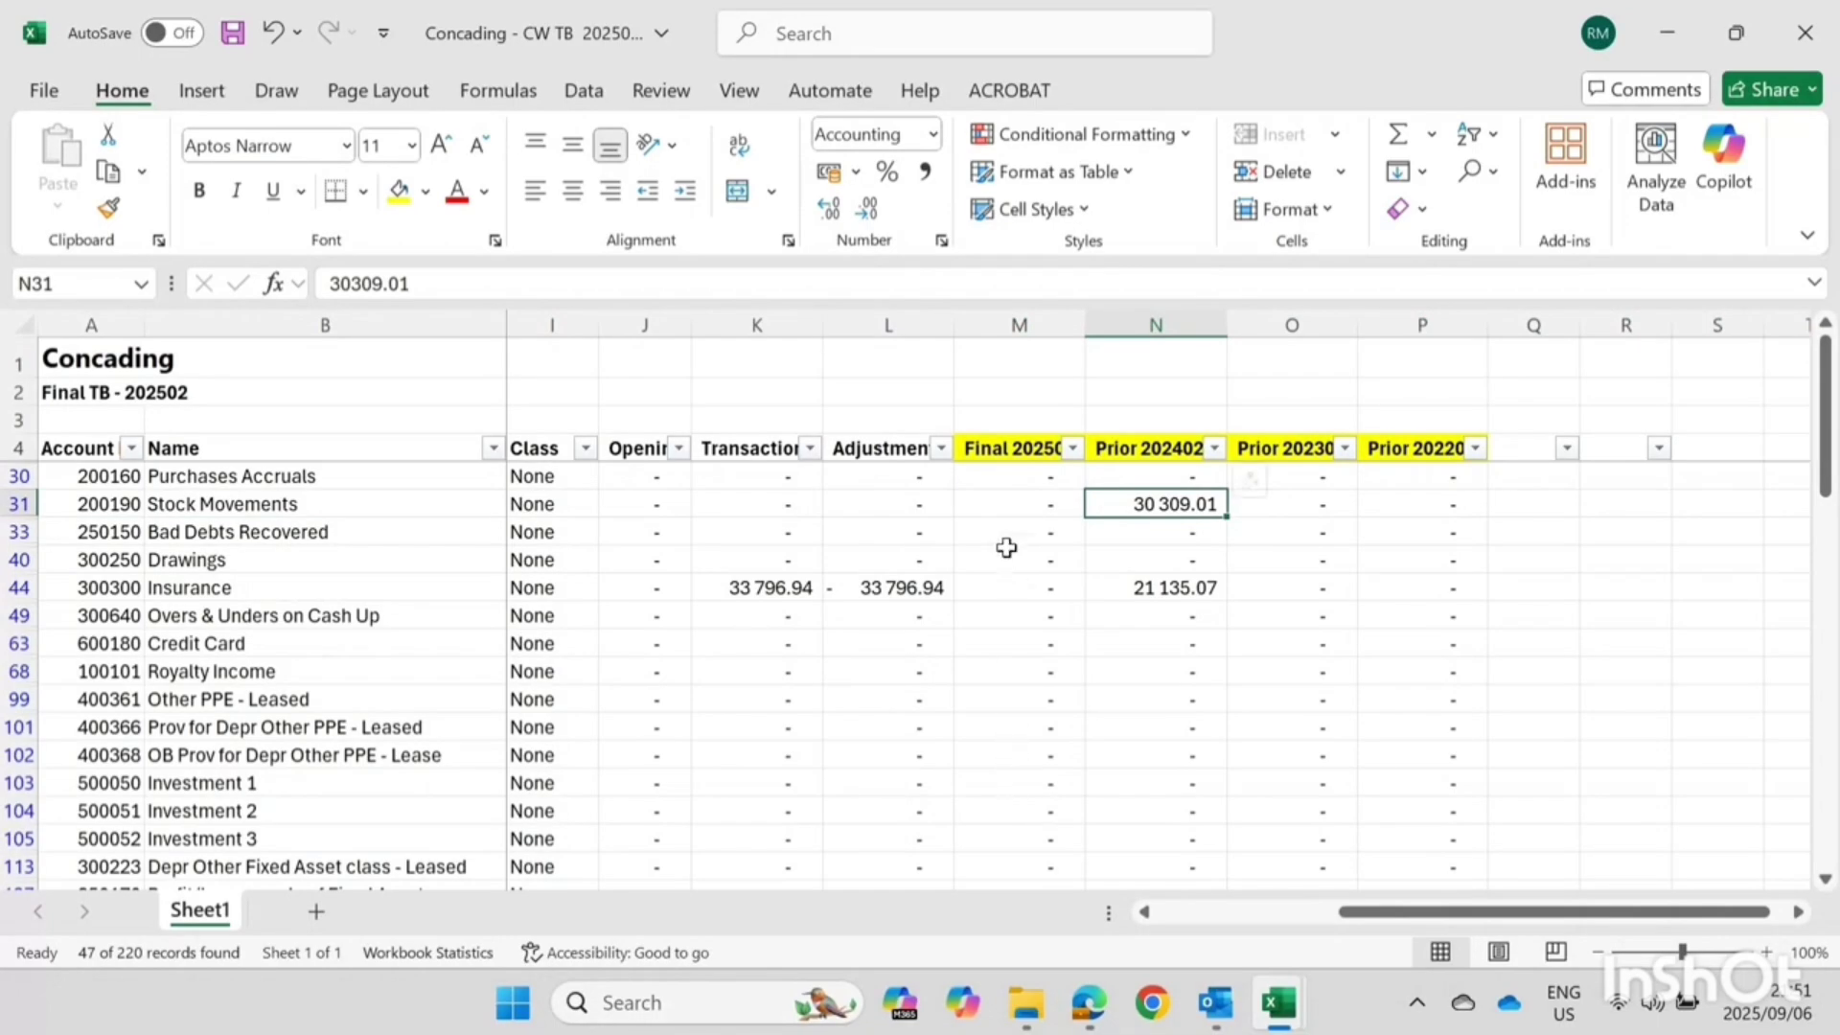
{"action": "left_click", "coordinate": [1000, 507]}
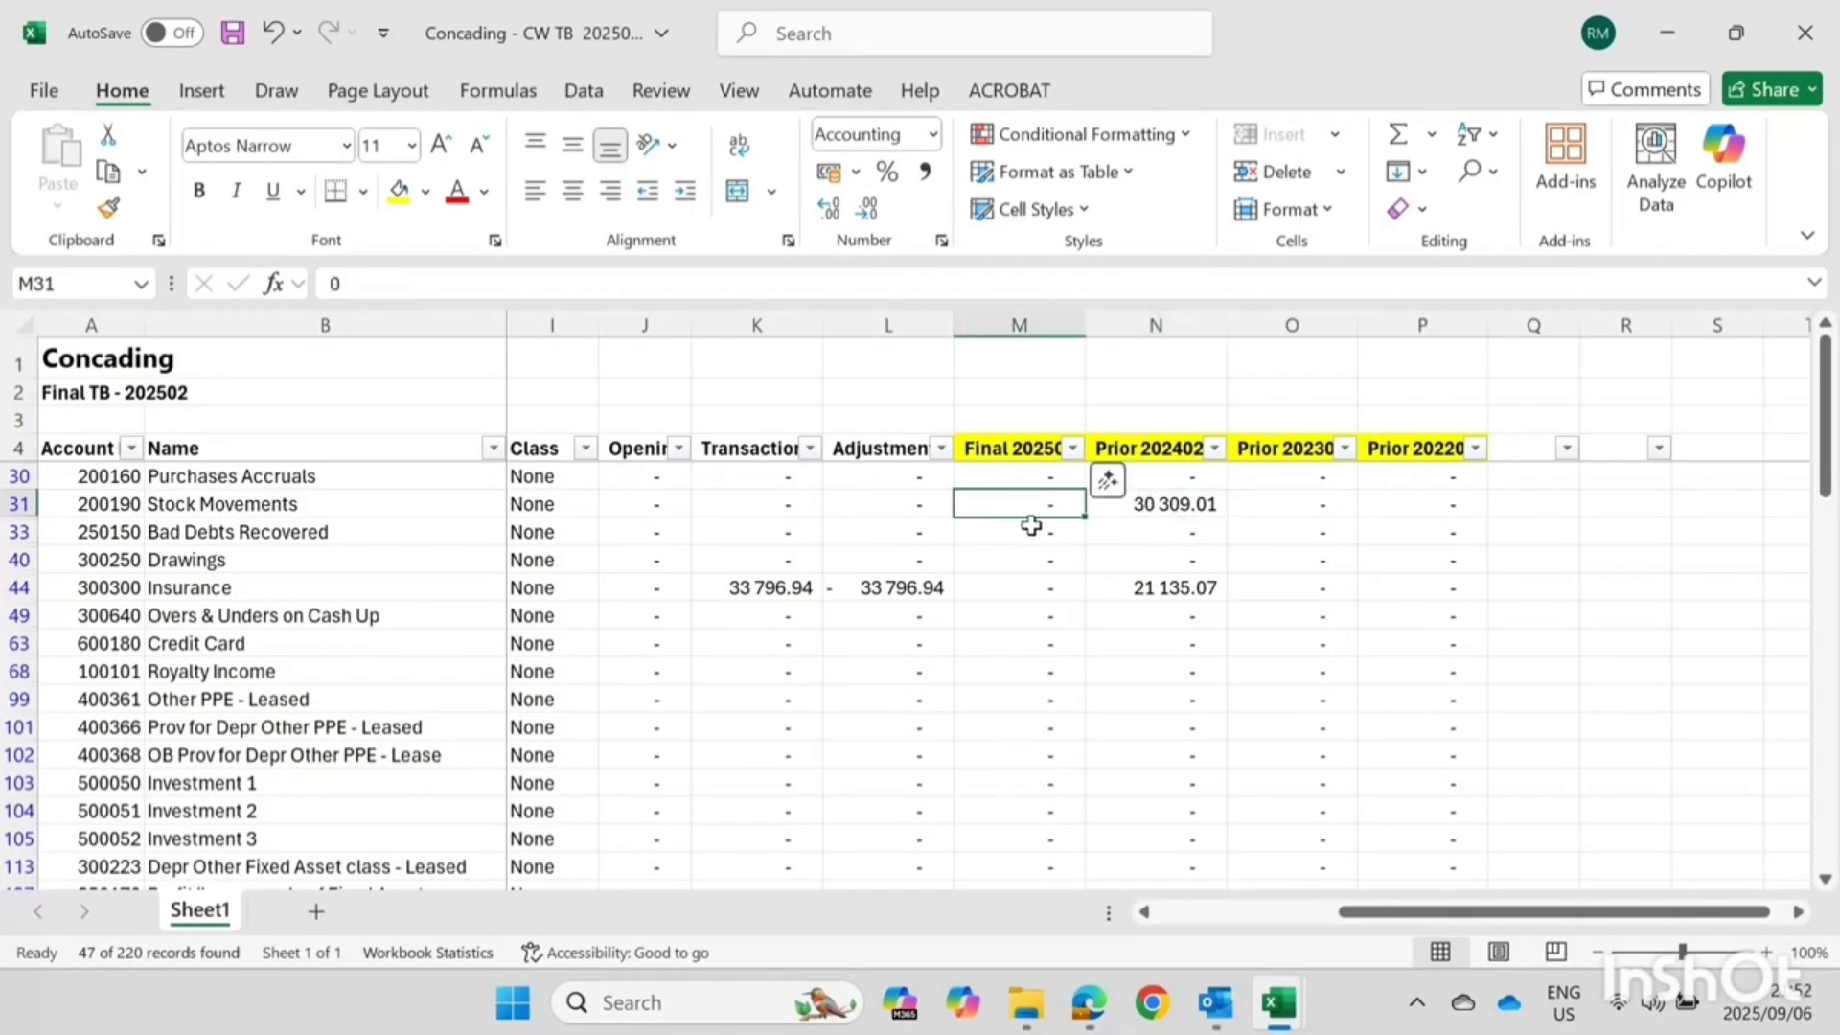
{"action": "key", "text": "ctrl+space"}
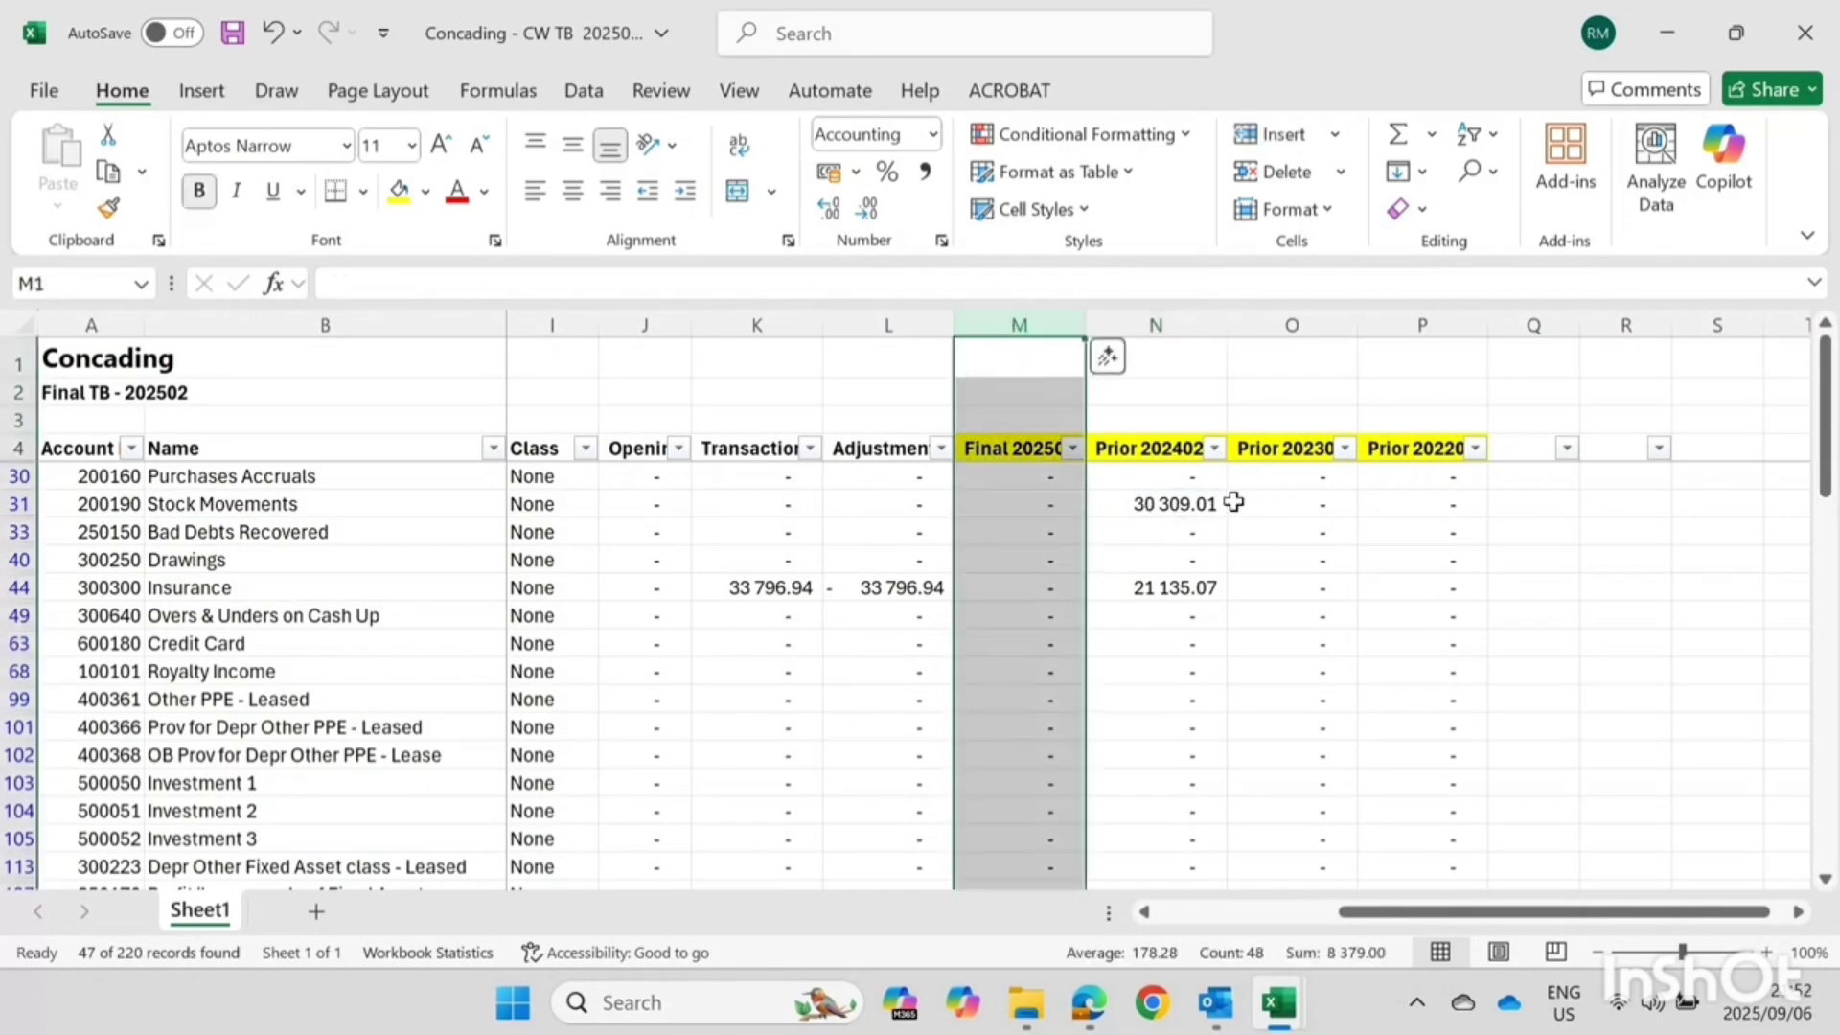
Highlight the Final 202502 cells of Stock Movements, Insurance and Interest Paid in yellow
{"action": "double_click", "coordinate": [1185, 508]}
{"action": "key", "text": "Tab"}
{"action": "double_click", "coordinate": [1182, 505]}
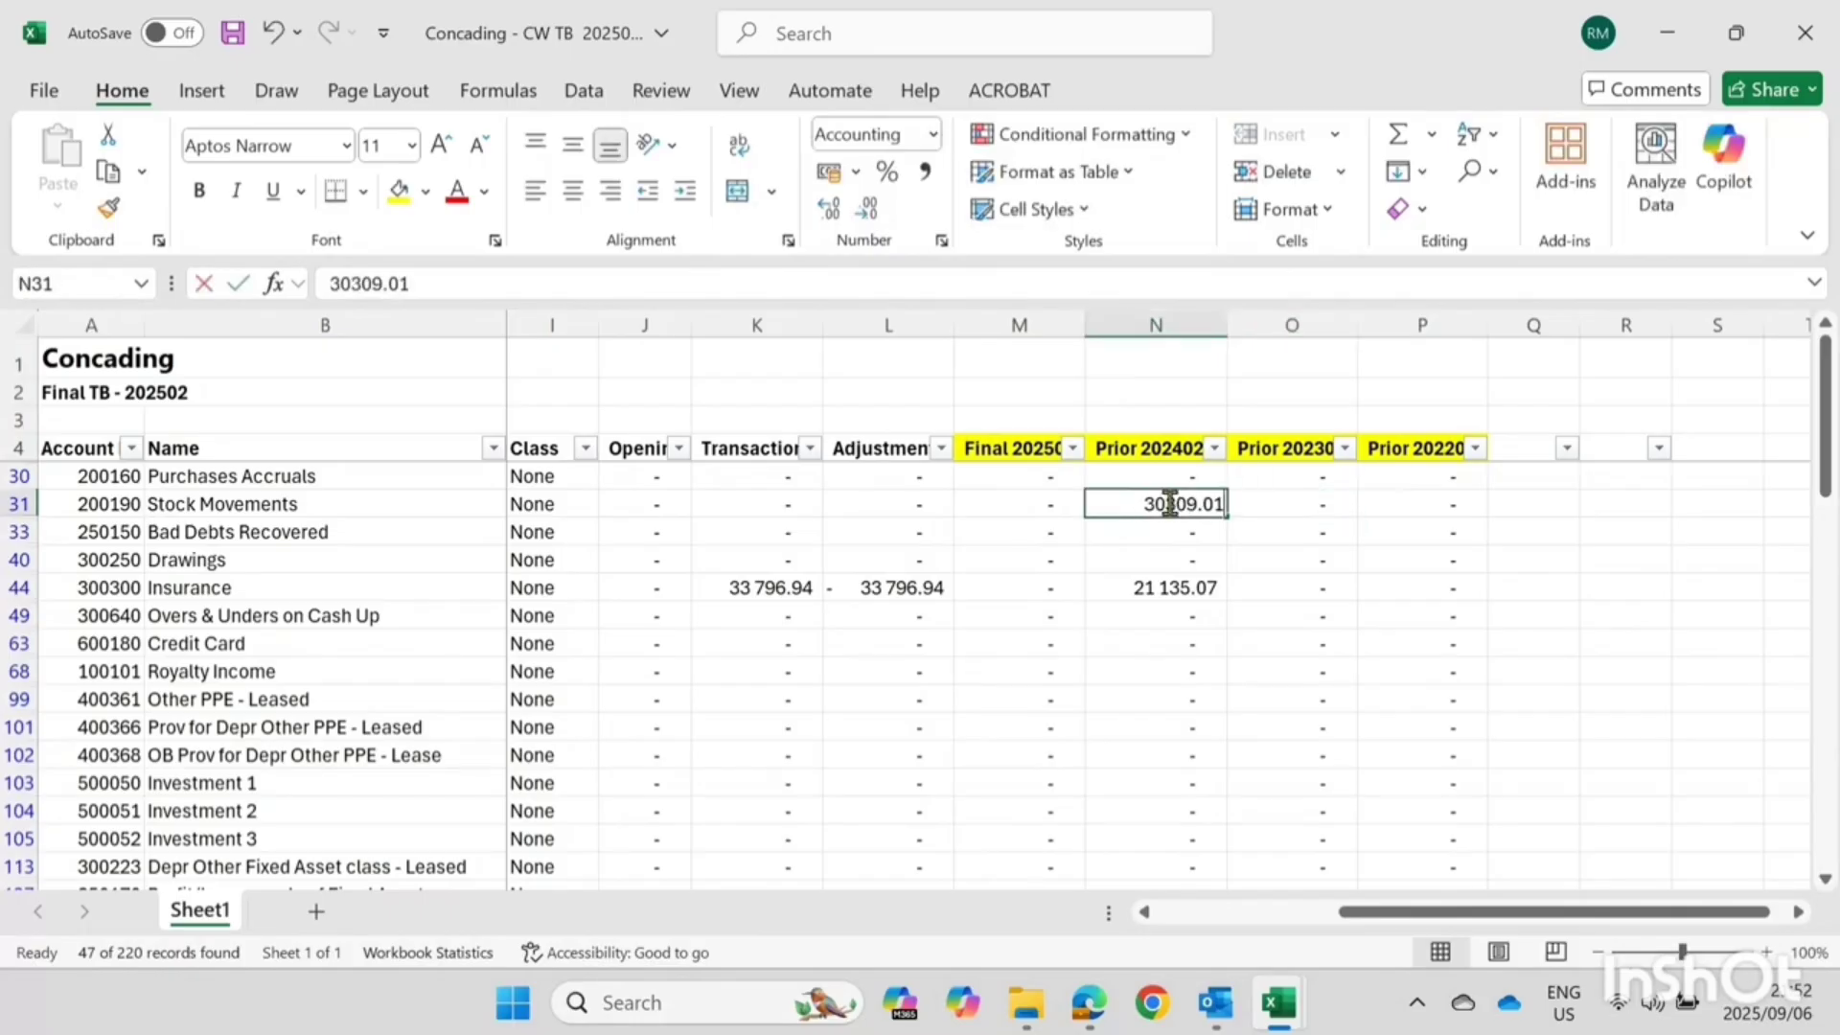
{"action": "double_click", "coordinate": [1042, 502]}
{"action": "key", "text": "Escape"}
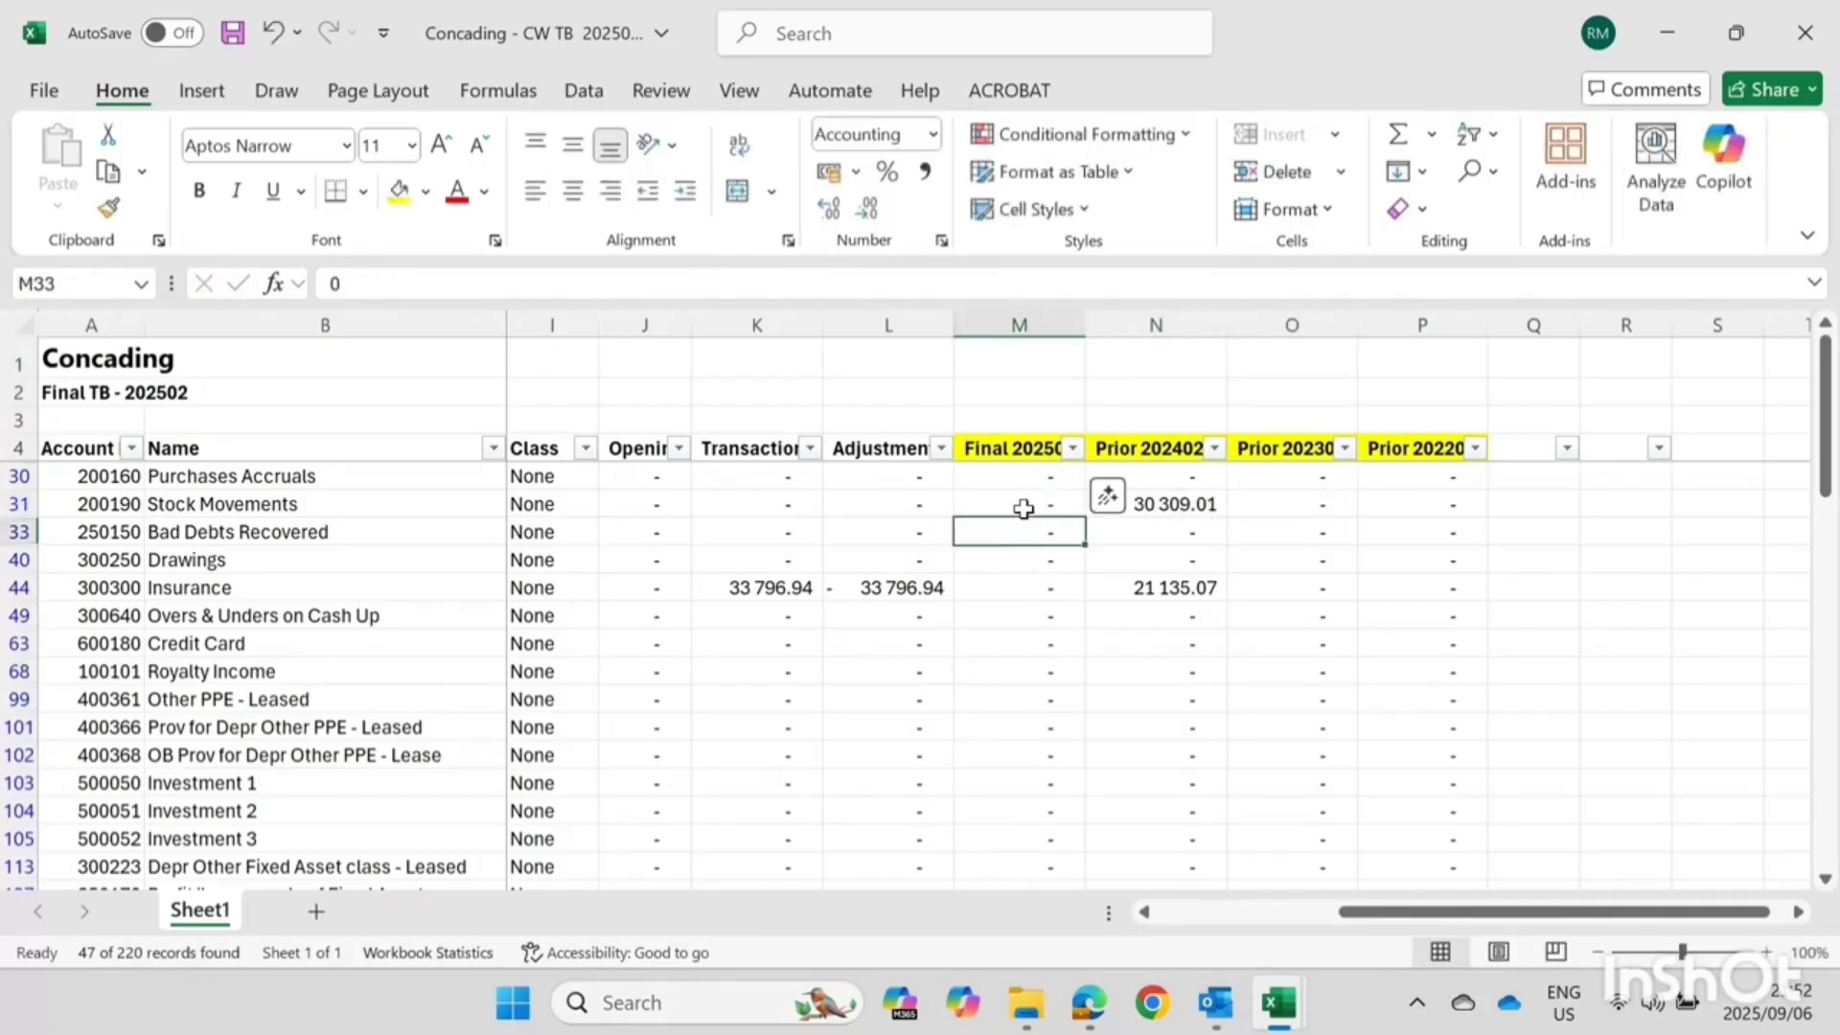
{"action": "left_click", "coordinate": [1044, 598], "text": "ctrl"}
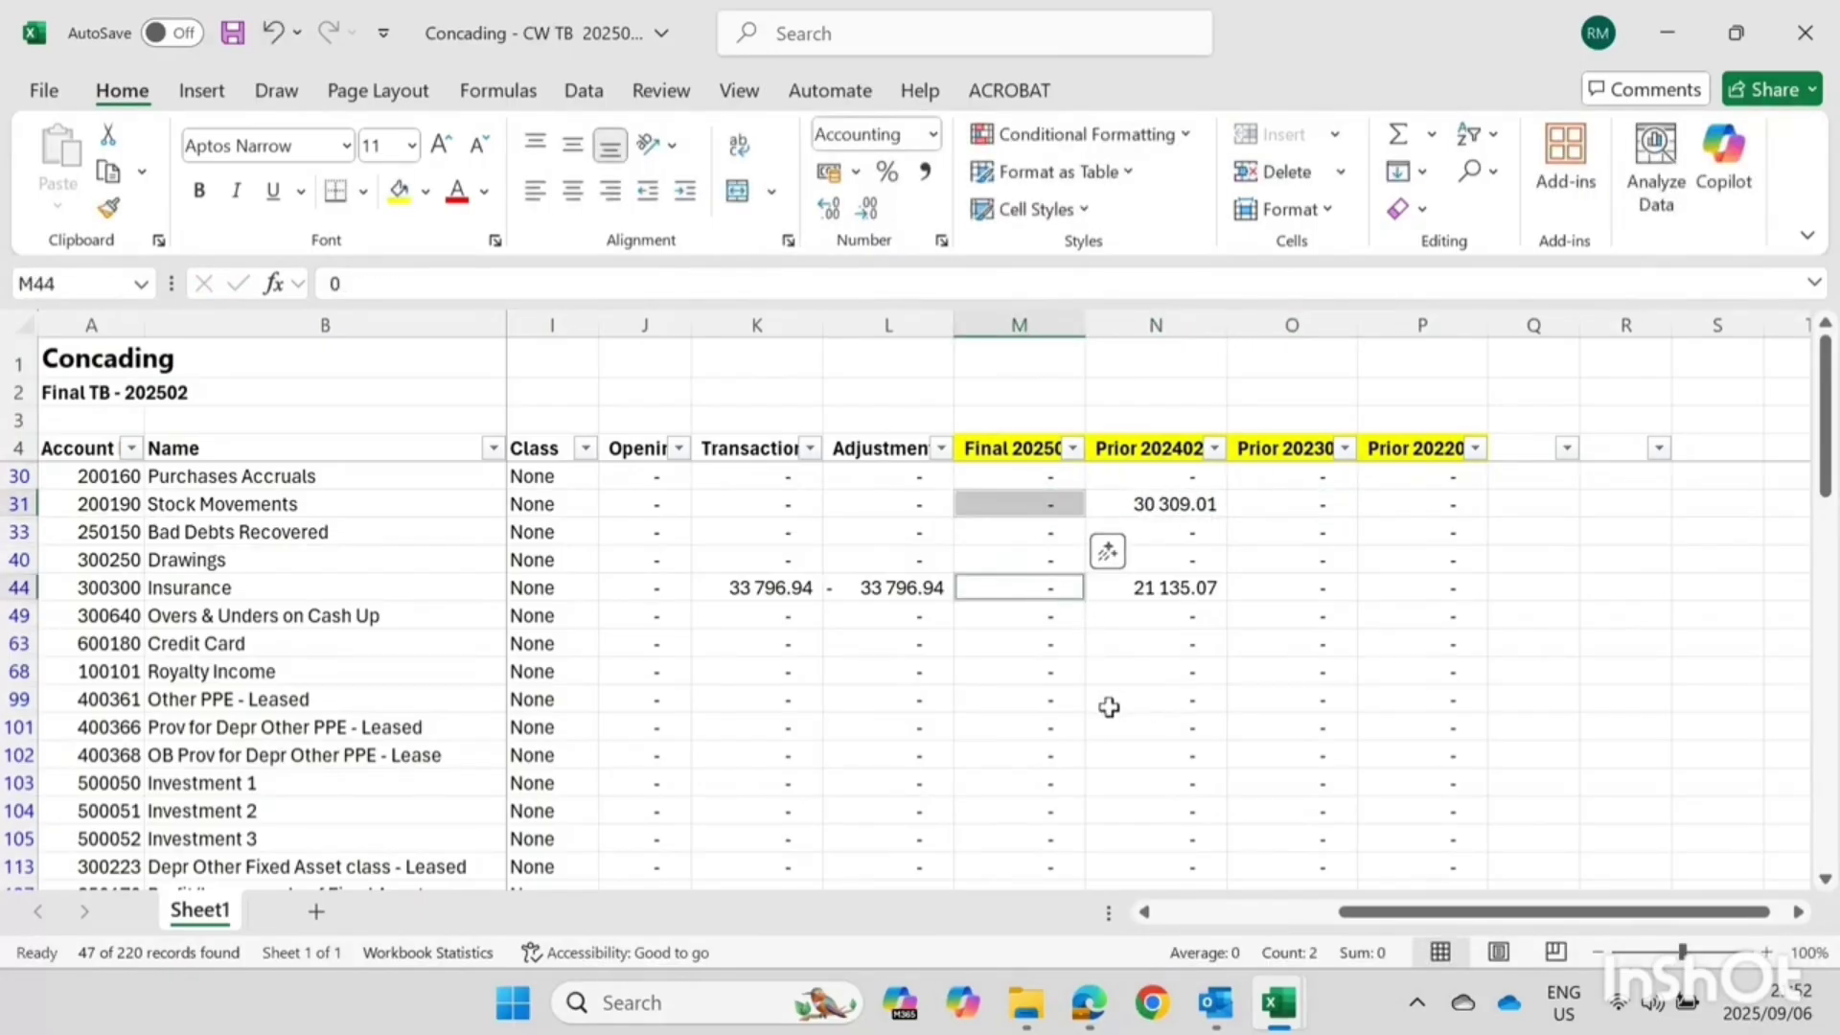
{"action": "scroll", "coordinate": [1101, 706], "scroll_direction": "down", "scroll_amount": 8}
{"action": "scroll", "coordinate": [1093, 709], "scroll_direction": "down", "scroll_amount": 3}
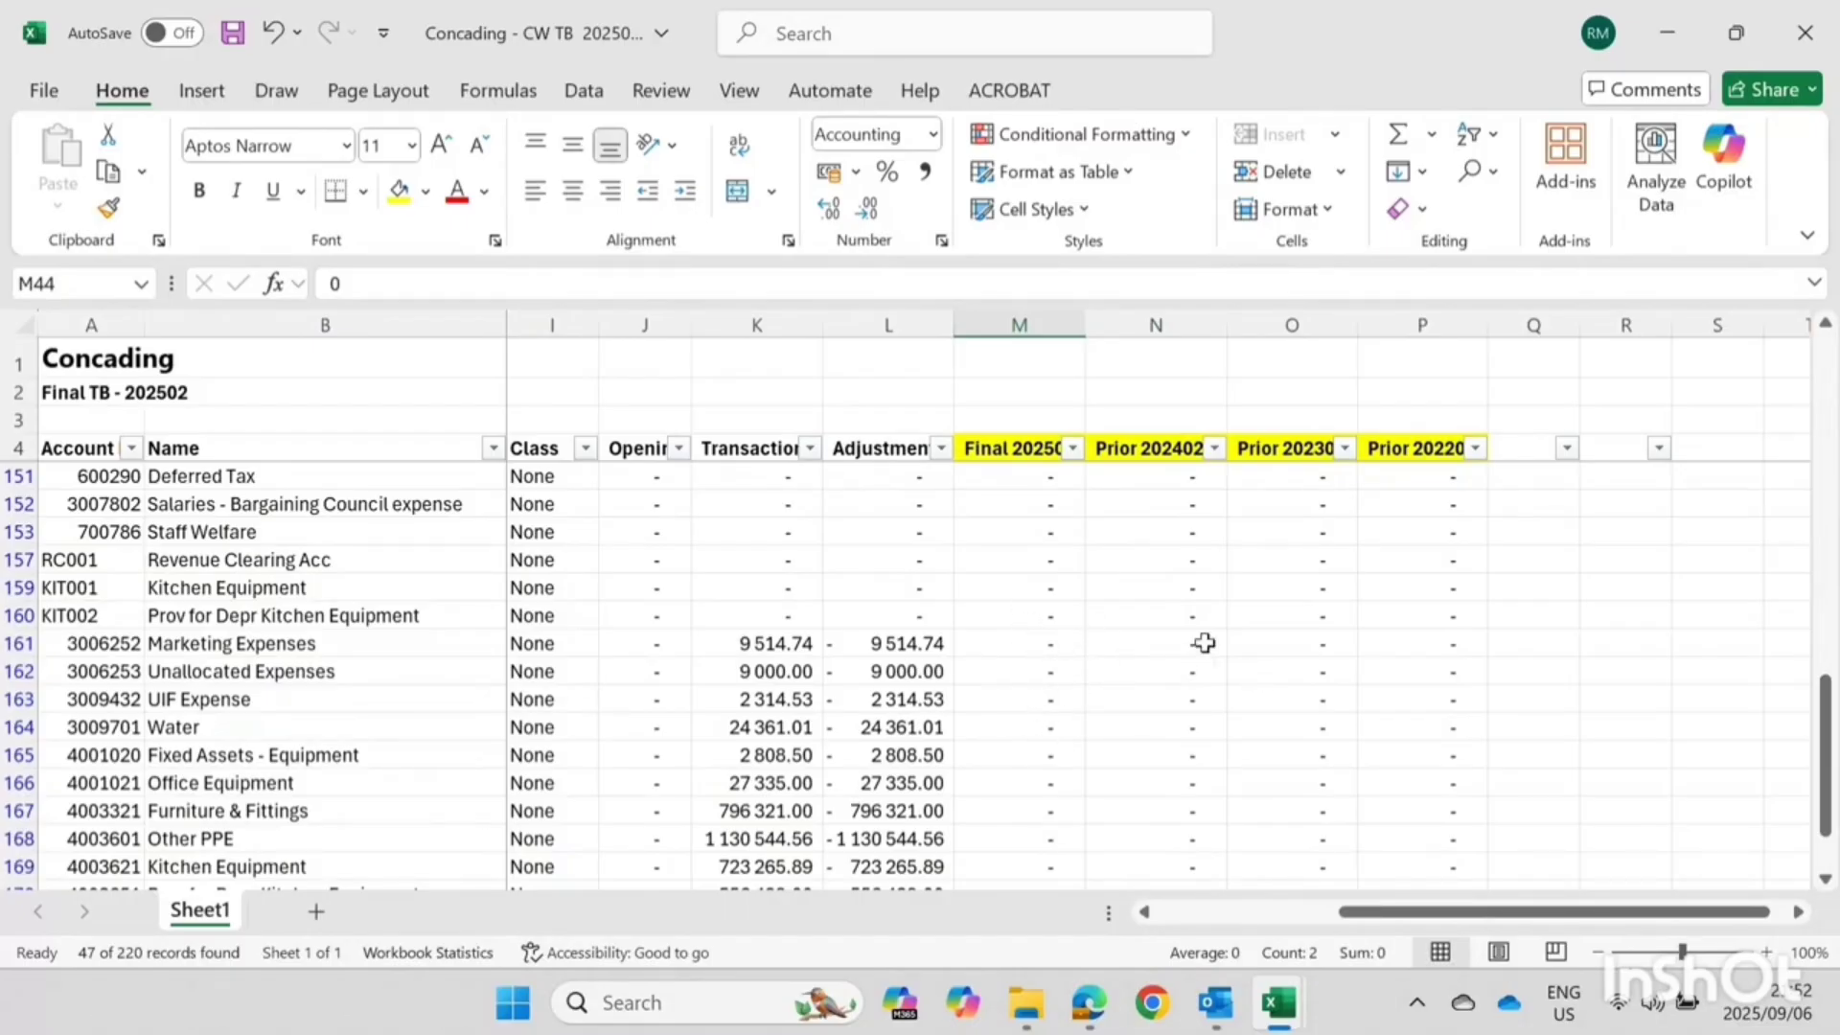
{"action": "scroll", "coordinate": [1162, 664], "scroll_direction": "down", "scroll_amount": 4}
{"action": "left_click", "coordinate": [1038, 588], "text": "ctrl"}
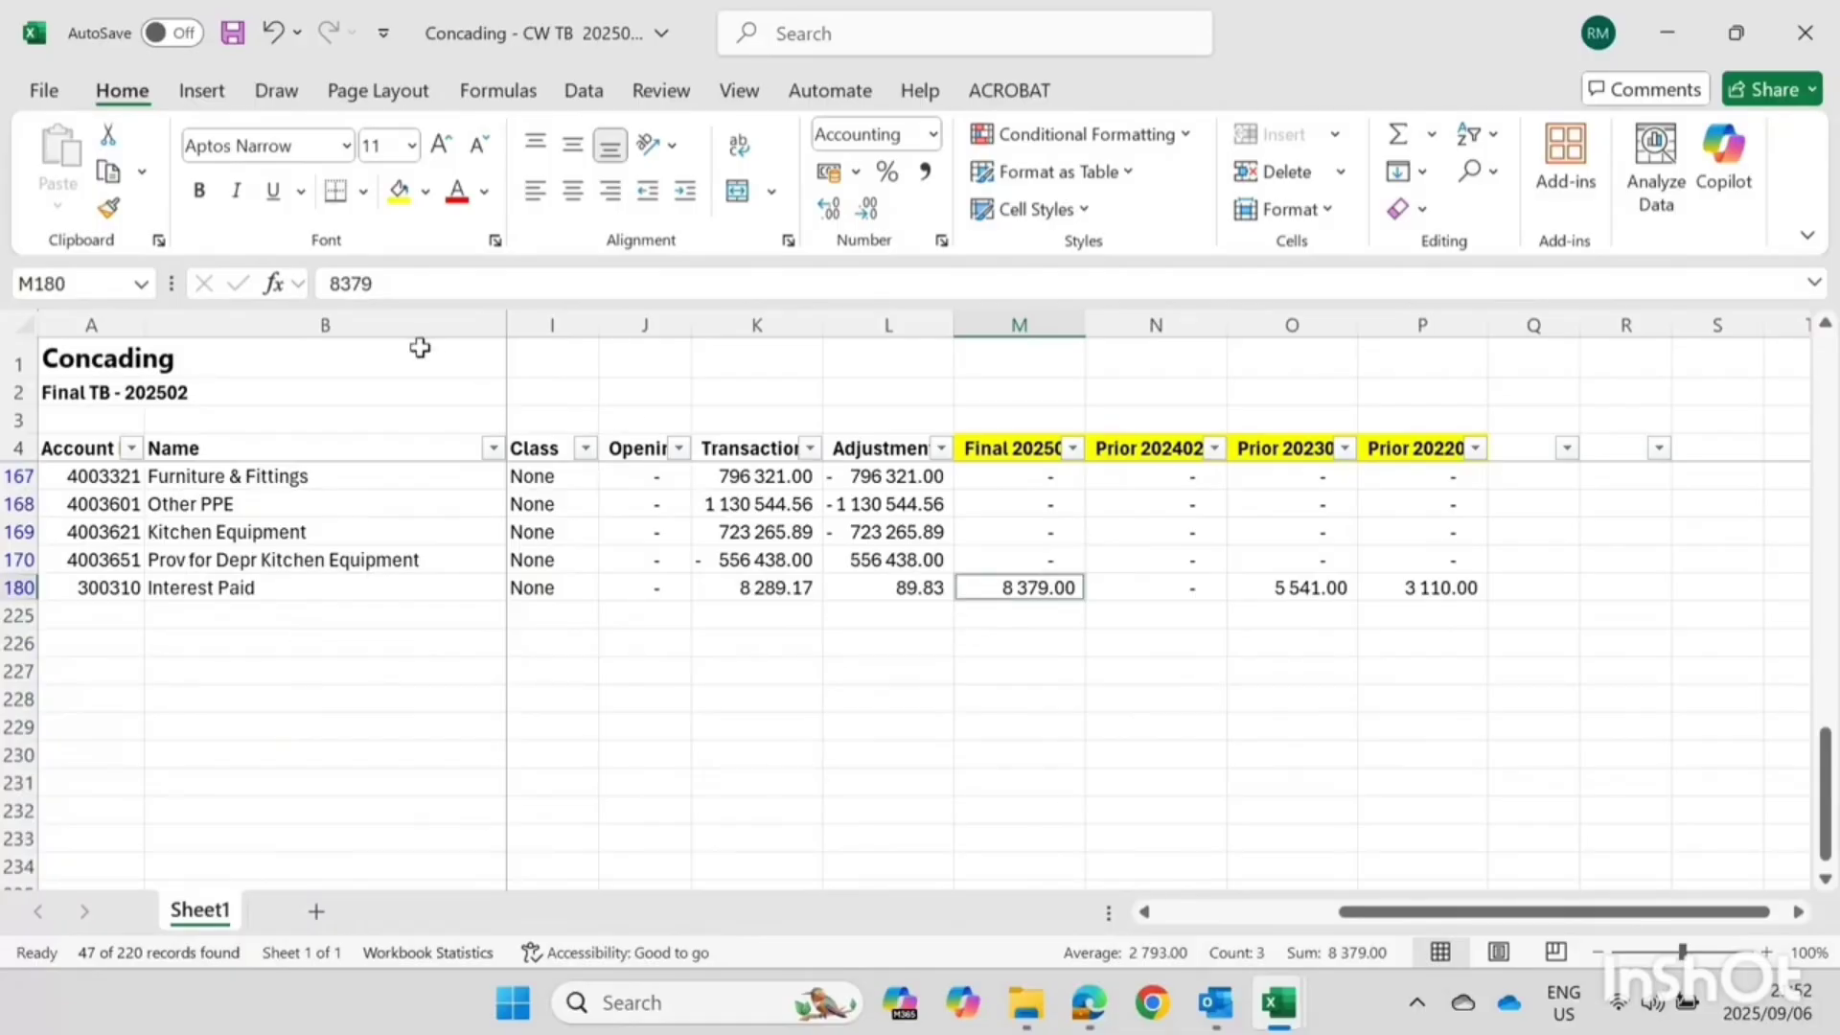
{"action": "left_click", "coordinate": [399, 192]}
Filter the Final 202502 column by the yellow cell colour and check the account names that remain
{"action": "scroll", "coordinate": [1044, 527], "scroll_direction": "up", "scroll_amount": 5}
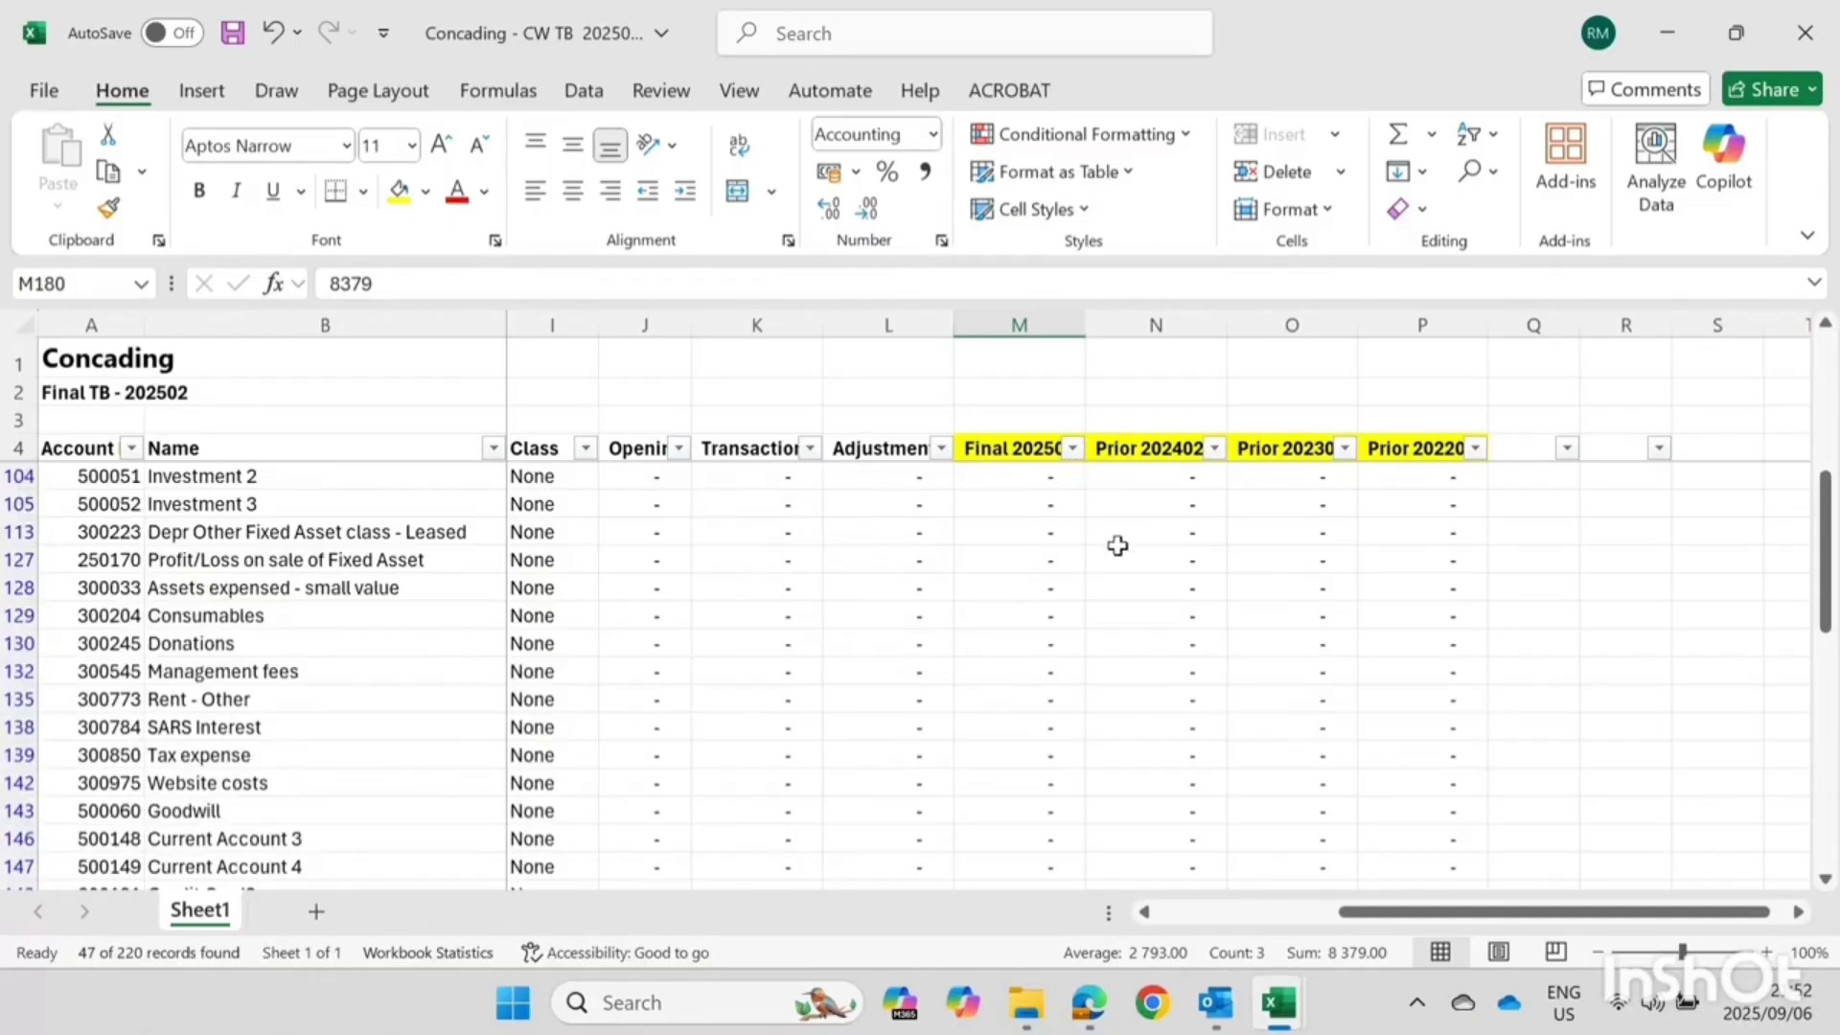
{"action": "left_click", "coordinate": [1072, 447]}
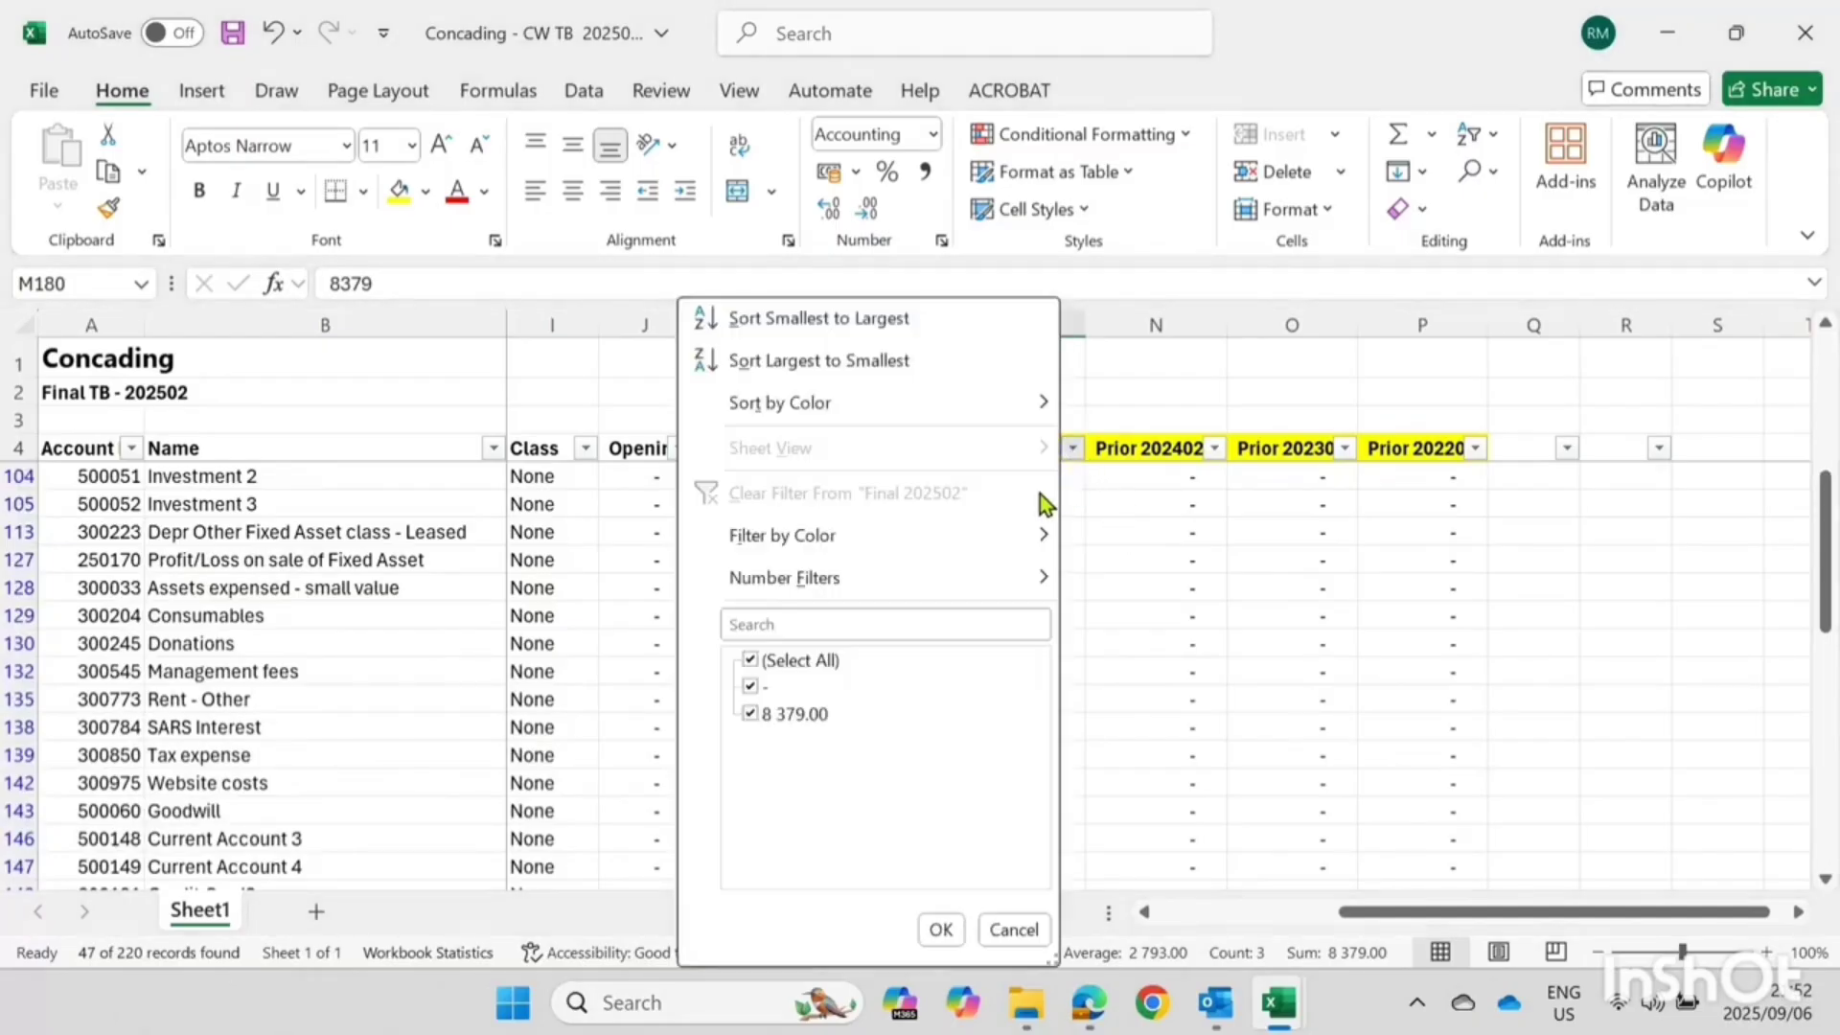
{"action": "mouse_move", "coordinate": [871, 536]}
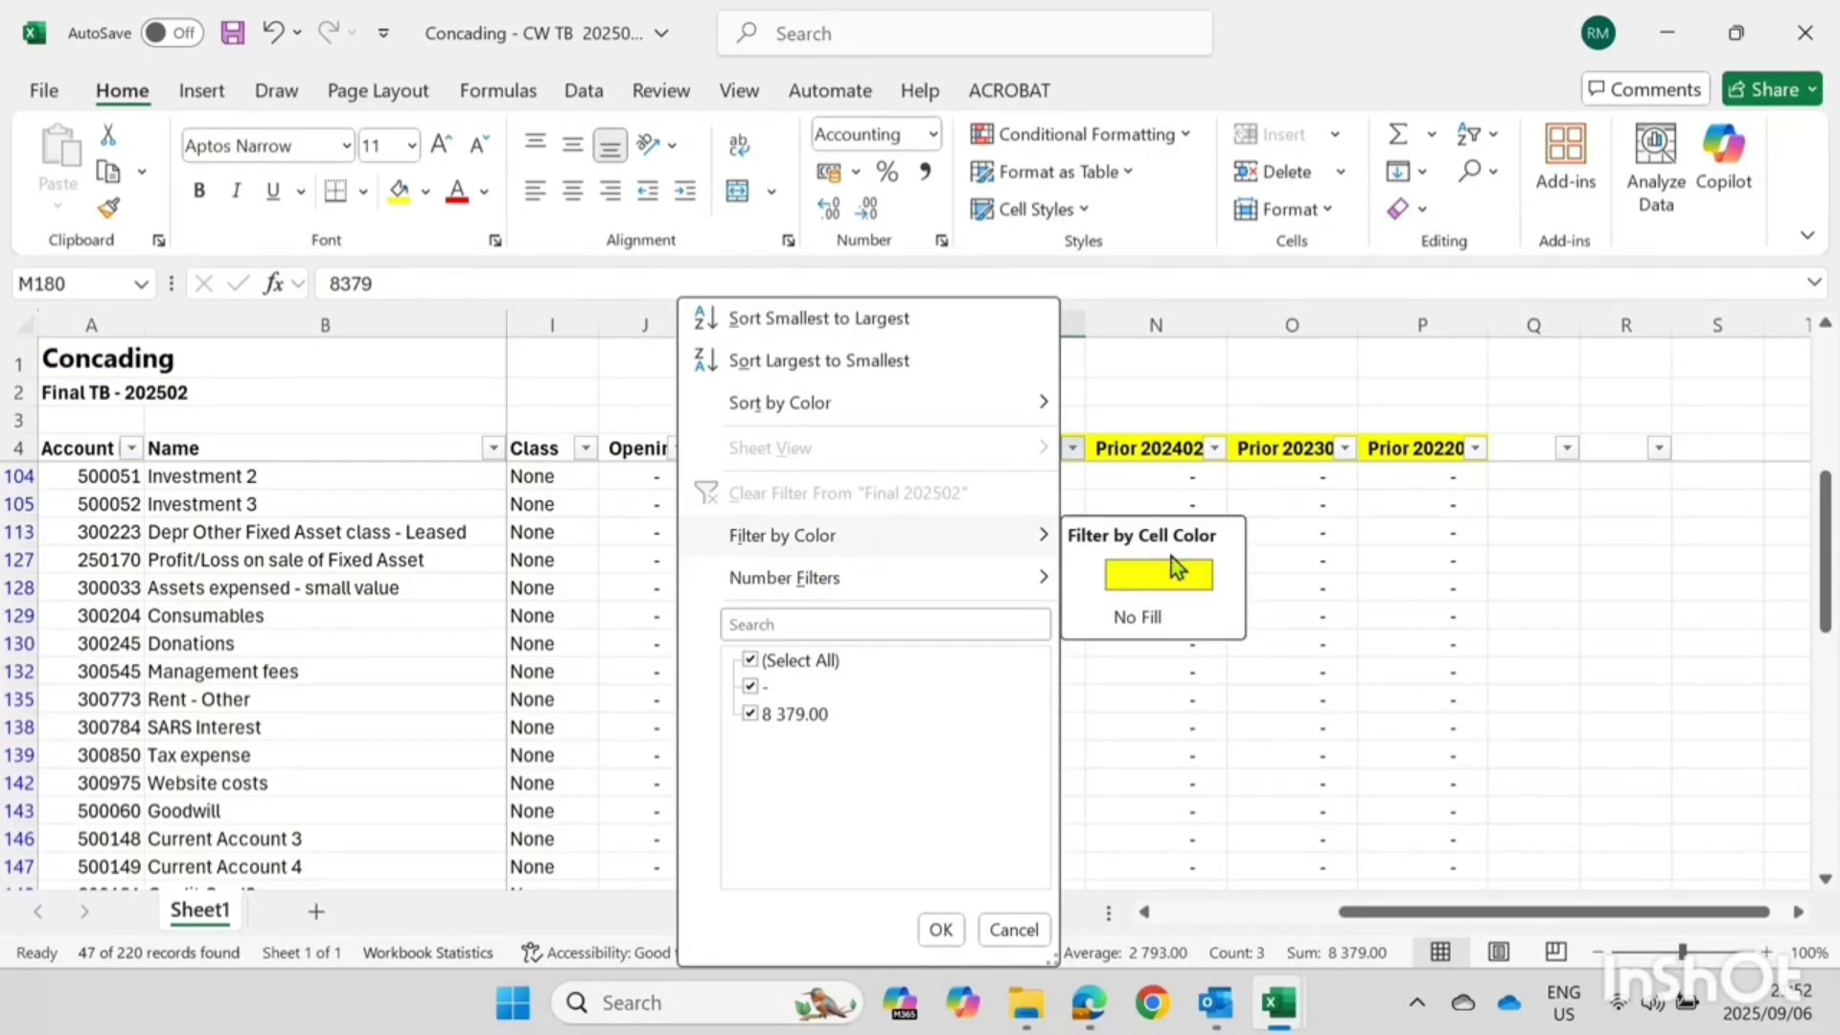
{"action": "left_click", "coordinate": [1171, 572]}
{"action": "left_click", "coordinate": [997, 553]}
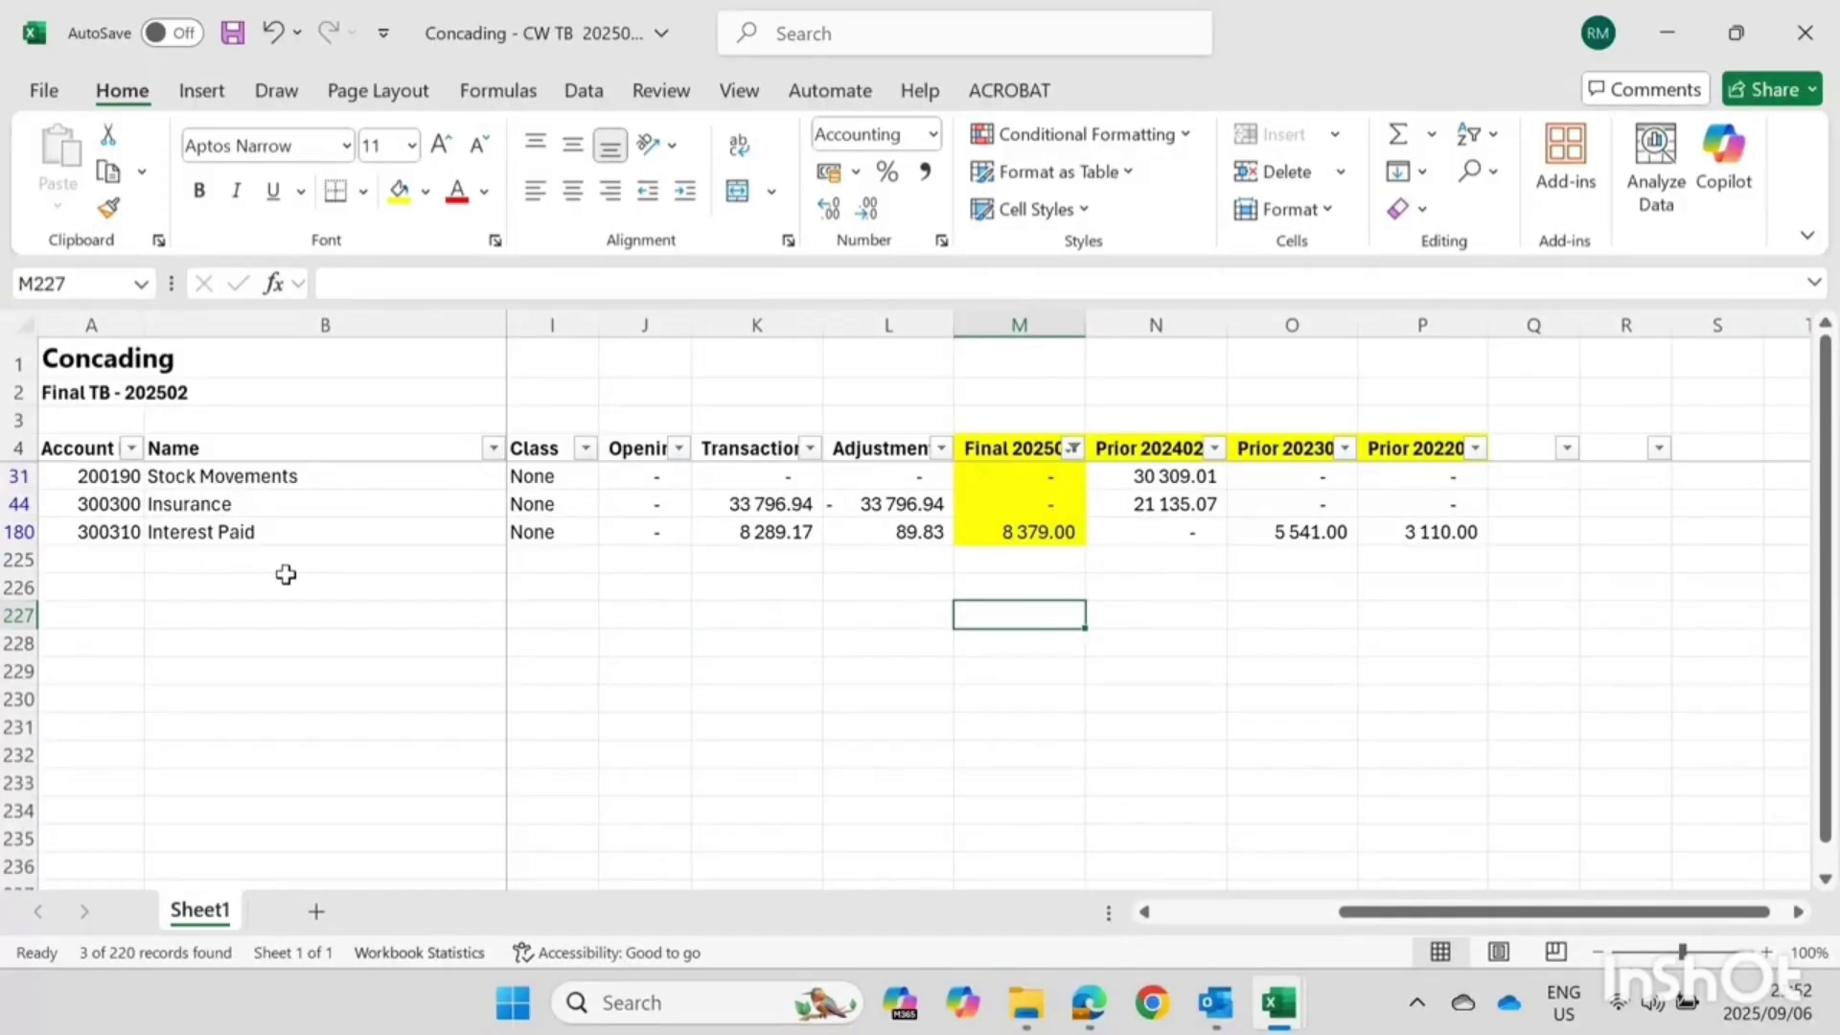
{"action": "left_click", "coordinate": [82, 476]}
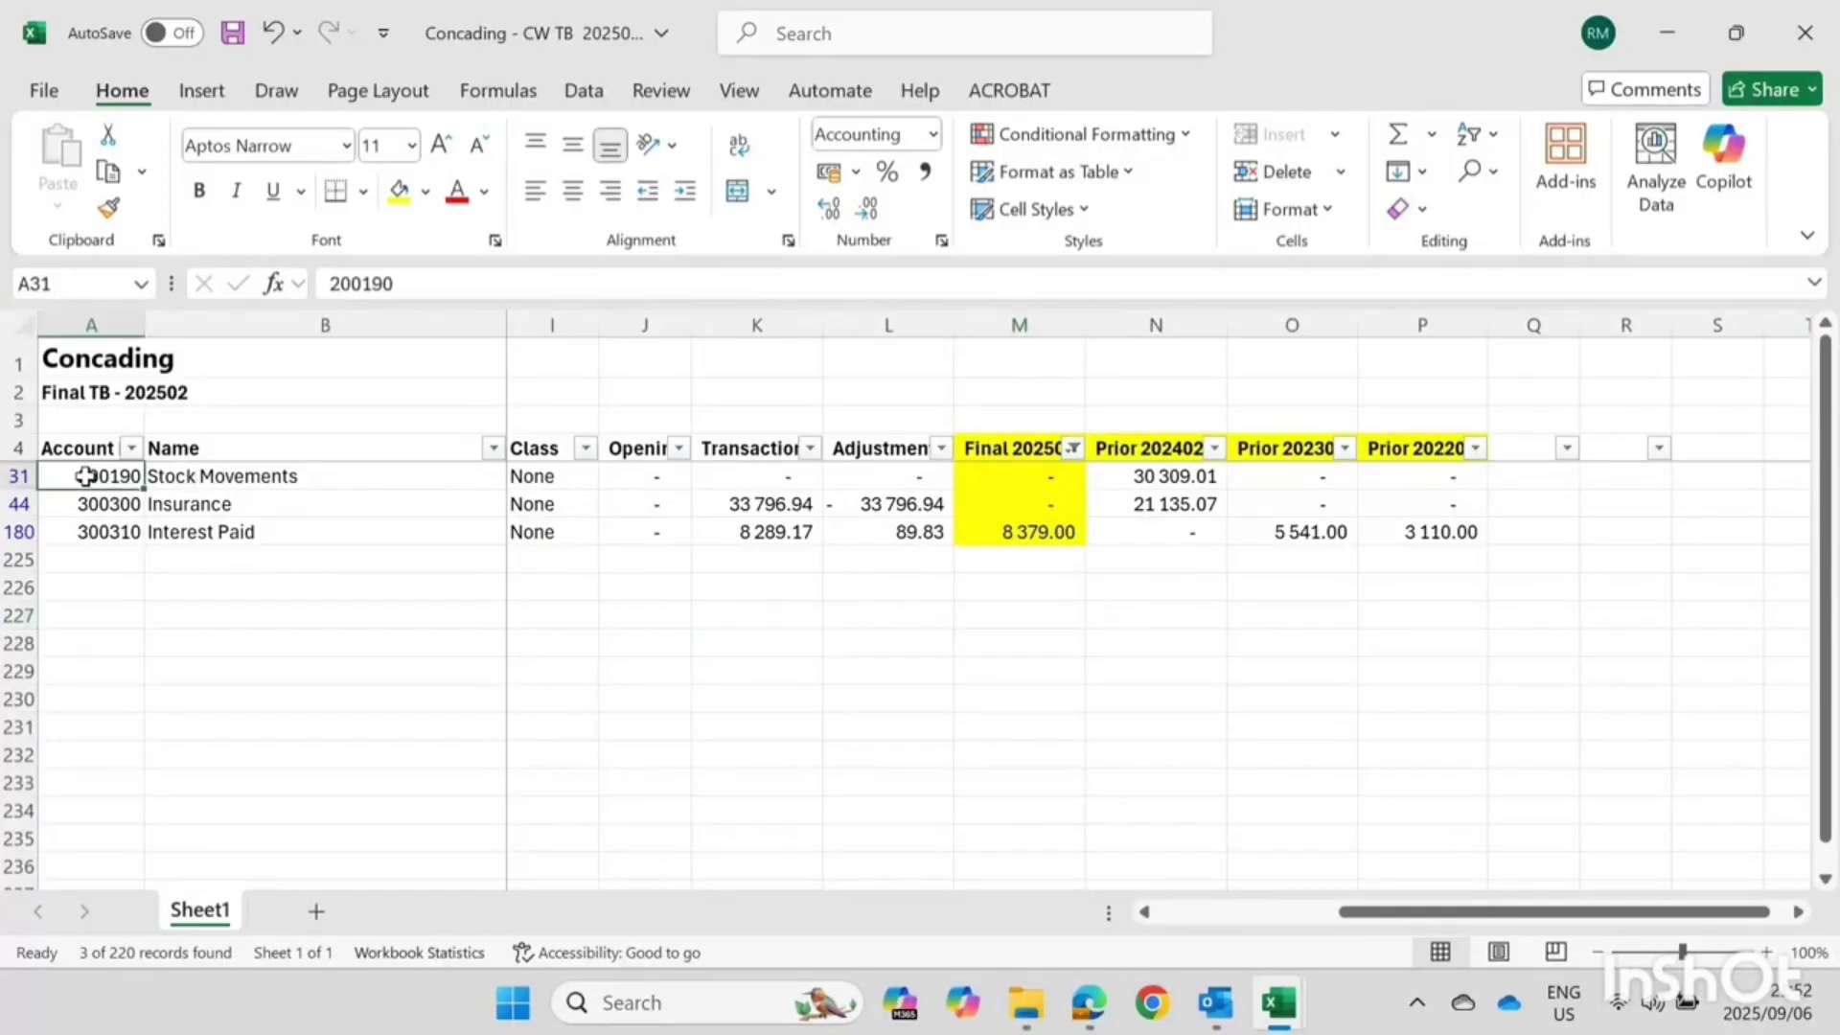
{"action": "left_click_drag", "start_coordinate": [158, 476], "coordinate": [239, 531]}
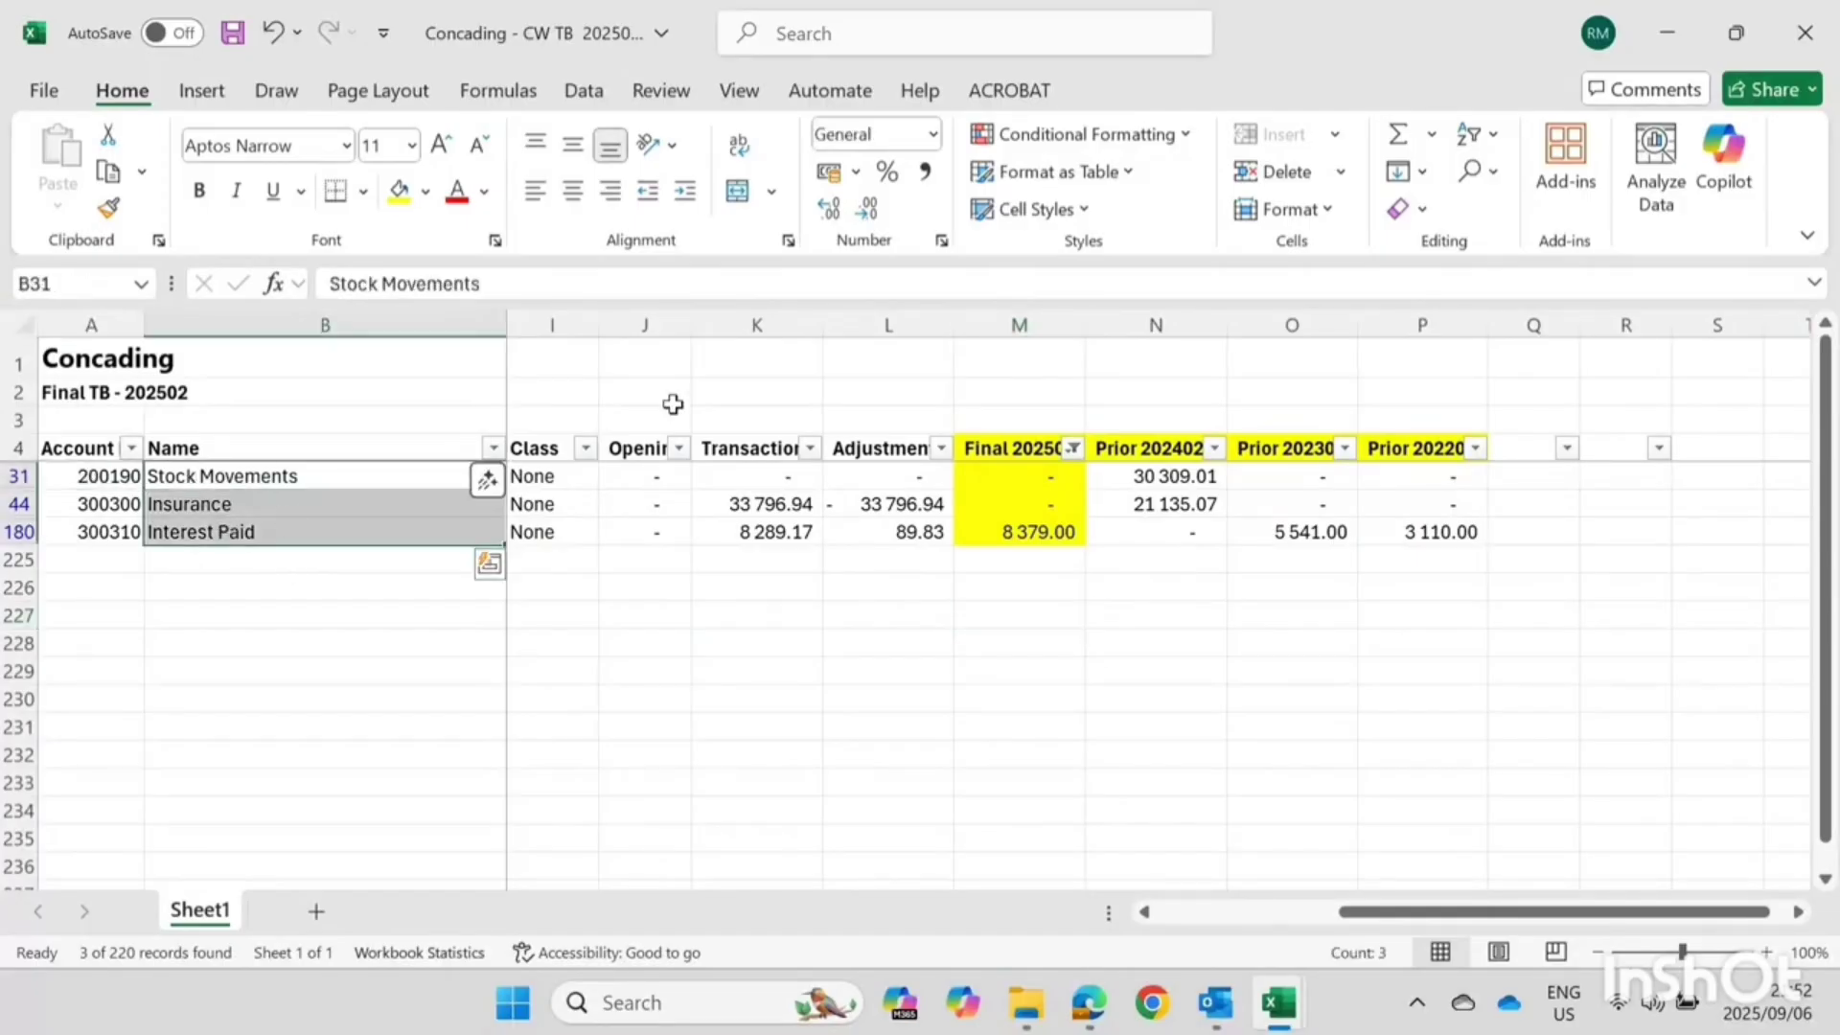
Clear the colour filter from the Final 202502 column and look through the full list of unmapped accounts
{"action": "left_click", "coordinate": [1072, 448]}
{"action": "left_click", "coordinate": [792, 684]}
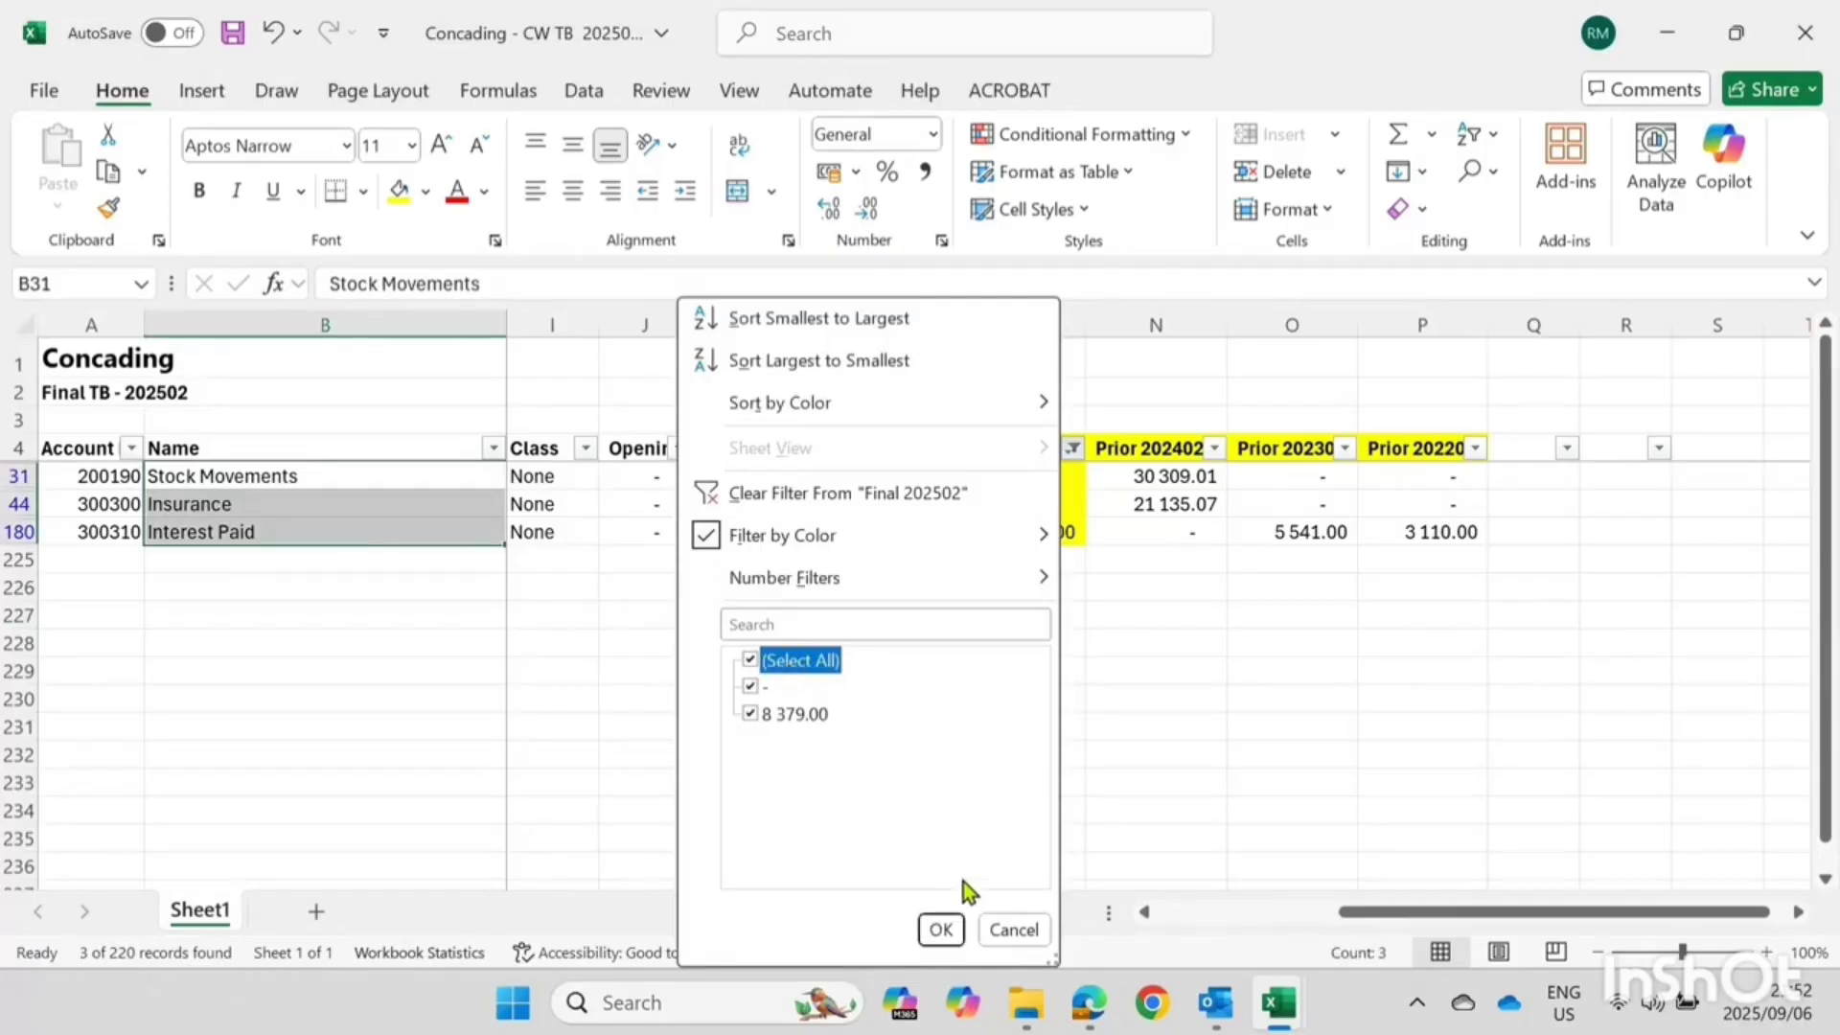
{"action": "left_click", "coordinate": [940, 928]}
{"action": "left_click", "coordinate": [693, 640]}
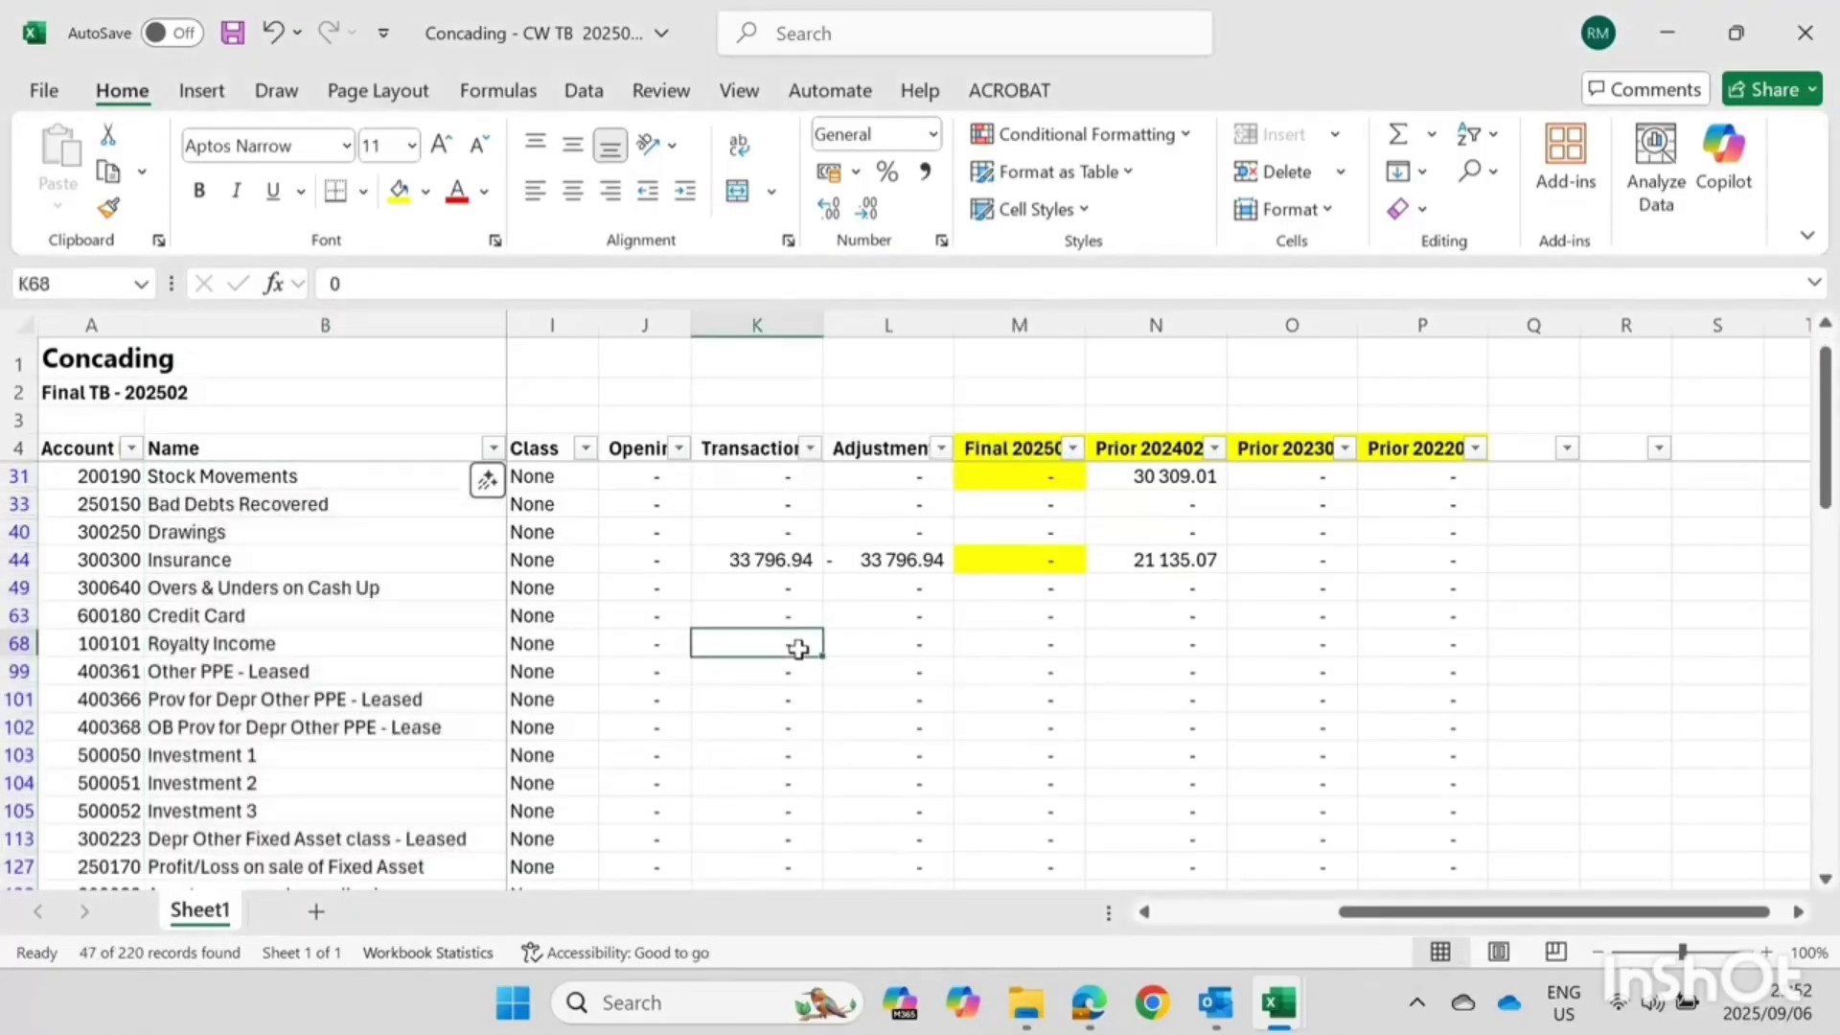
{"action": "left_click", "coordinate": [246, 671]}
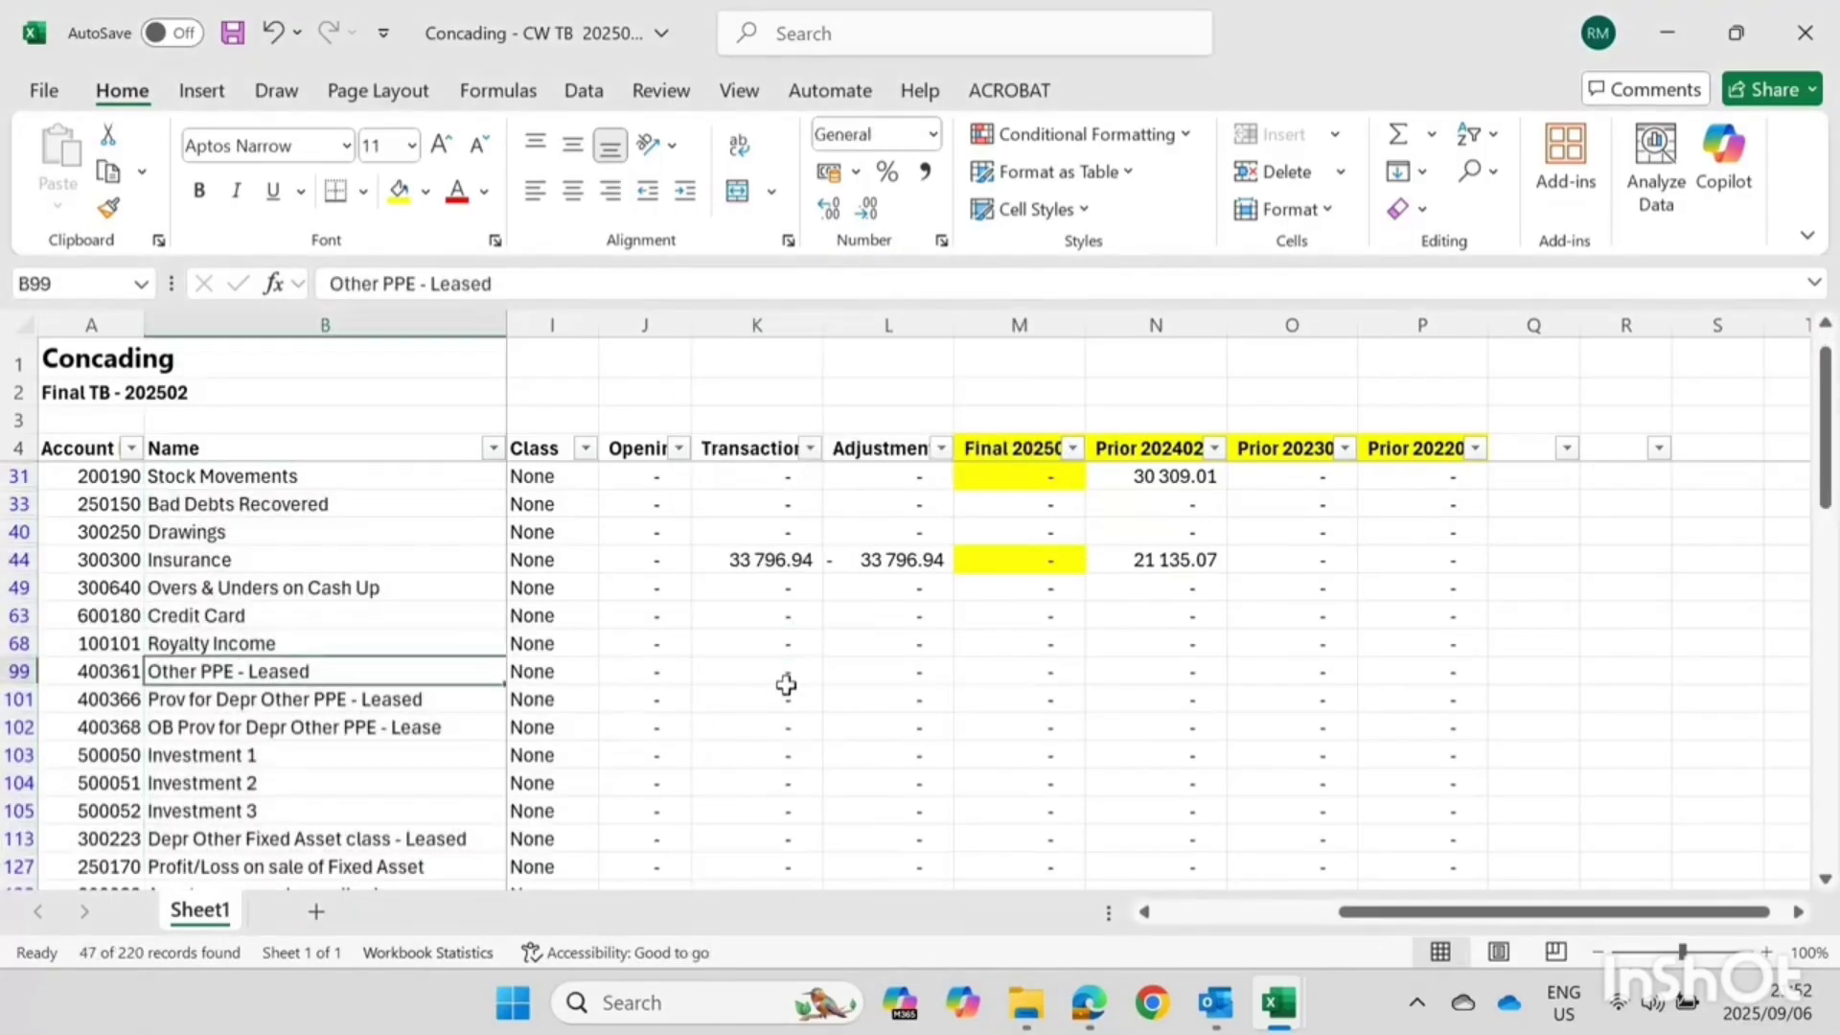
{"action": "left_click", "coordinate": [765, 642]}
{"action": "mouse_move", "coordinate": [821, 643]}
{"action": "left_mouse_down"}
{"action": "mouse_move", "coordinate": [1132, 715]}
{"action": "mouse_move", "coordinate": [788, 644]}
{"action": "left_mouse_up"}
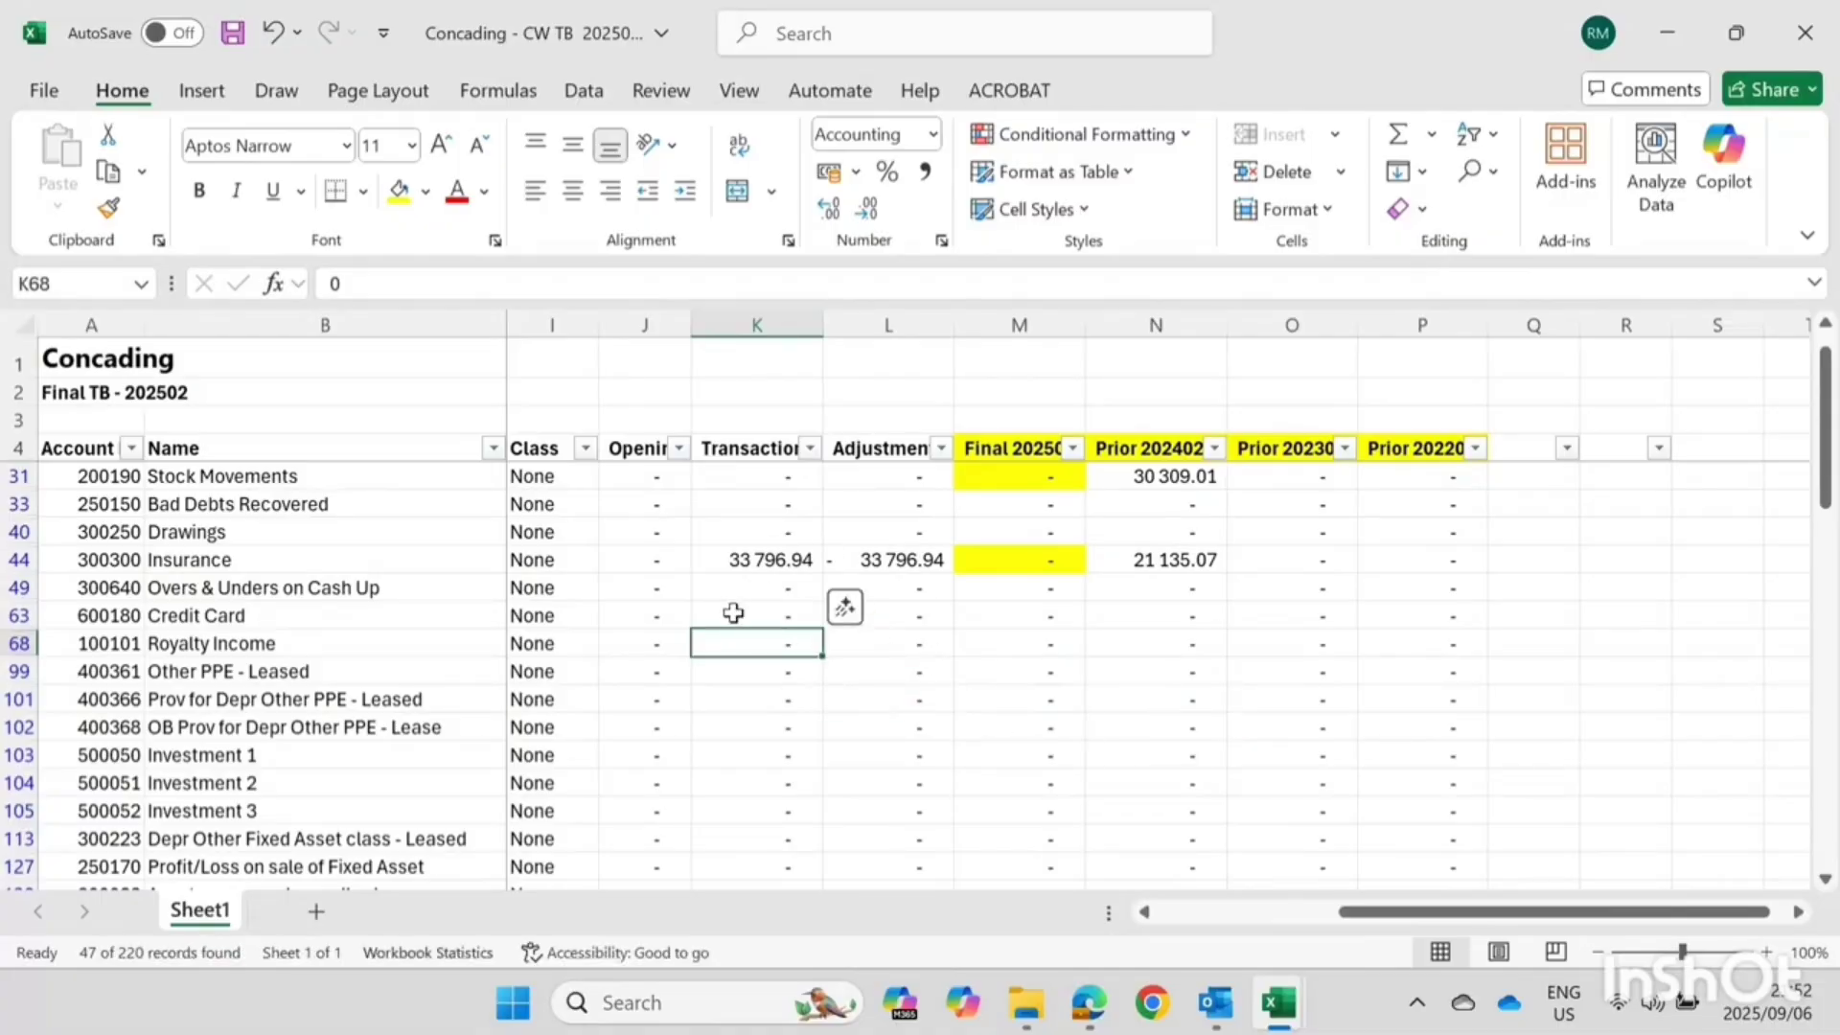
{"action": "scroll", "coordinate": [328, 584], "scroll_direction": "down", "scroll_amount": 17}
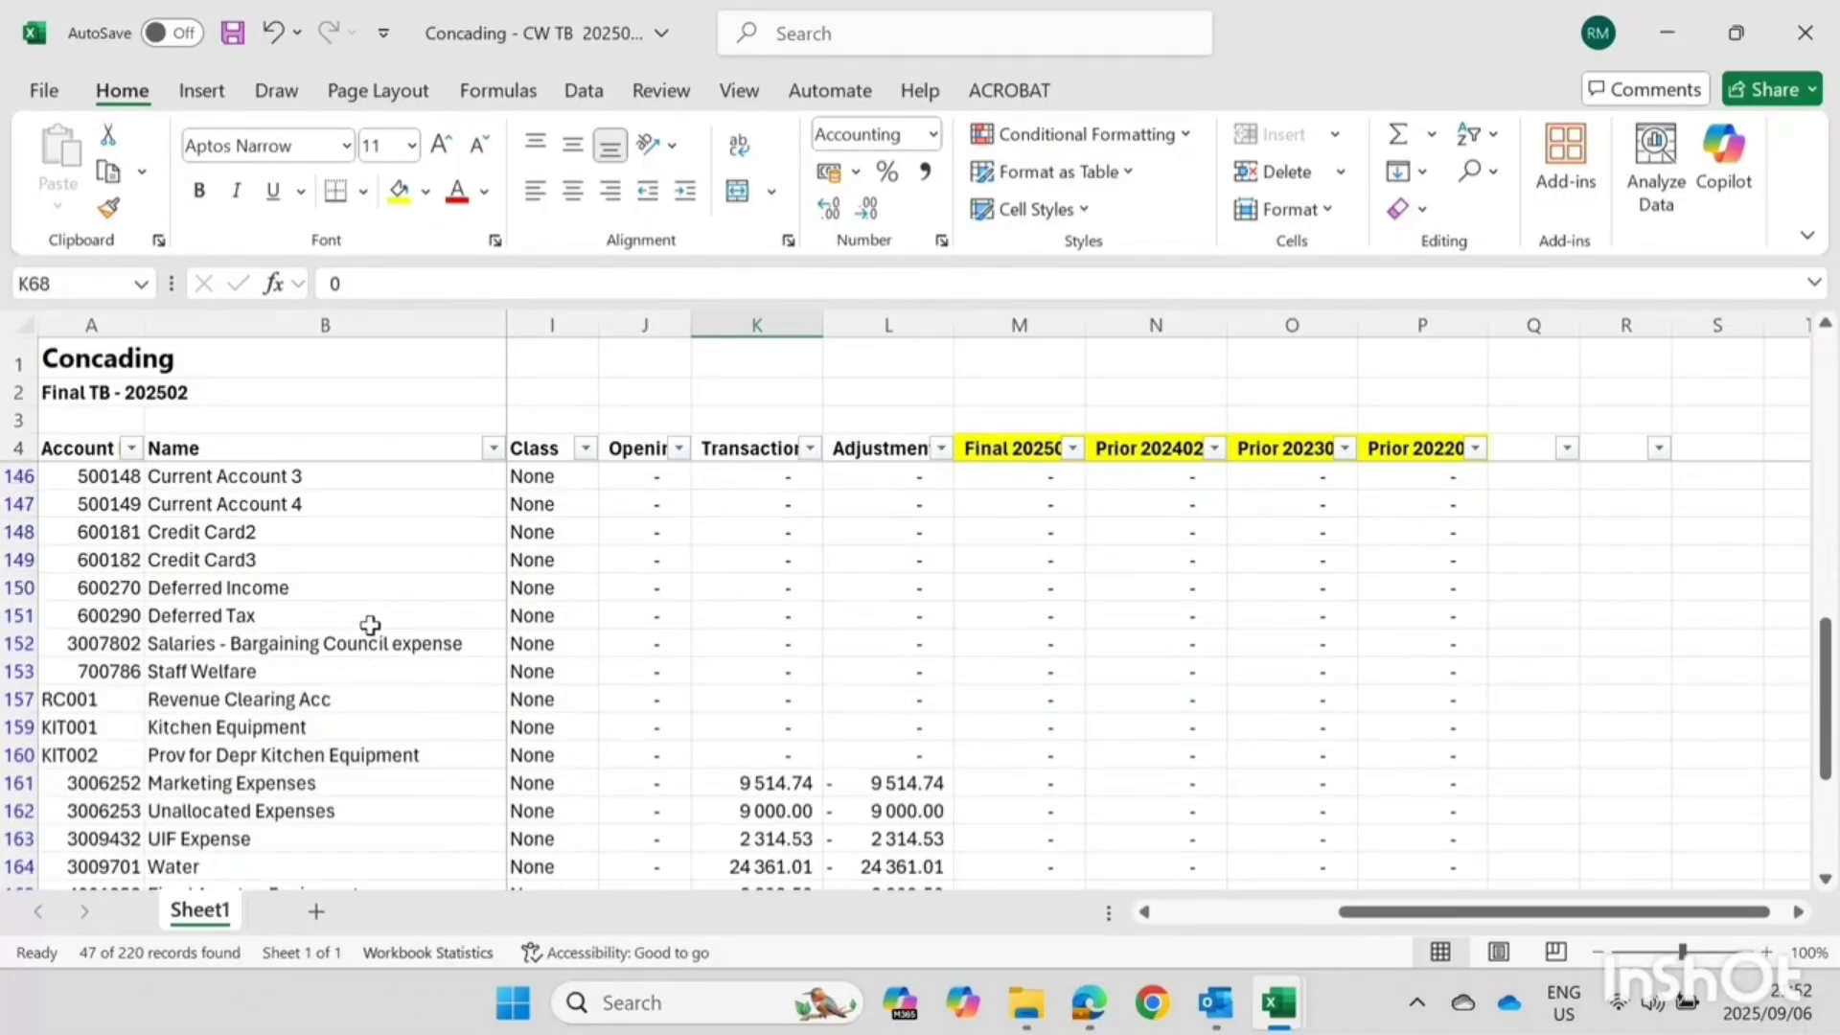
{"action": "scroll", "coordinate": [373, 623], "scroll_direction": "up", "scroll_amount": 5}
{"action": "scroll", "coordinate": [479, 575], "scroll_direction": "up", "scroll_amount": 12}
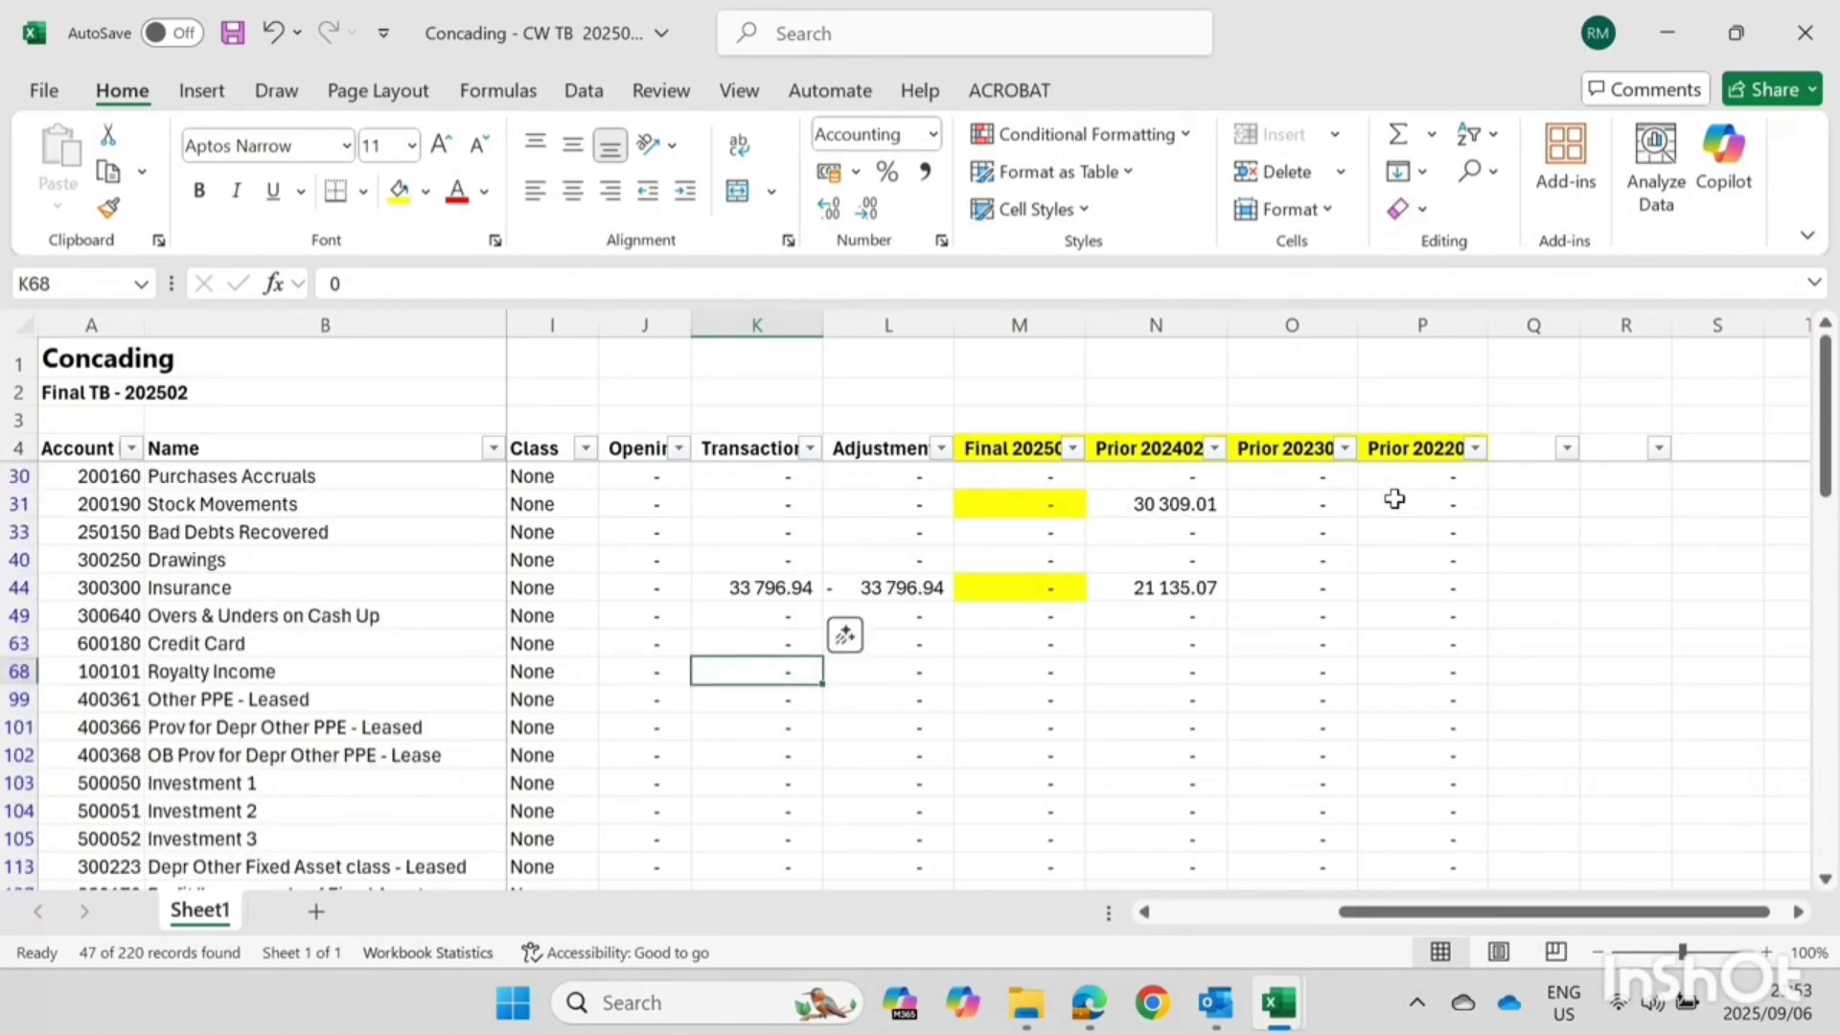
Filter the trial balance by yellow cell colour in the Final 202502 column
{"action": "left_click", "coordinate": [1073, 450]}
{"action": "mouse_move", "coordinate": [807, 536]}
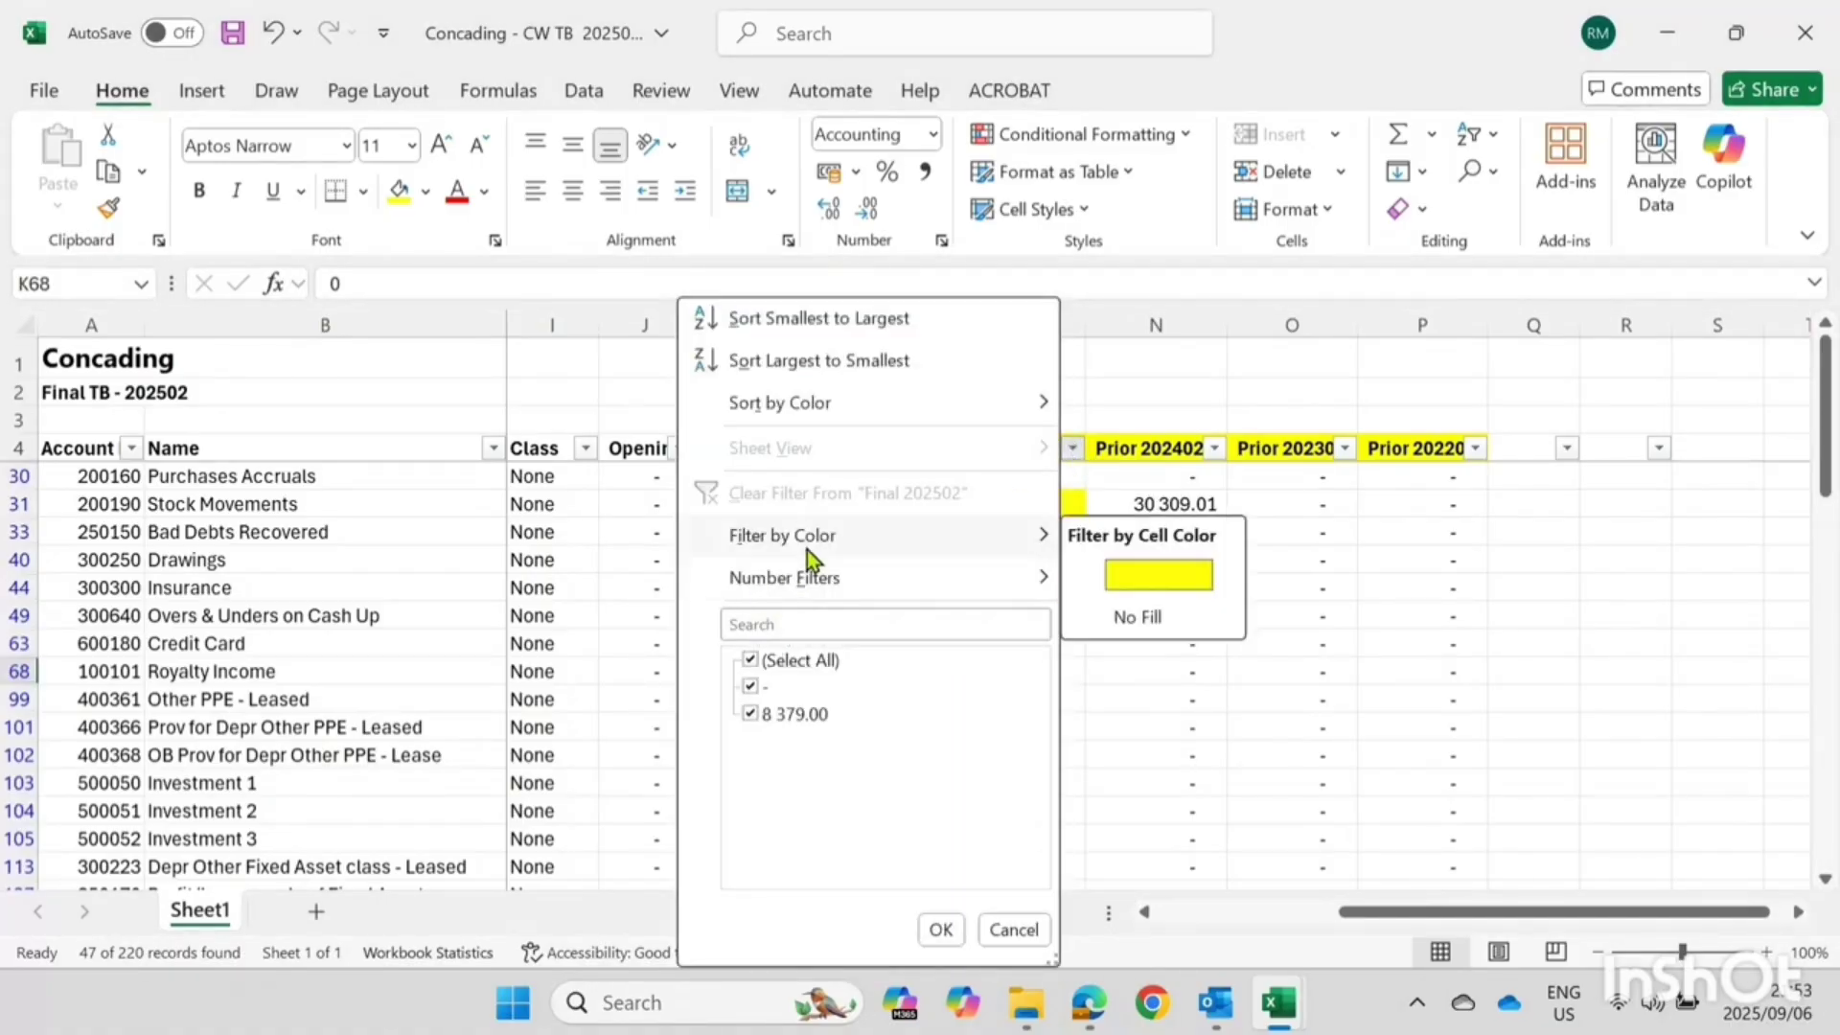
{"action": "left_click", "coordinate": [1158, 574]}
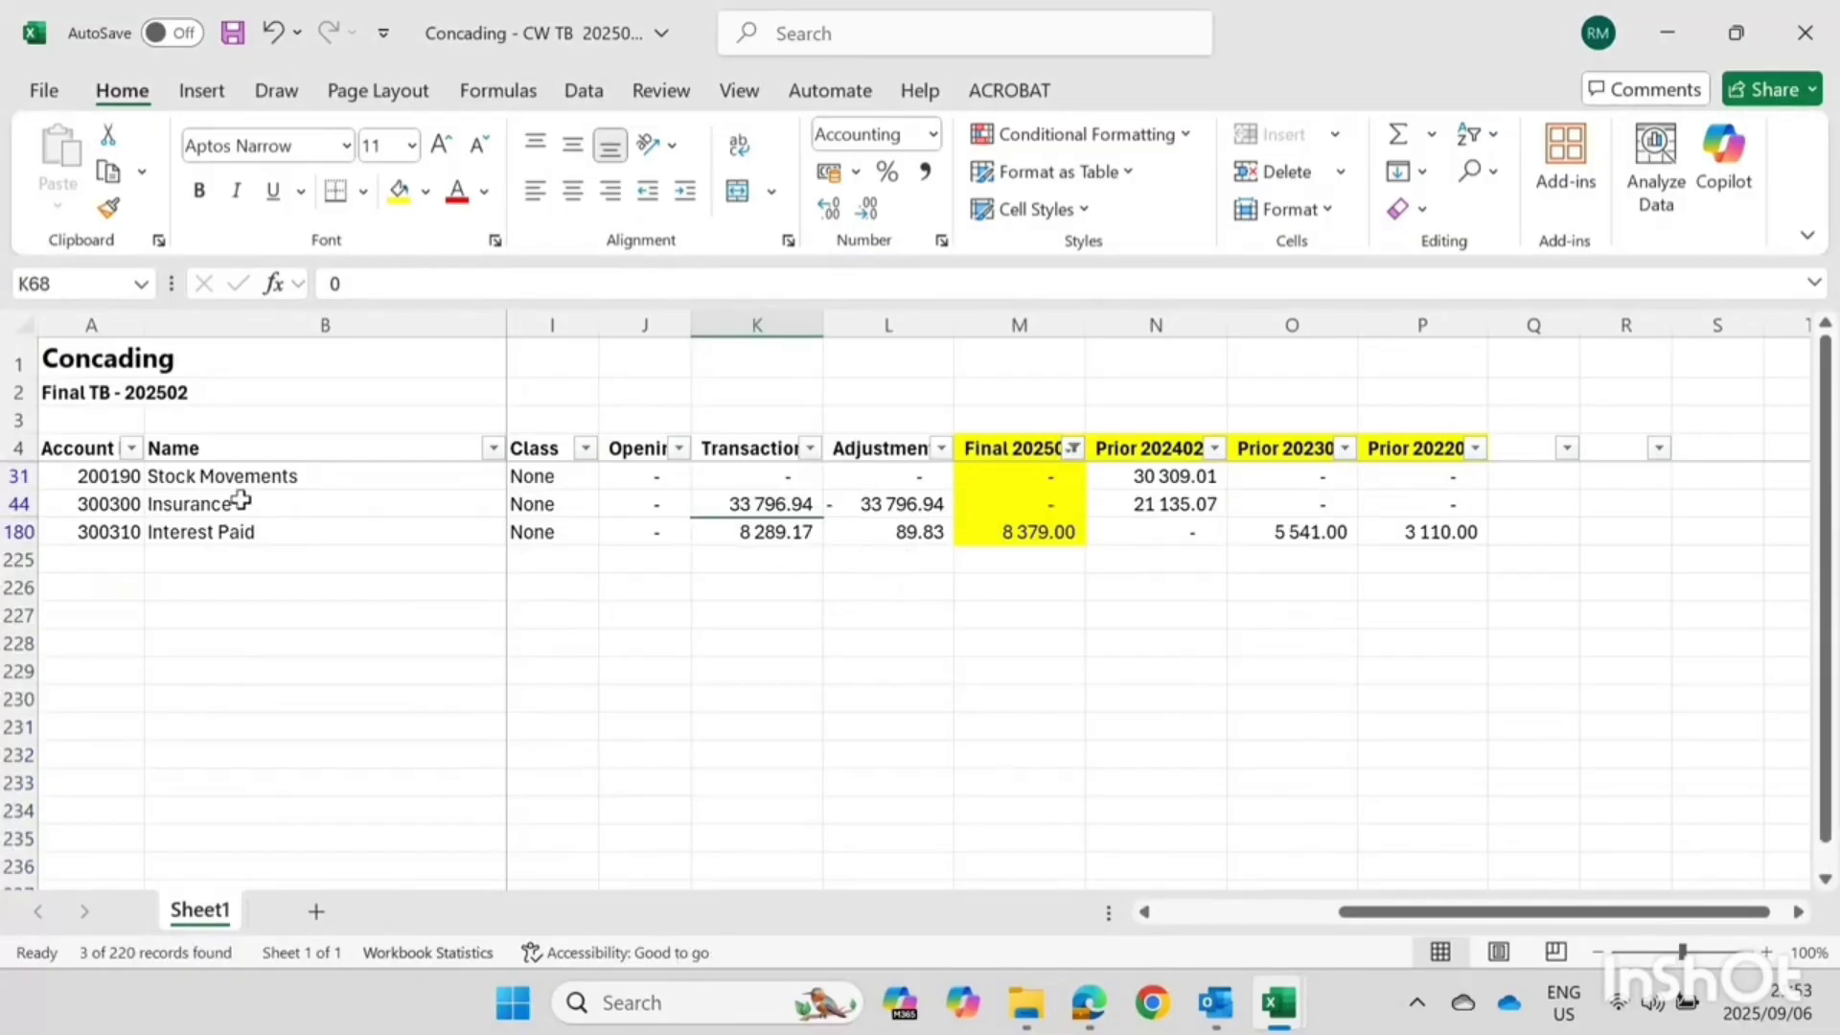
Copy the header row and the Stock Movements, Insurance and Interest Paid rows, from Account No through the Prior 202202 column
{"action": "left_click", "coordinate": [82, 460]}
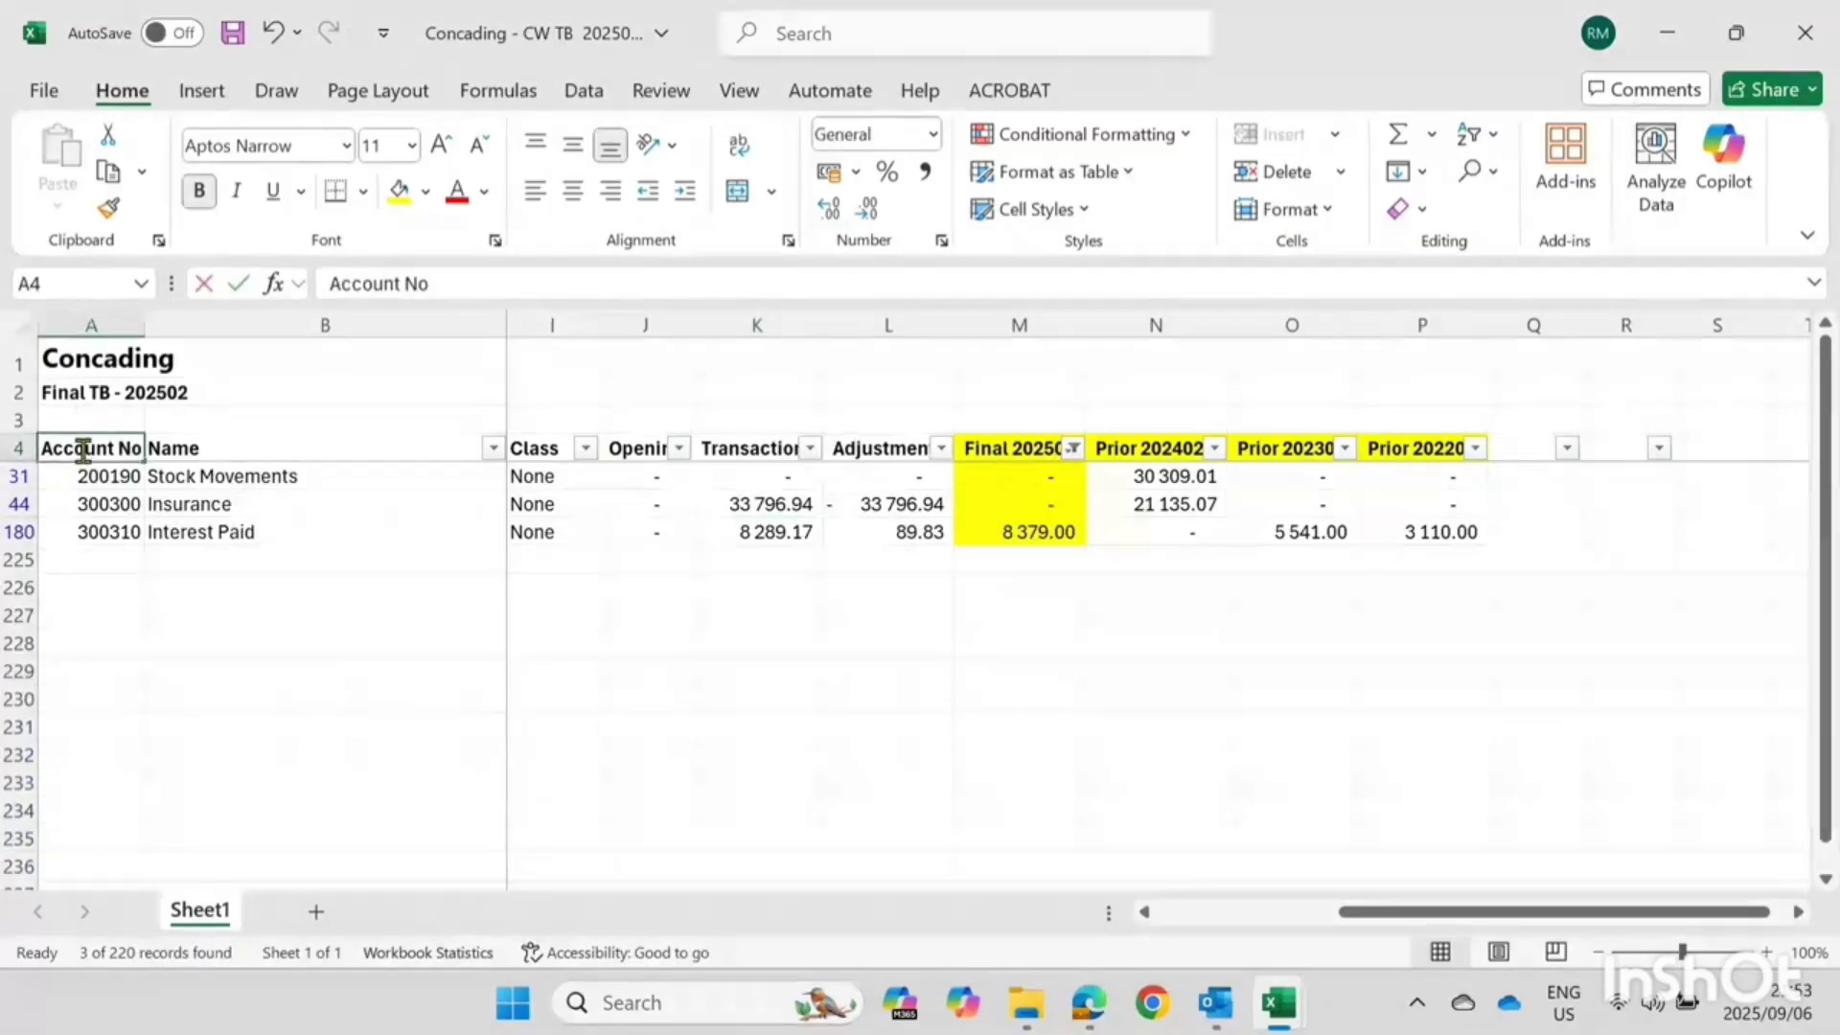
{"action": "left_click", "coordinate": [287, 476]}
{"action": "left_click", "coordinate": [142, 452]}
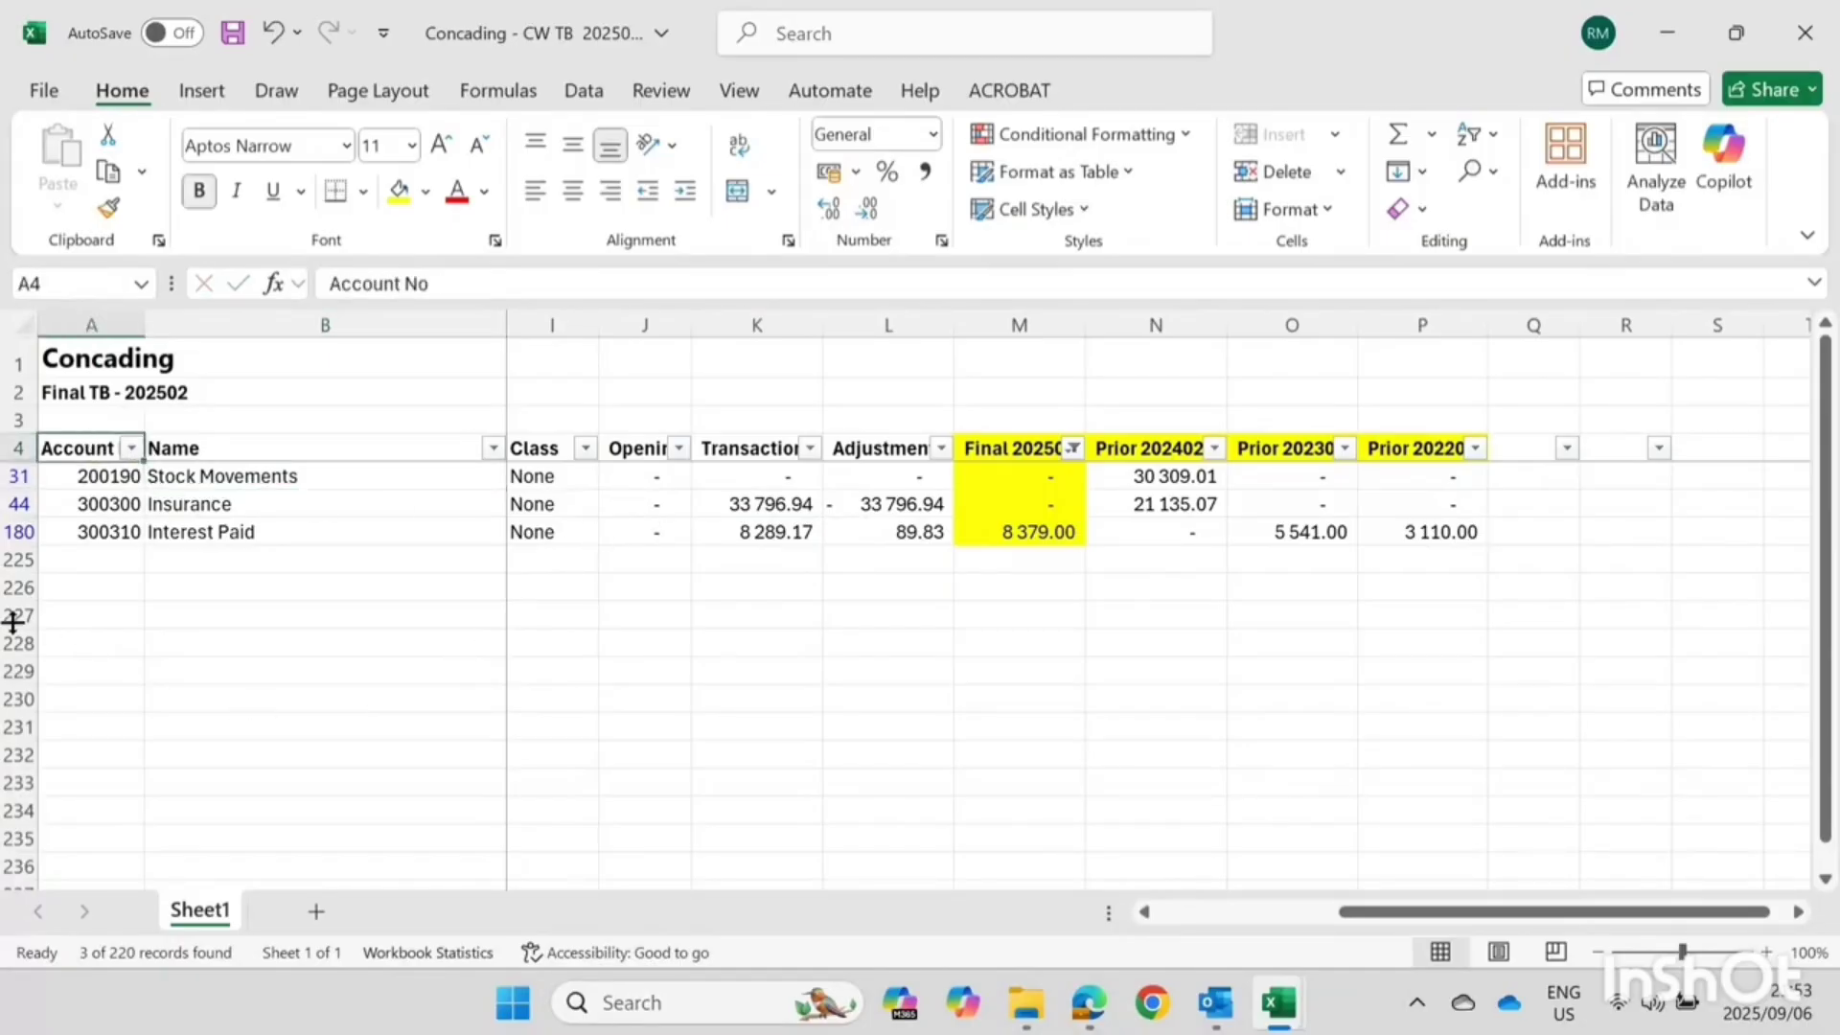
{"action": "key", "text": "shift+Right"}
{"action": "key", "text": "shift+Right"}
{"action": "key", "text": "shift+Right"}
{"action": "key", "text": "shift+Right"}
{"action": "key", "text": "shift+Right"}
{"action": "key", "text": "shift+Right"}
{"action": "key", "text": "shift+Right"}
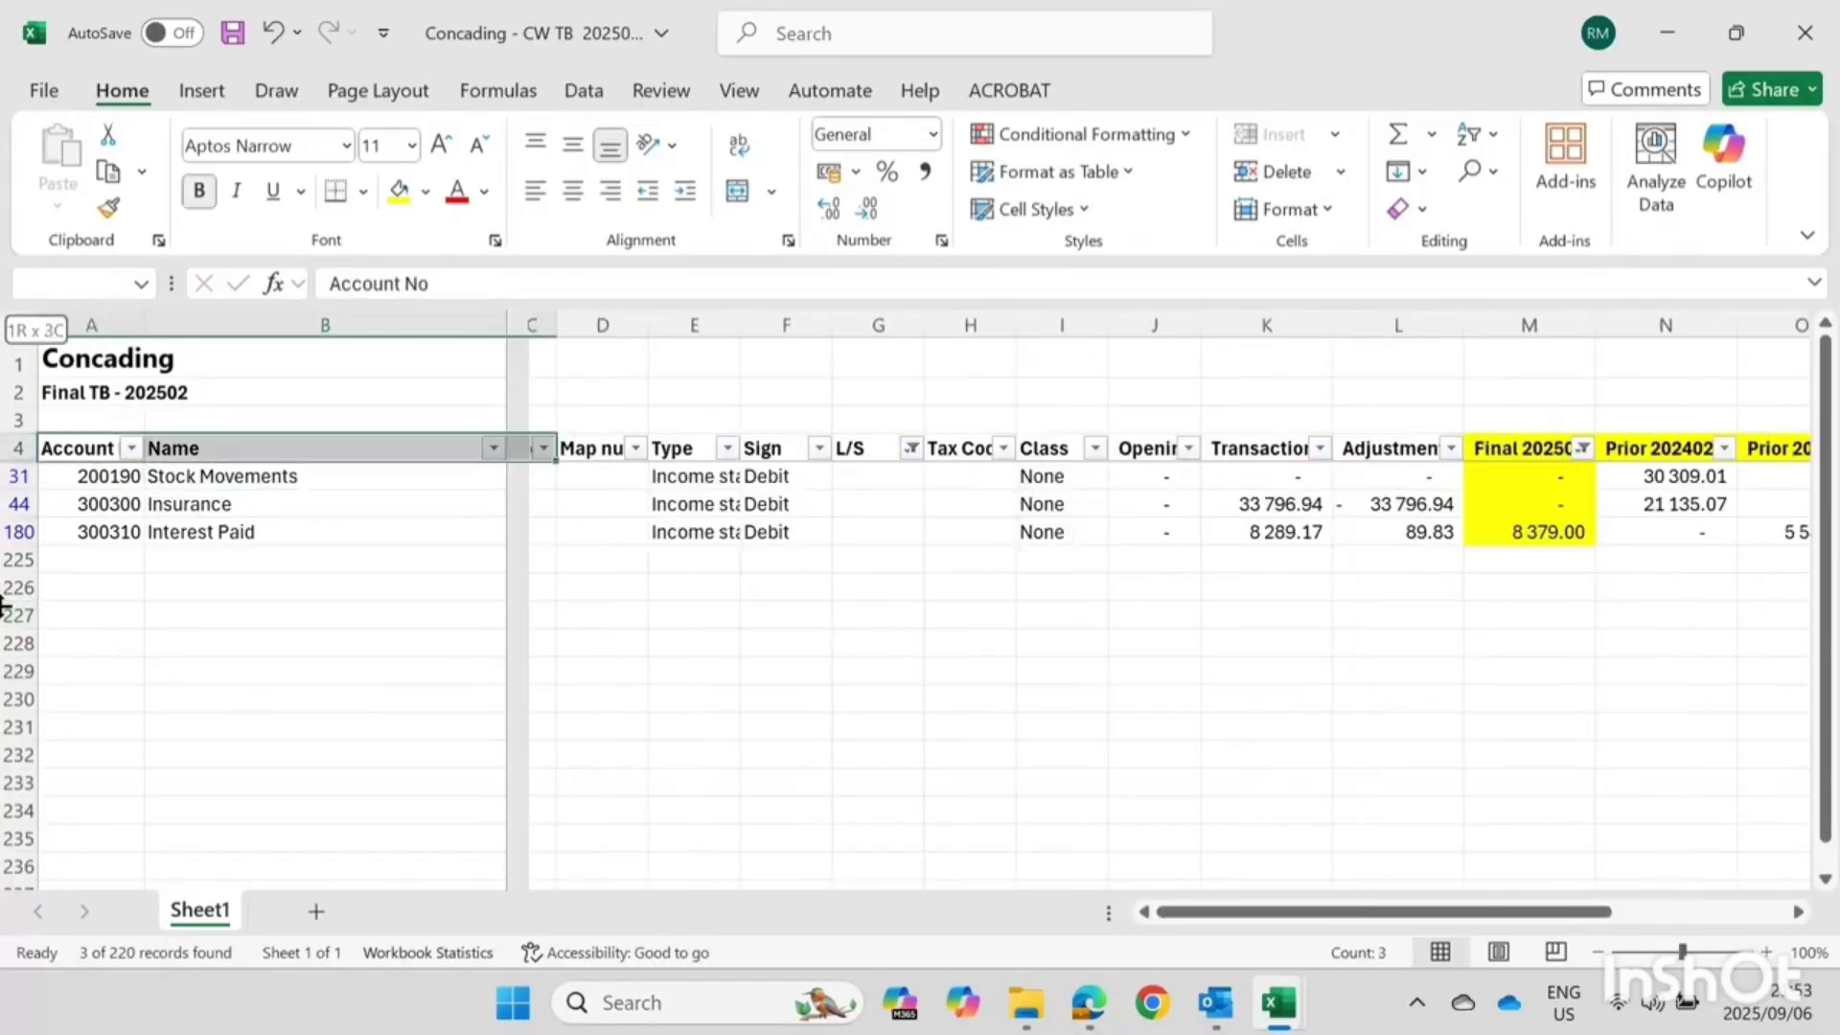
{"action": "key", "text": "shift+Right"}
{"action": "key", "text": "shift+Right"}
{"action": "key", "text": "shift+Right"}
{"action": "key", "text": "shift+Right"}
{"action": "key", "text": "shift+Right"}
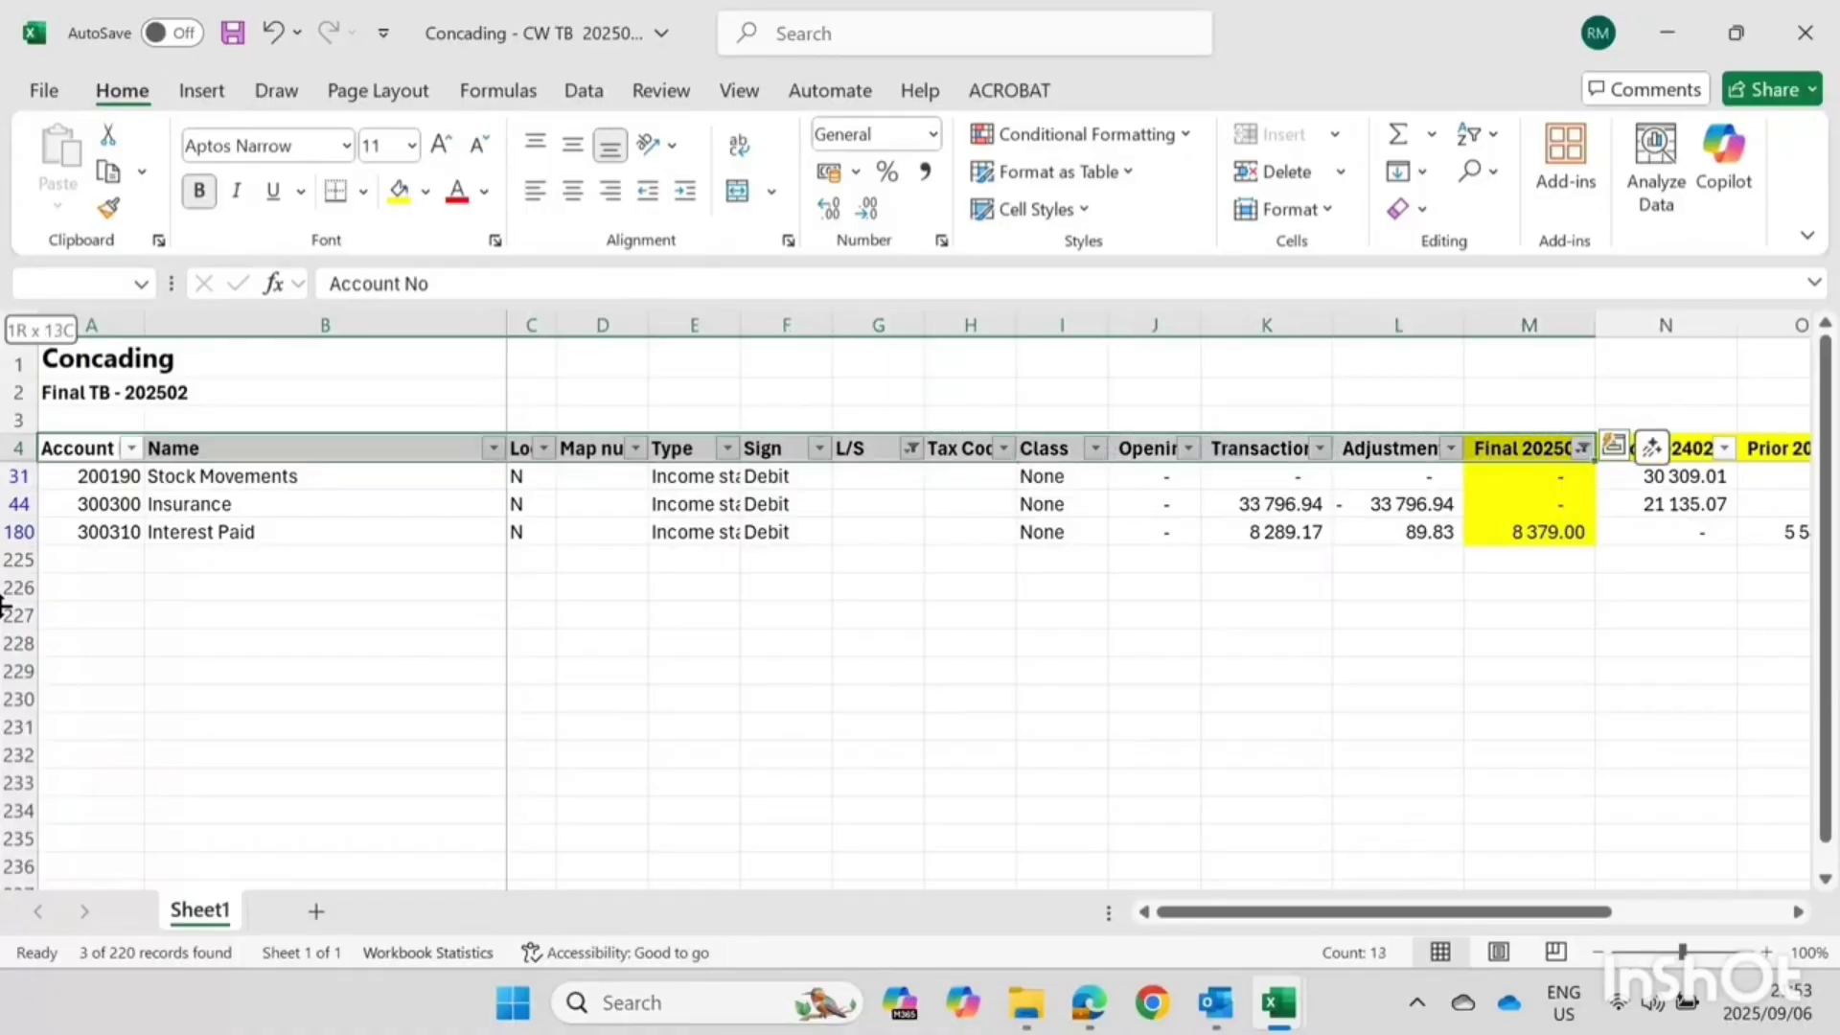
{"action": "key", "text": "shift+Right"}
{"action": "key", "text": "shift+Right"}
{"action": "key", "text": "shift+Right"}
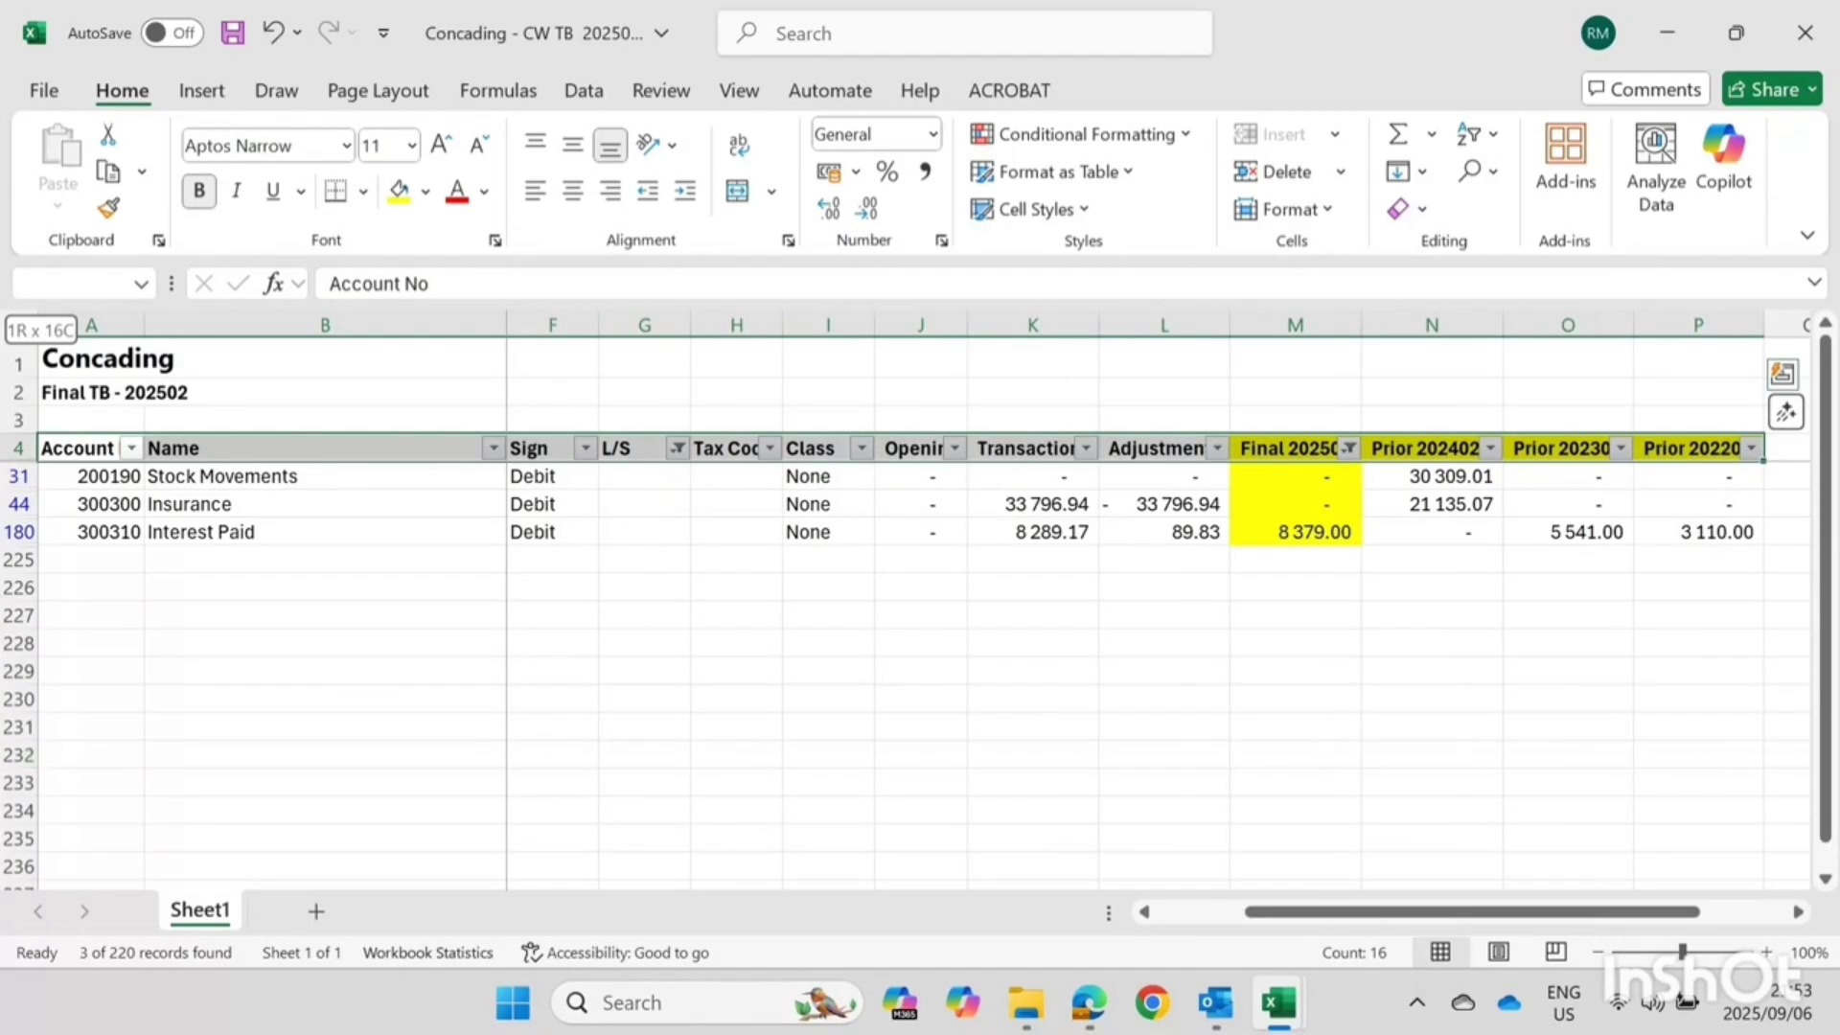
{"action": "key", "text": "shift+Right"}
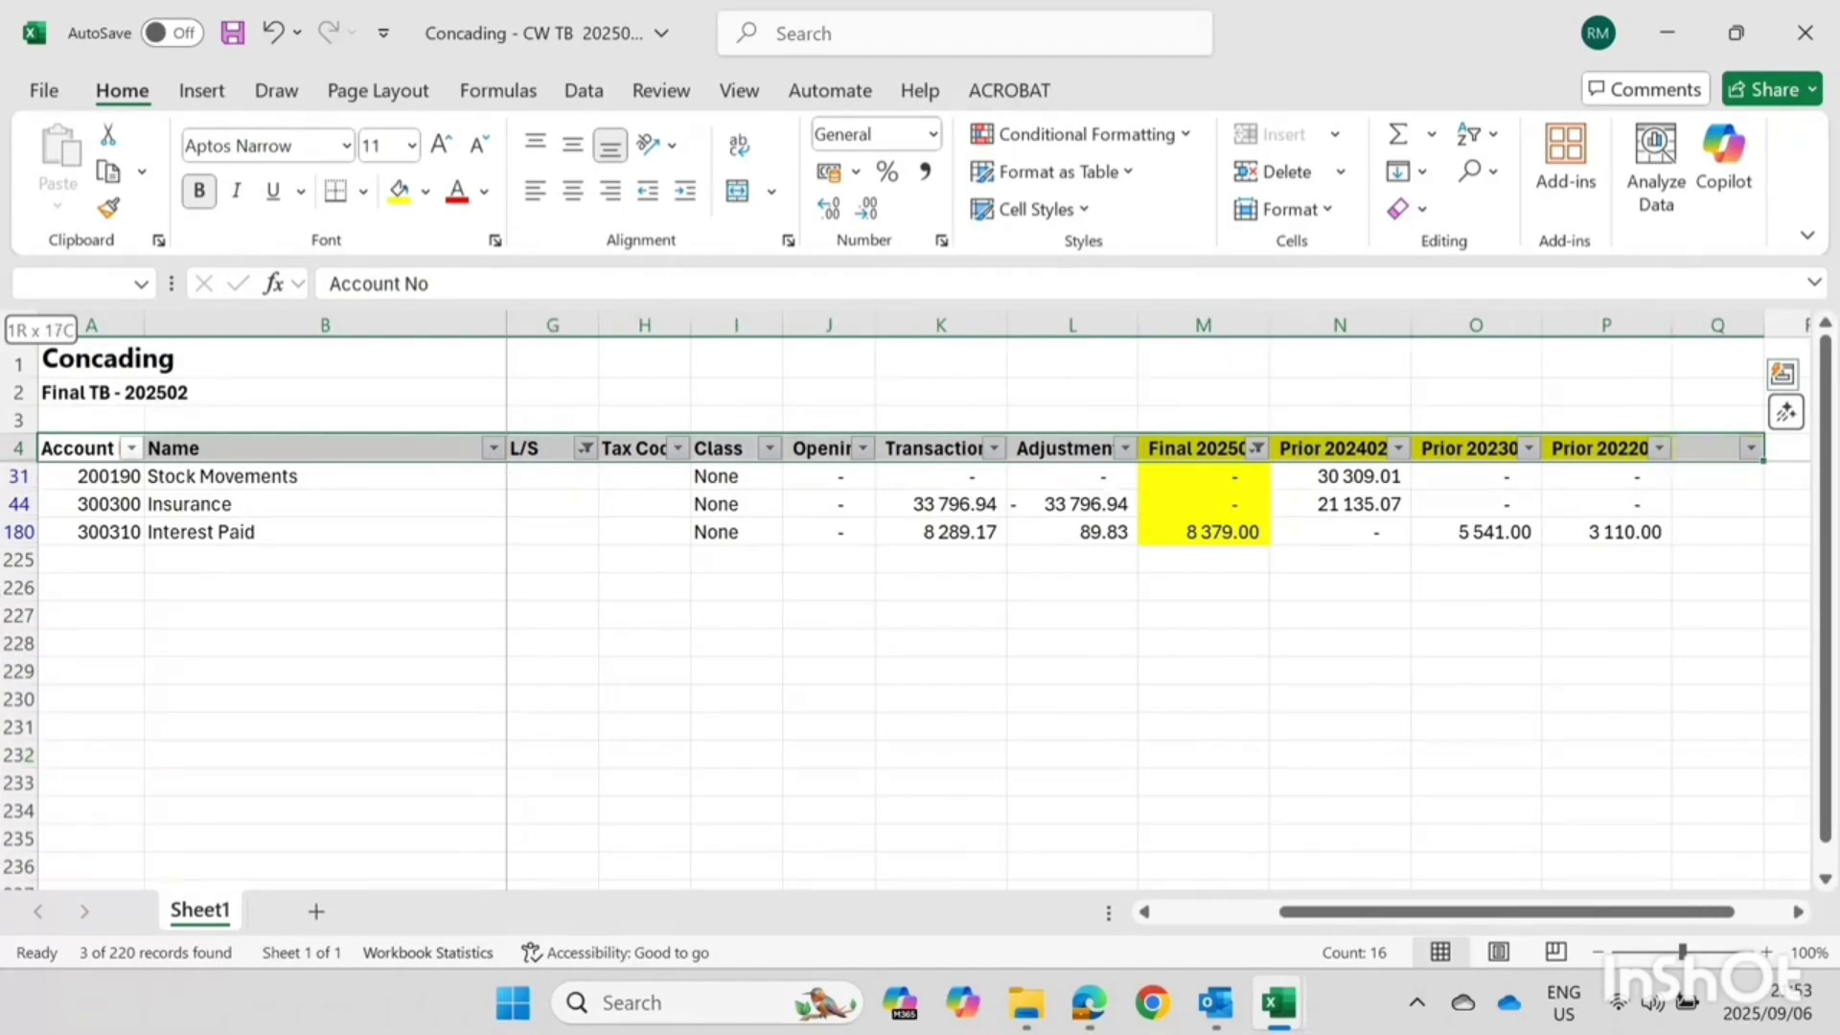
{"action": "key", "text": "shift+Left"}
{"action": "key", "text": "shift+Down"}
{"action": "key", "text": "shift+Down"}
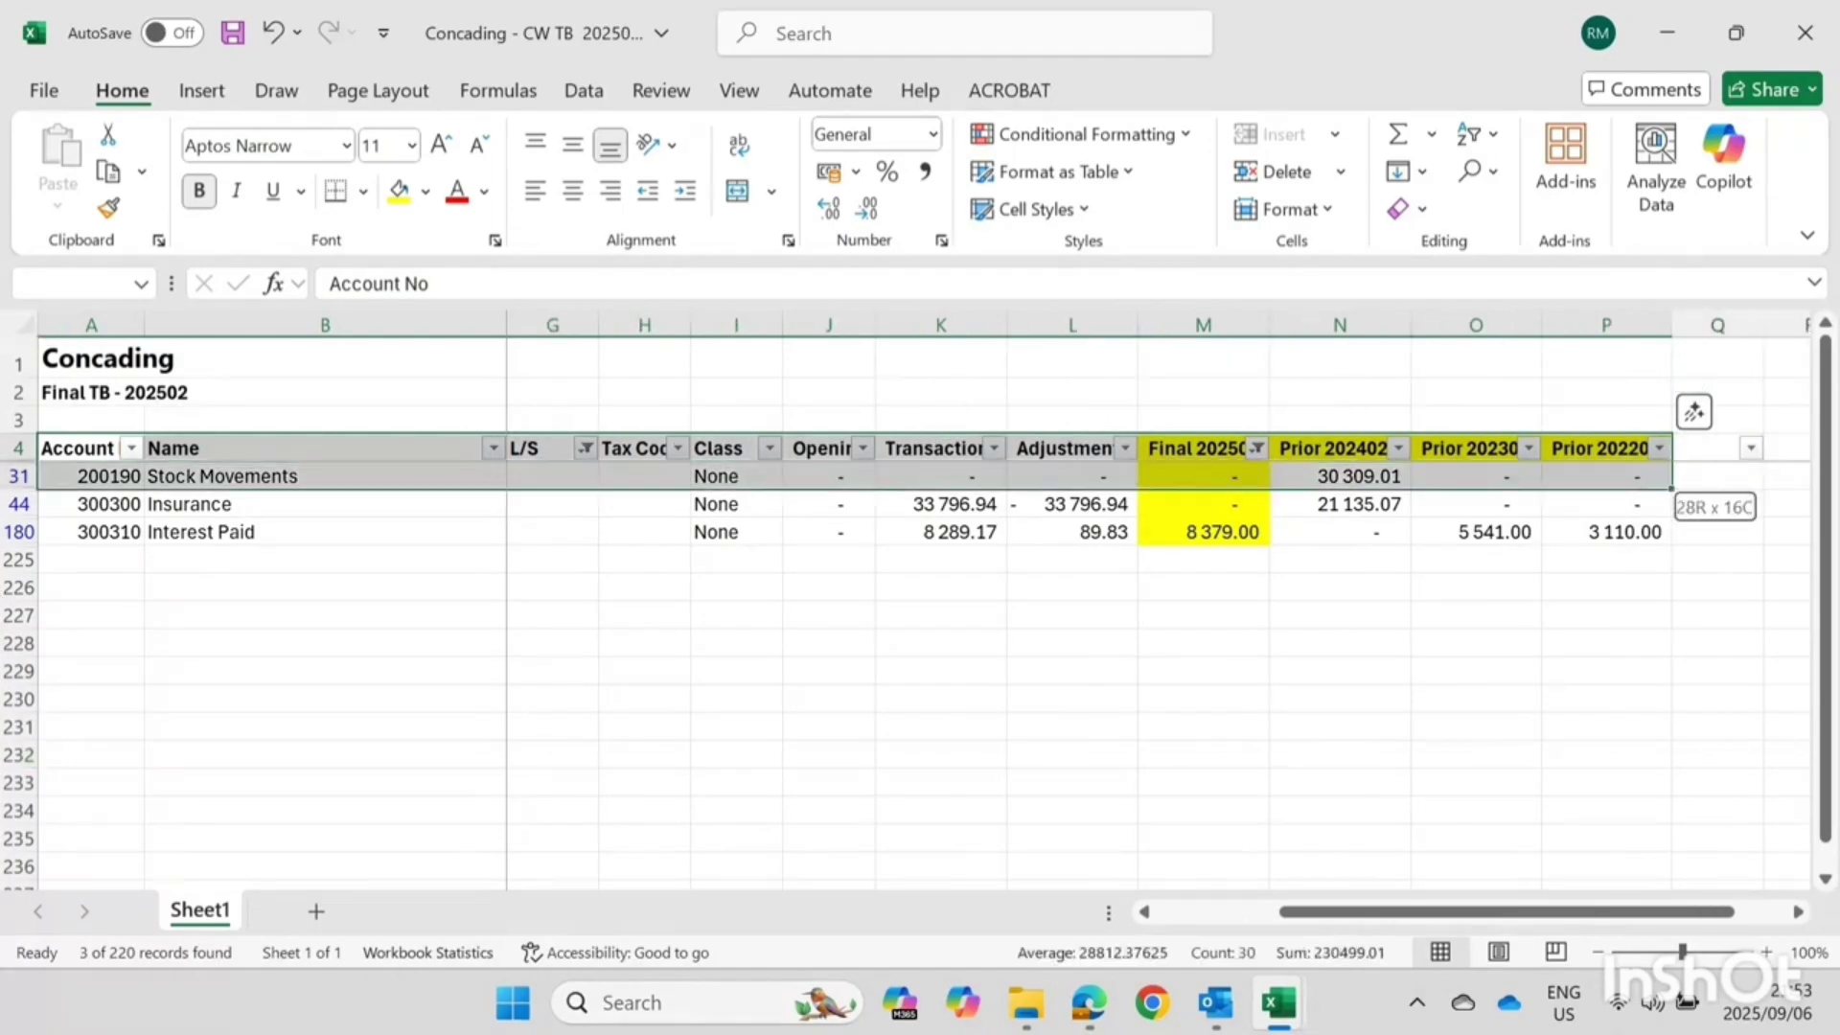
{"action": "key", "text": "shift+Down"}
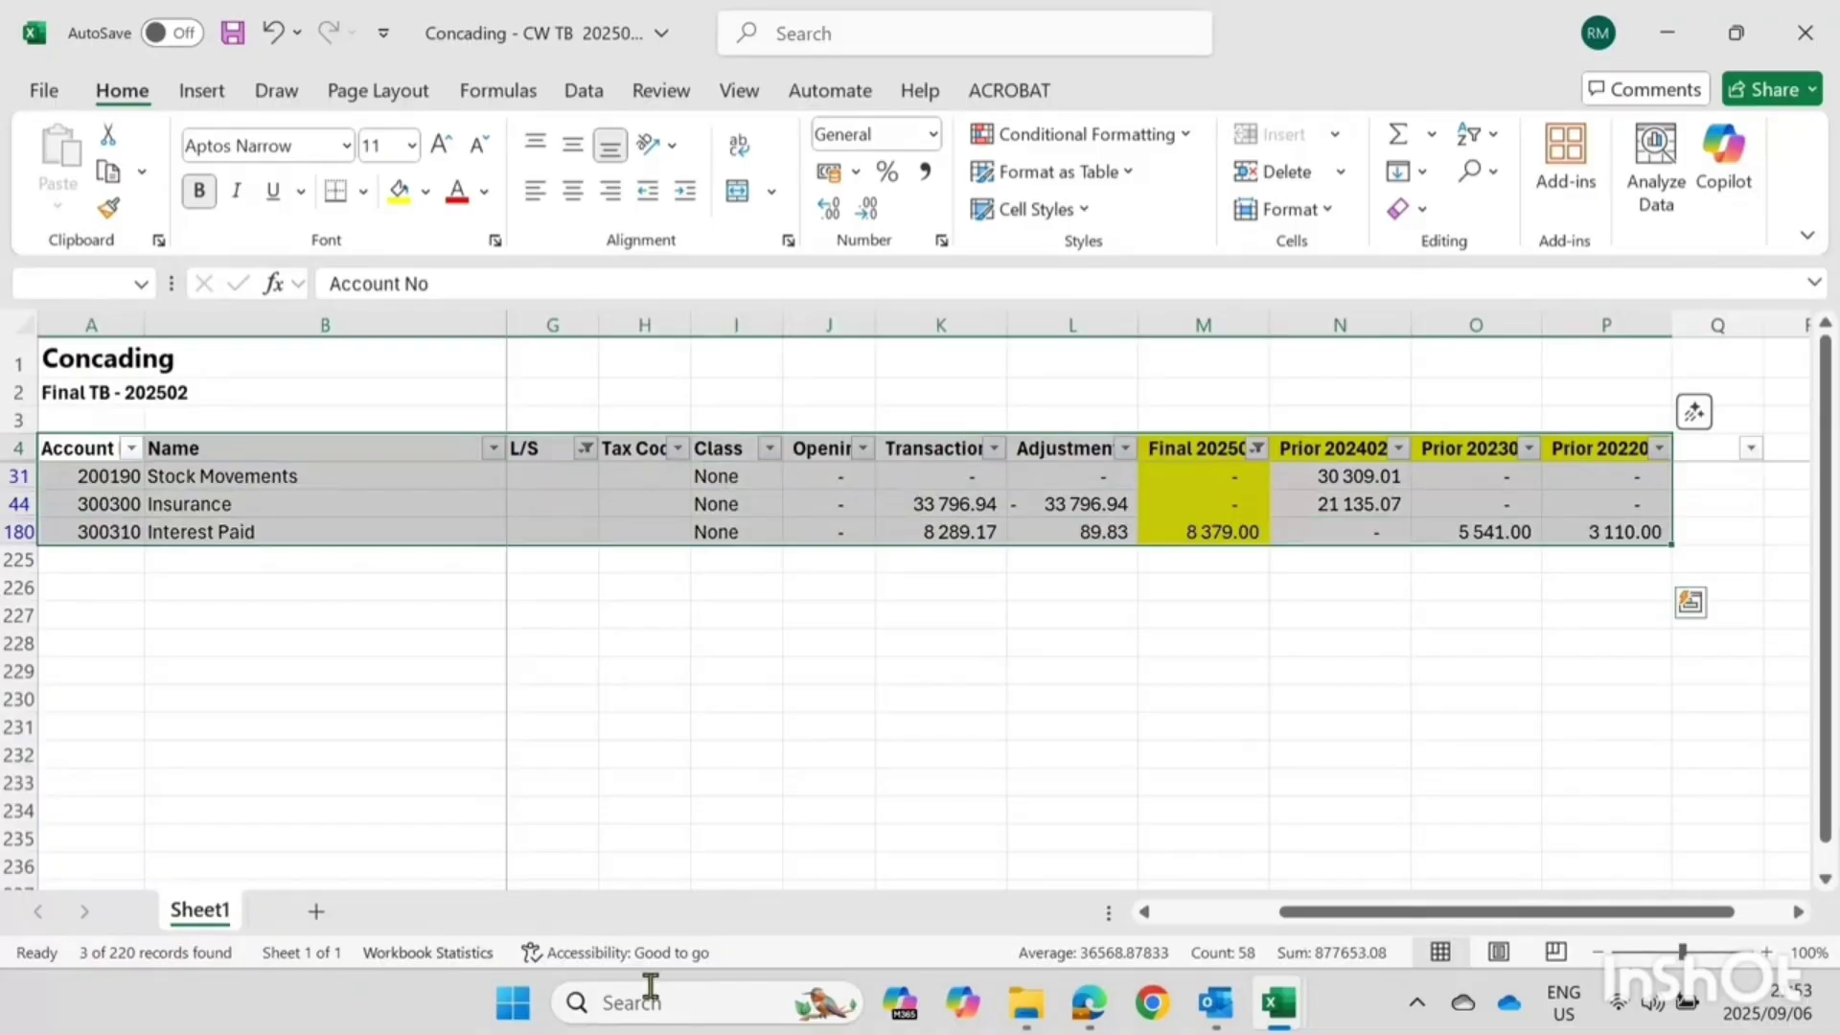
{"action": "key", "text": "ctrl+c"}
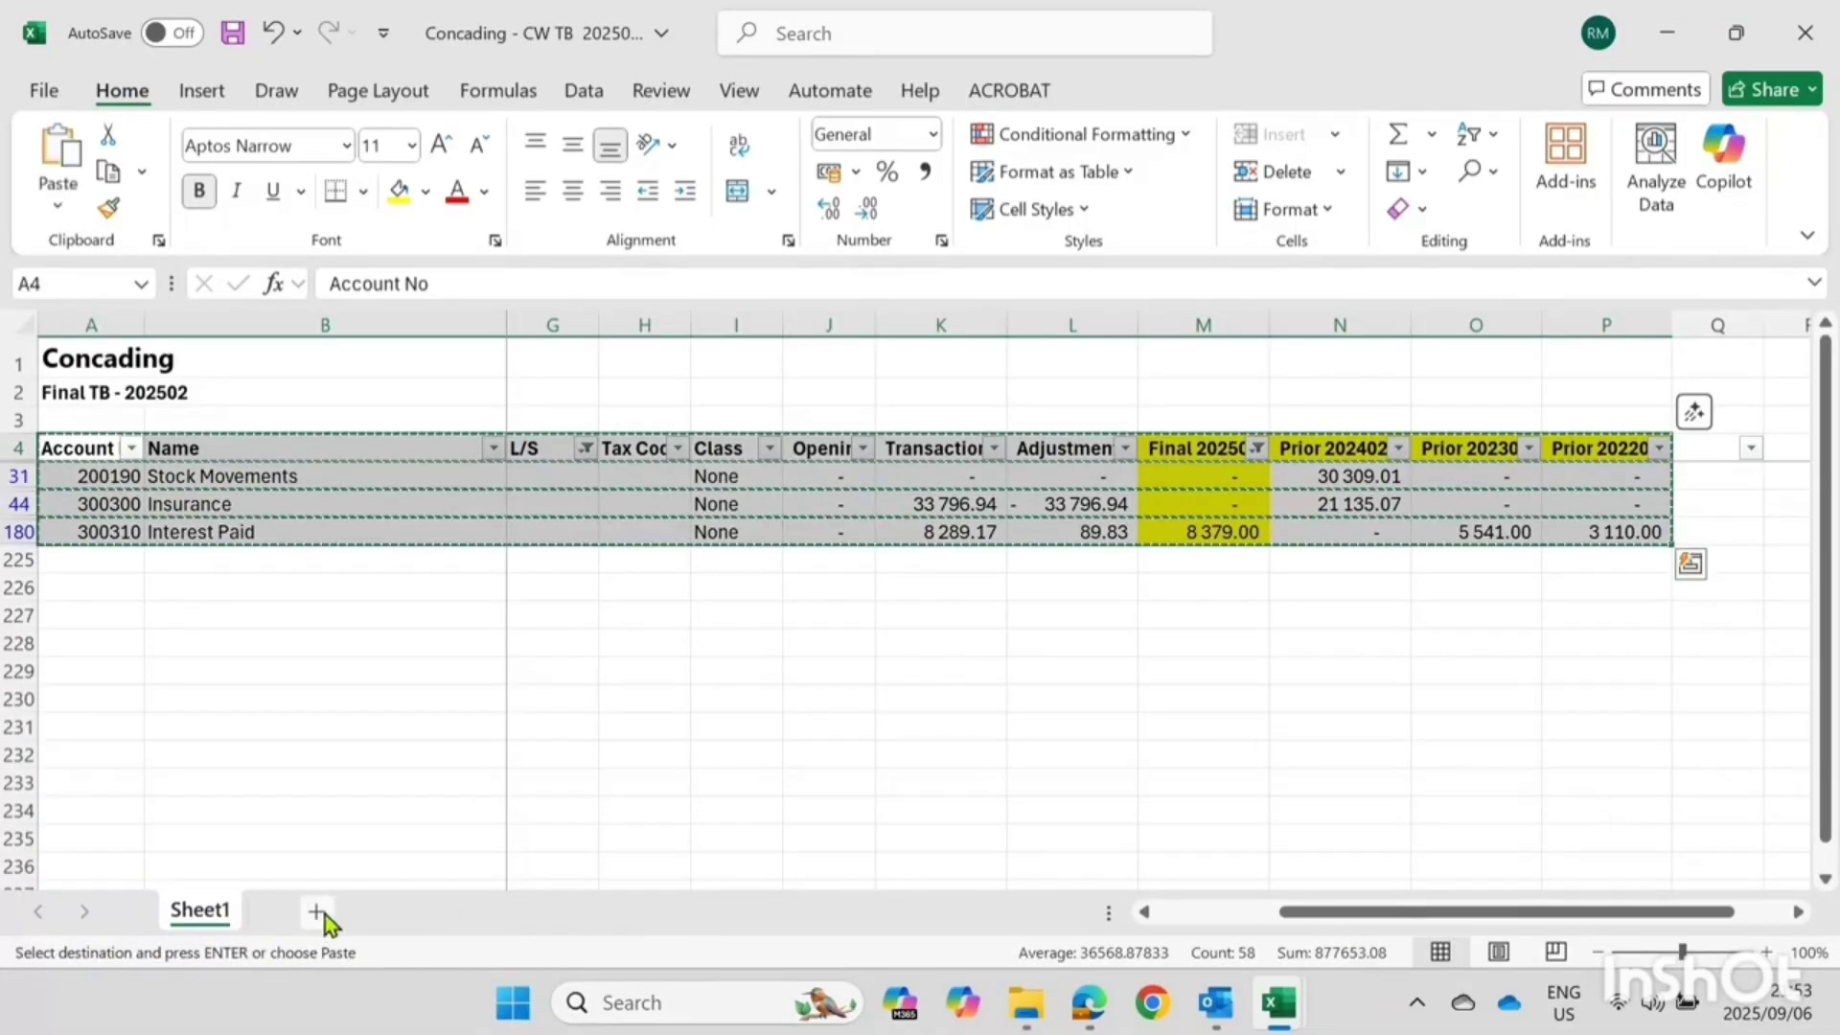
Add a new worksheet and paste the copied account rows starting at cell A3
{"action": "left_click", "coordinate": [319, 914]}
{"action": "left_click", "coordinate": [106, 411]}
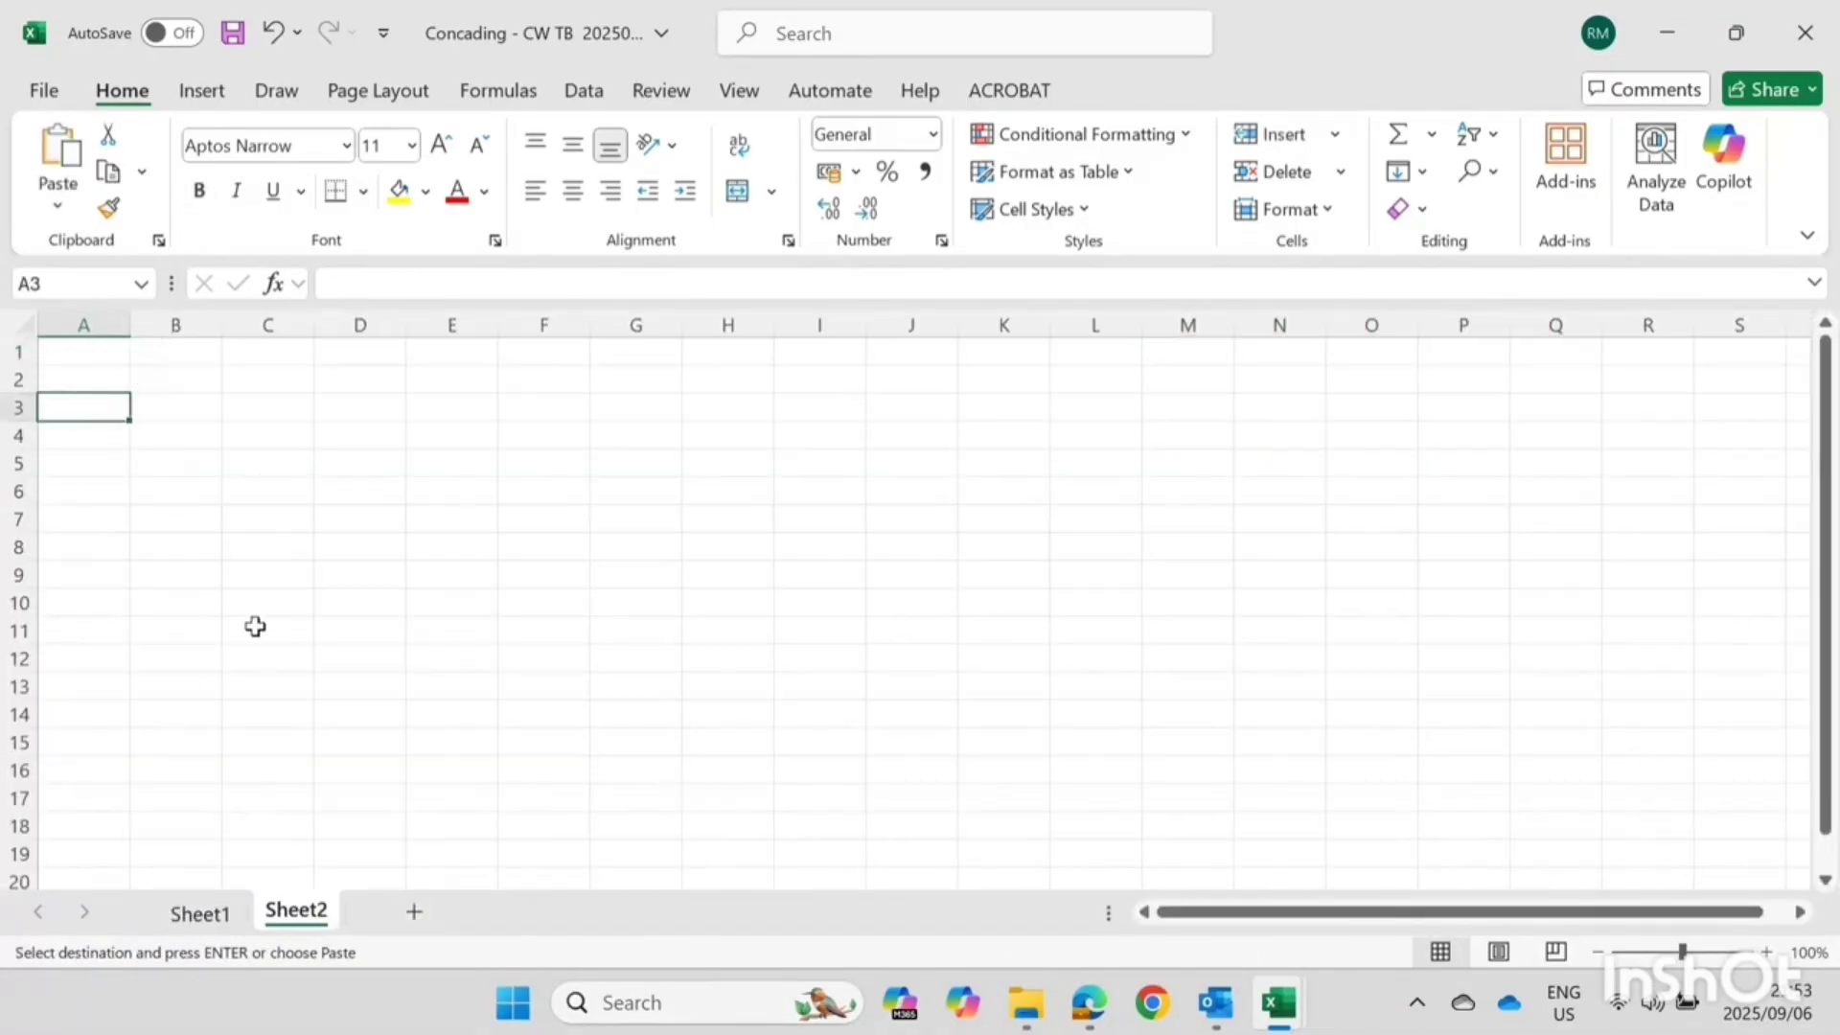
{"action": "key", "text": "ctrl+v"}
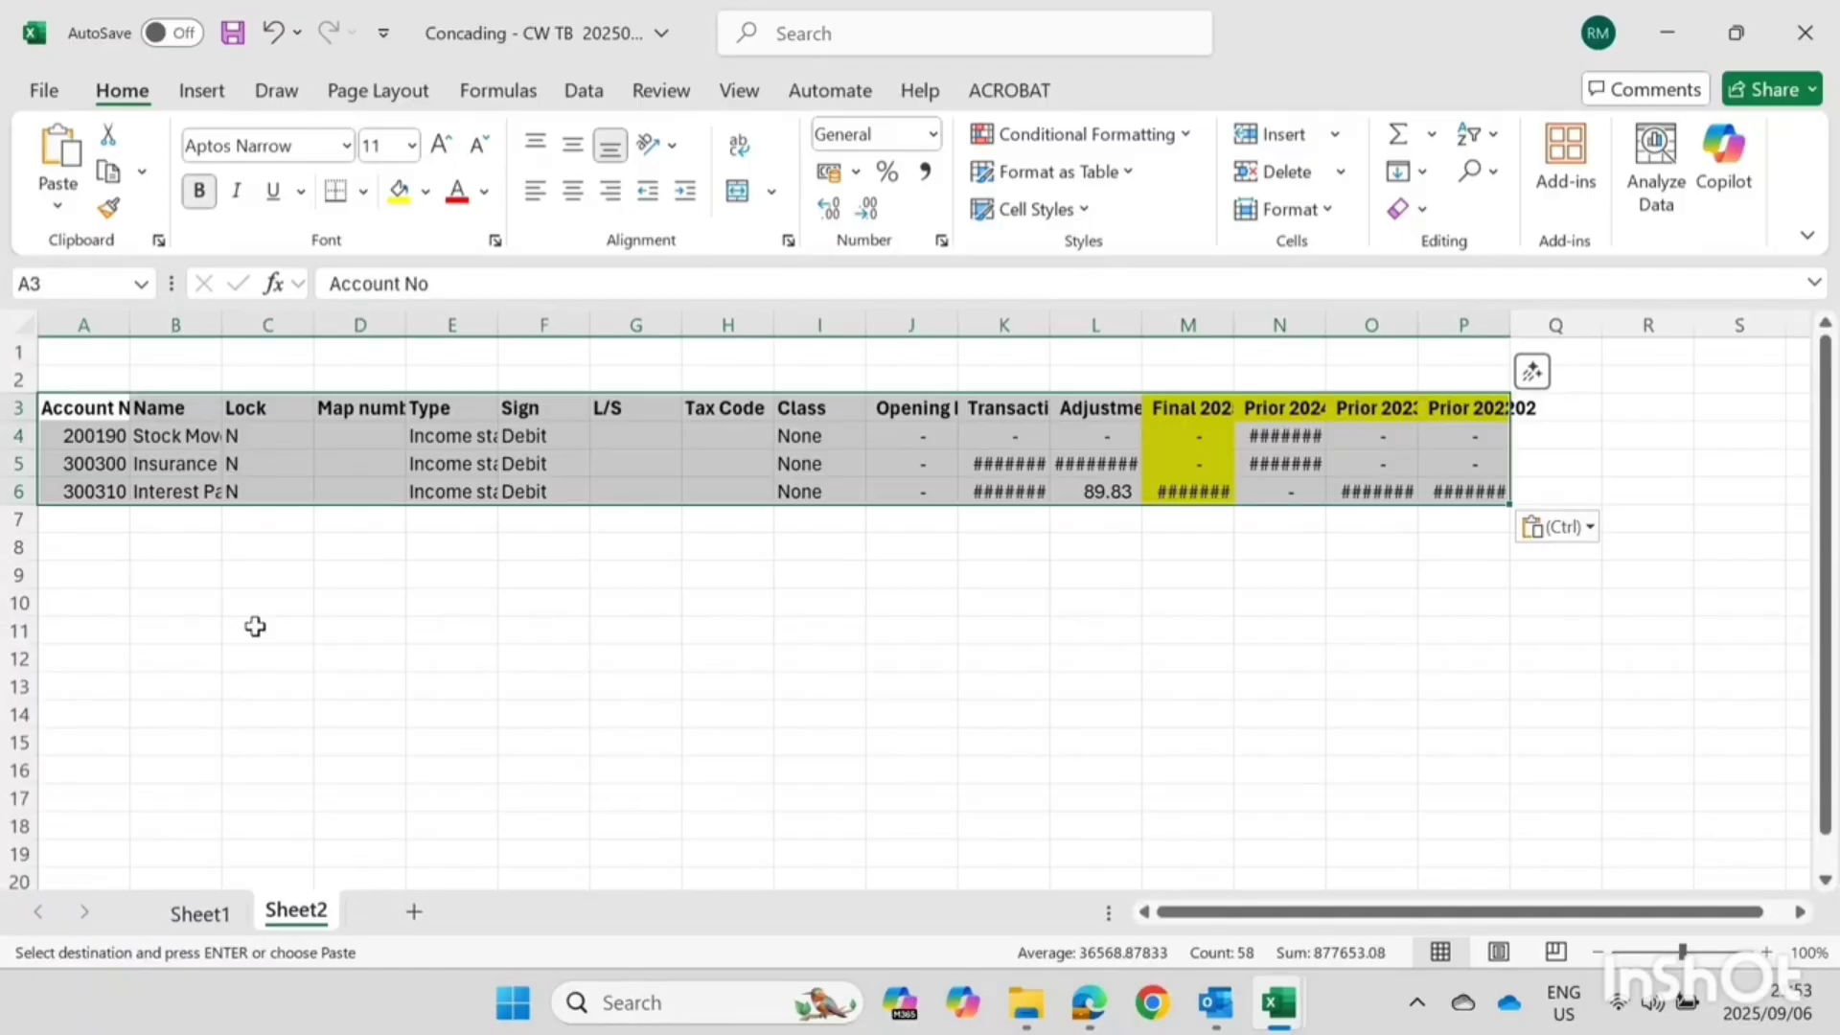
Copy the pasted table on Sheet2 and check it against the filtered rows on Sheet1
{"action": "key", "text": "ctrl+c"}
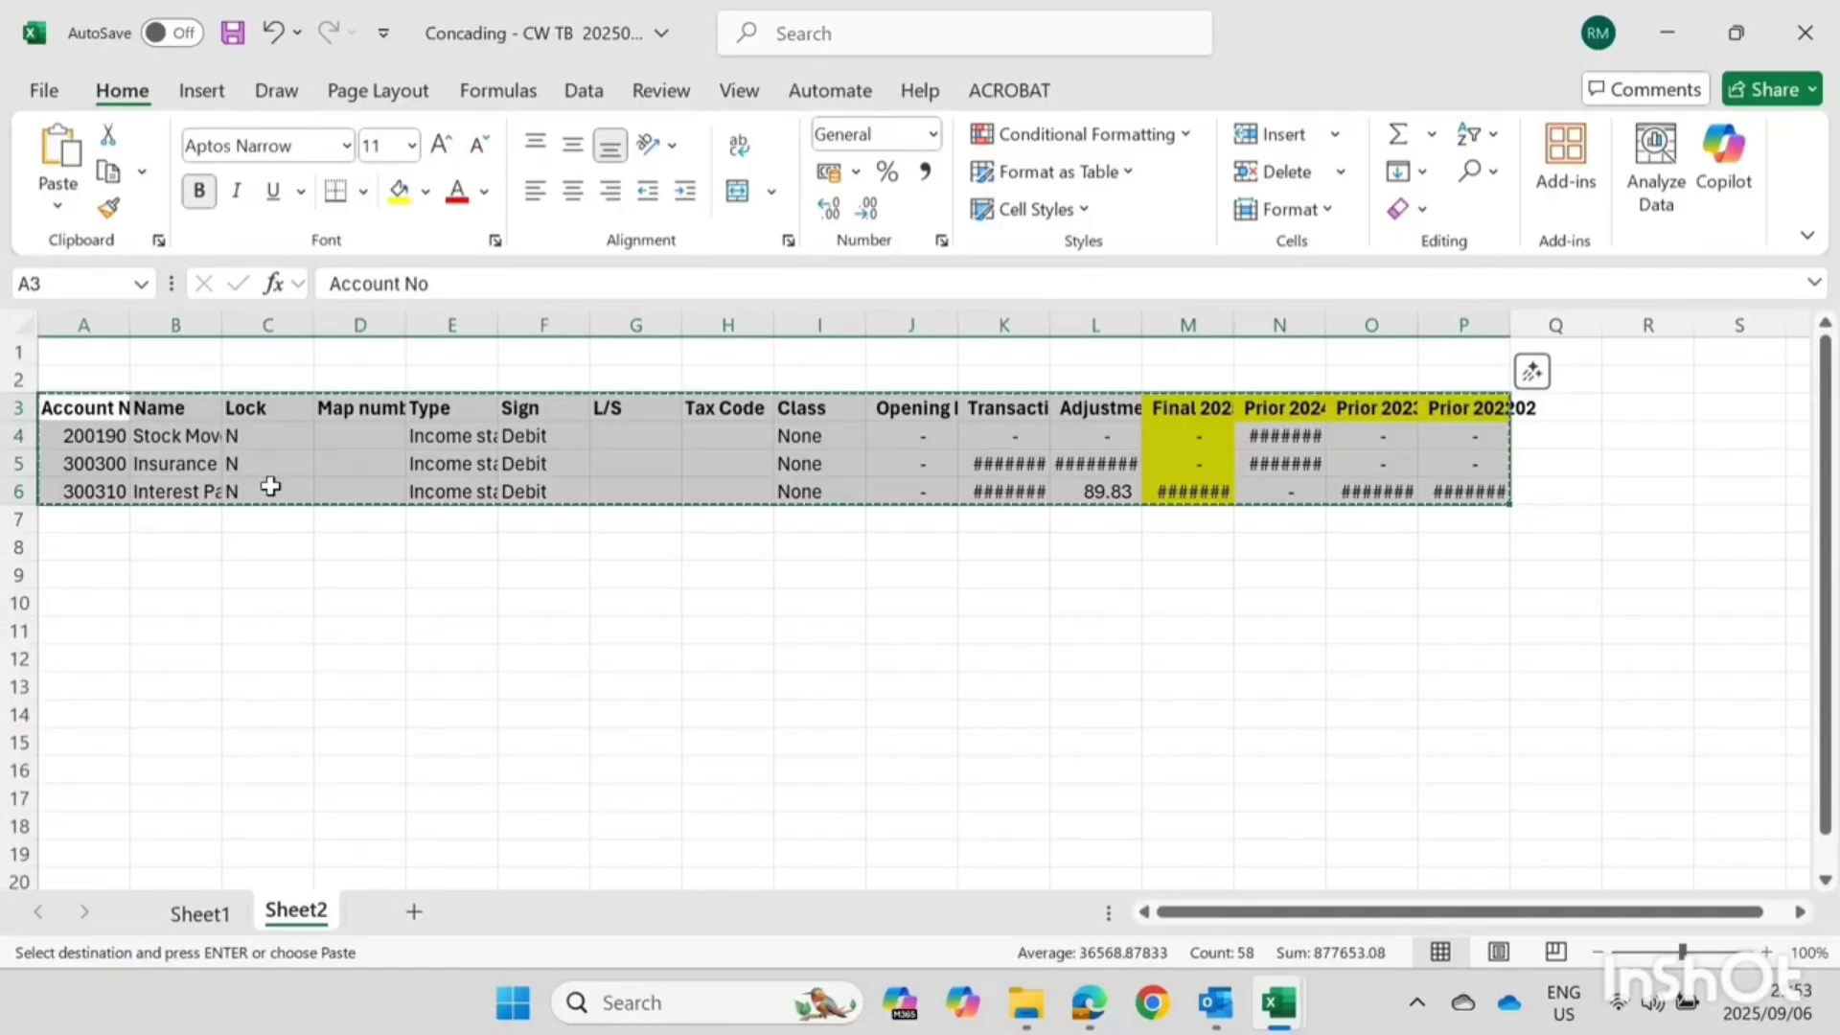
{"action": "left_click", "coordinate": [201, 915]}
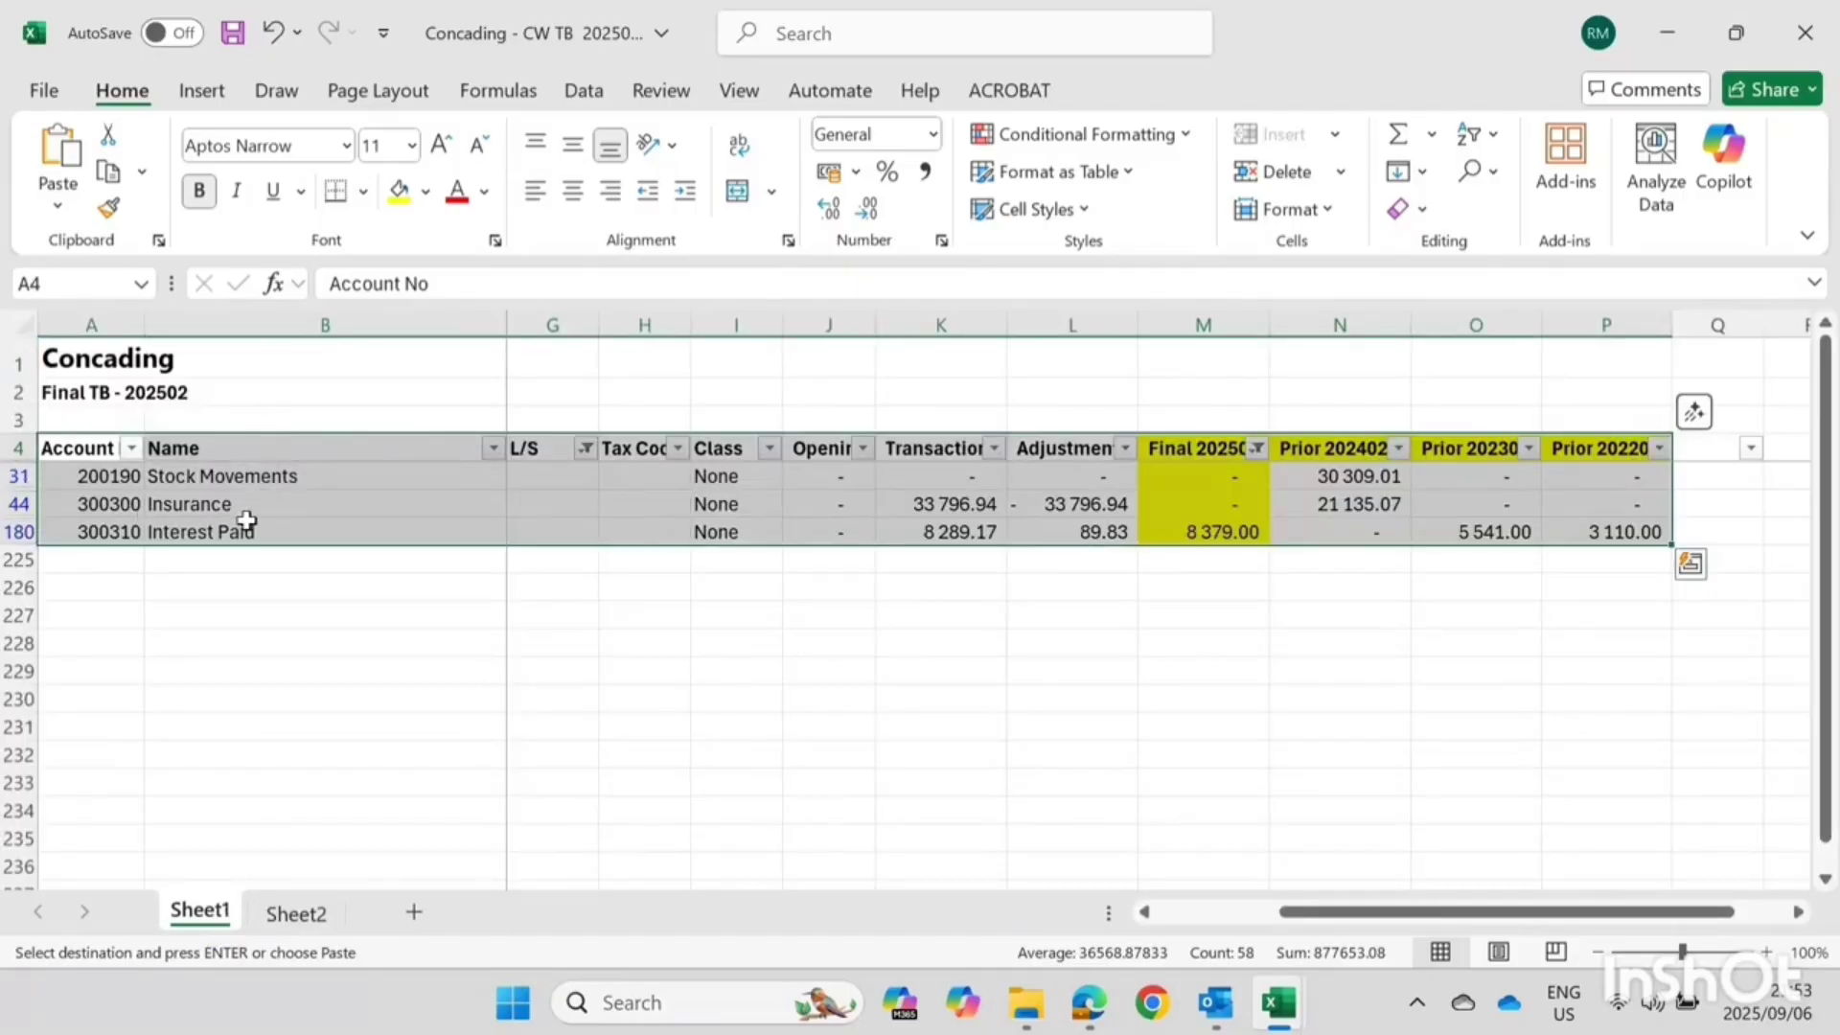
{"action": "left_click", "coordinate": [299, 915]}
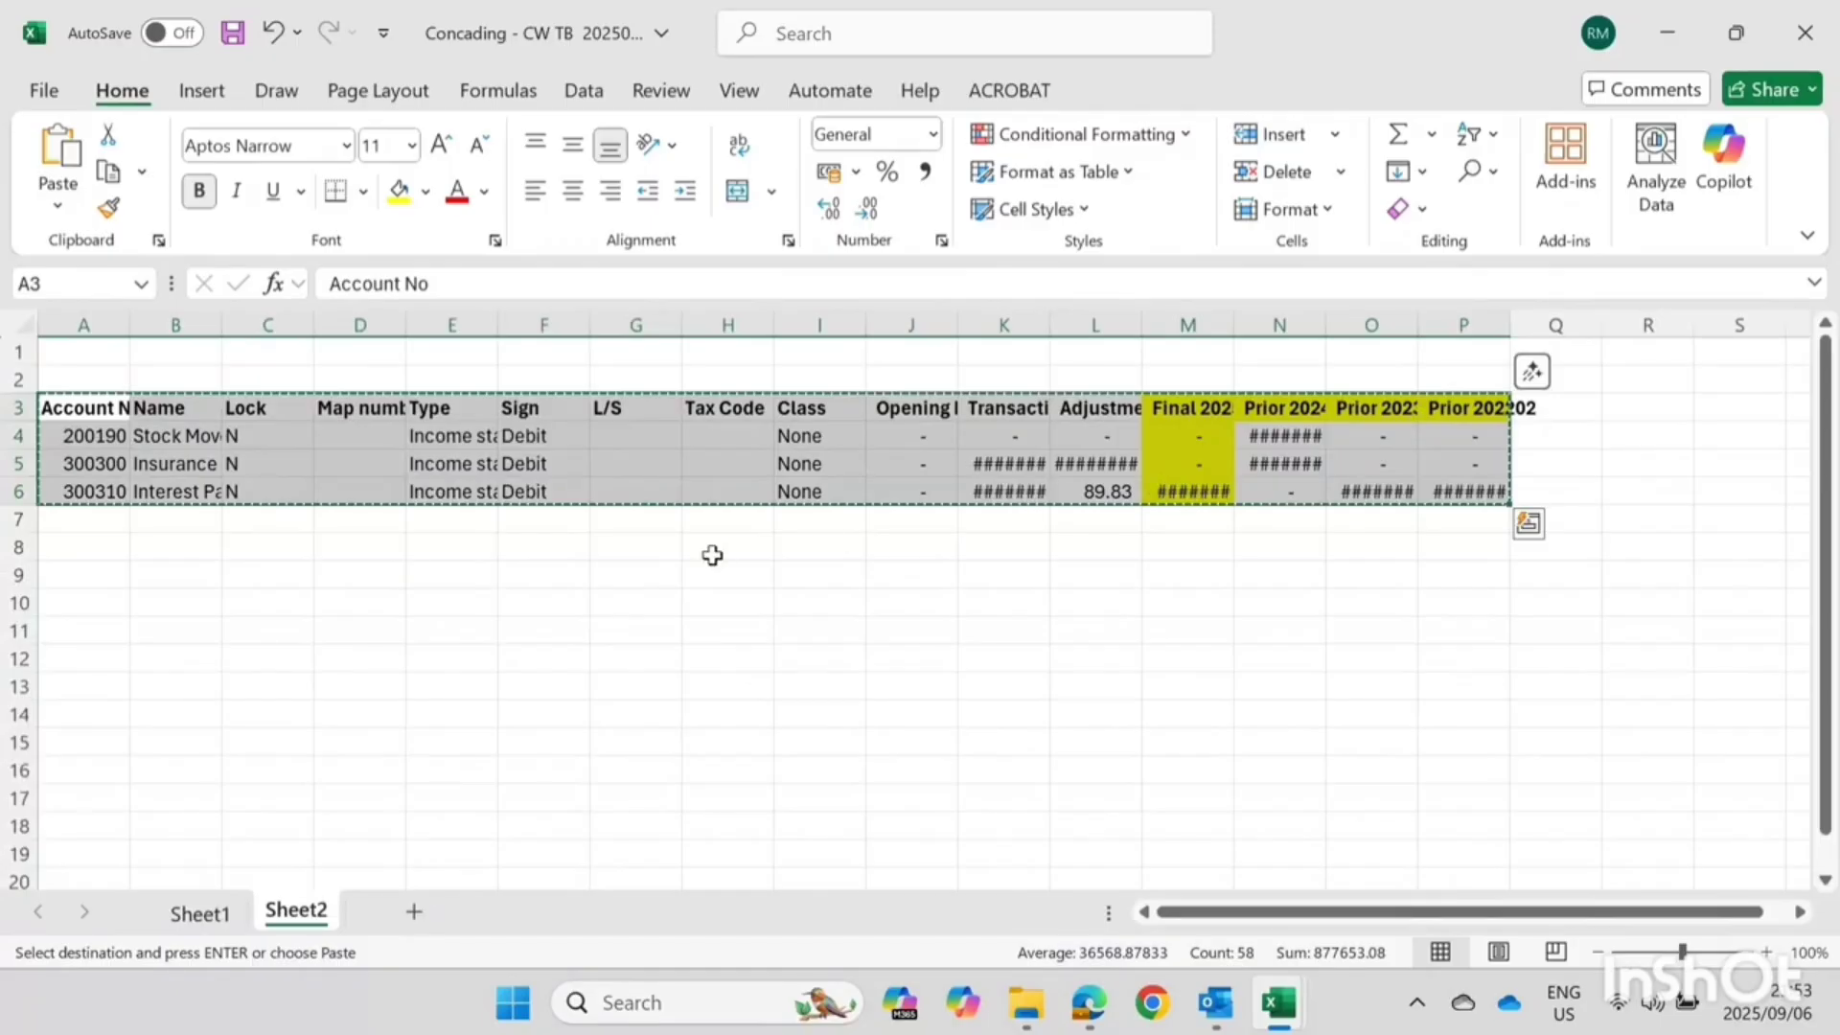
Switch to the Edge window with the support portal and open the Mulakhulu priority jobs page
{"action": "left_click", "coordinate": [1088, 1002]}
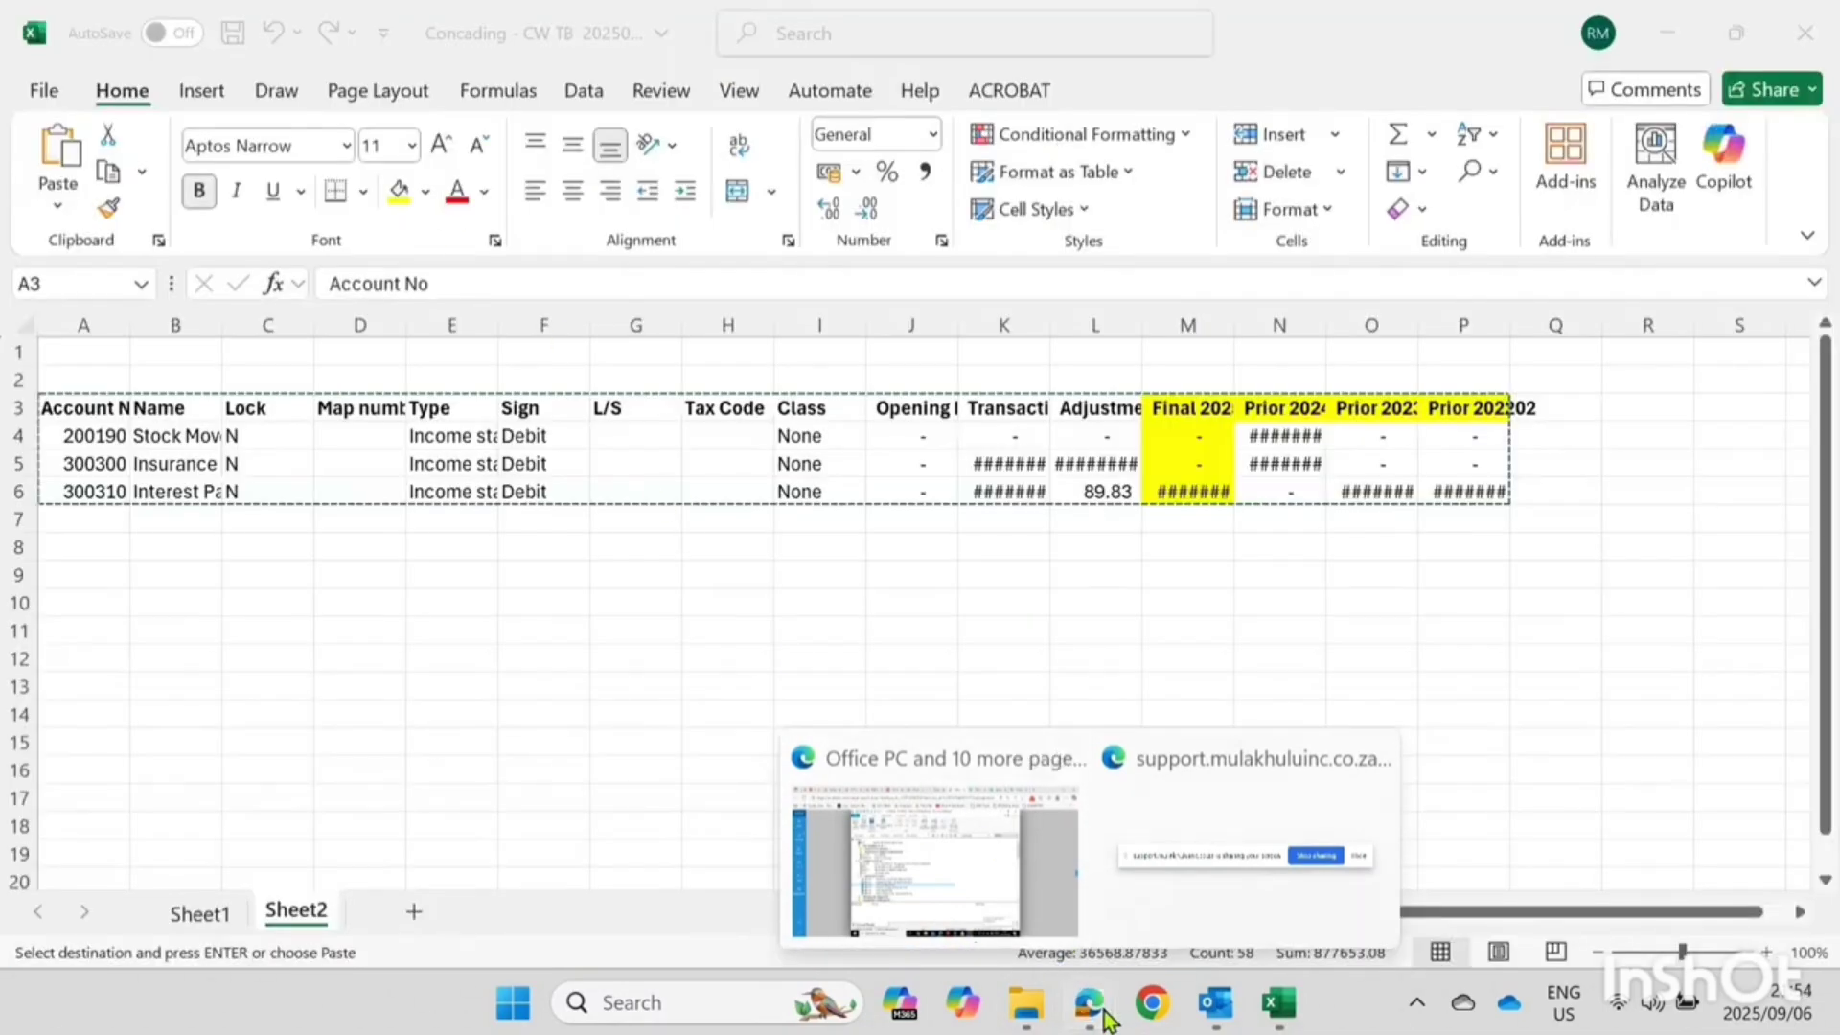
{"action": "left_click", "coordinate": [944, 896]}
{"action": "left_click", "coordinate": [256, 27]}
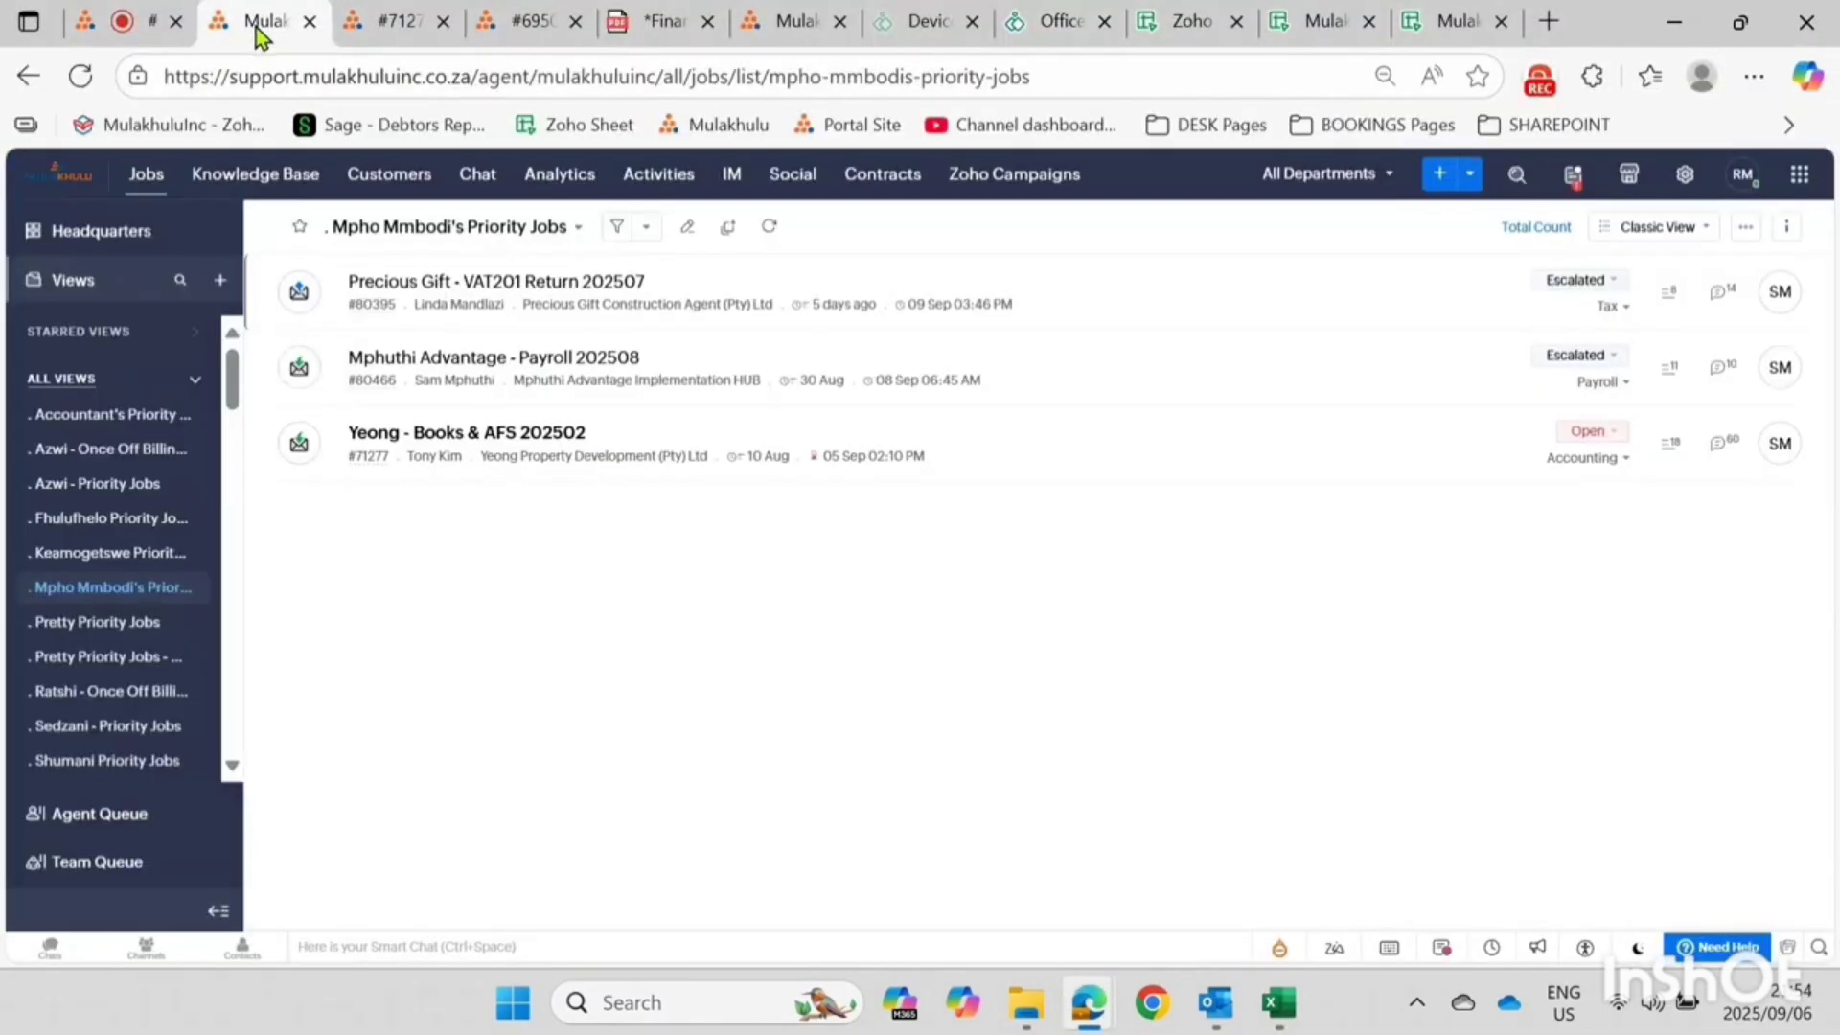
Post a private comment on the Concading - Books & AFS 202502 (V) job: "Here are the unassigned Accounts:" followed by the copied account table
{"action": "left_click", "coordinate": [533, 32]}
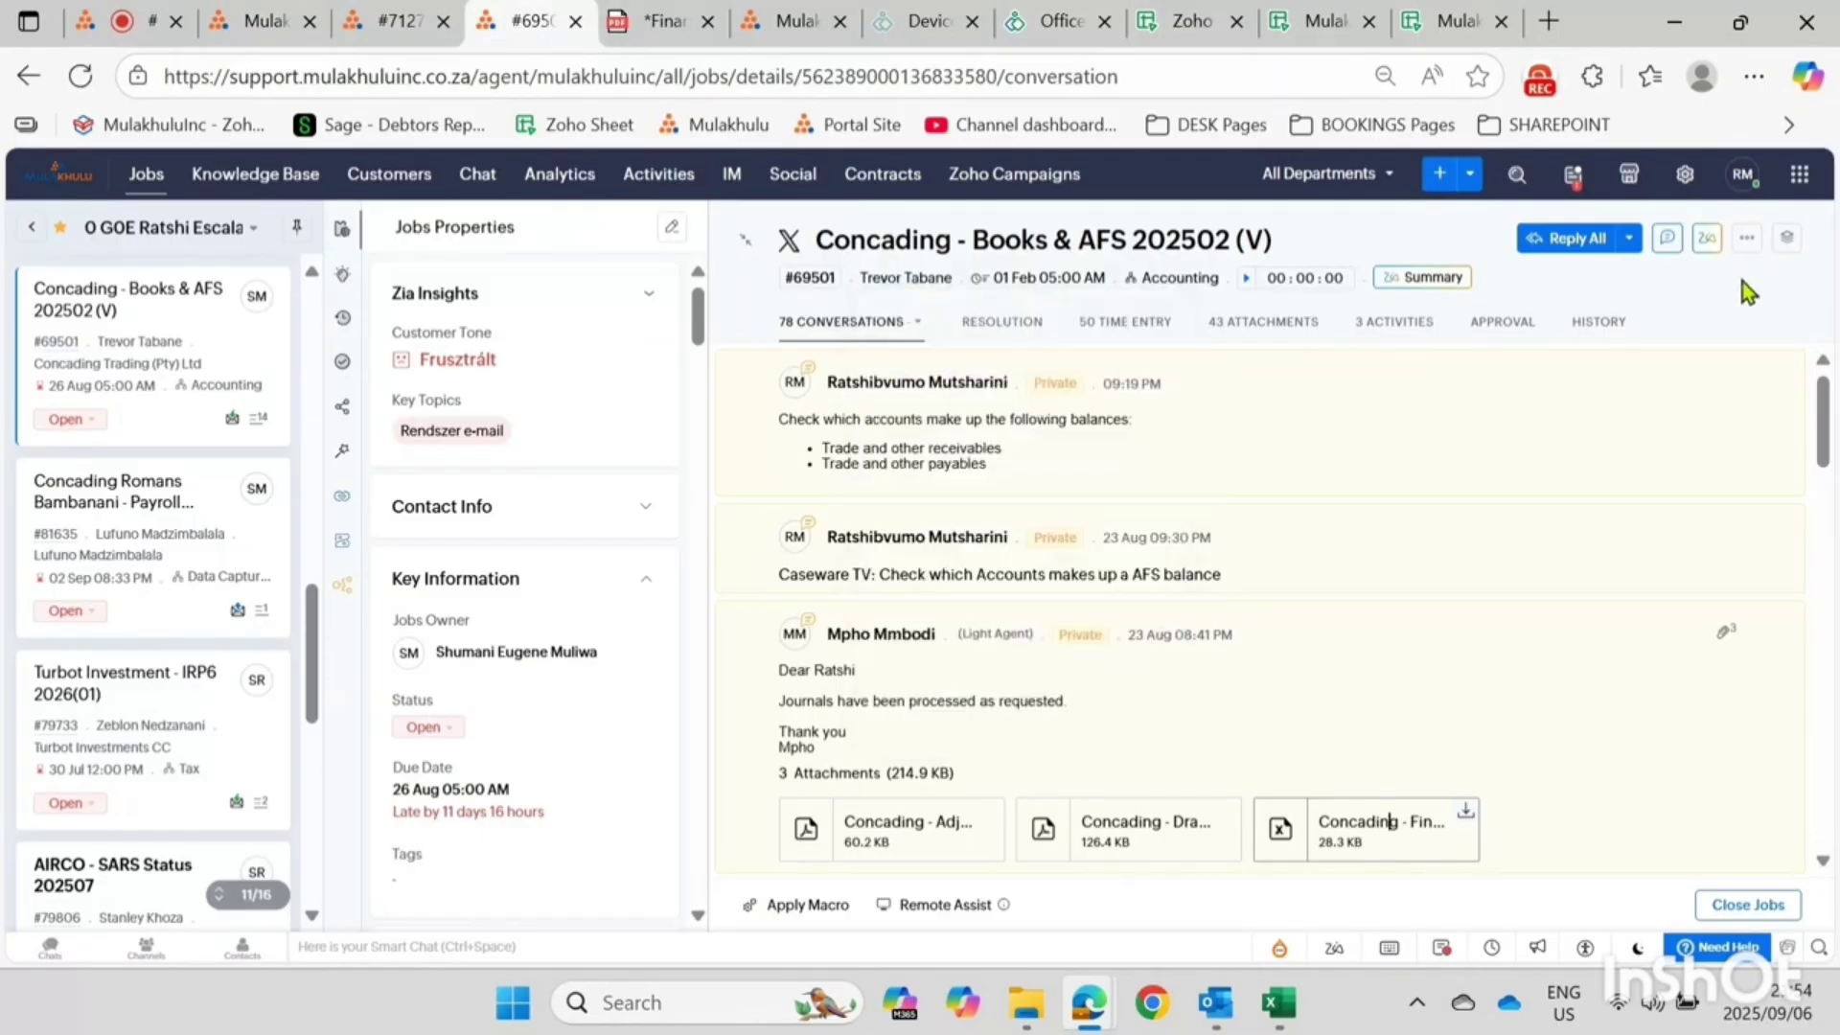
{"action": "left_click", "coordinate": [1667, 240]}
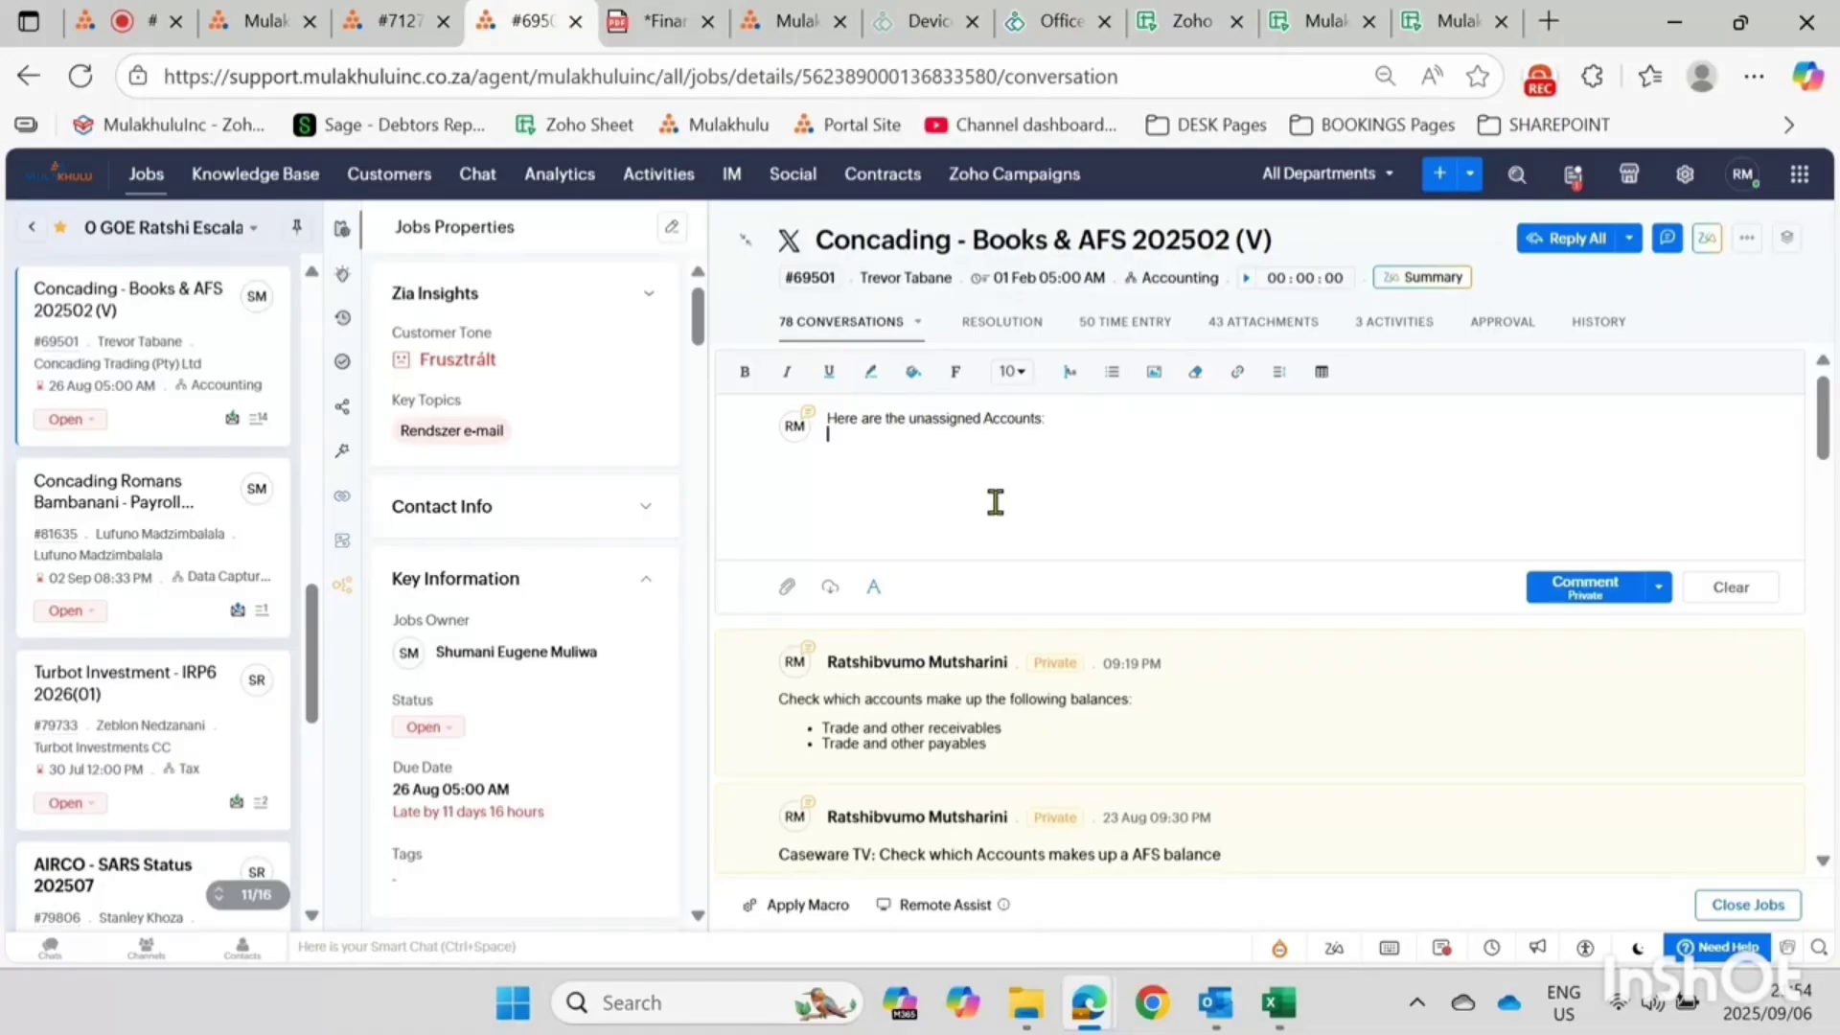
{"action": "key", "text": "ctrl+v"}
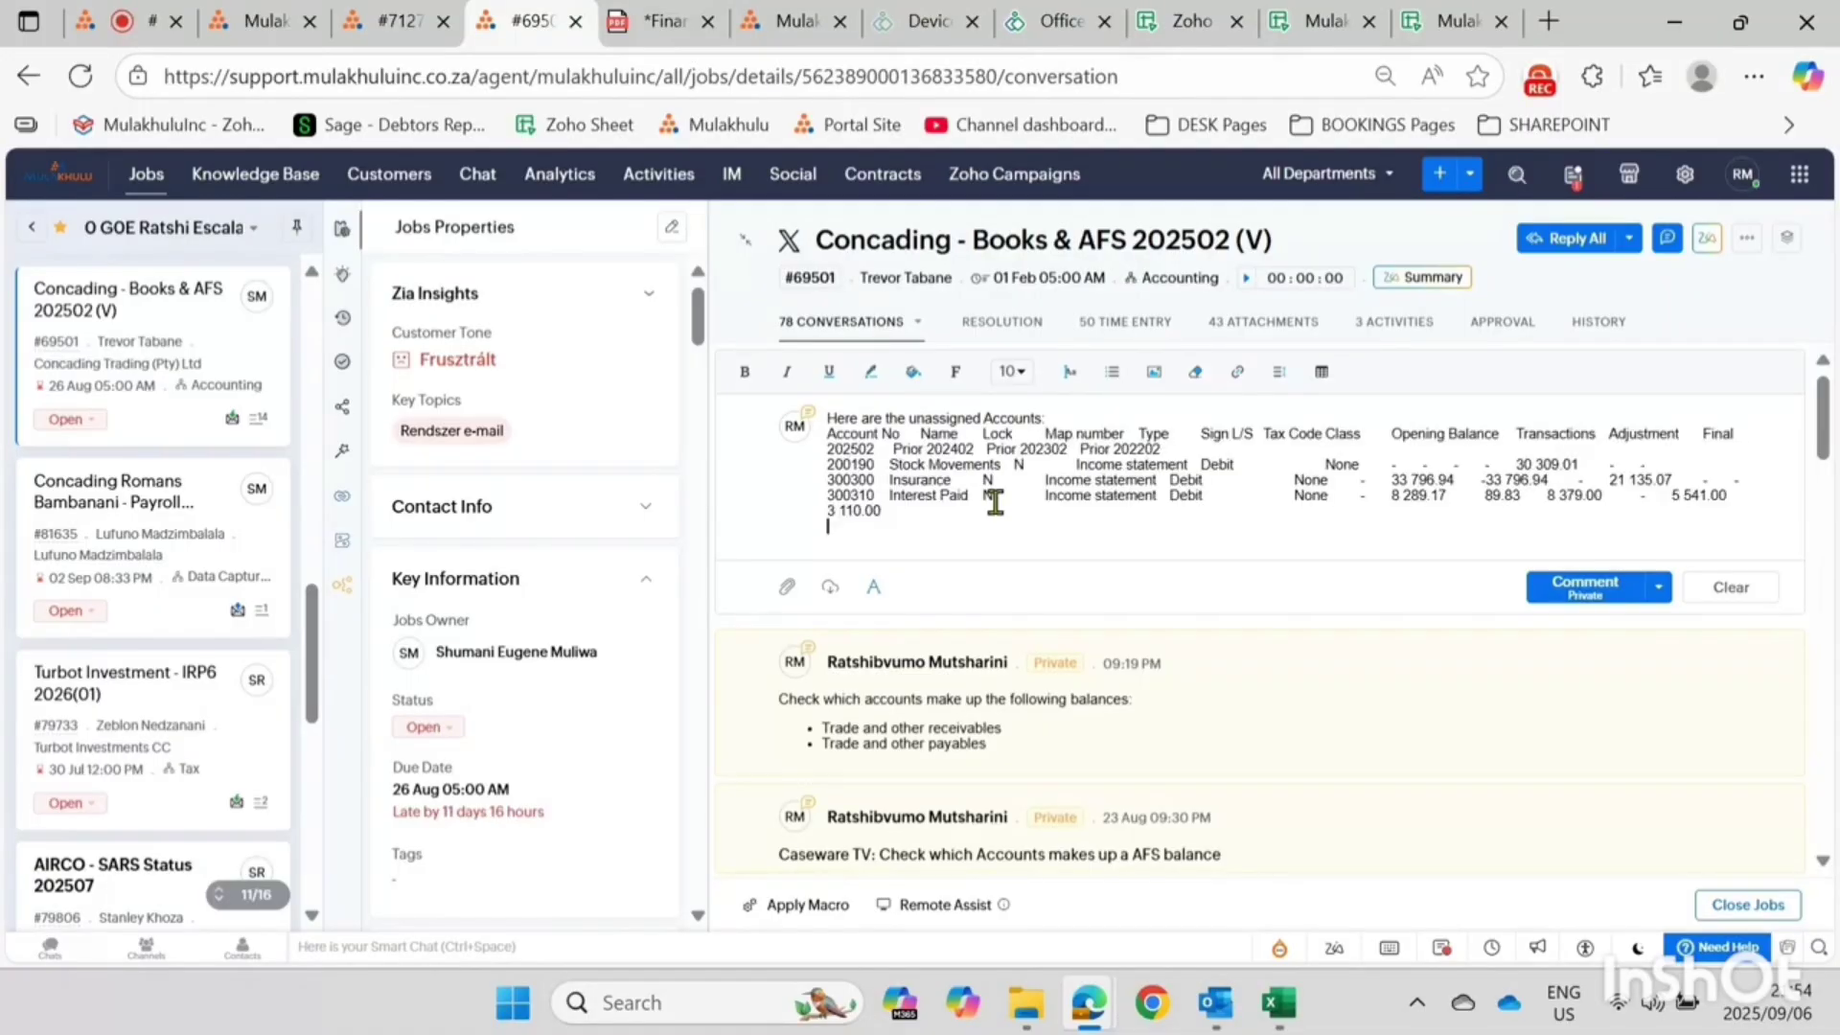
{"action": "left_click", "coordinate": [1558, 588]}
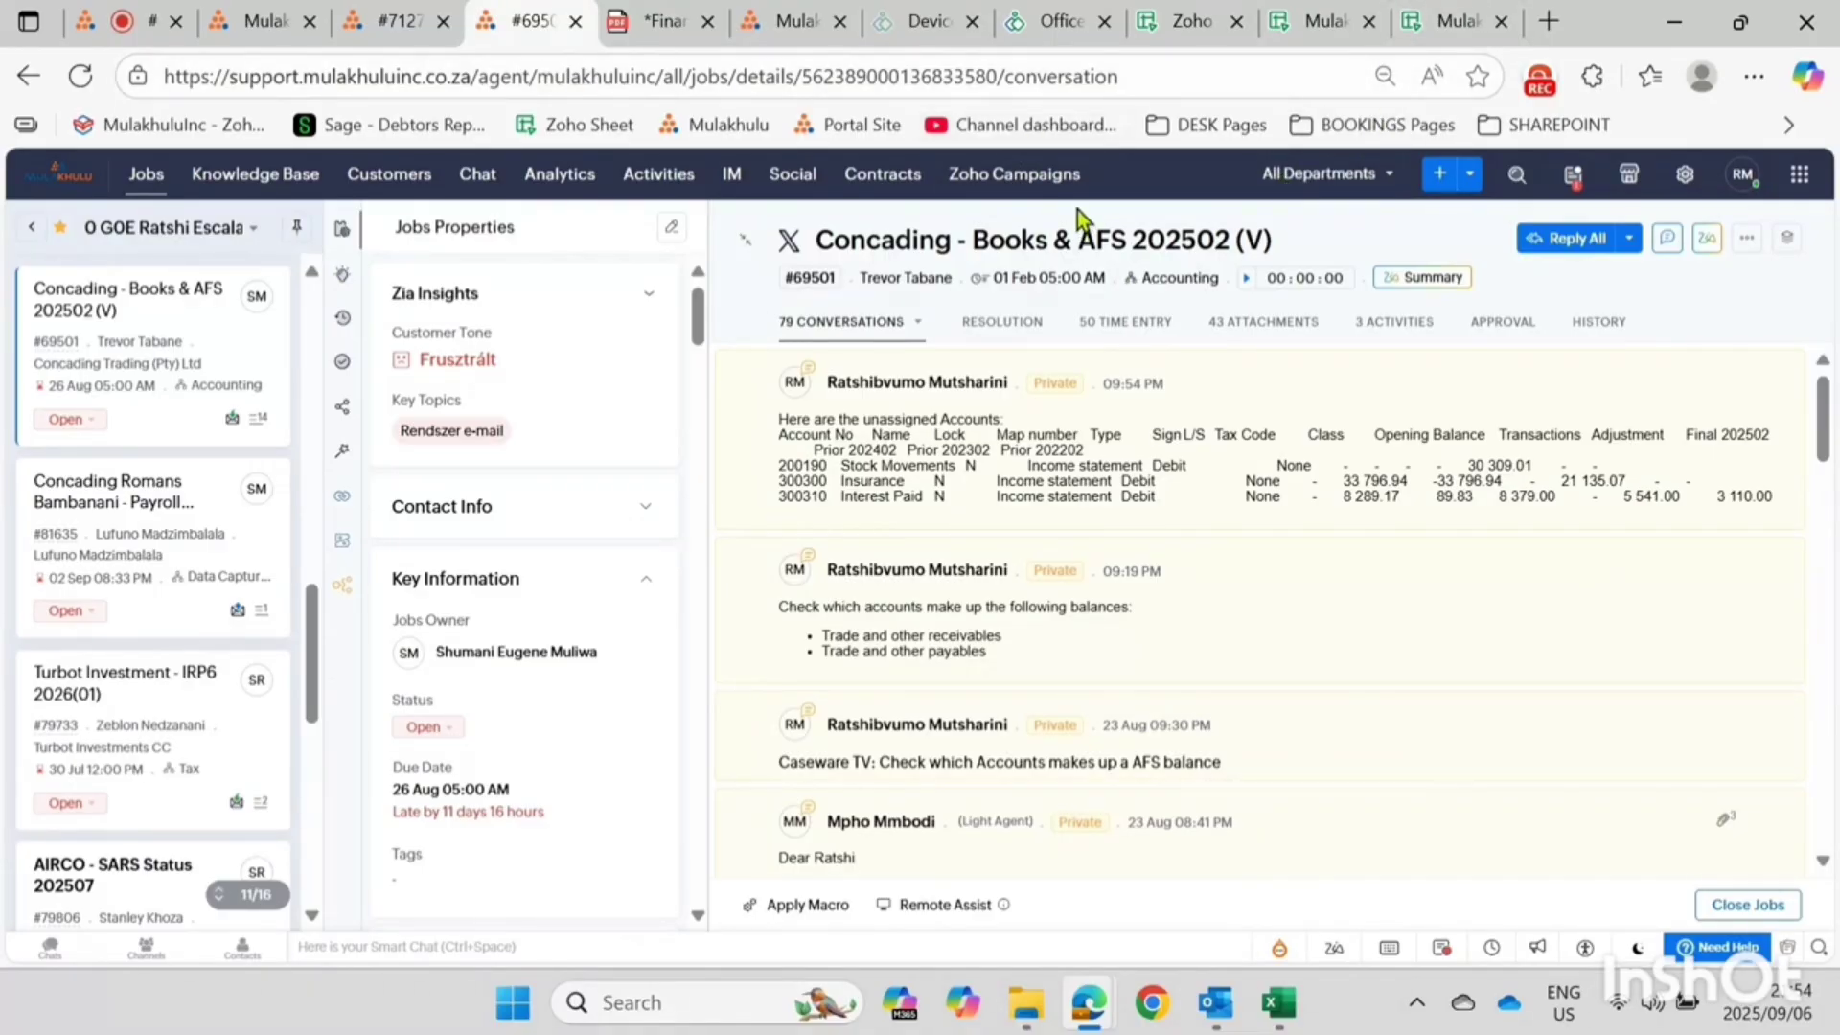
Review page 6 of the draft financial statements PDF for the highlighted trade receivables and payables balances to investigate
{"action": "left_click", "coordinate": [1054, 21]}
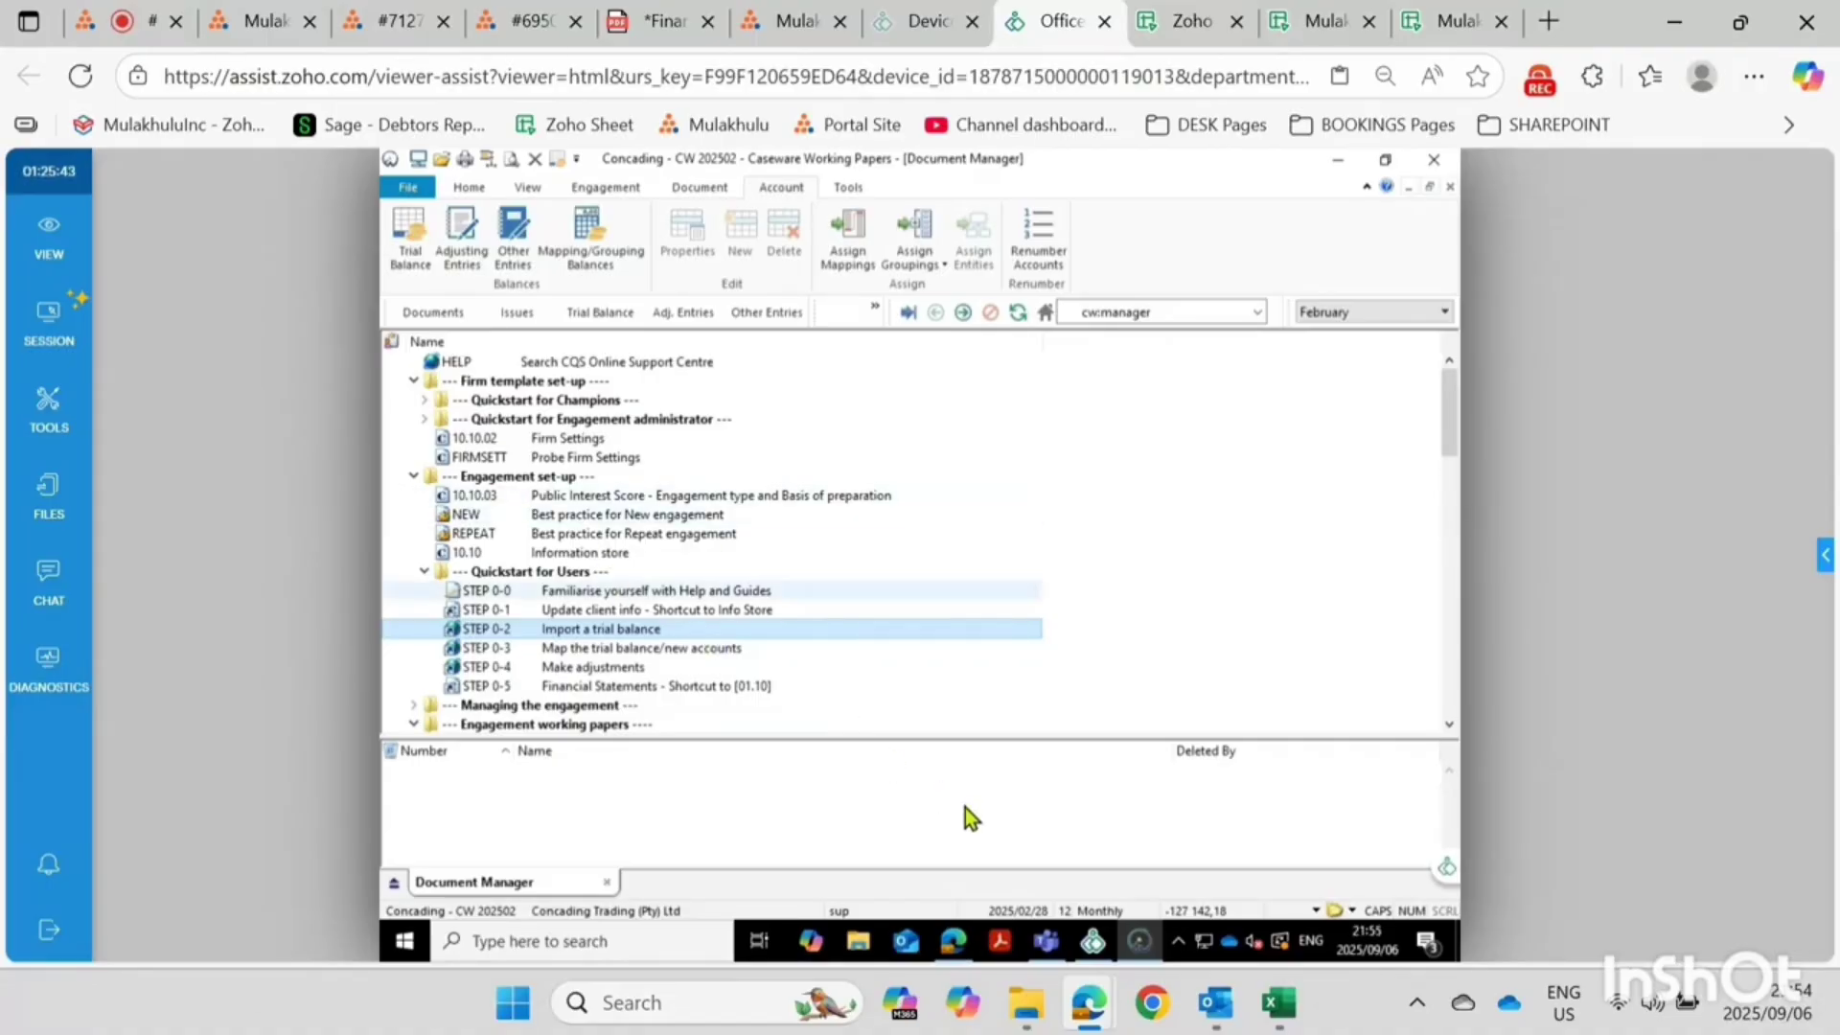
{"action": "left_click", "coordinate": [666, 23]}
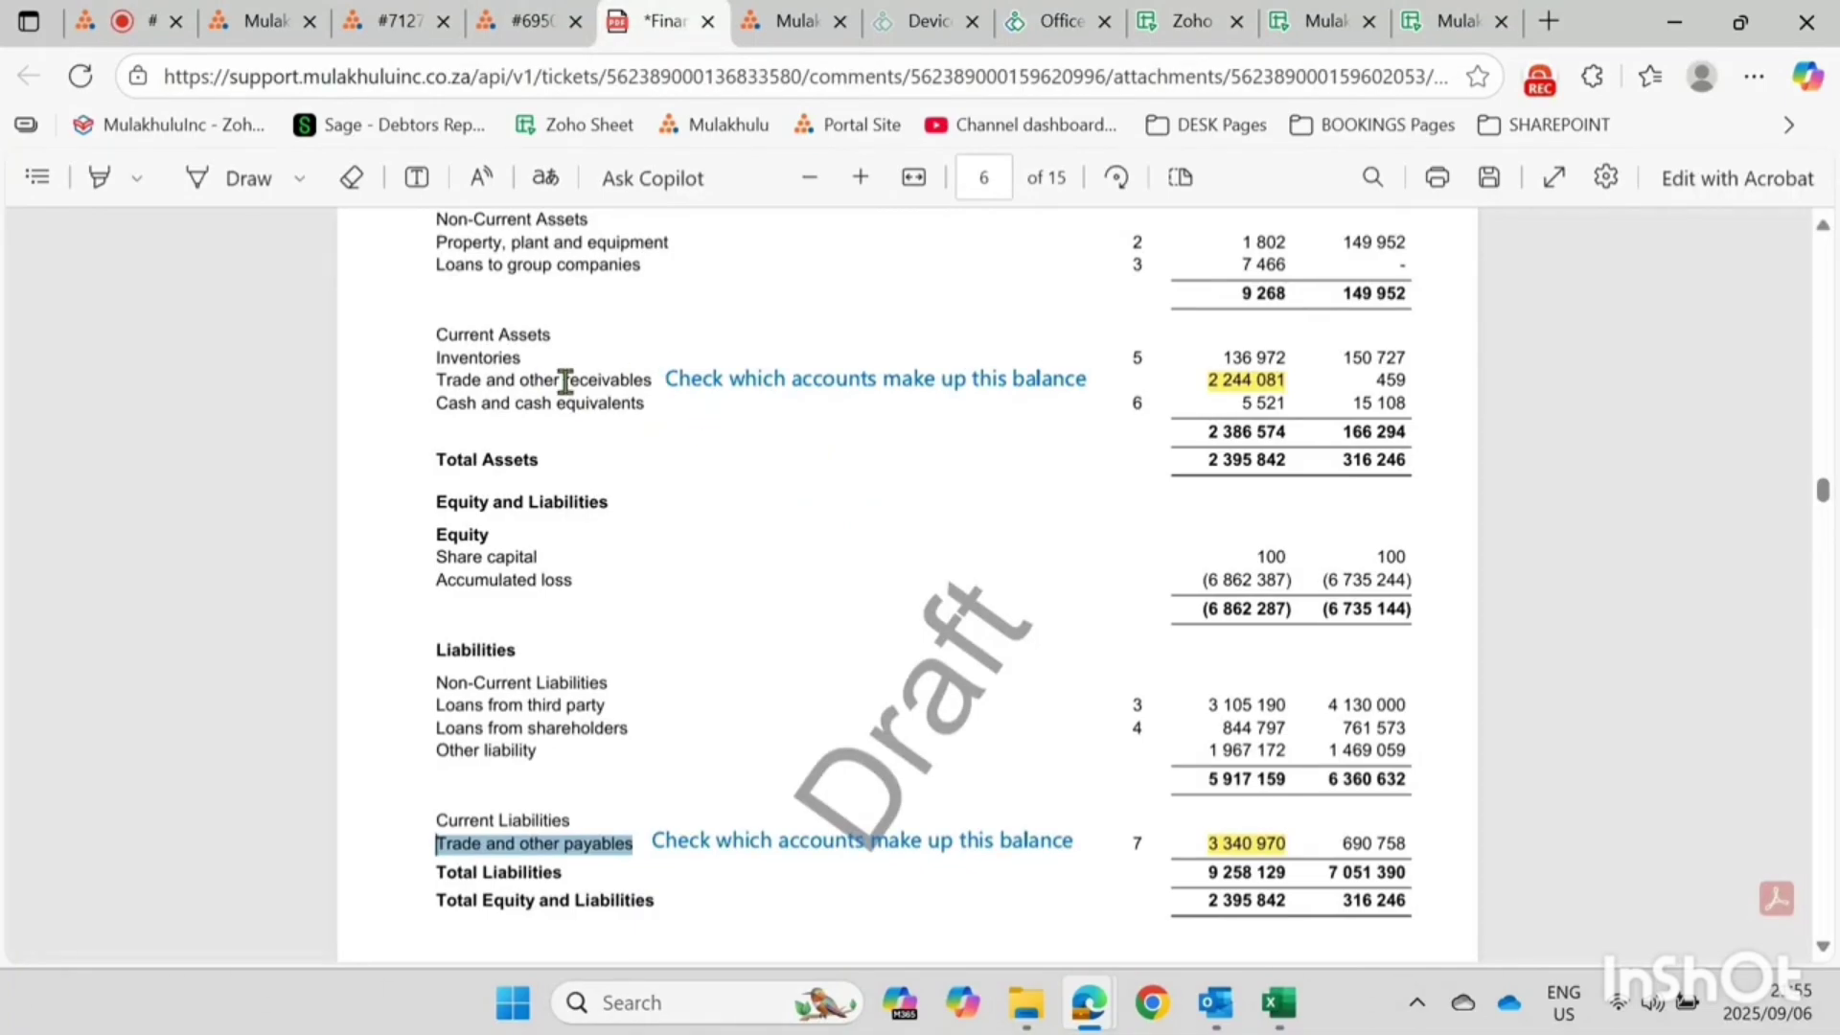
{"action": "scroll", "coordinate": [618, 399], "scroll_direction": "down", "scroll_amount": 1}
{"action": "scroll", "coordinate": [675, 349], "scroll_direction": "up", "scroll_amount": 1}
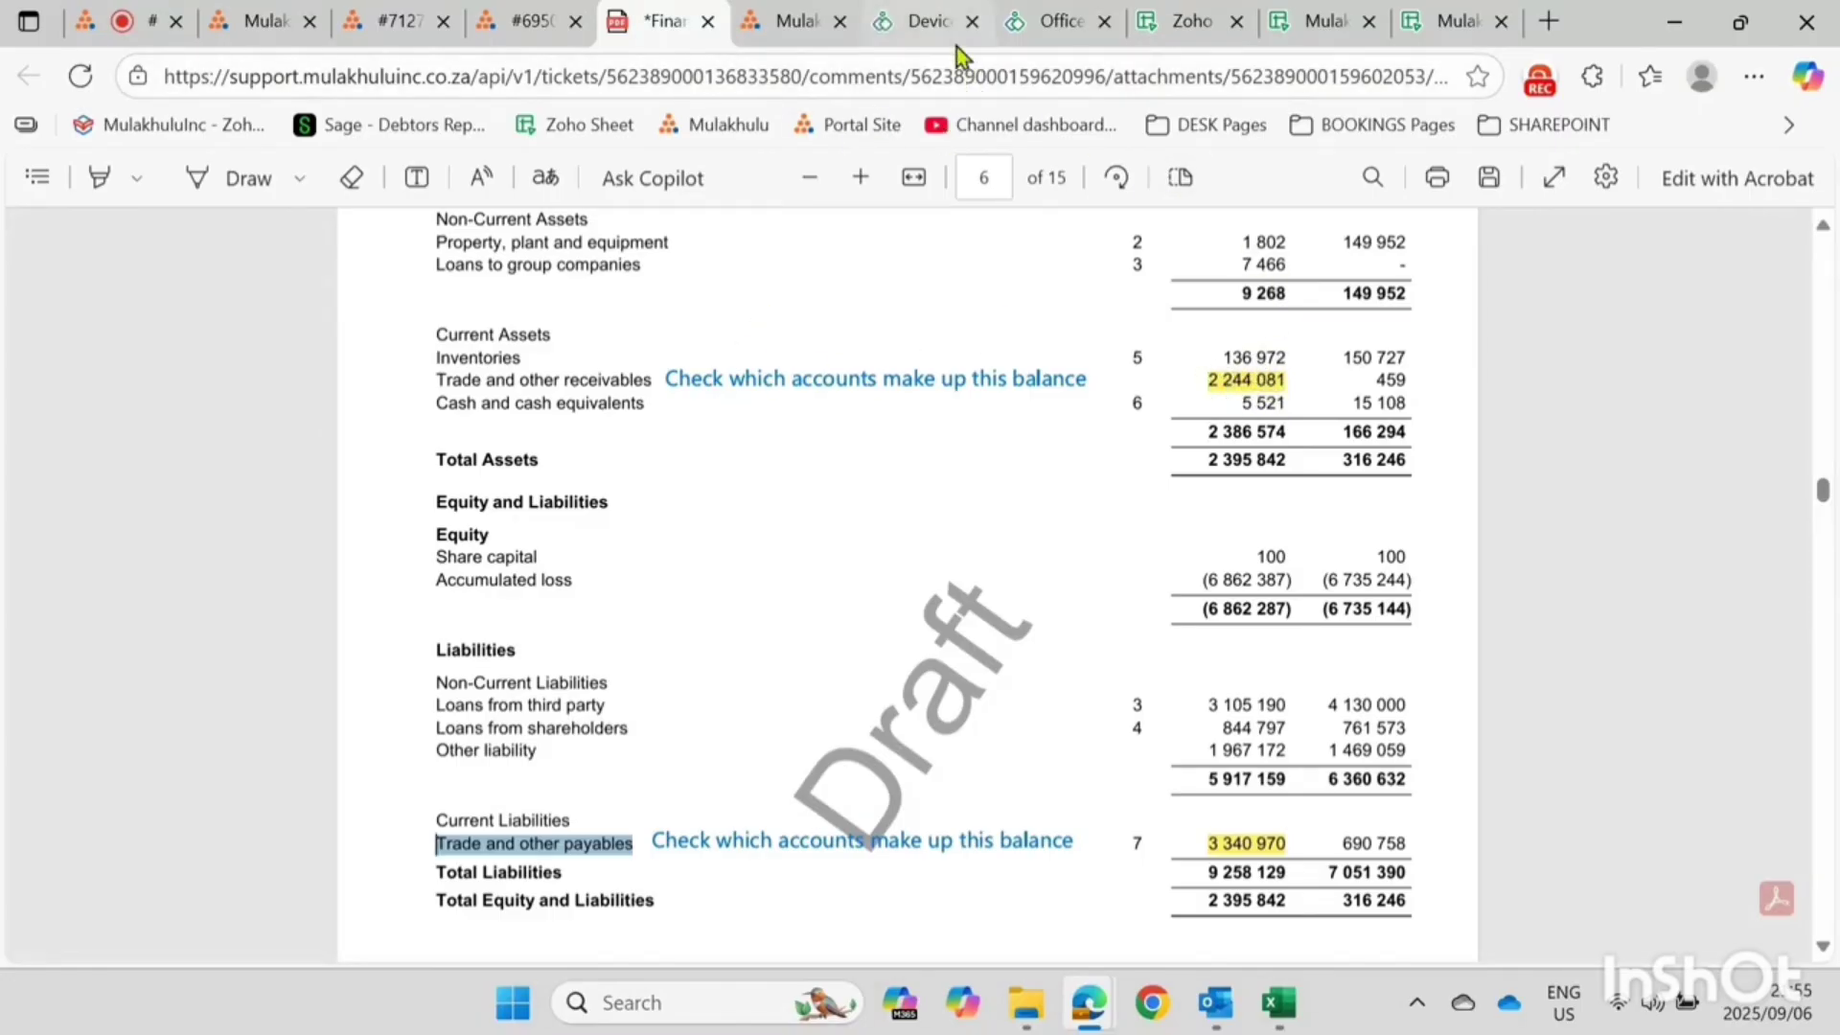
In the remote Caseware session, open Financial Statements from STEP 0-5, go to the Statement of Financial Position and hide the Balance Check
{"action": "left_click", "coordinate": [1061, 27]}
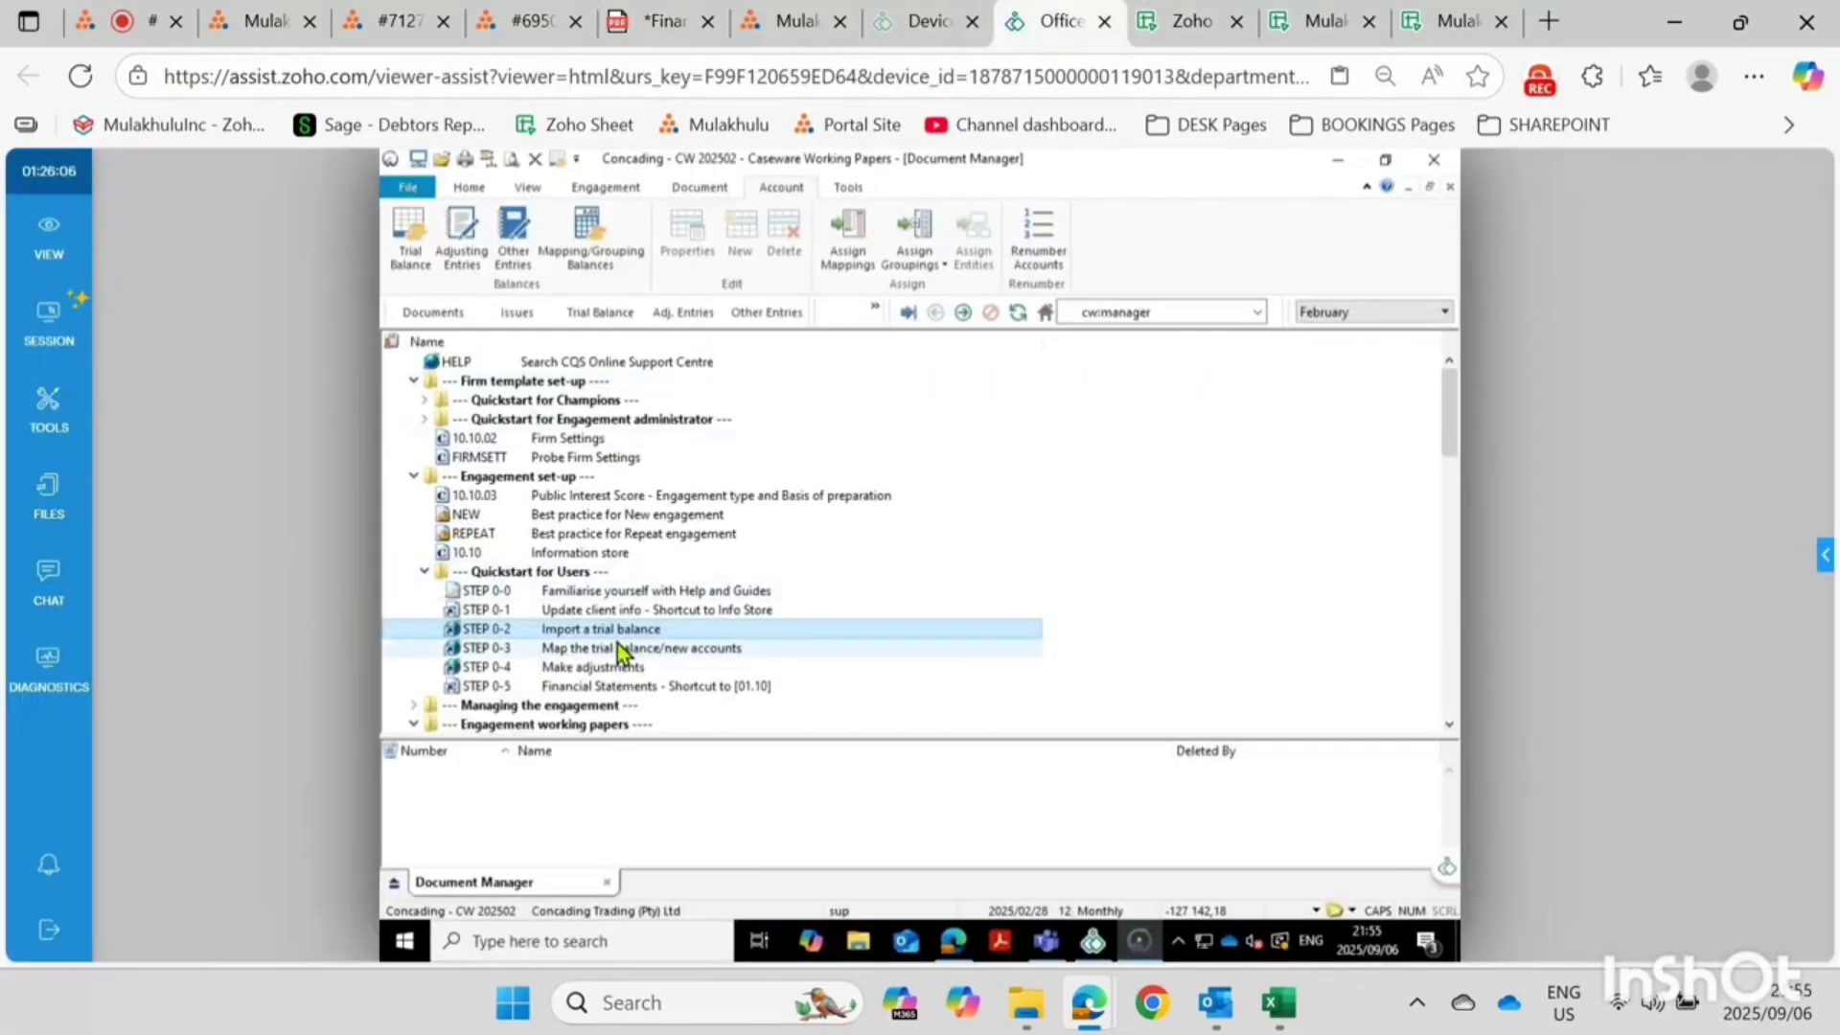
{"action": "double_click", "coordinate": [577, 684]}
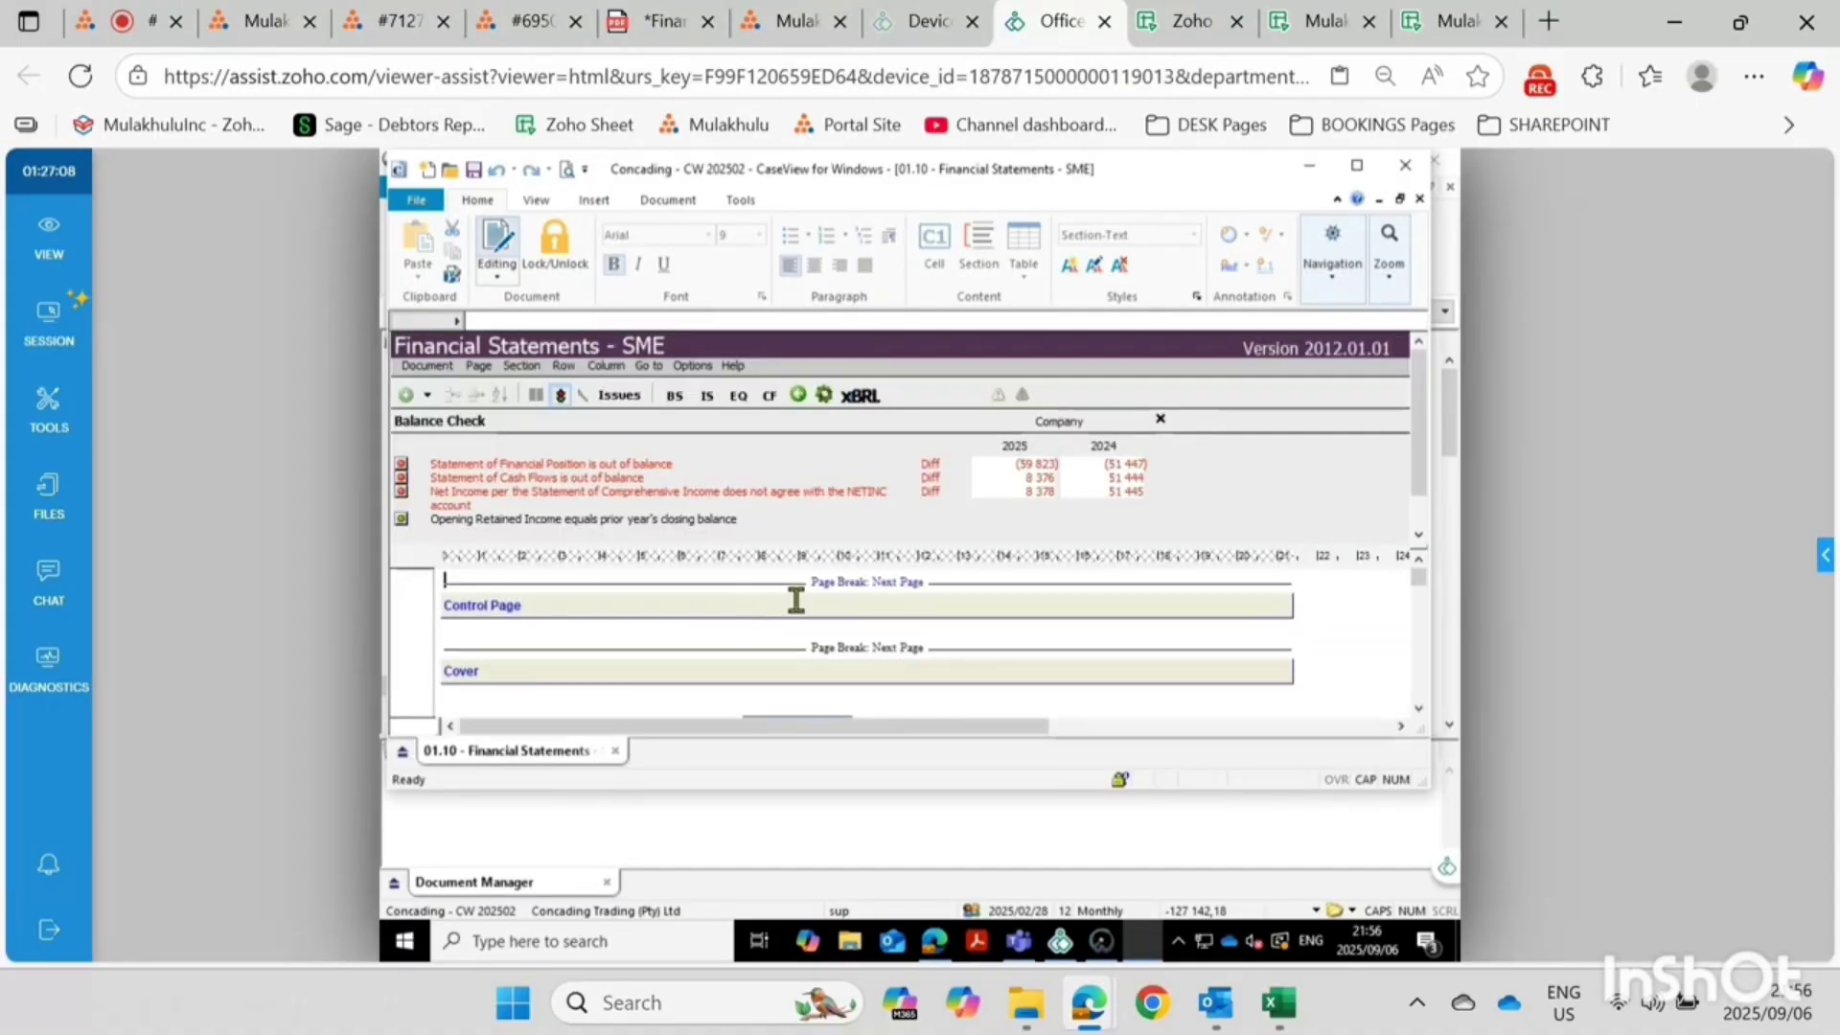
{"action": "left_click", "coordinate": [674, 395]}
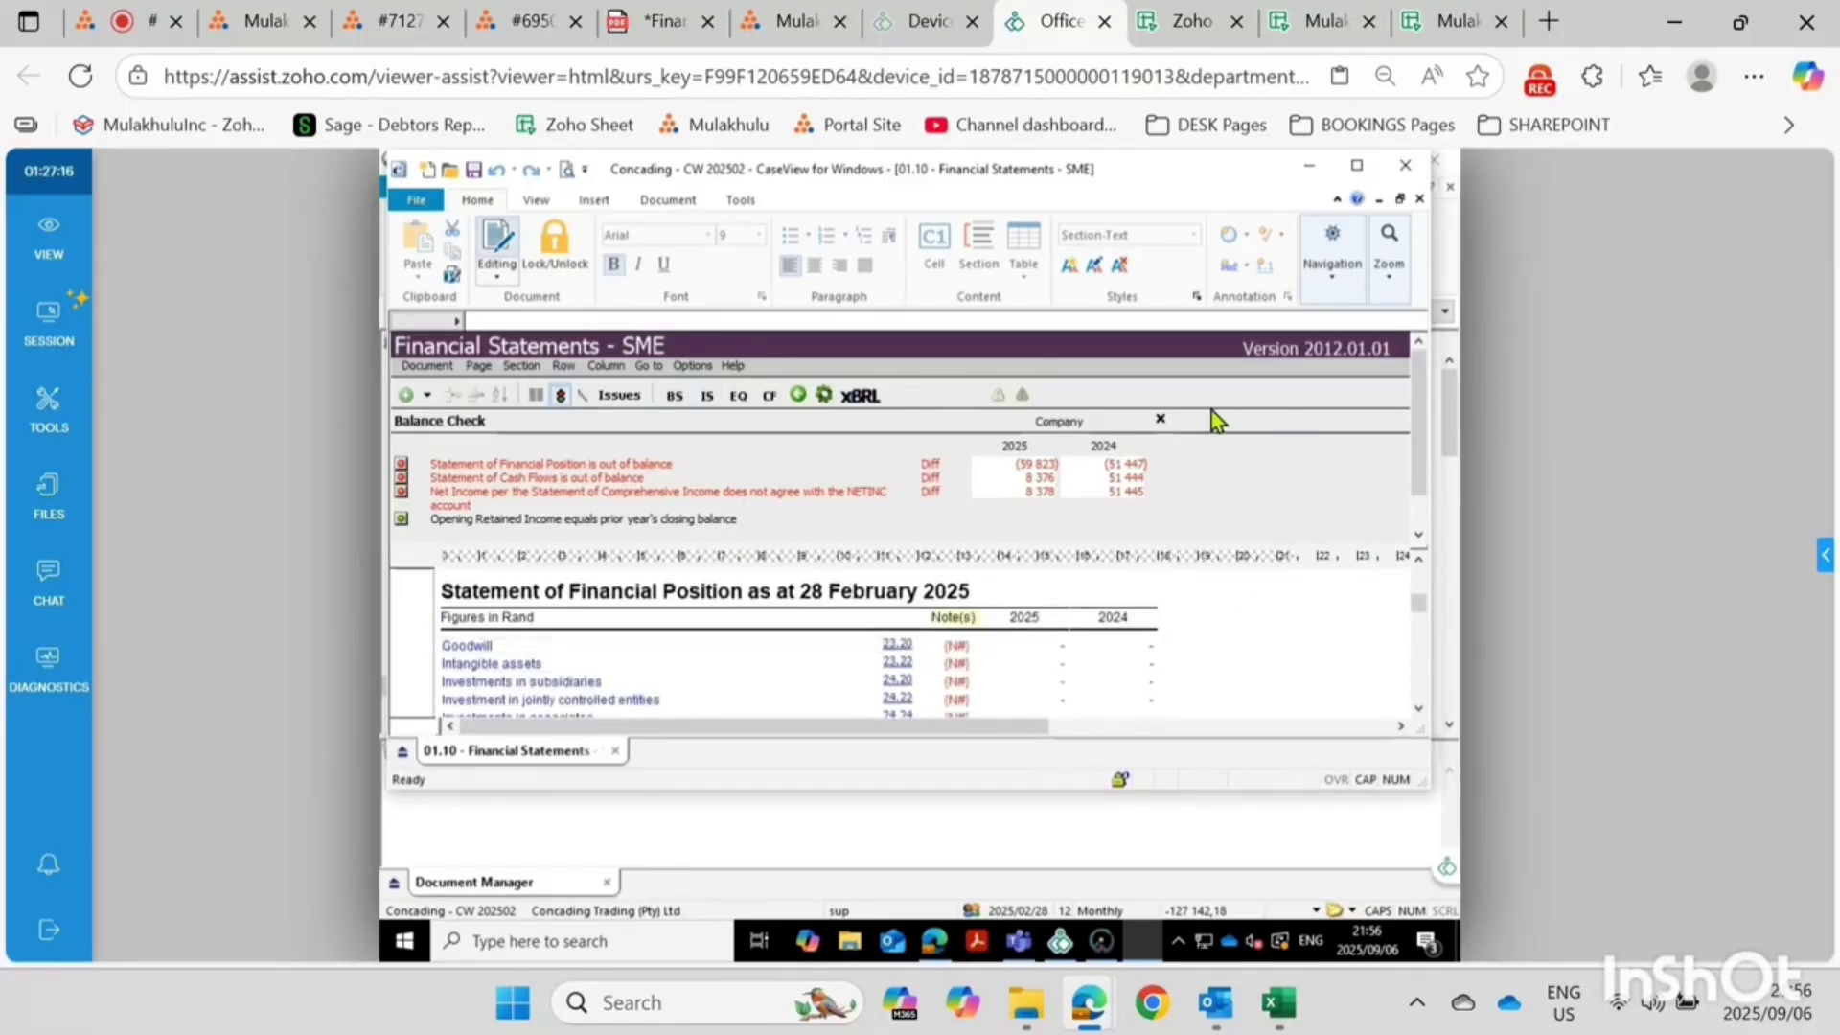
{"action": "left_click", "coordinate": [1157, 422]}
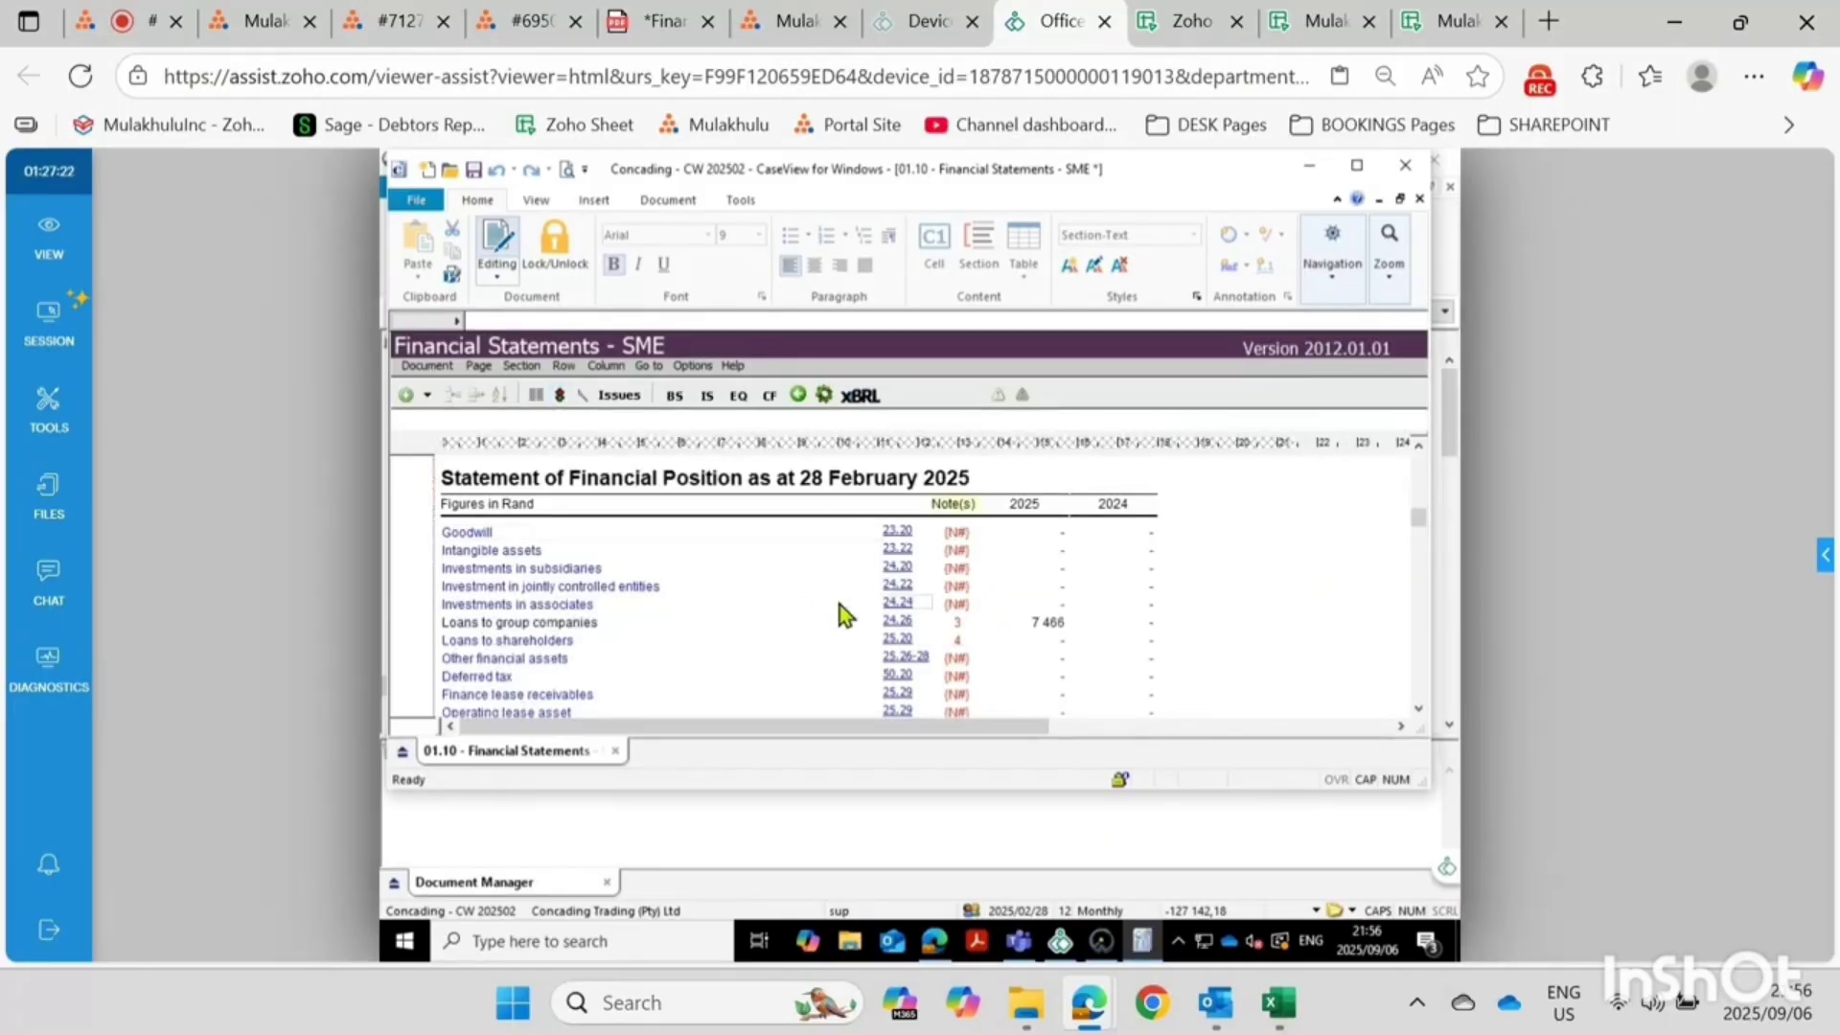
Open the account breakdown behind Trade and other receivables (31.20) and look at its print options without printing
{"action": "scroll", "coordinate": [838, 601], "scroll_direction": "down", "scroll_amount": 6}
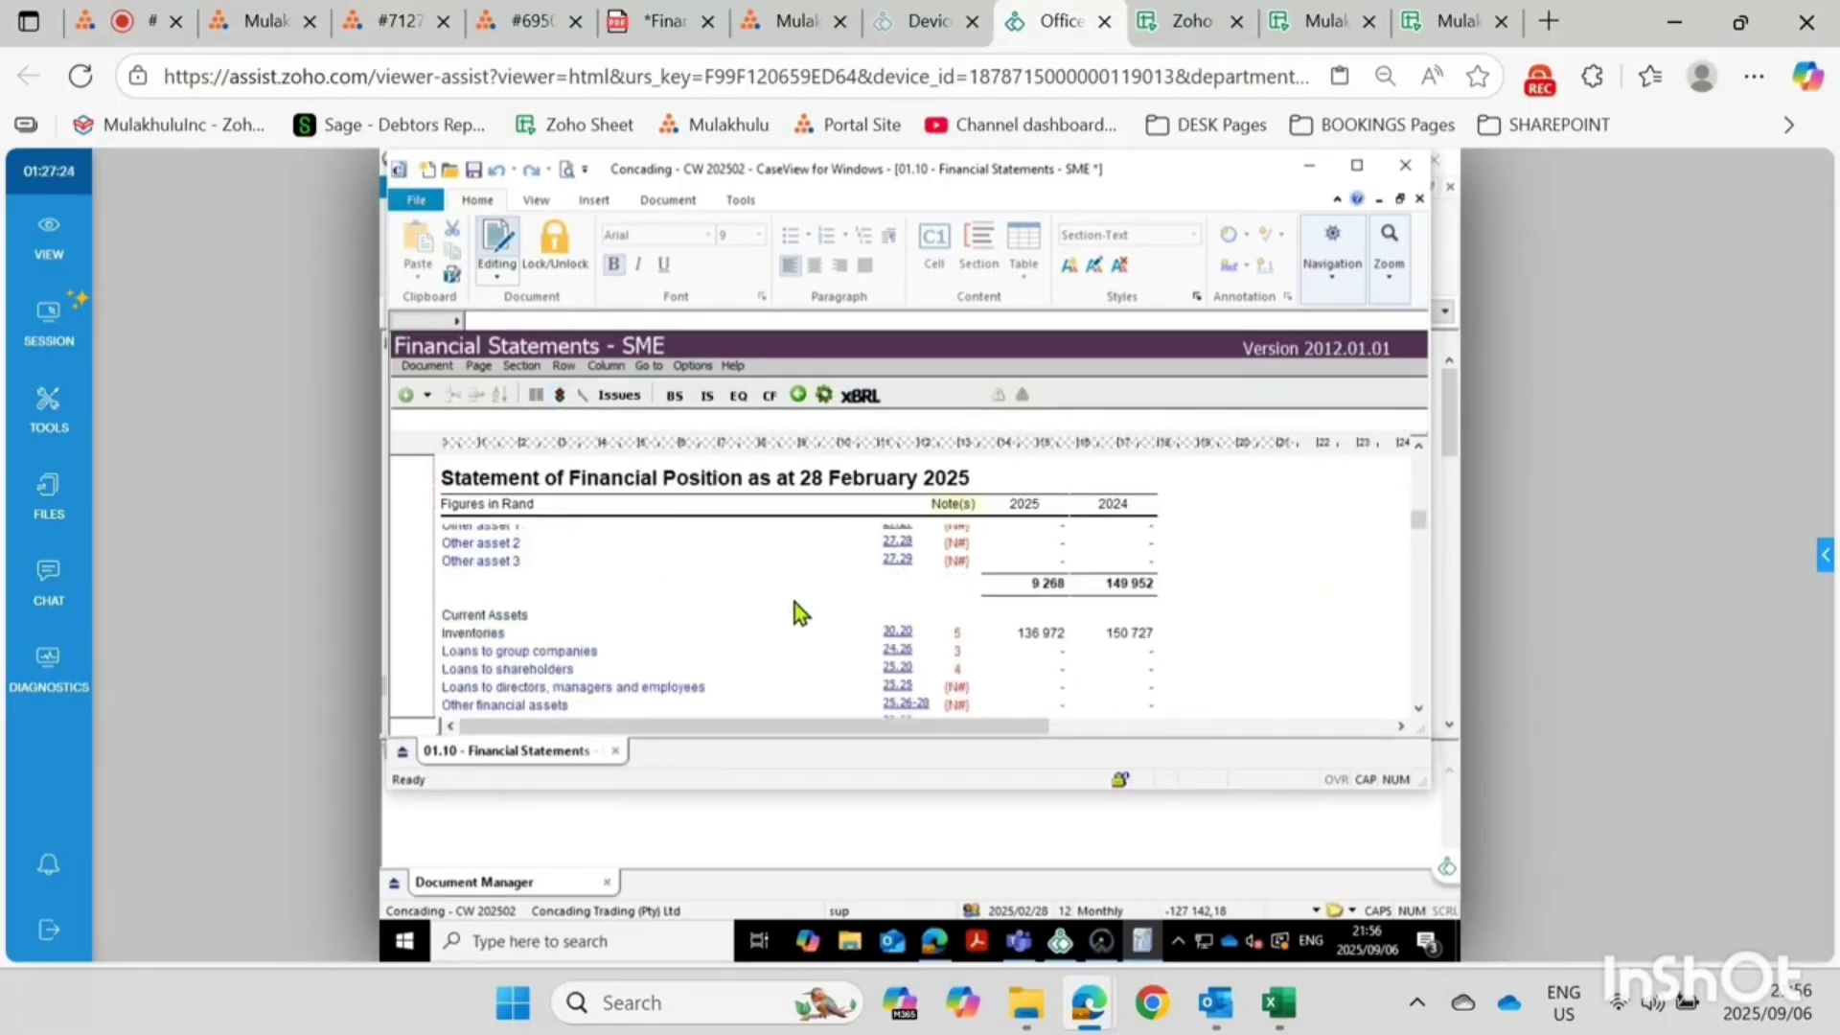
{"action": "scroll", "coordinate": [529, 628], "scroll_direction": "down", "scroll_amount": 3}
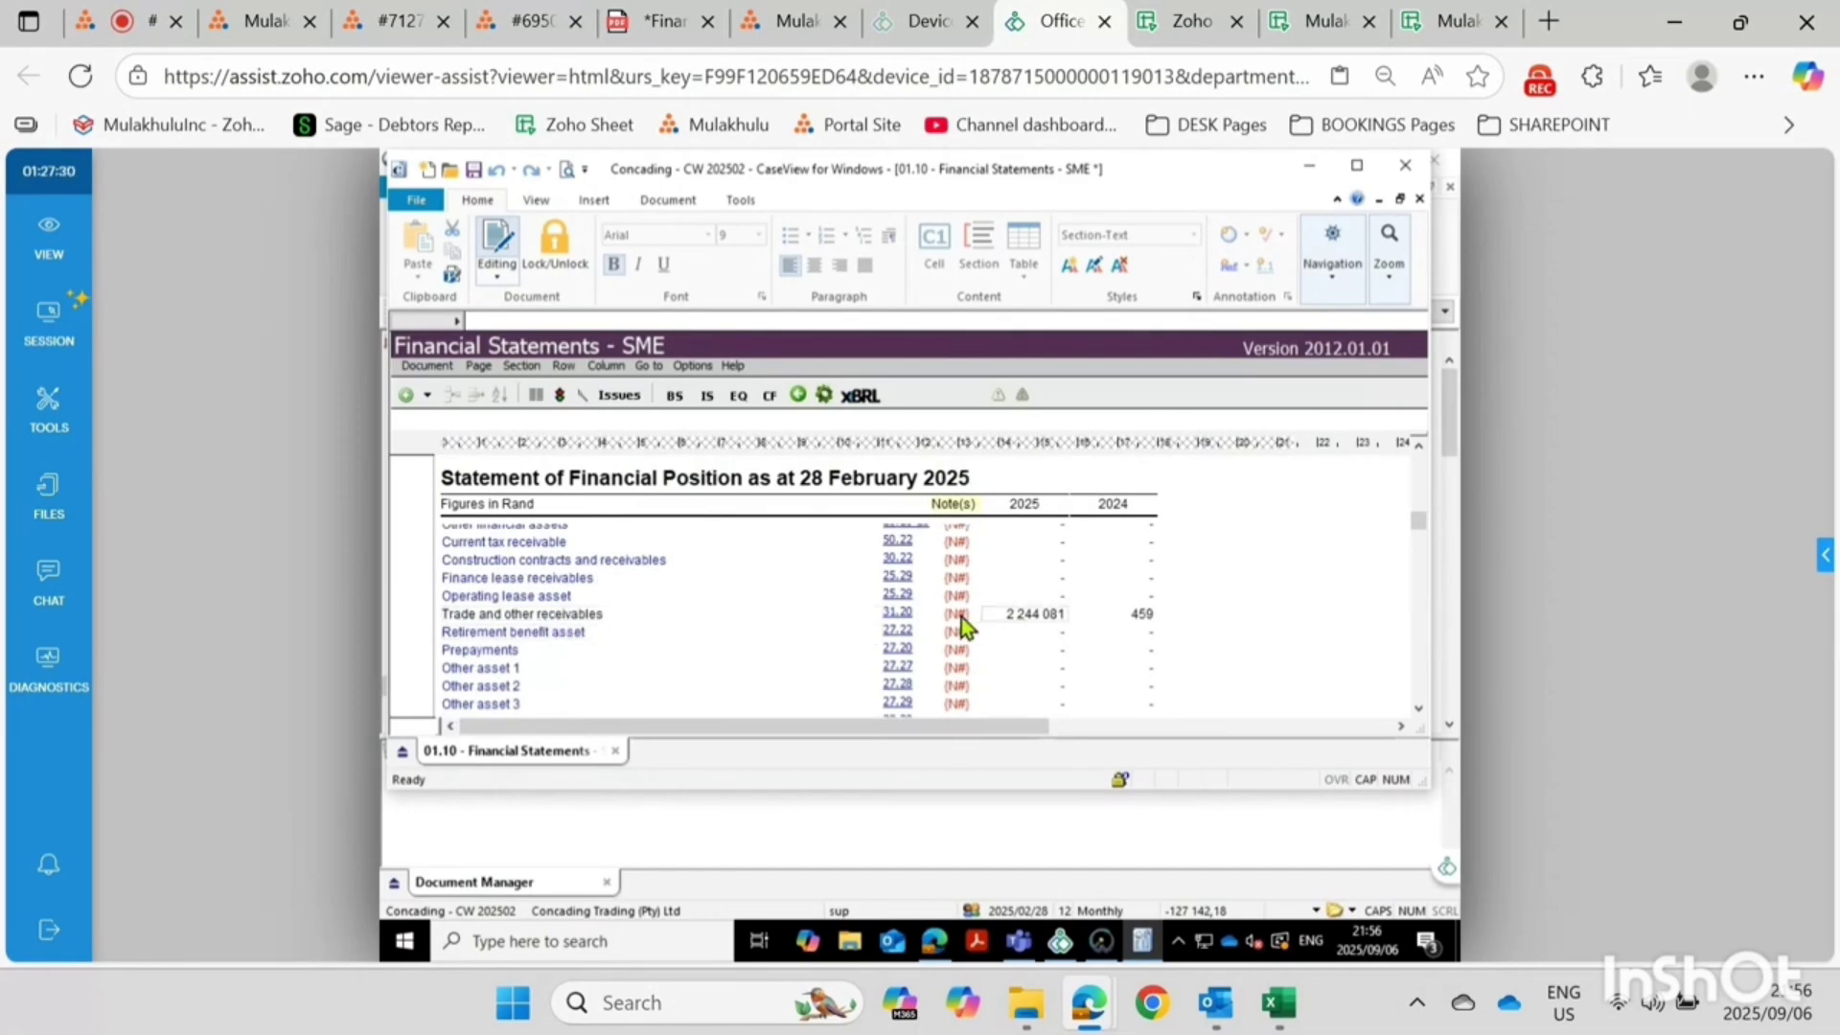
{"action": "left_click", "coordinate": [898, 614]}
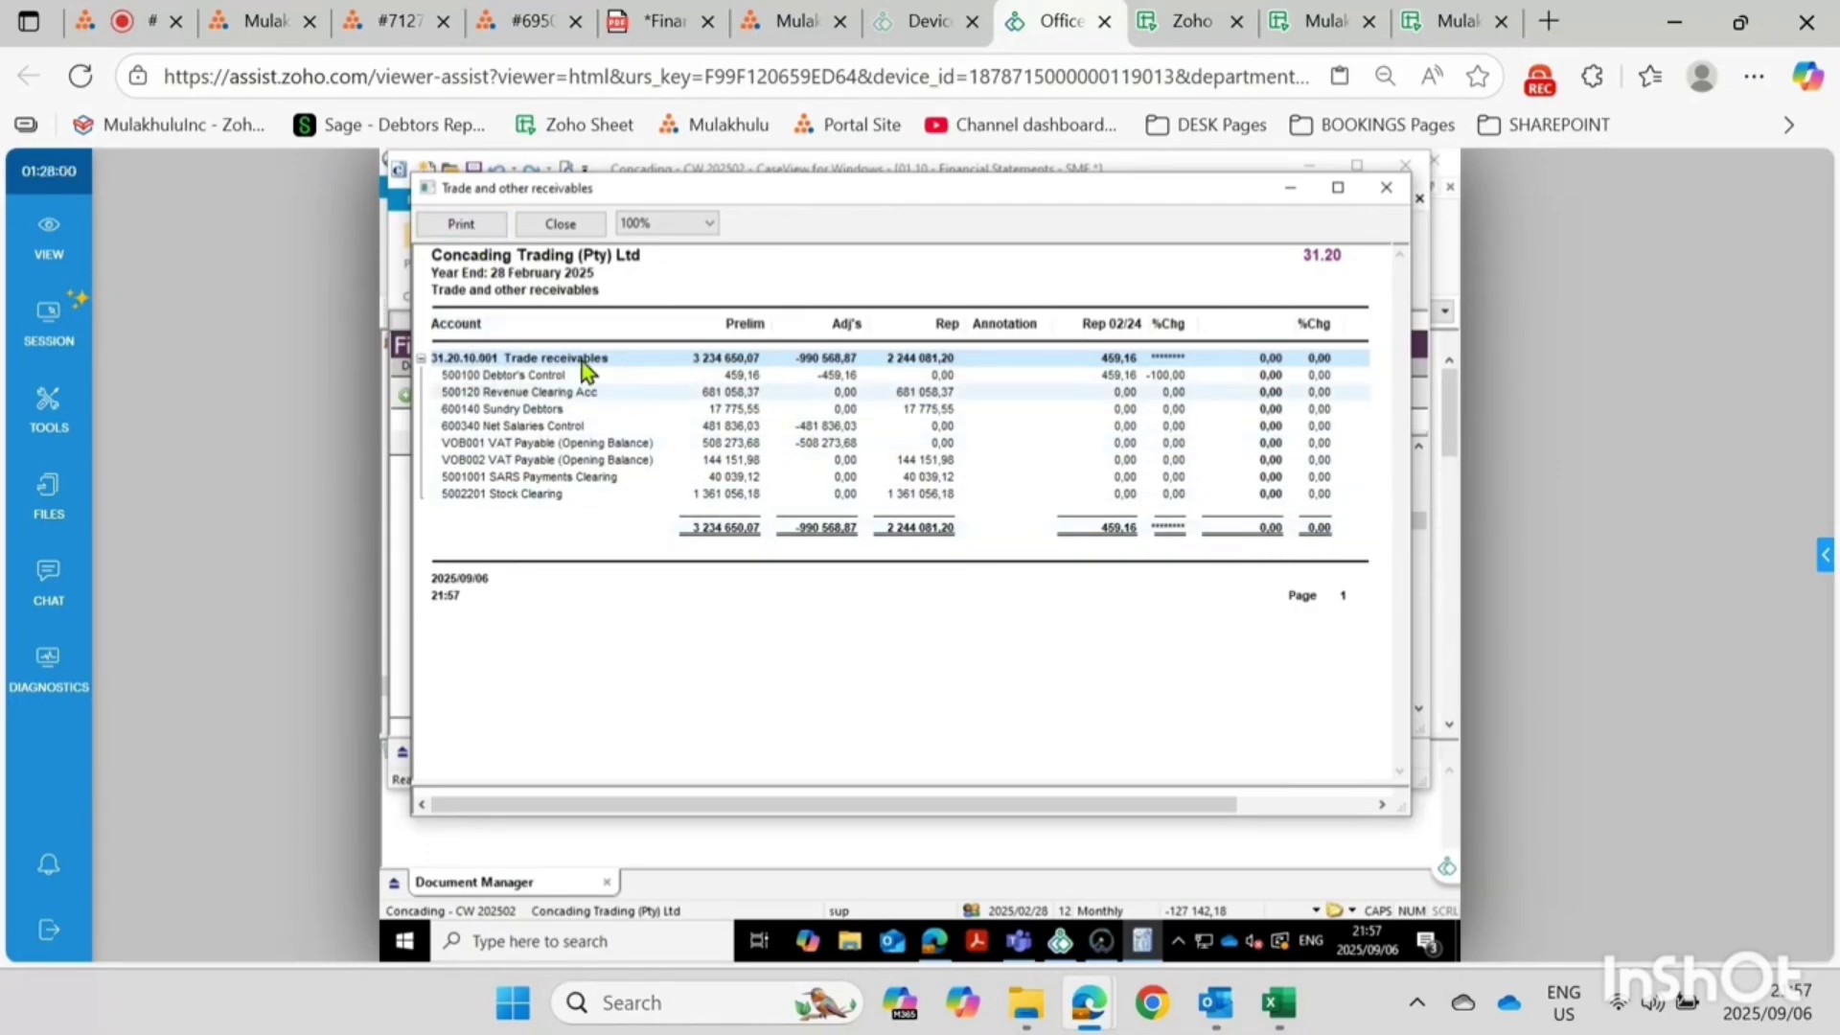
{"action": "left_click", "coordinate": [475, 234]}
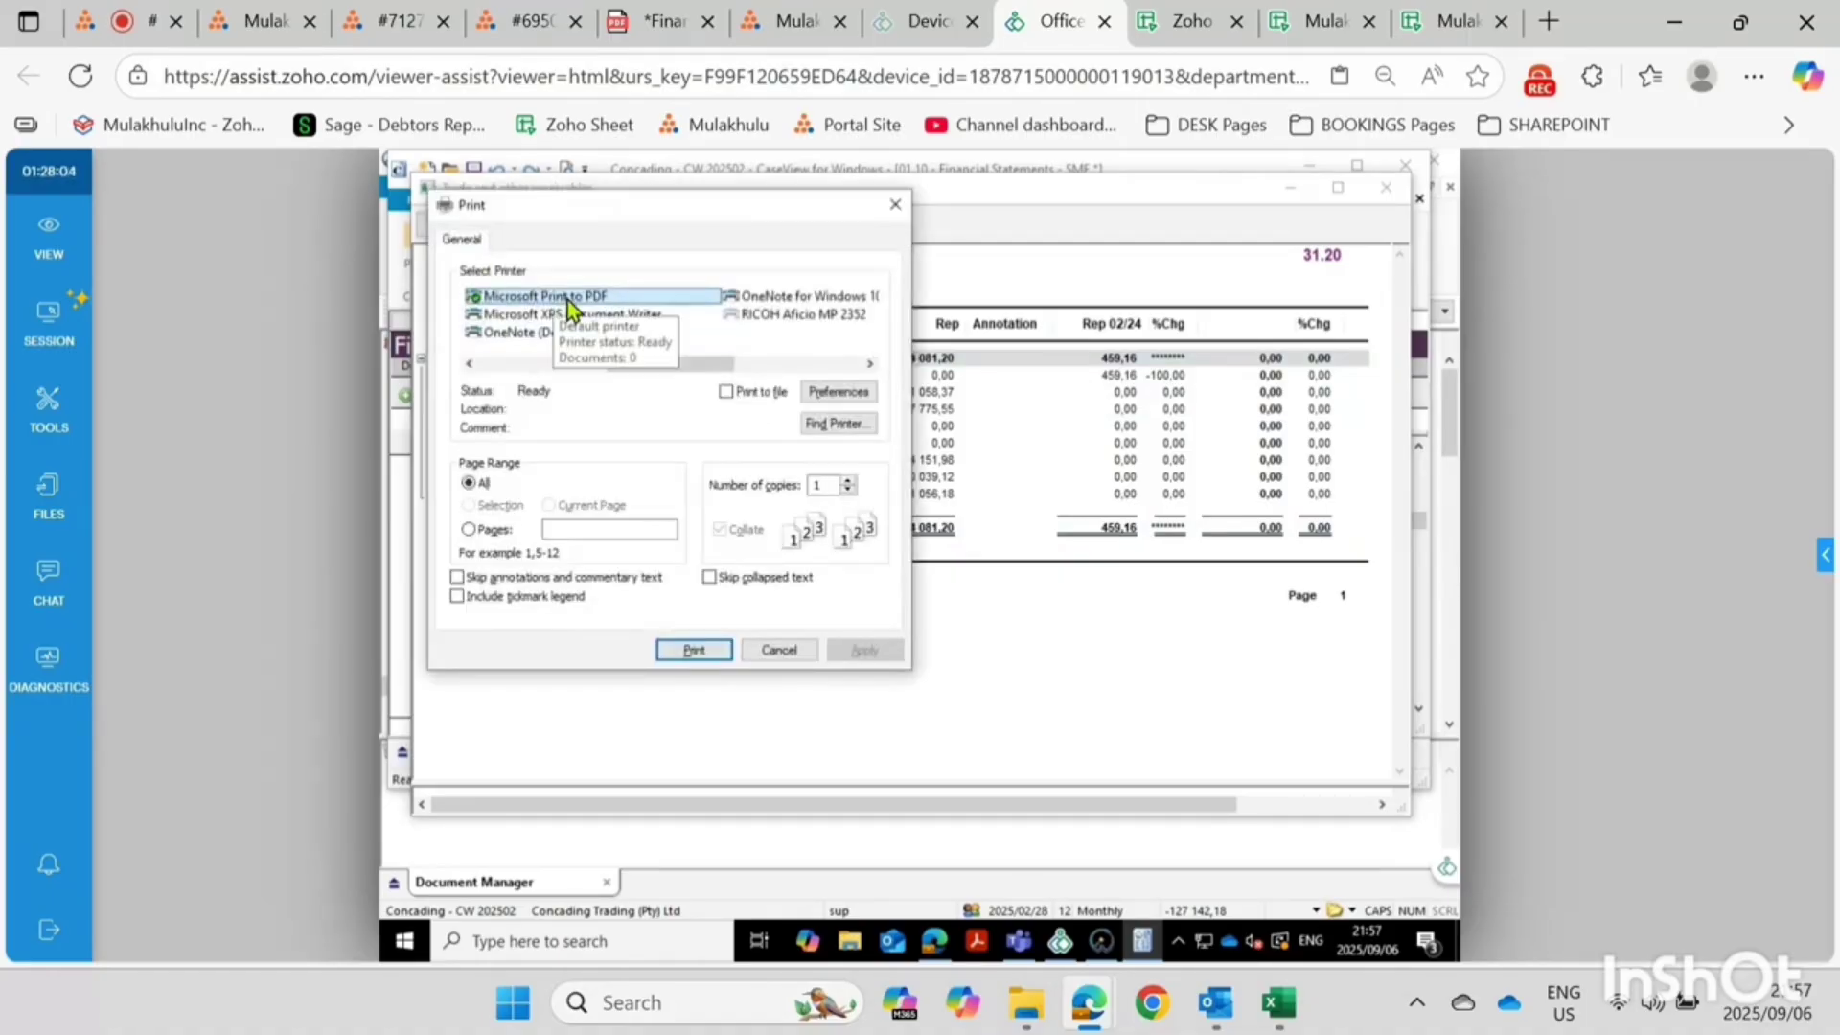
{"action": "left_click", "coordinate": [782, 653]}
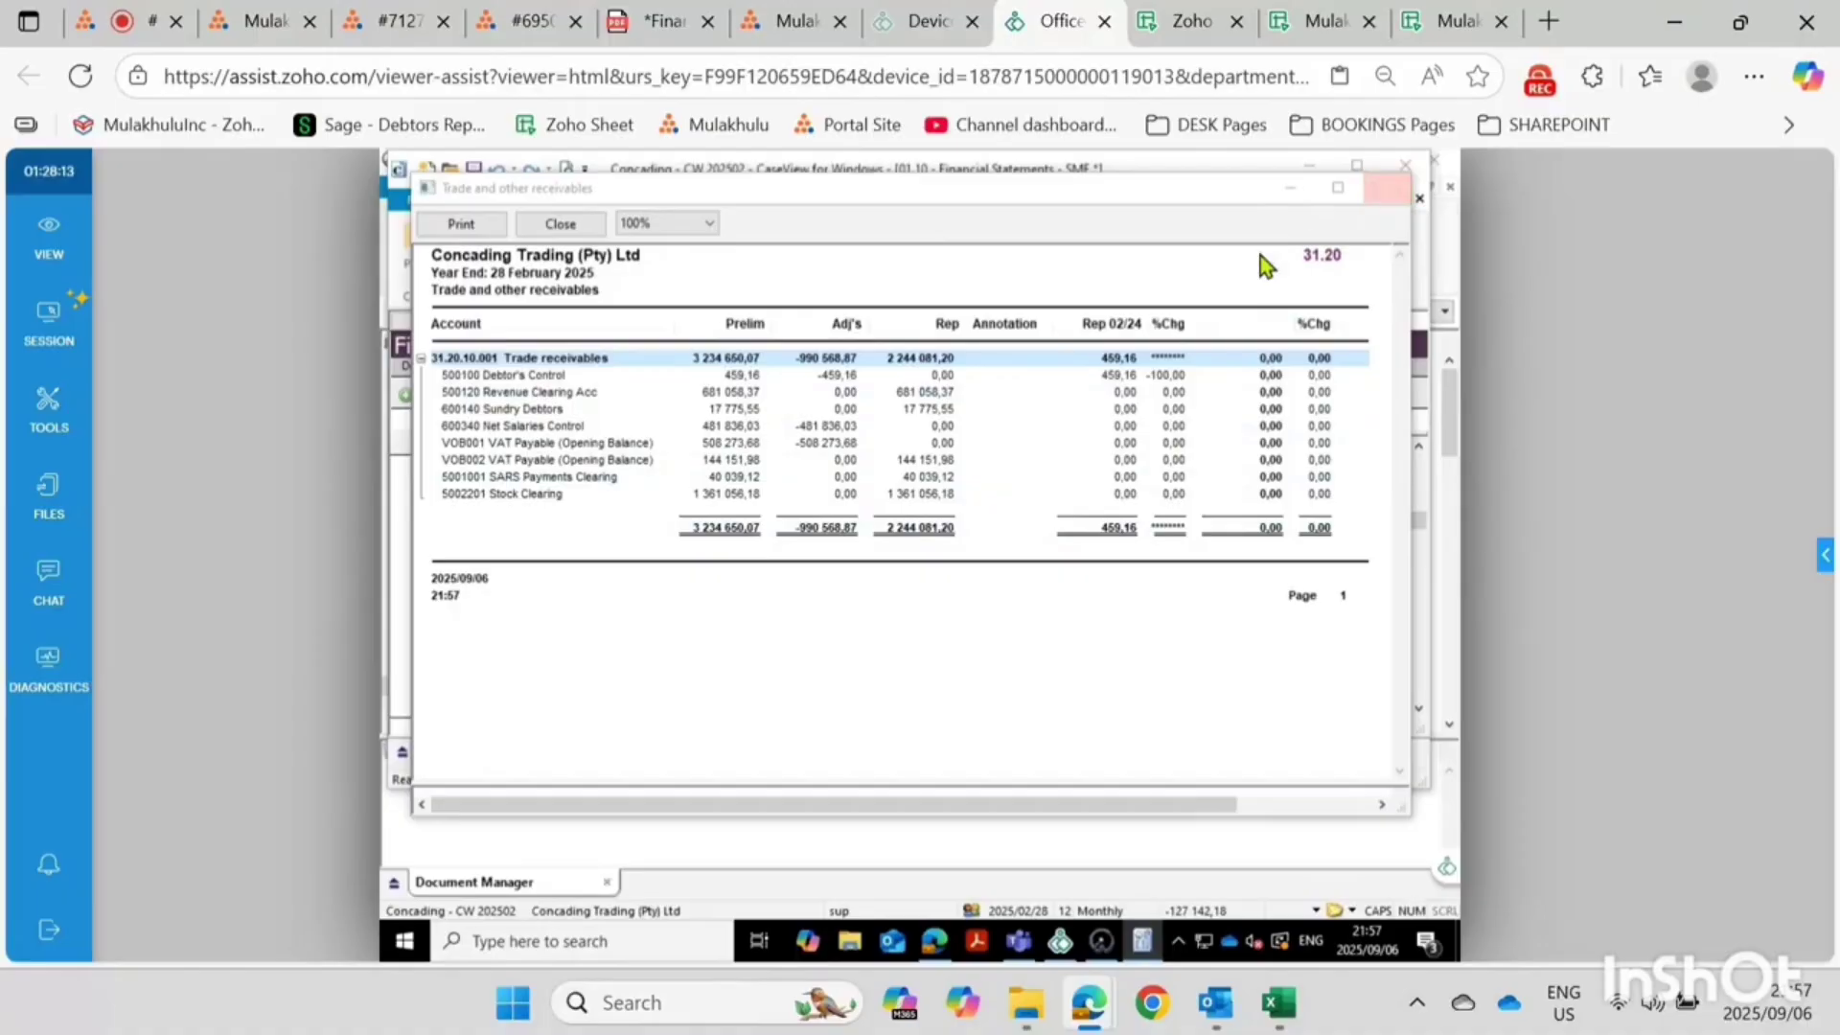
Close the receivables breakdown and the 01.10 Financial Statements document without saving
{"action": "key", "text": "Escape"}
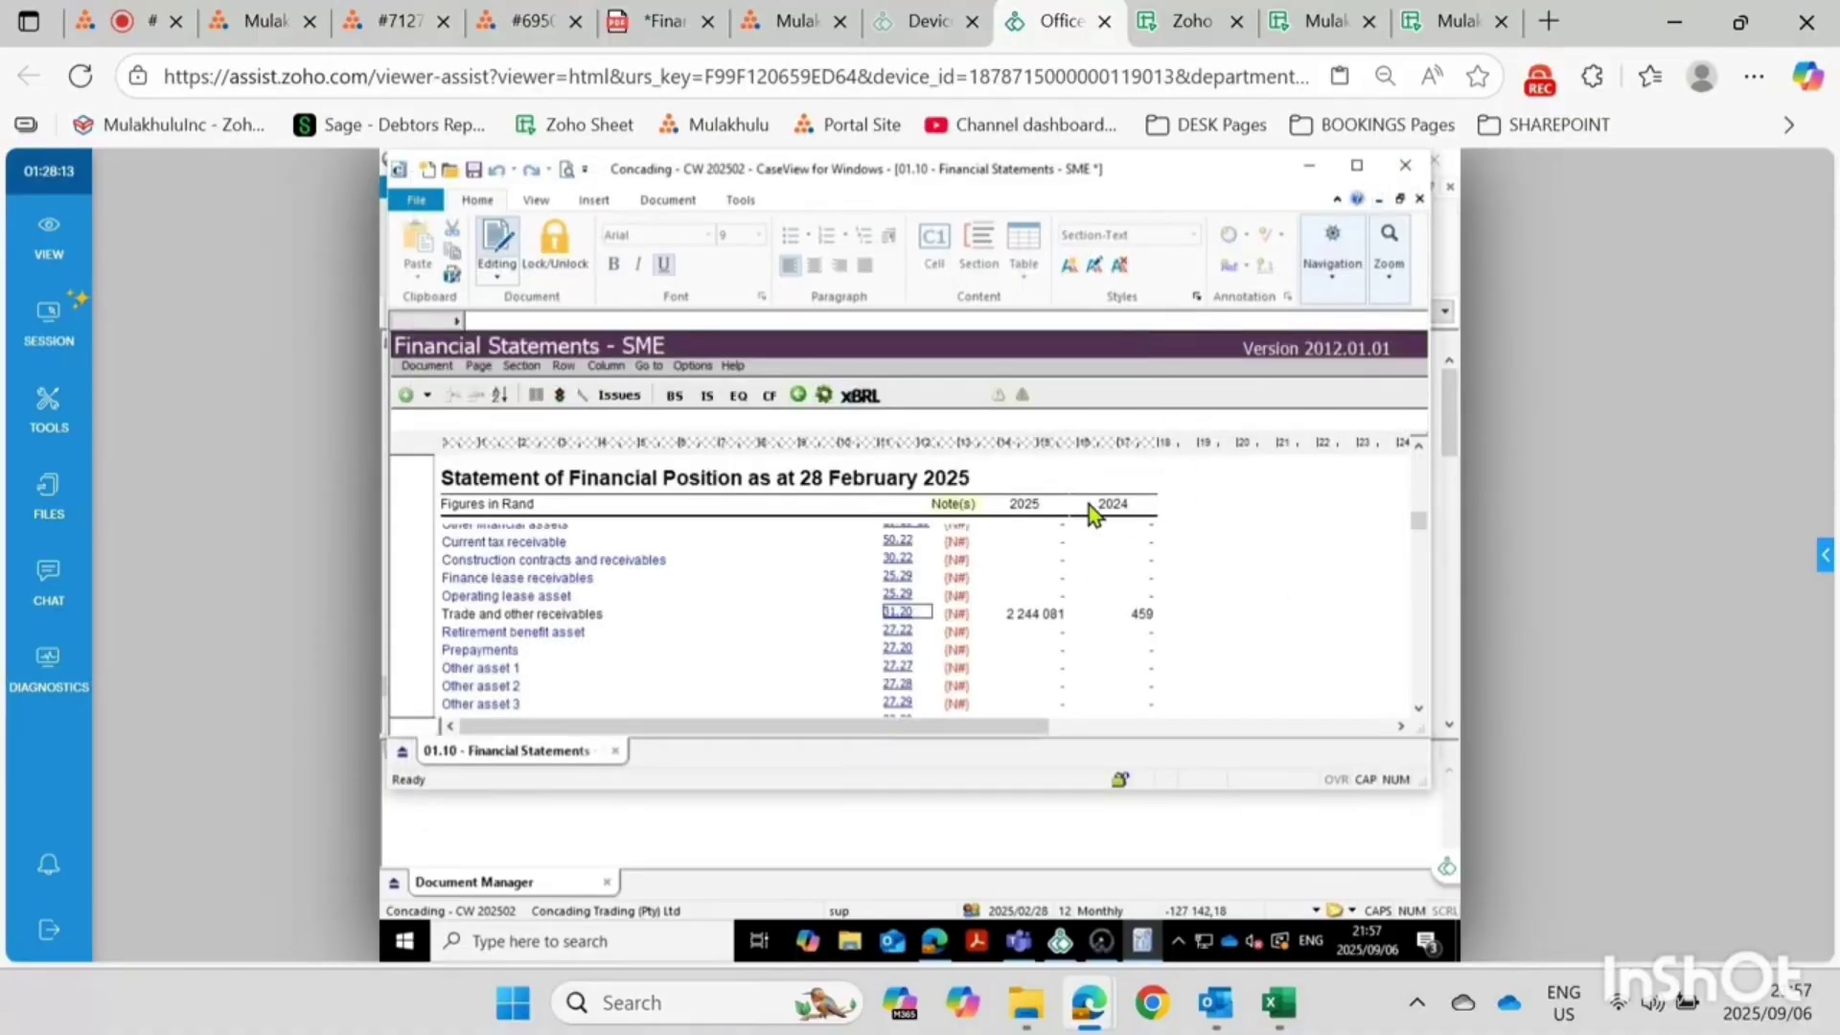
{"action": "left_click", "coordinate": [614, 750]}
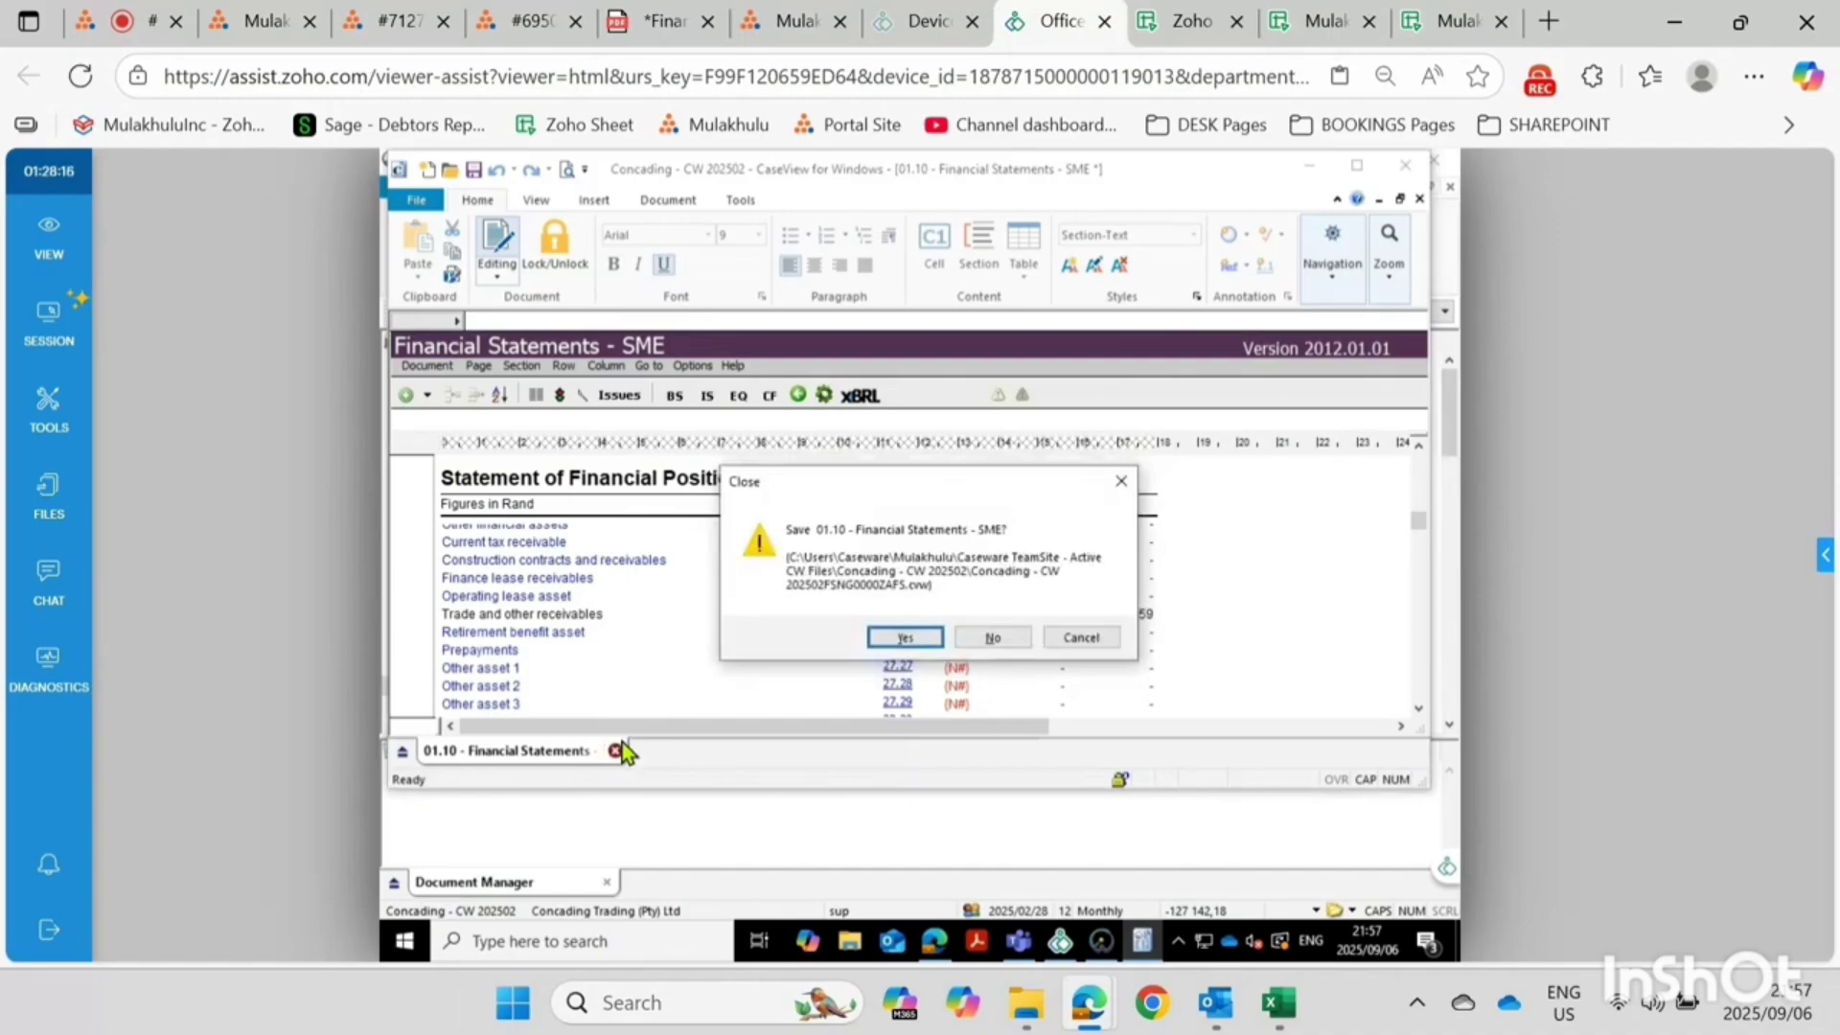
{"action": "left_click", "coordinate": [995, 638]}
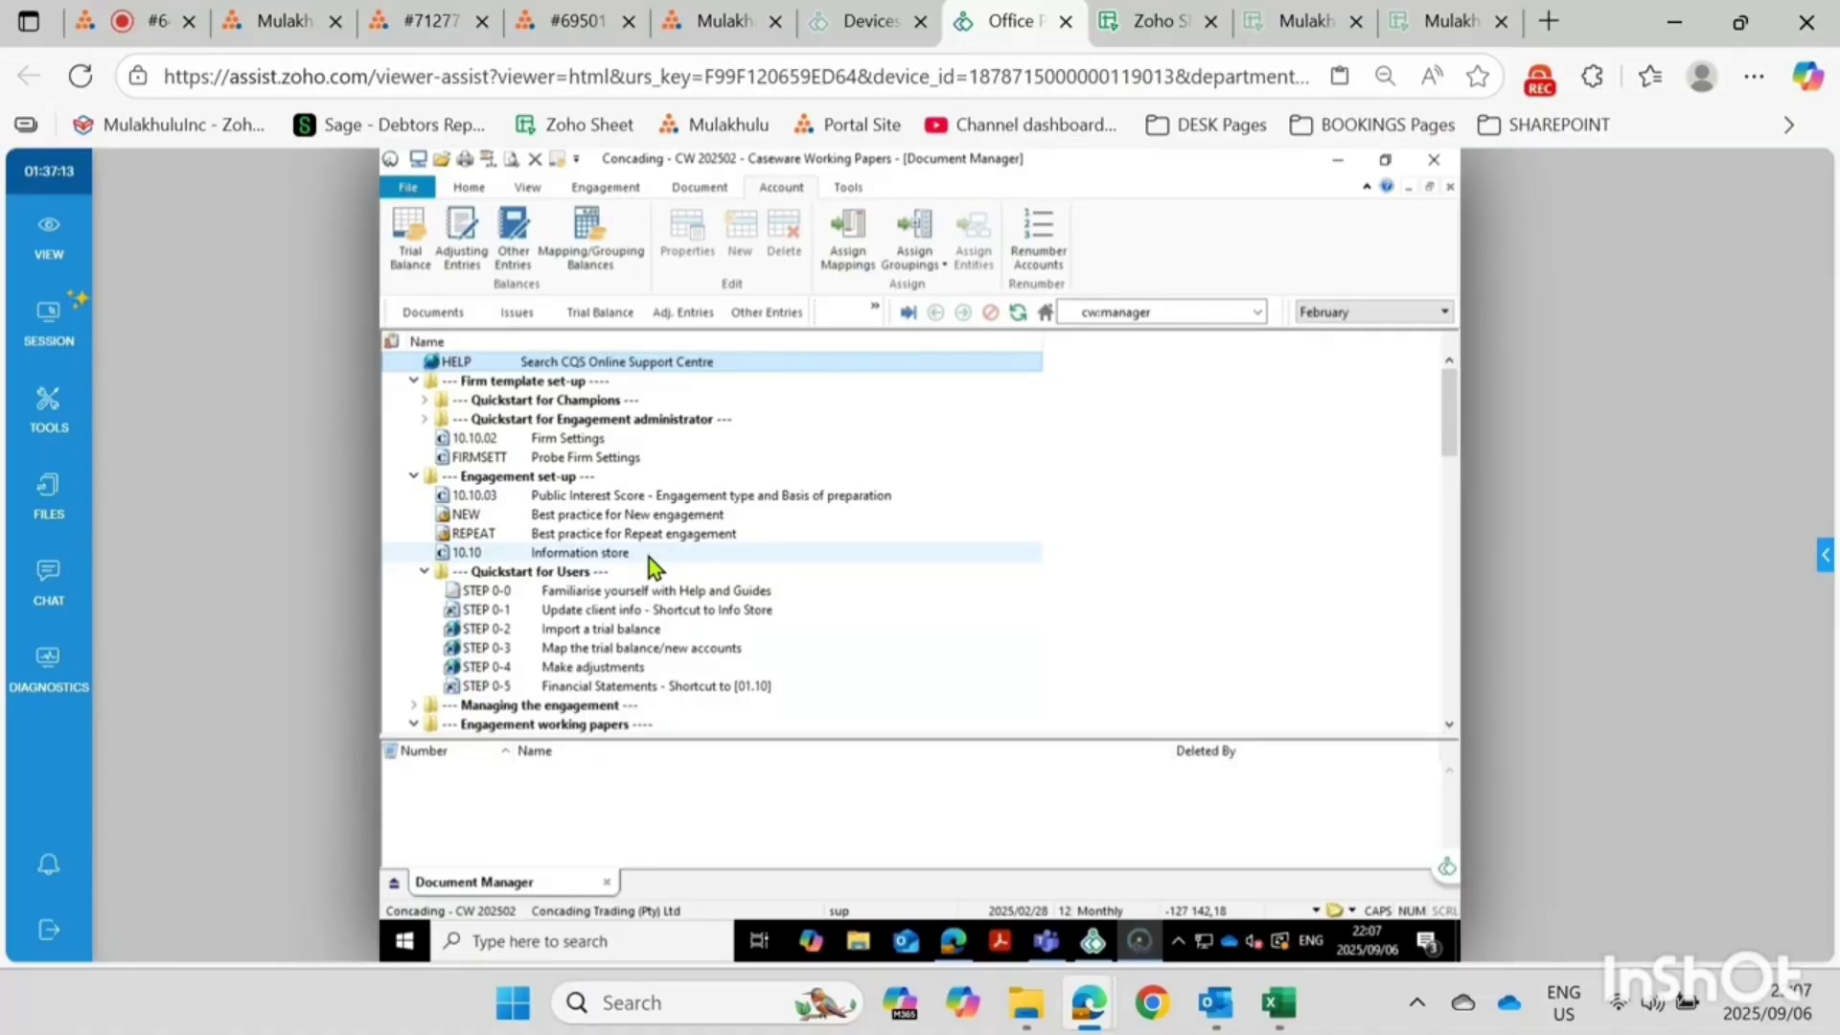
Open the Yeong - Books & AFS 202502 job and read the mapping instructions for Tax expense and Inland Rev- Corporation Tax
{"action": "left_click", "coordinate": [428, 29]}
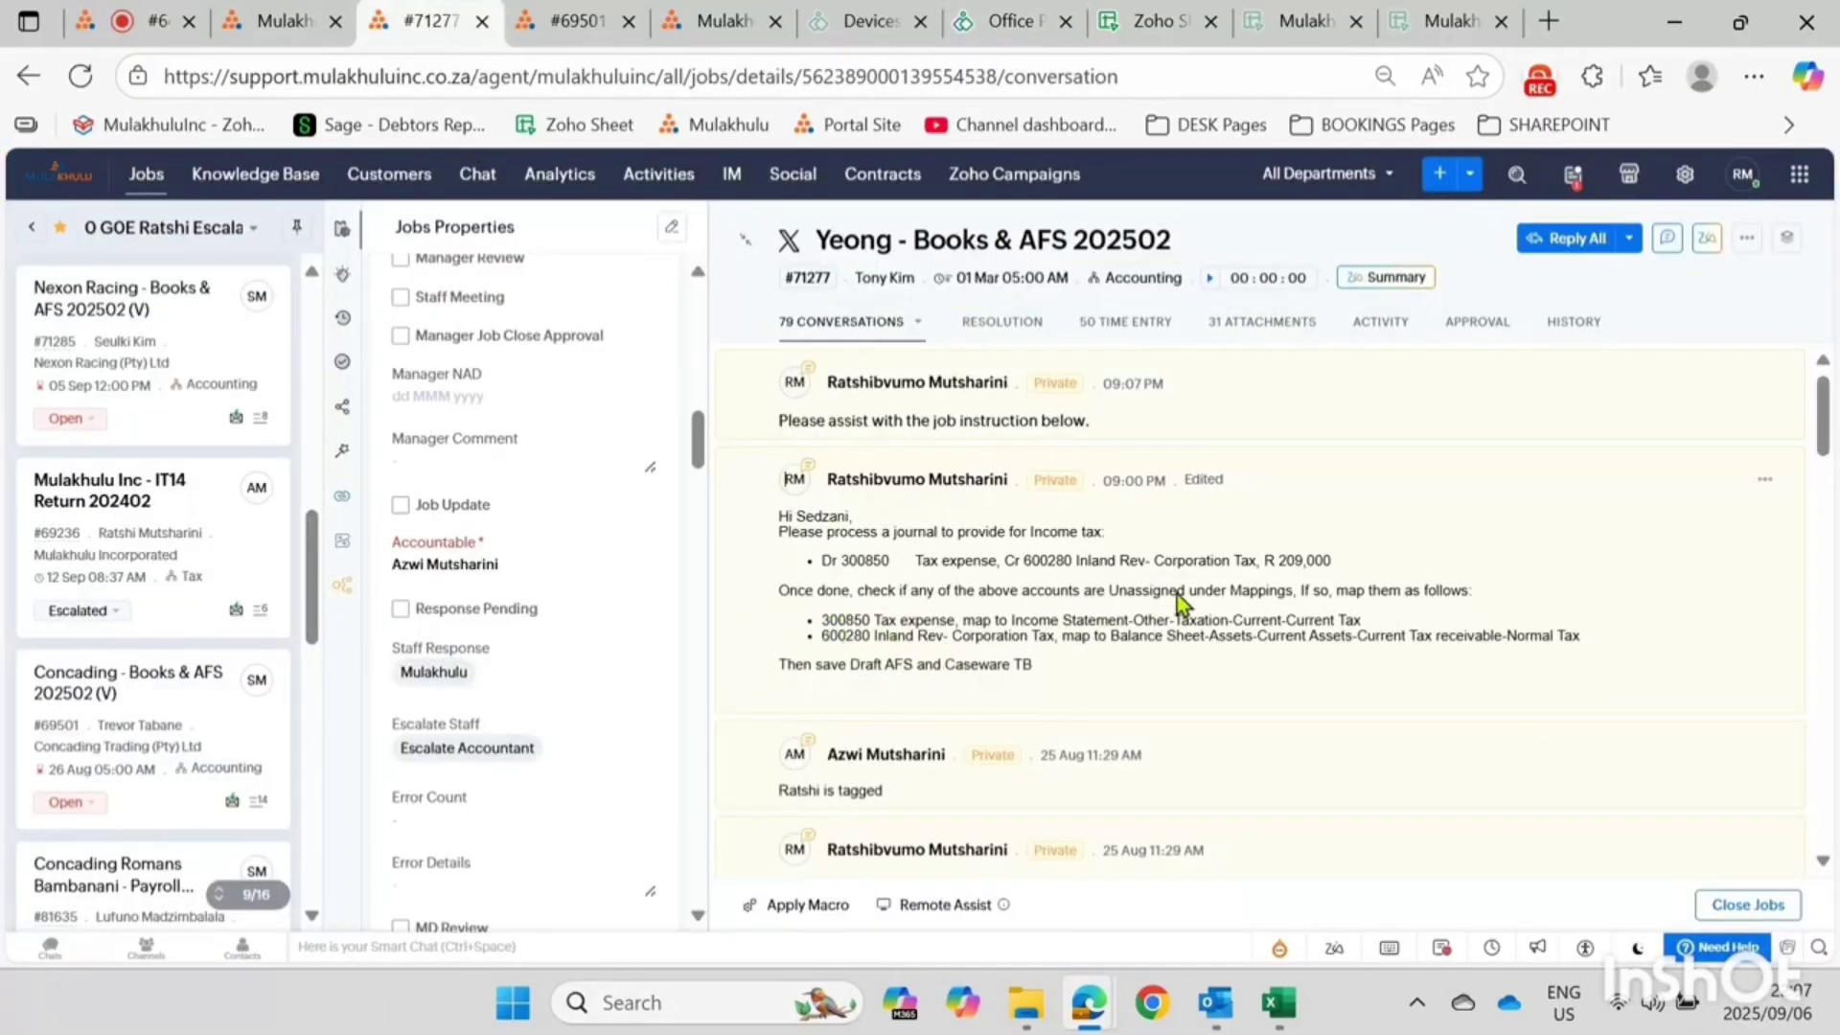
{"action": "scroll", "coordinate": [1176, 599], "scroll_direction": "down", "scroll_amount": 2}
{"action": "scroll", "coordinate": [927, 517], "scroll_direction": "up", "scroll_amount": 1}
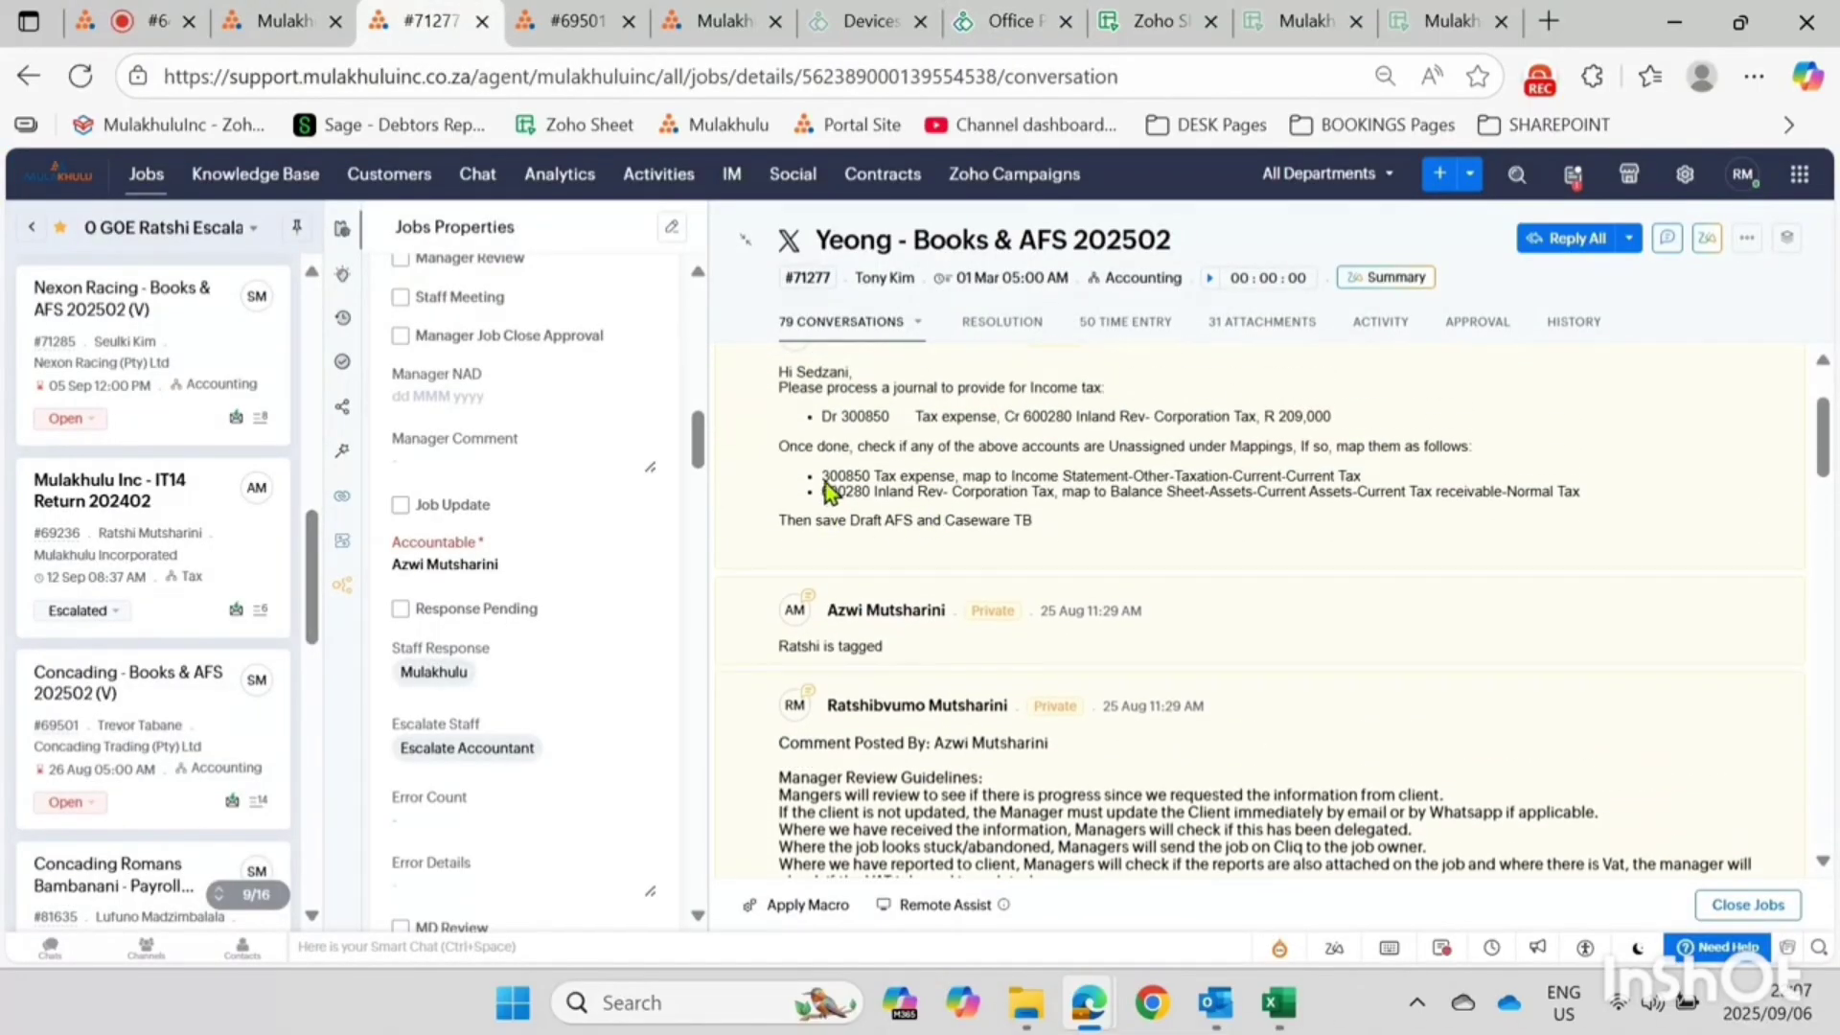
{"action": "left_click_drag", "start_coordinate": [822, 483], "coordinate": [868, 481]}
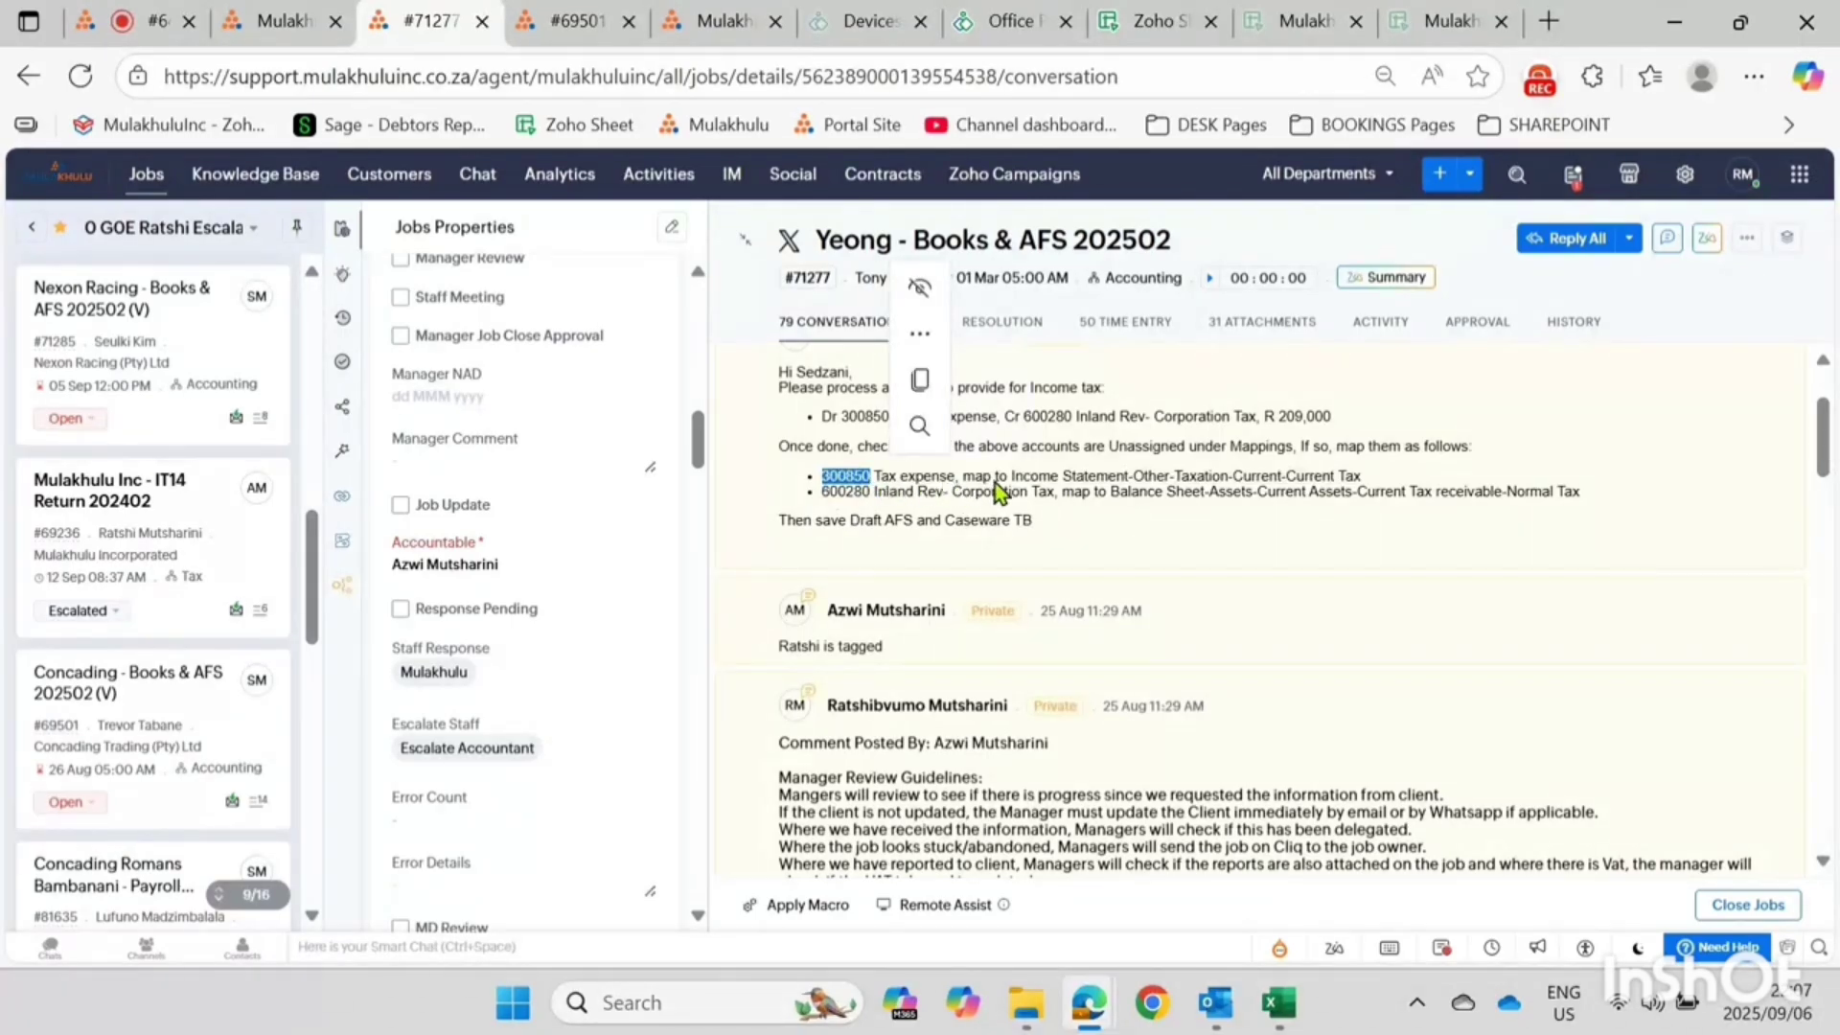
{"action": "left_click", "coordinate": [1115, 484]}
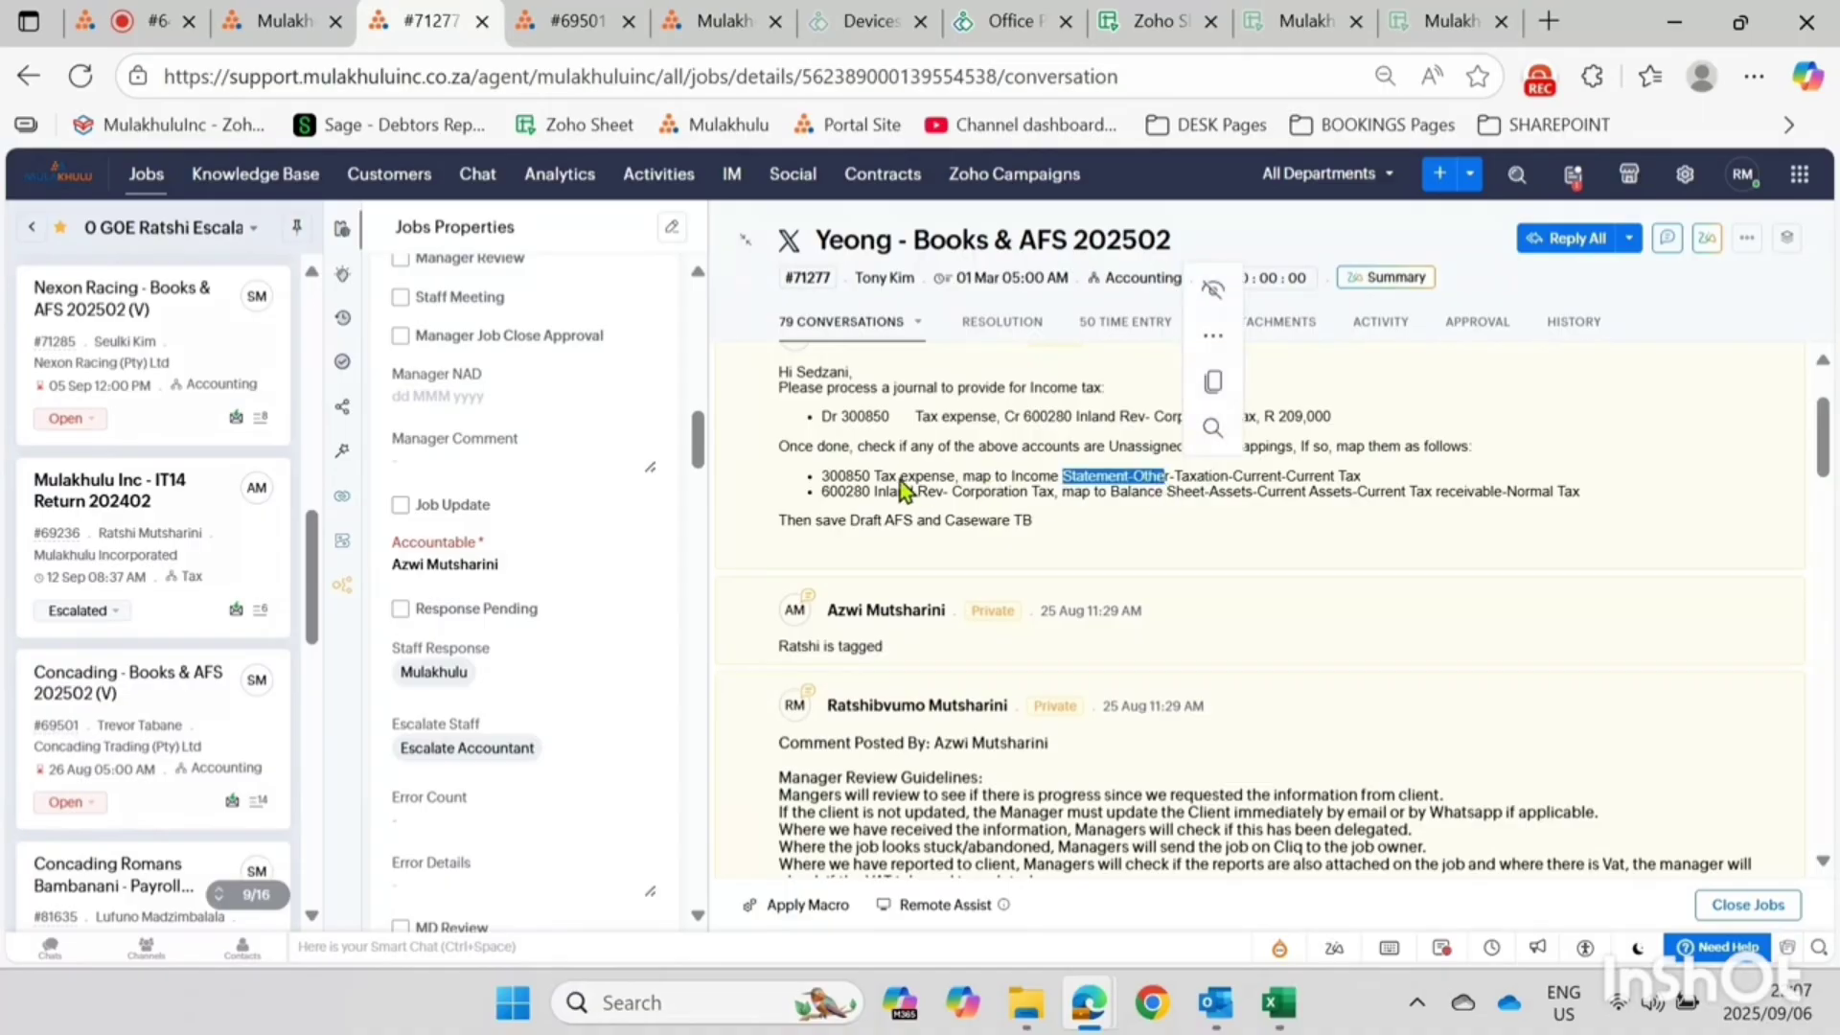
{"action": "left_click", "coordinate": [859, 485]}
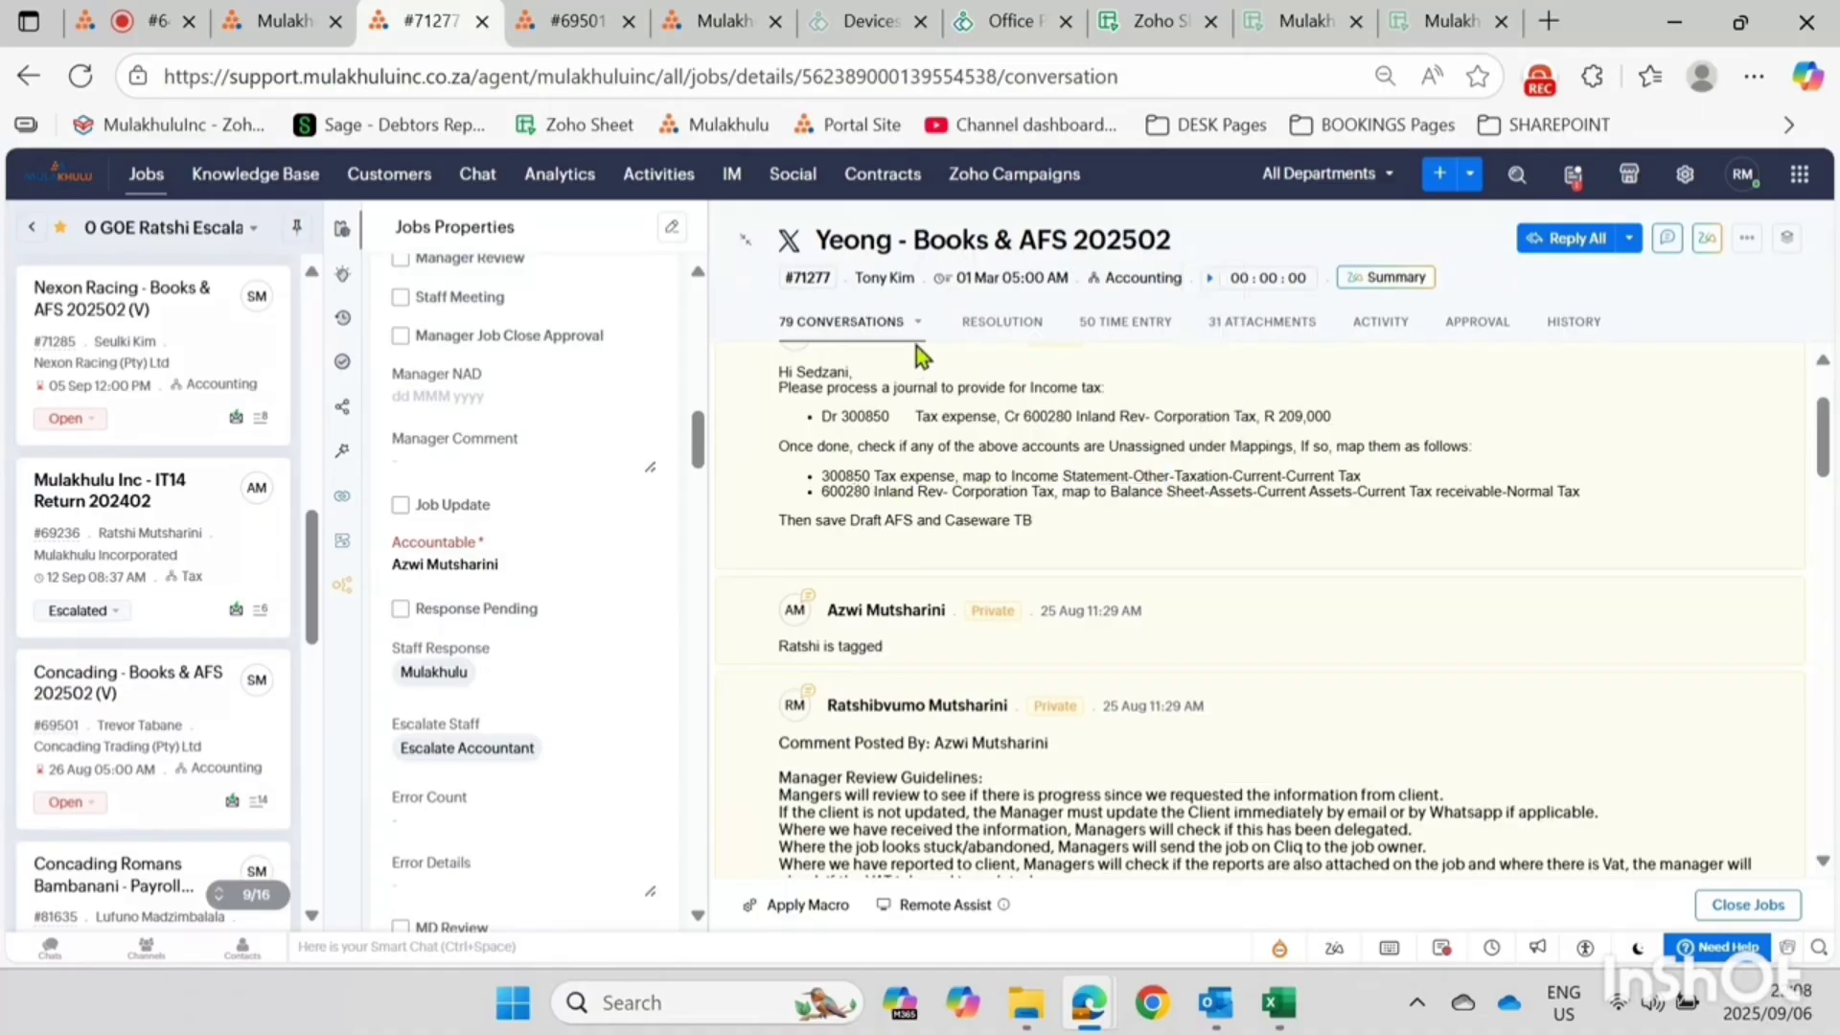
Switch back to the remote Caseware session, open Assign Mapping Numbers and select the unmapped Tax expense account
{"action": "left_click", "coordinate": [1001, 23]}
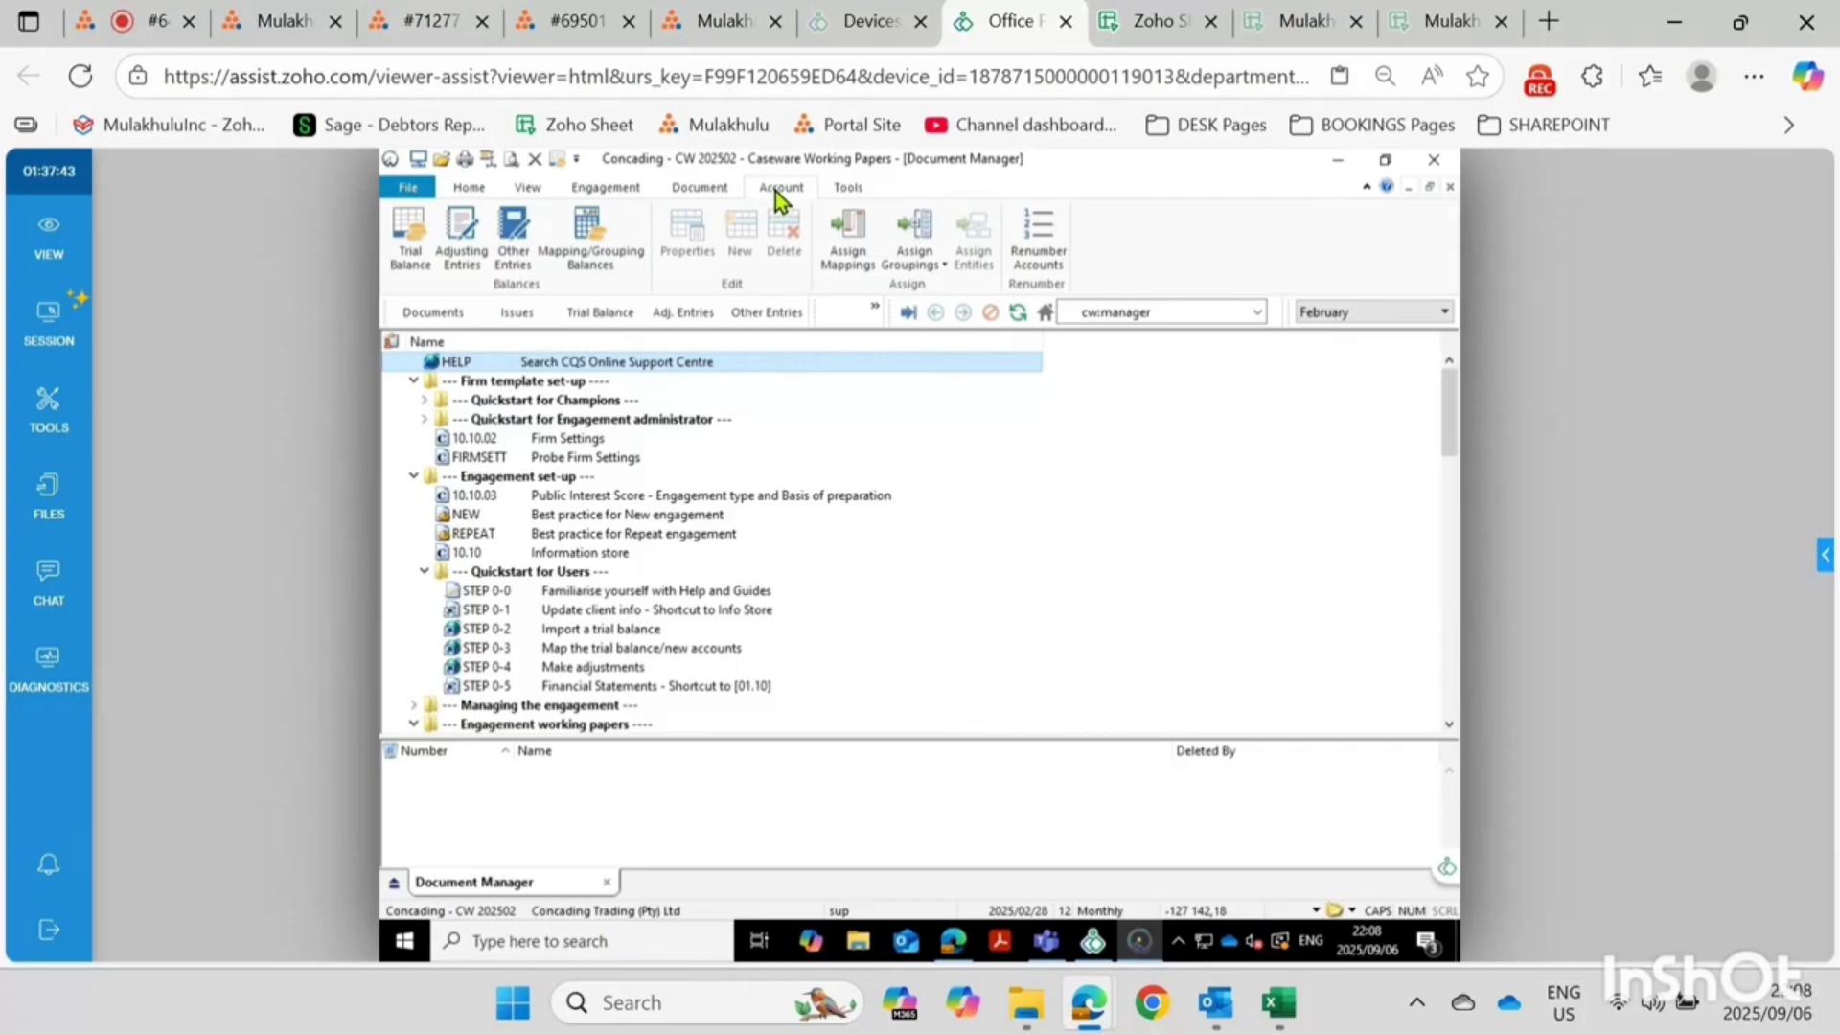
{"action": "left_click", "coordinate": [711, 191]}
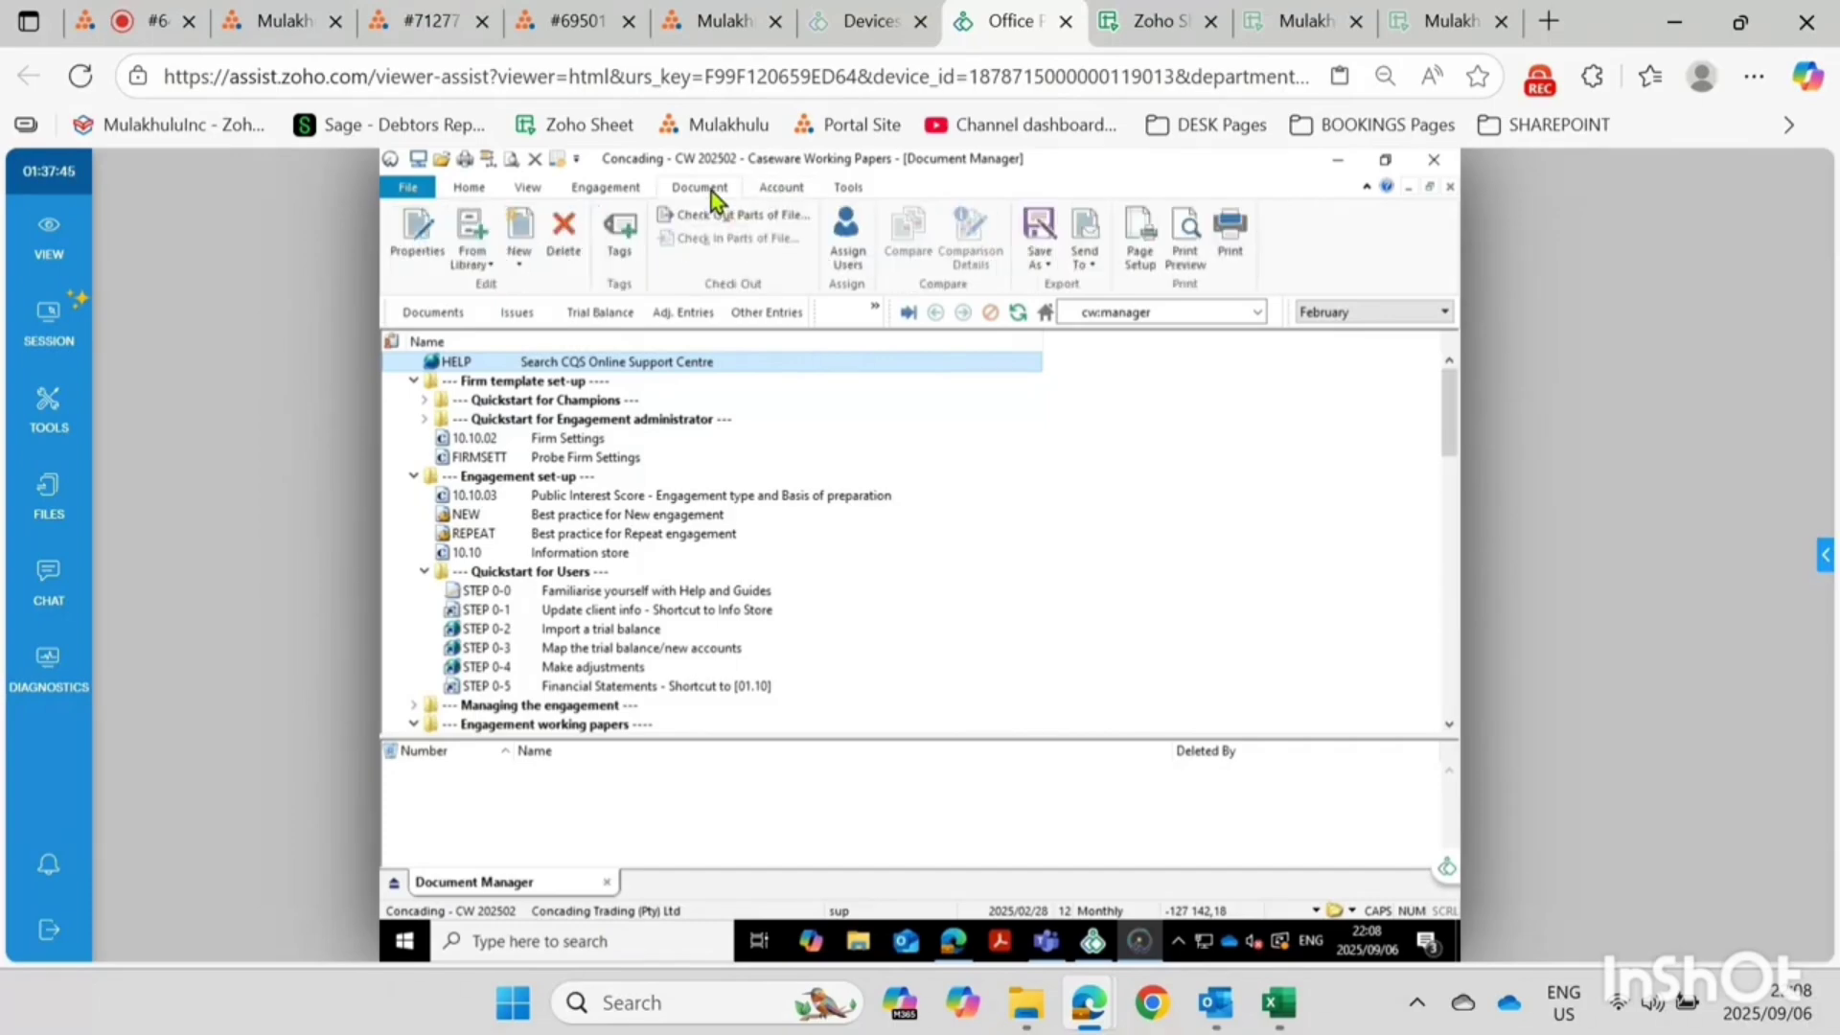
{"action": "left_click", "coordinate": [785, 195]}
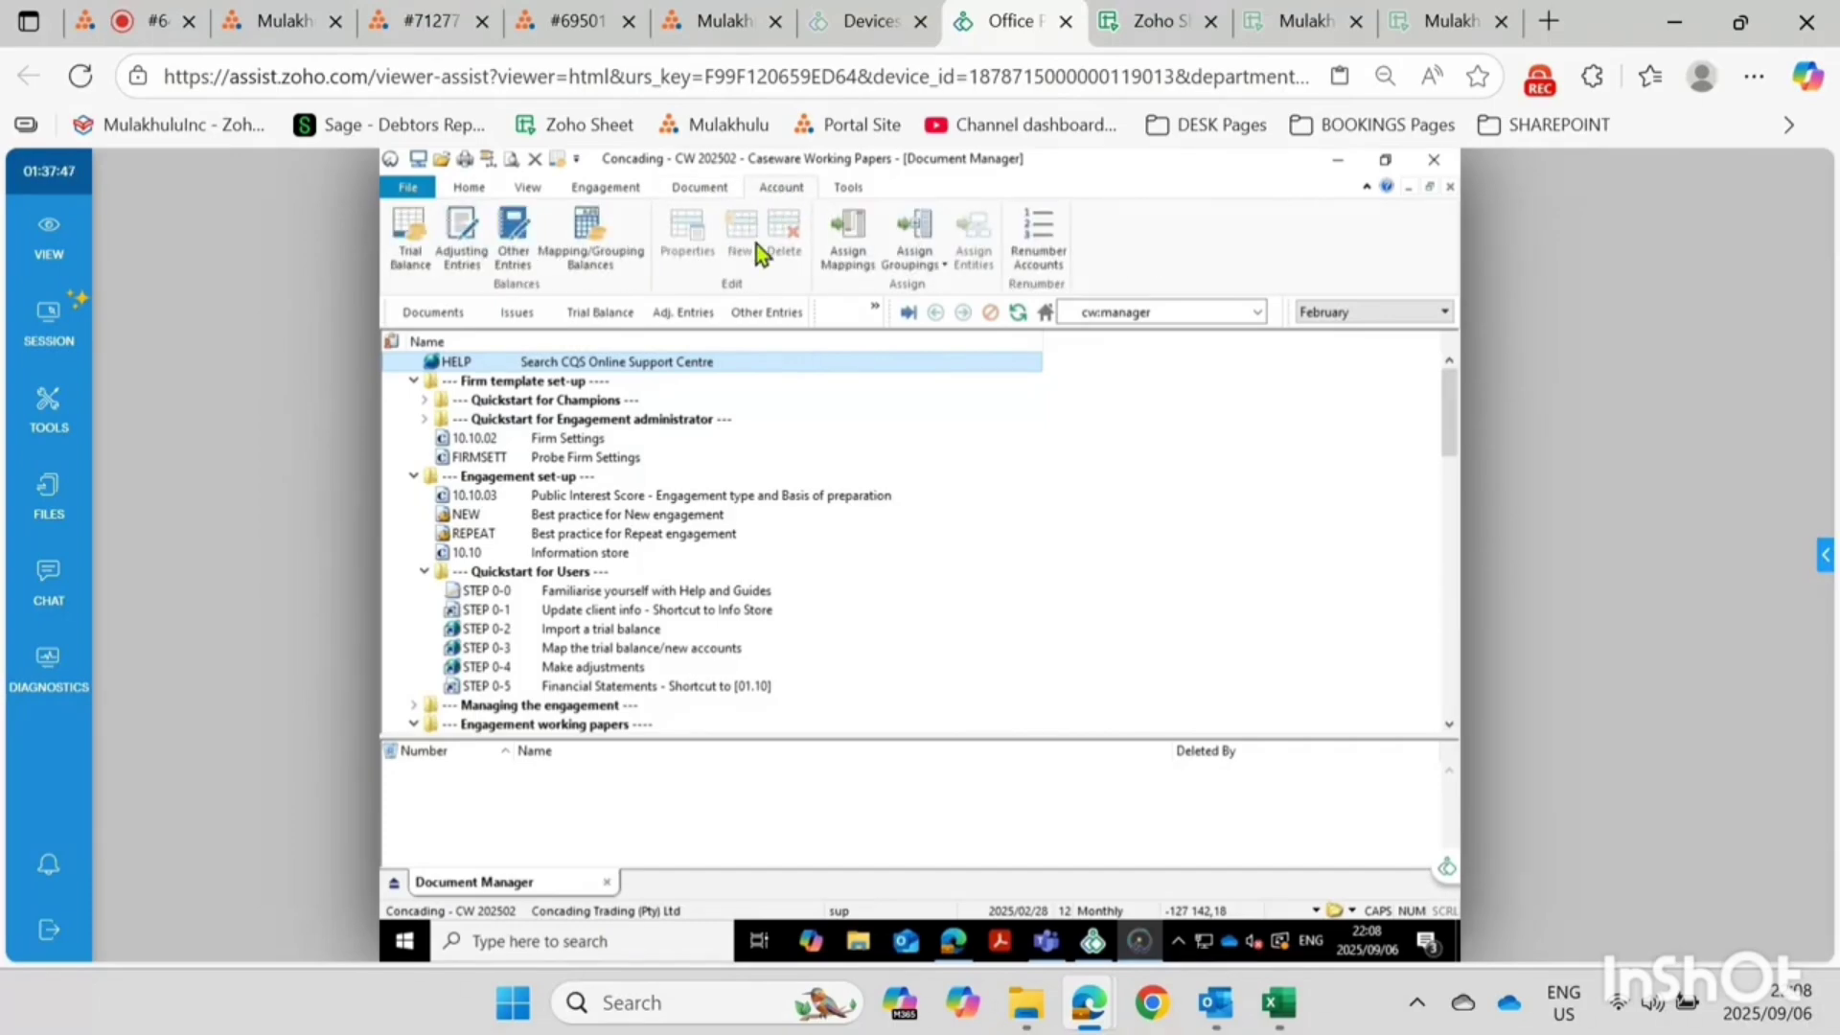
{"action": "left_click", "coordinate": [853, 237]}
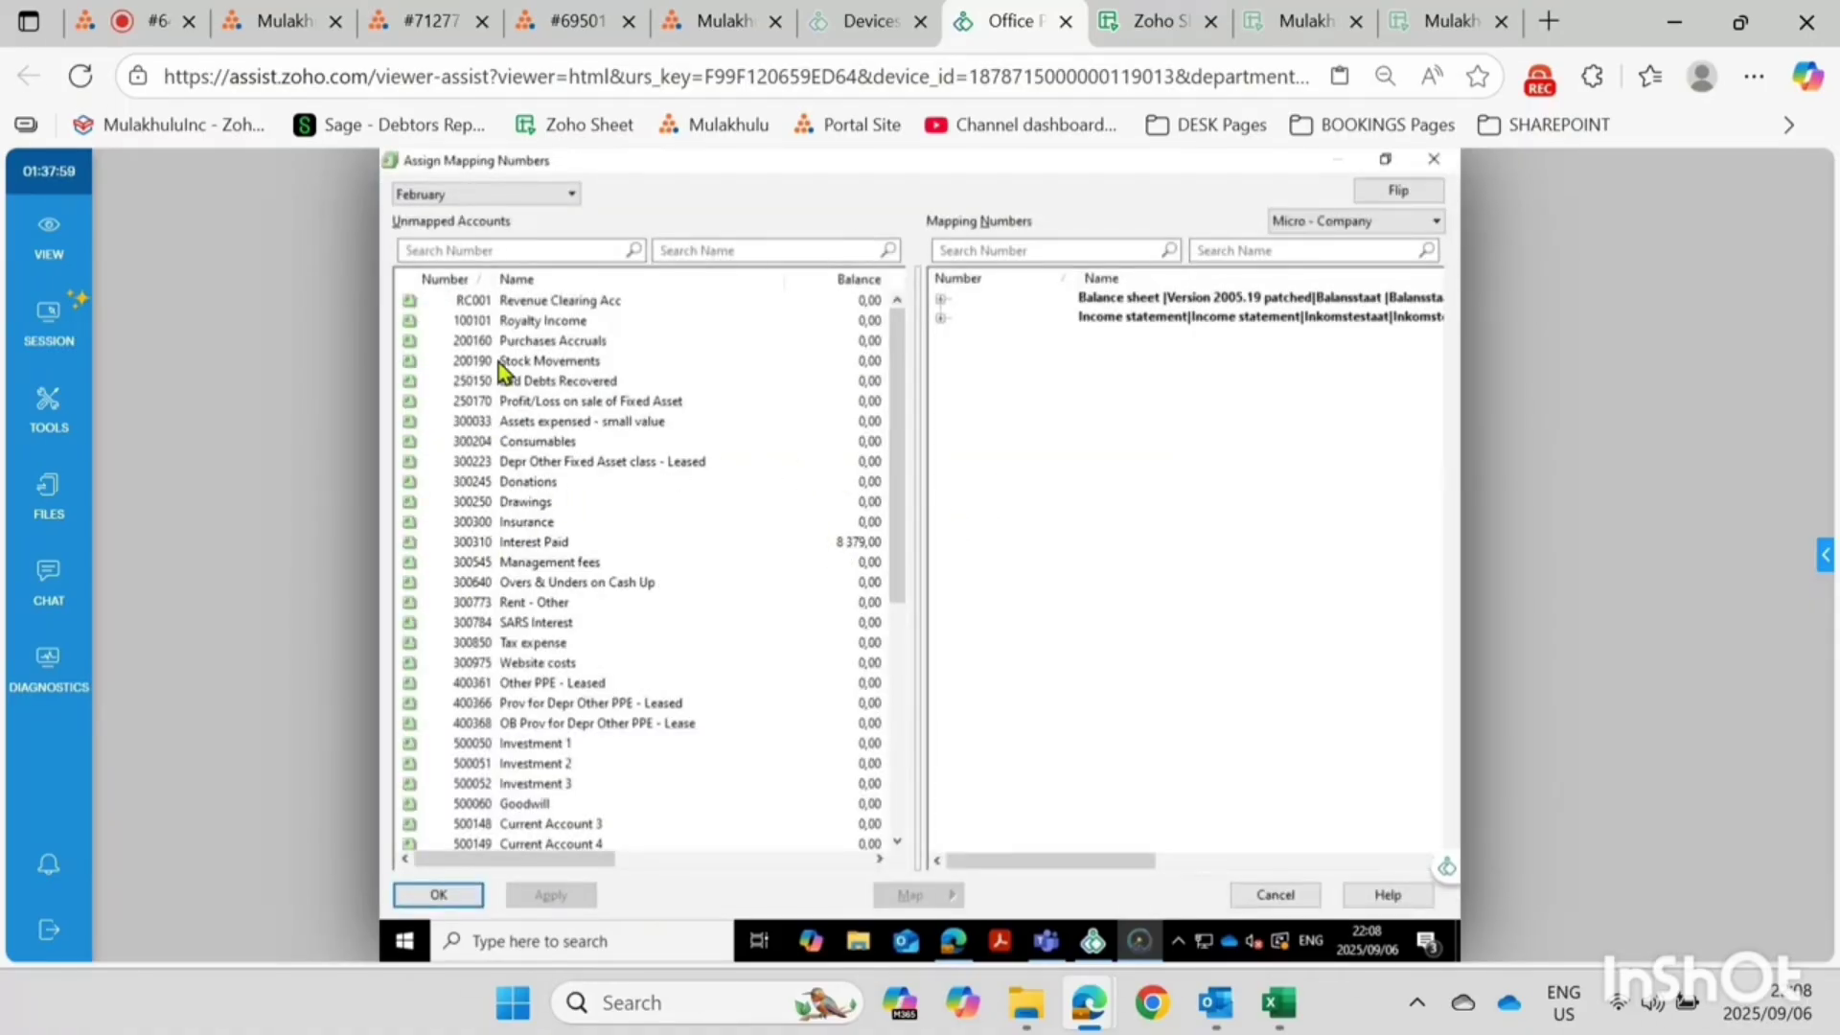
{"action": "left_click", "coordinate": [515, 652]}
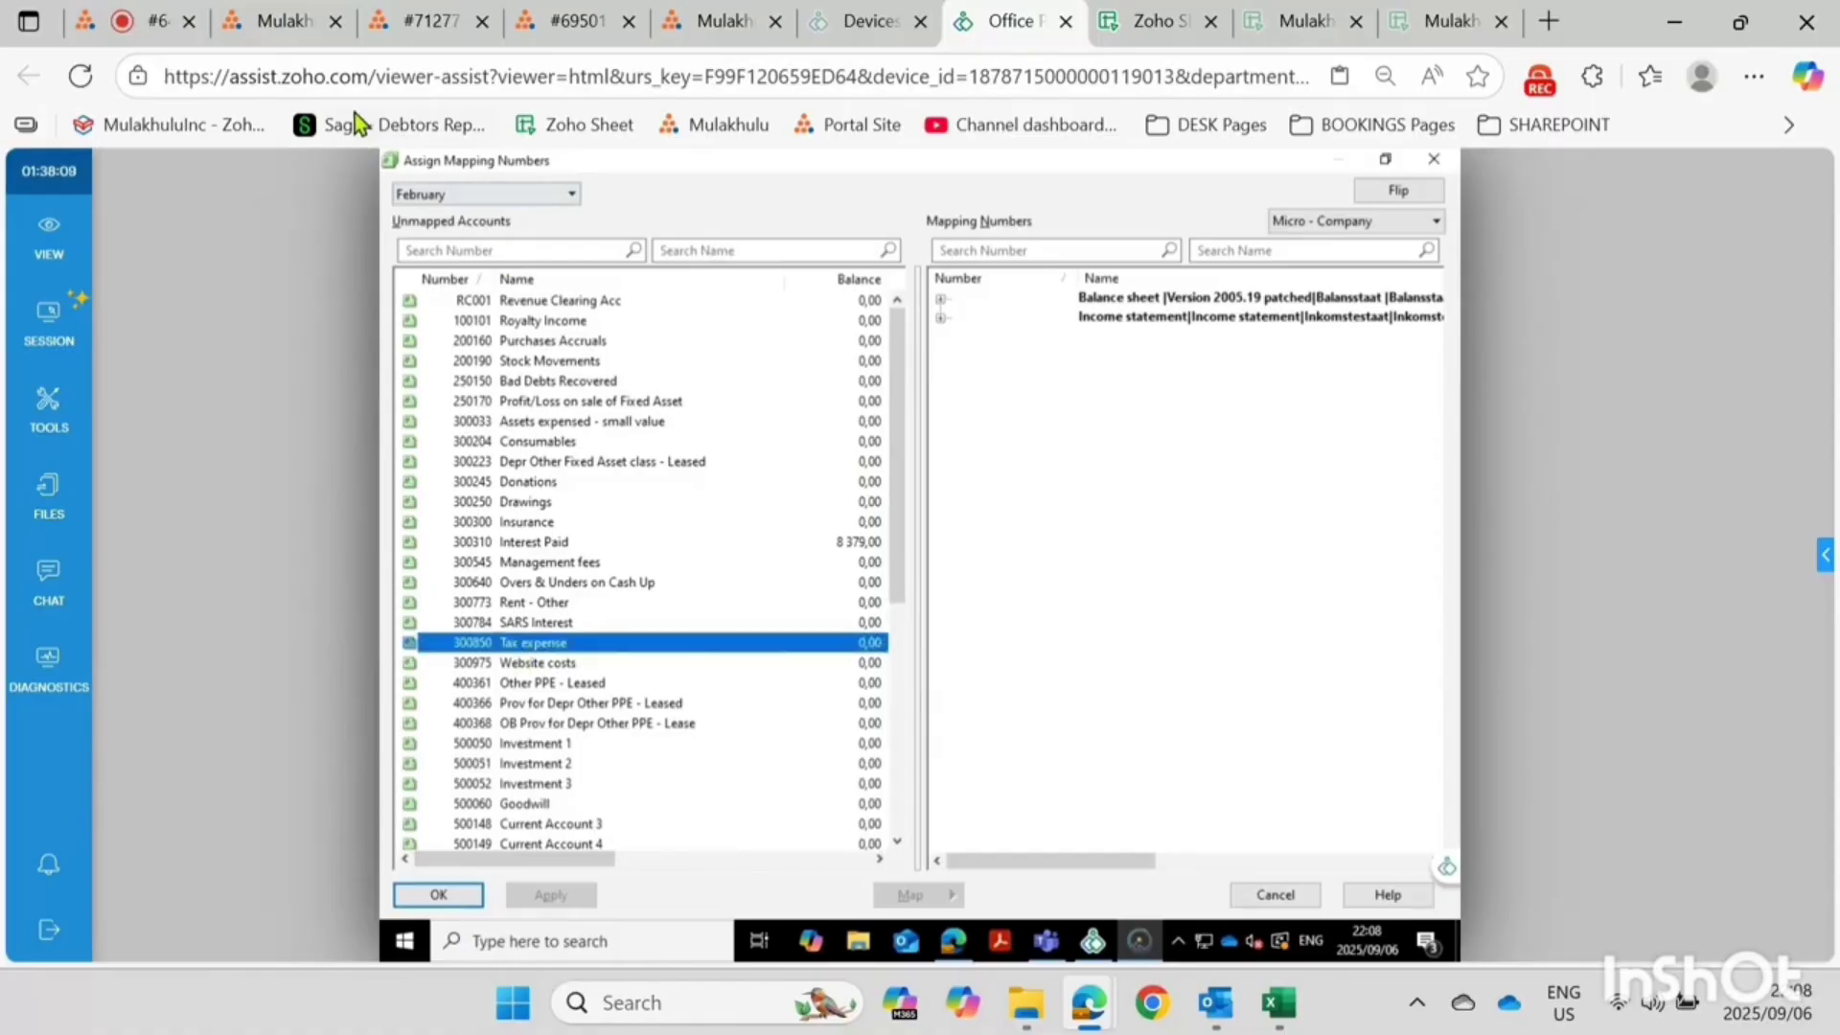
Reread the Yeong job's mapping path for Tax expense: Income Statement-Other-Taxation-Current-Current Tax
{"action": "left_click", "coordinate": [422, 21]}
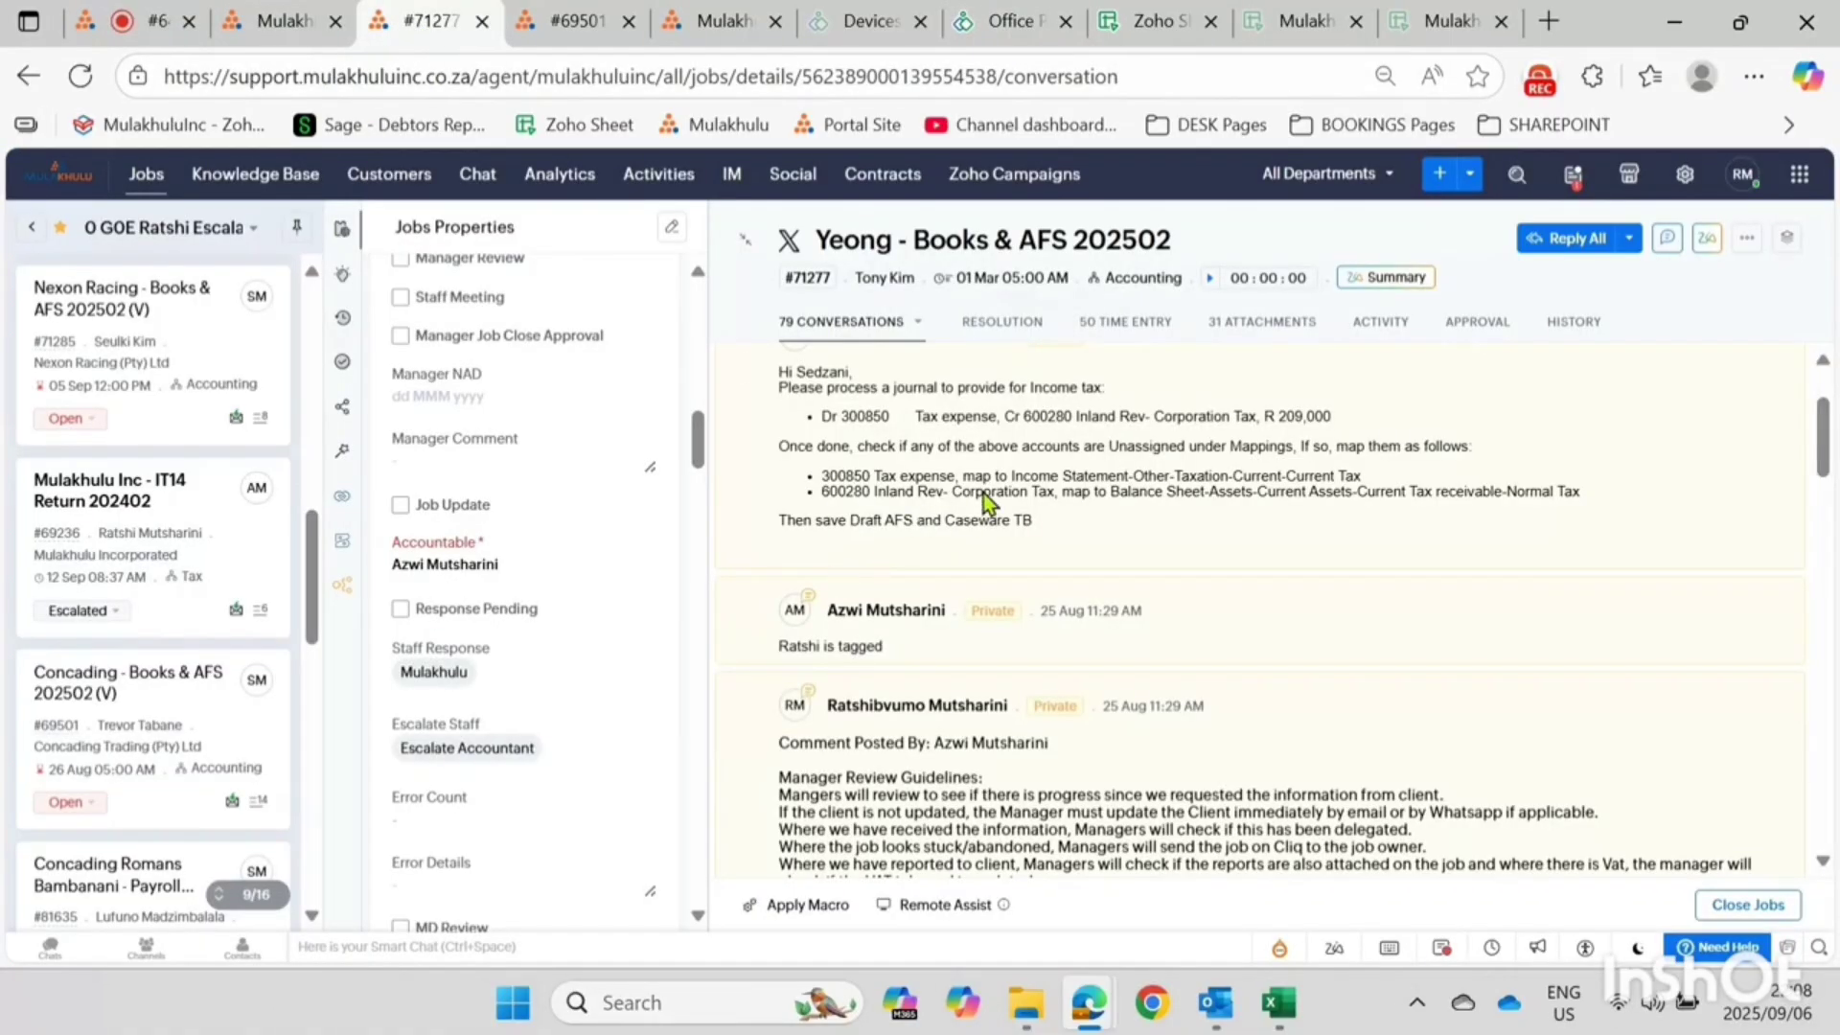
{"action": "left_click_drag", "start_coordinate": [1057, 481], "coordinate": [1040, 481]}
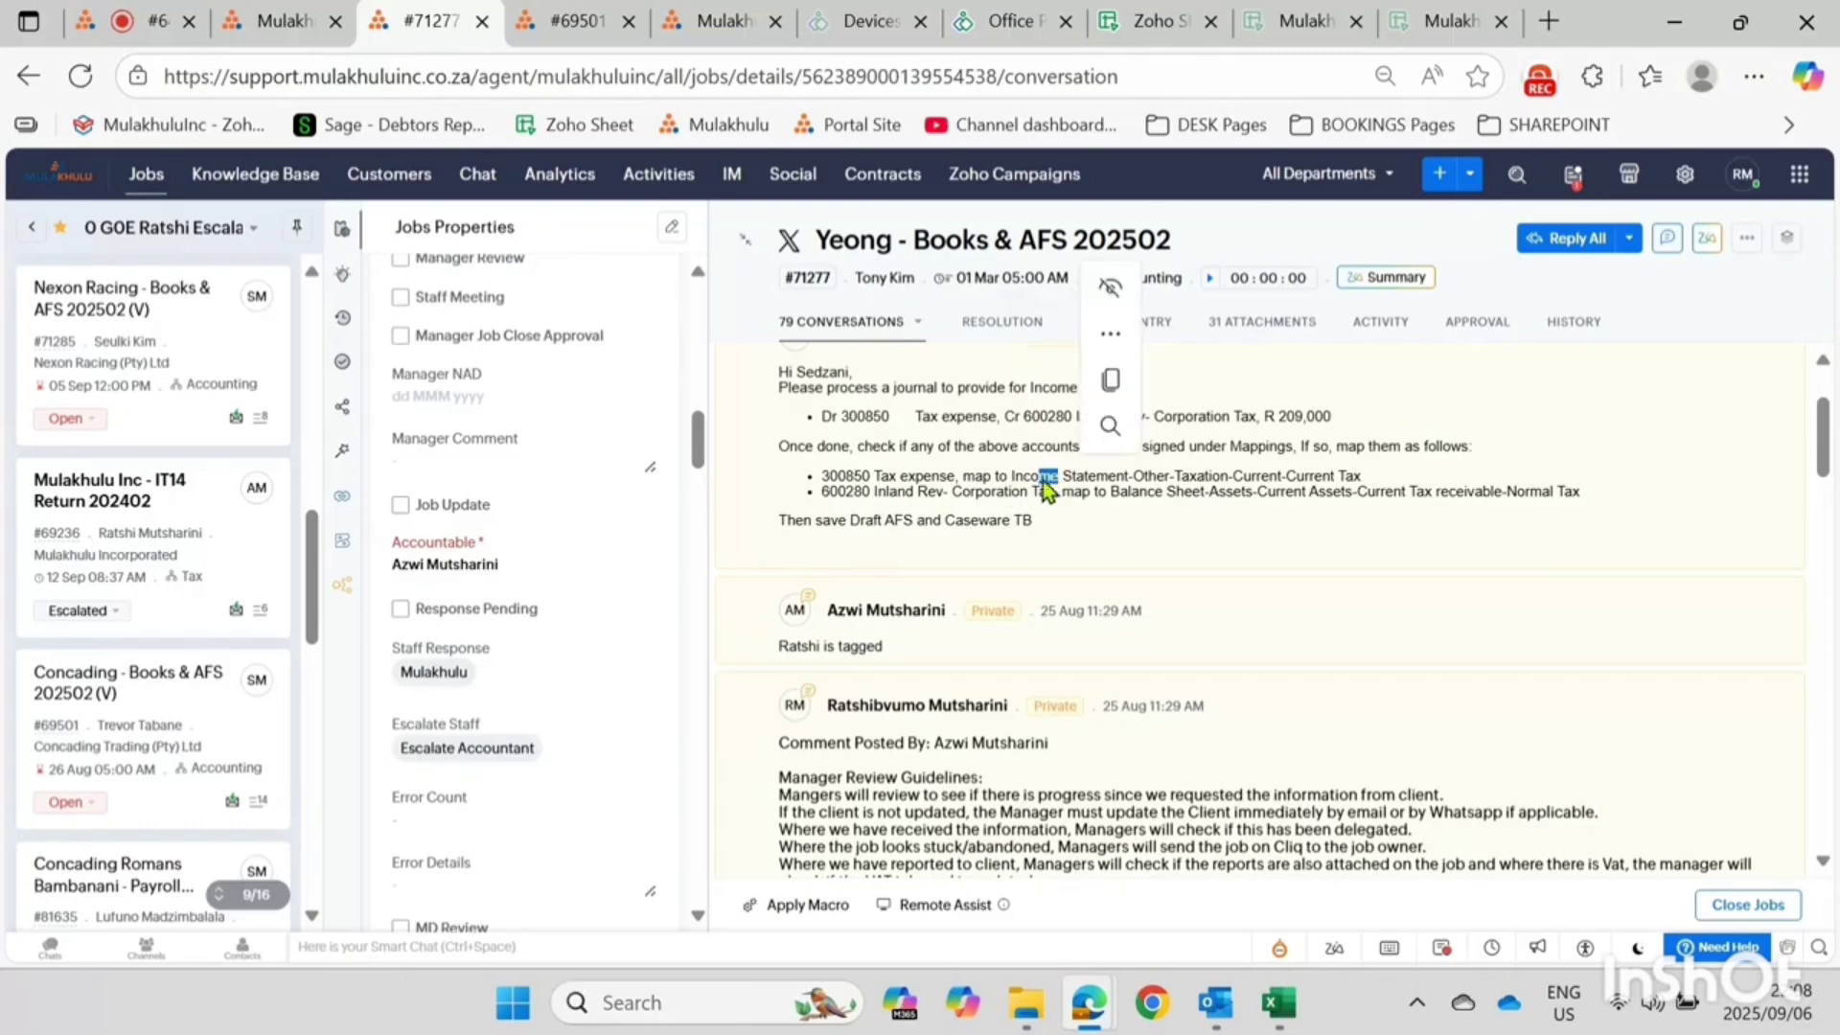
{"action": "left_click", "coordinate": [1015, 490]}
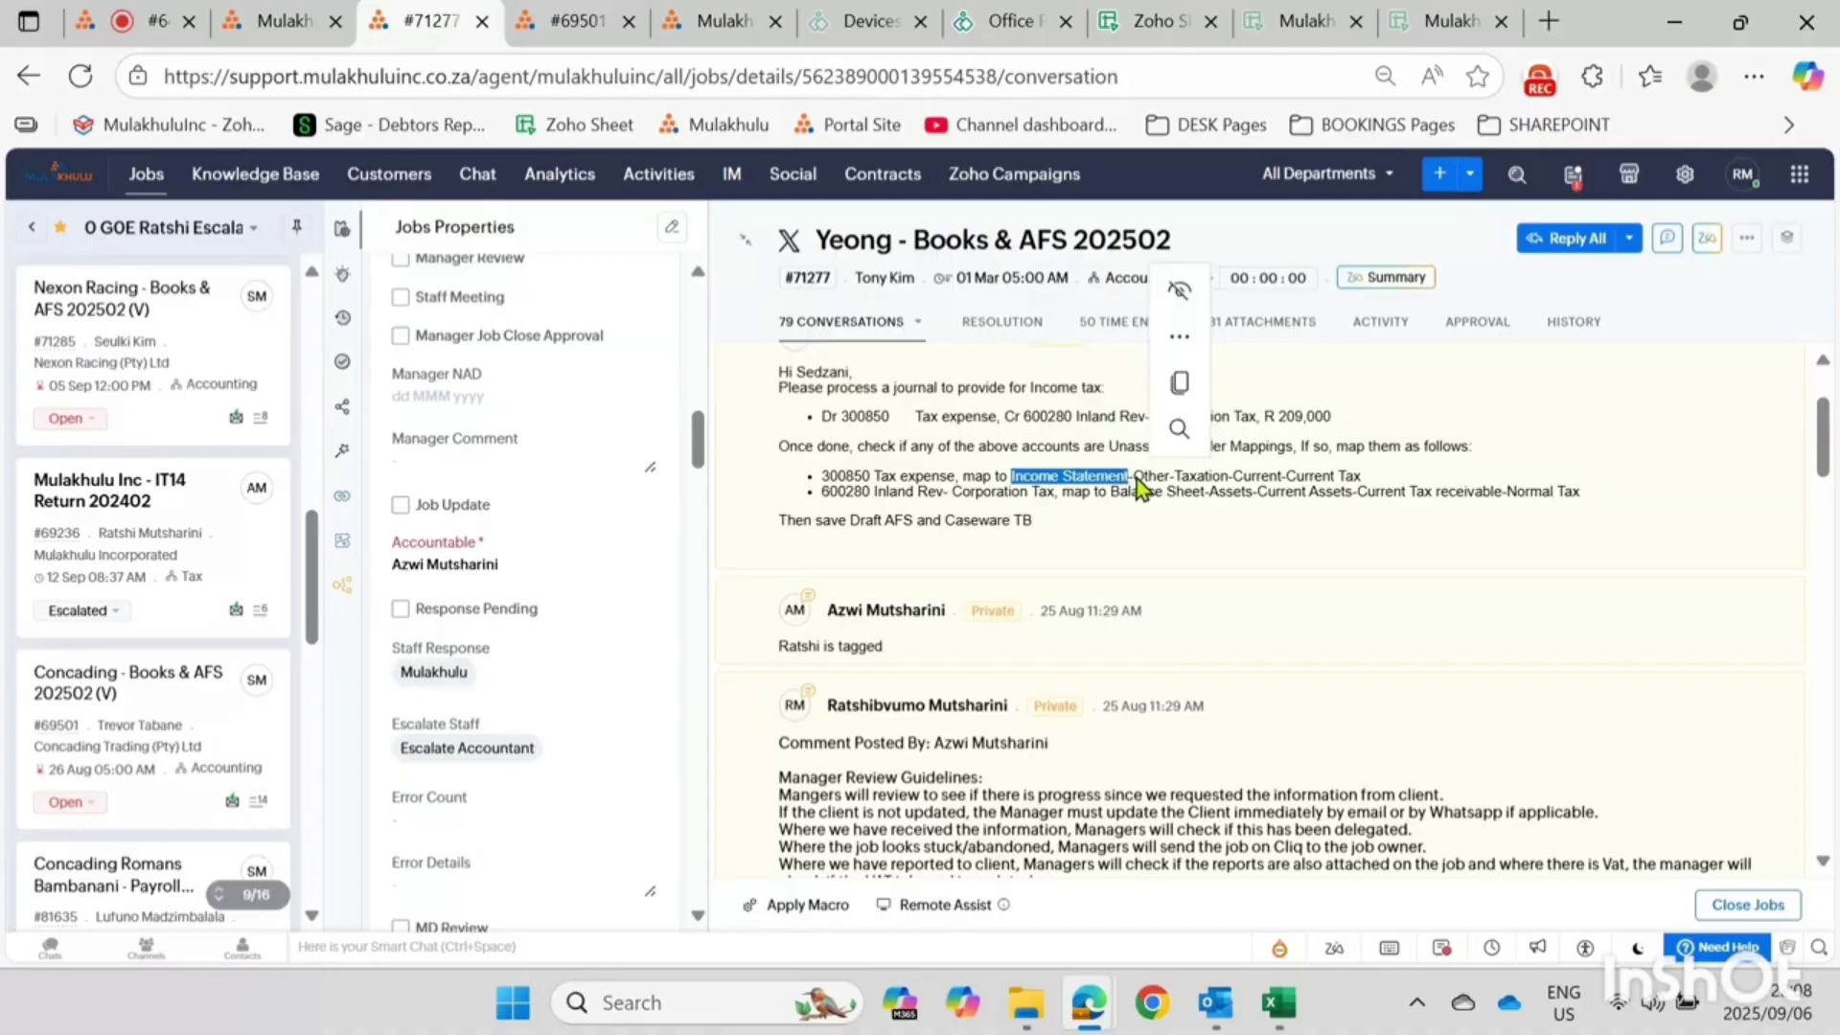
{"action": "left_click_drag", "start_coordinate": [1133, 479], "coordinate": [1226, 484]}
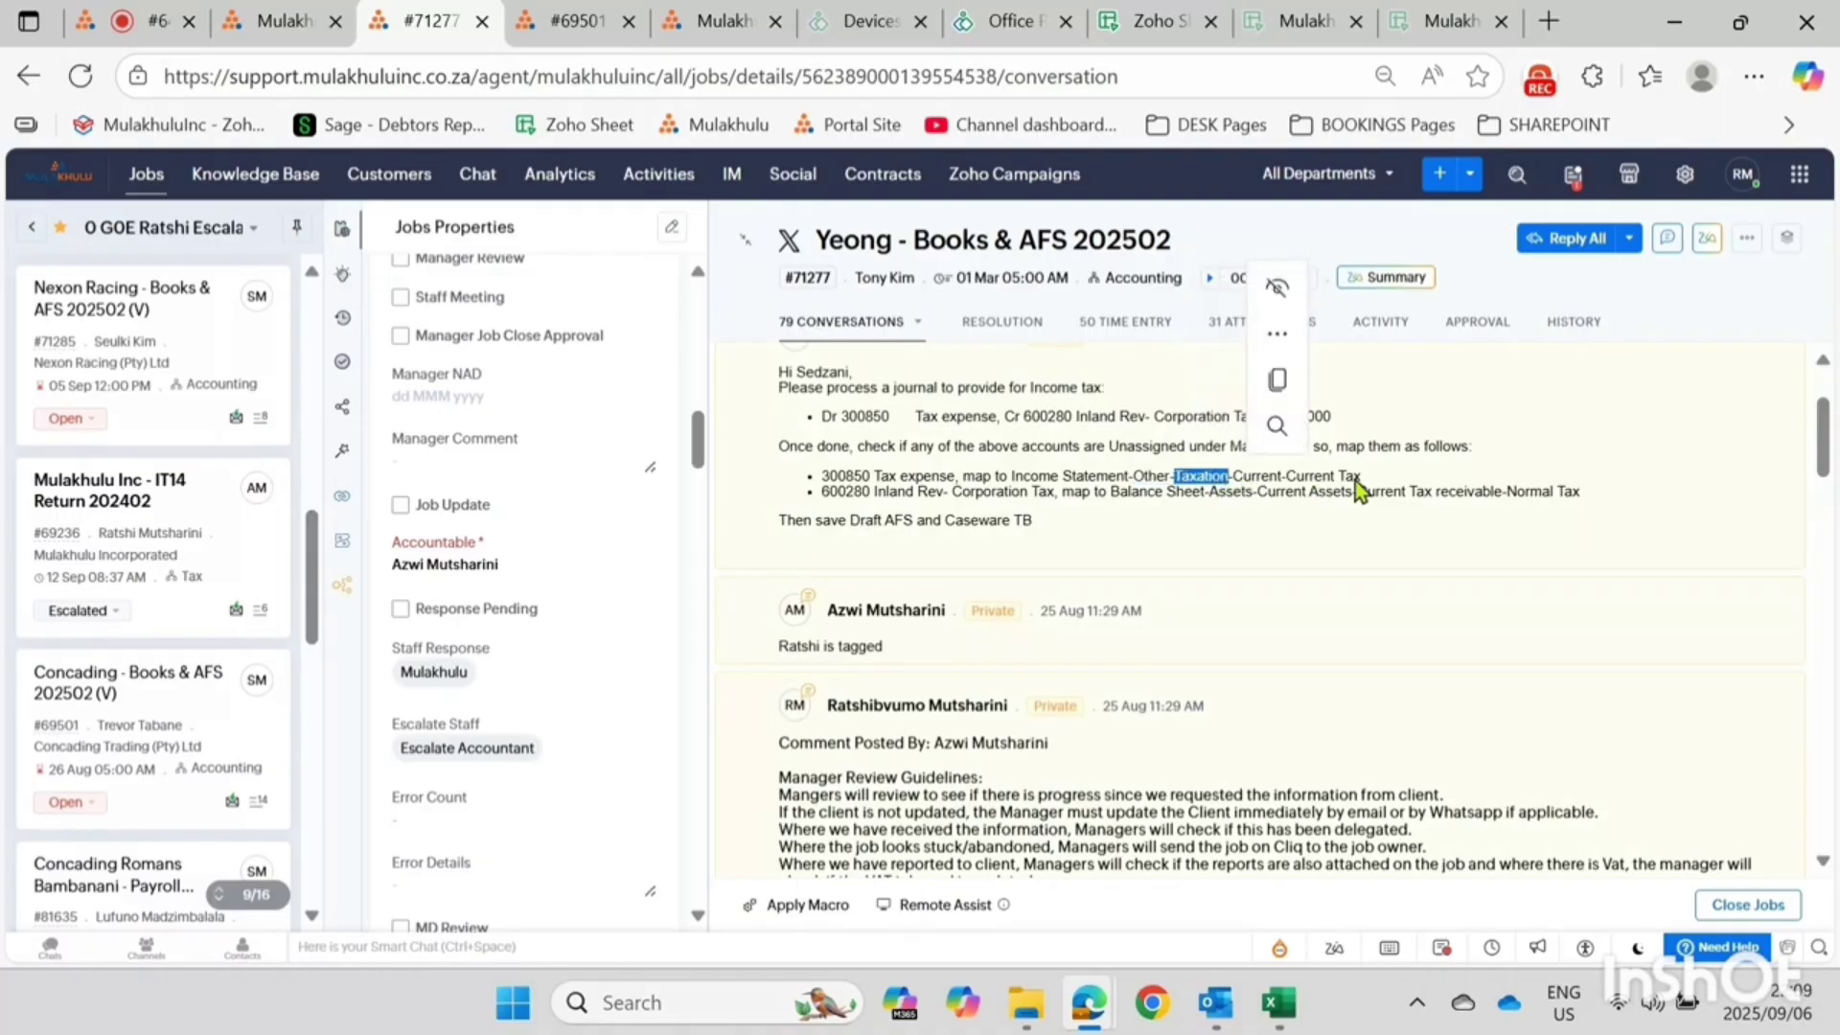
Switch back to the remote Caseware session and expand the mapping numbers tree through Income statement, Other, Taxation and Current
{"action": "left_click", "coordinate": [1010, 26]}
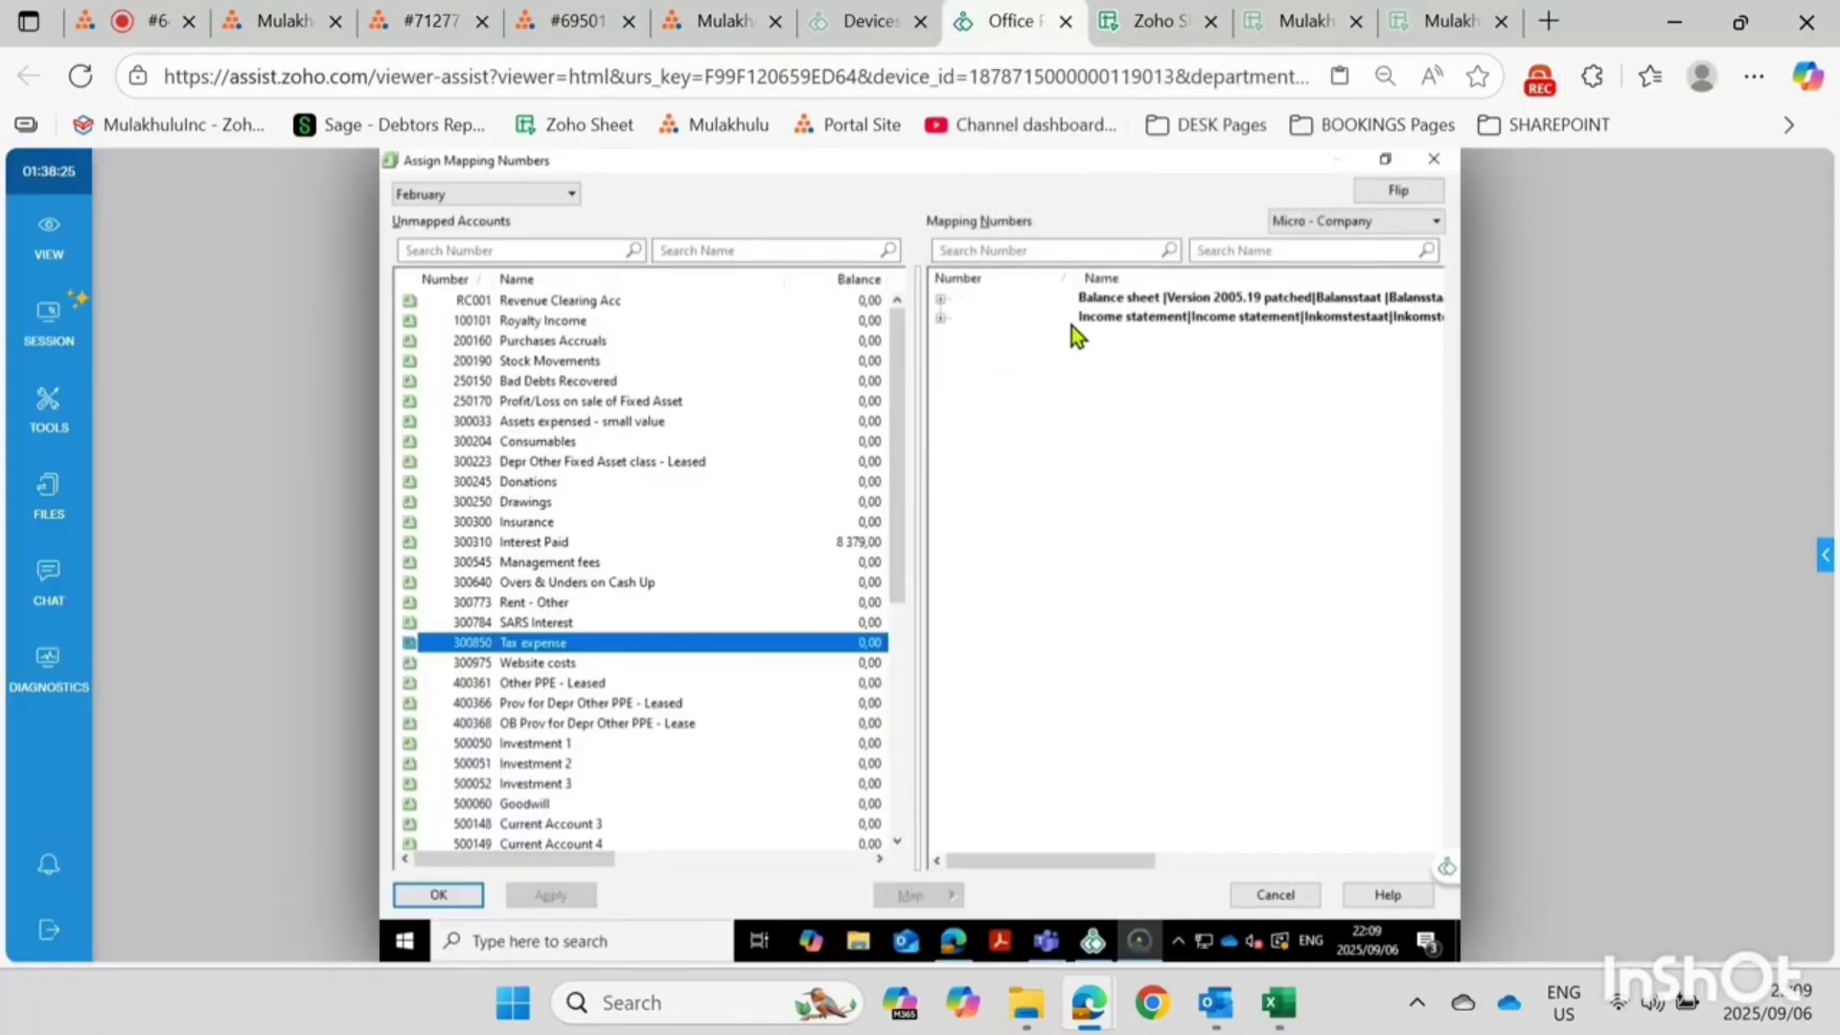
{"action": "left_click", "coordinate": [938, 320]}
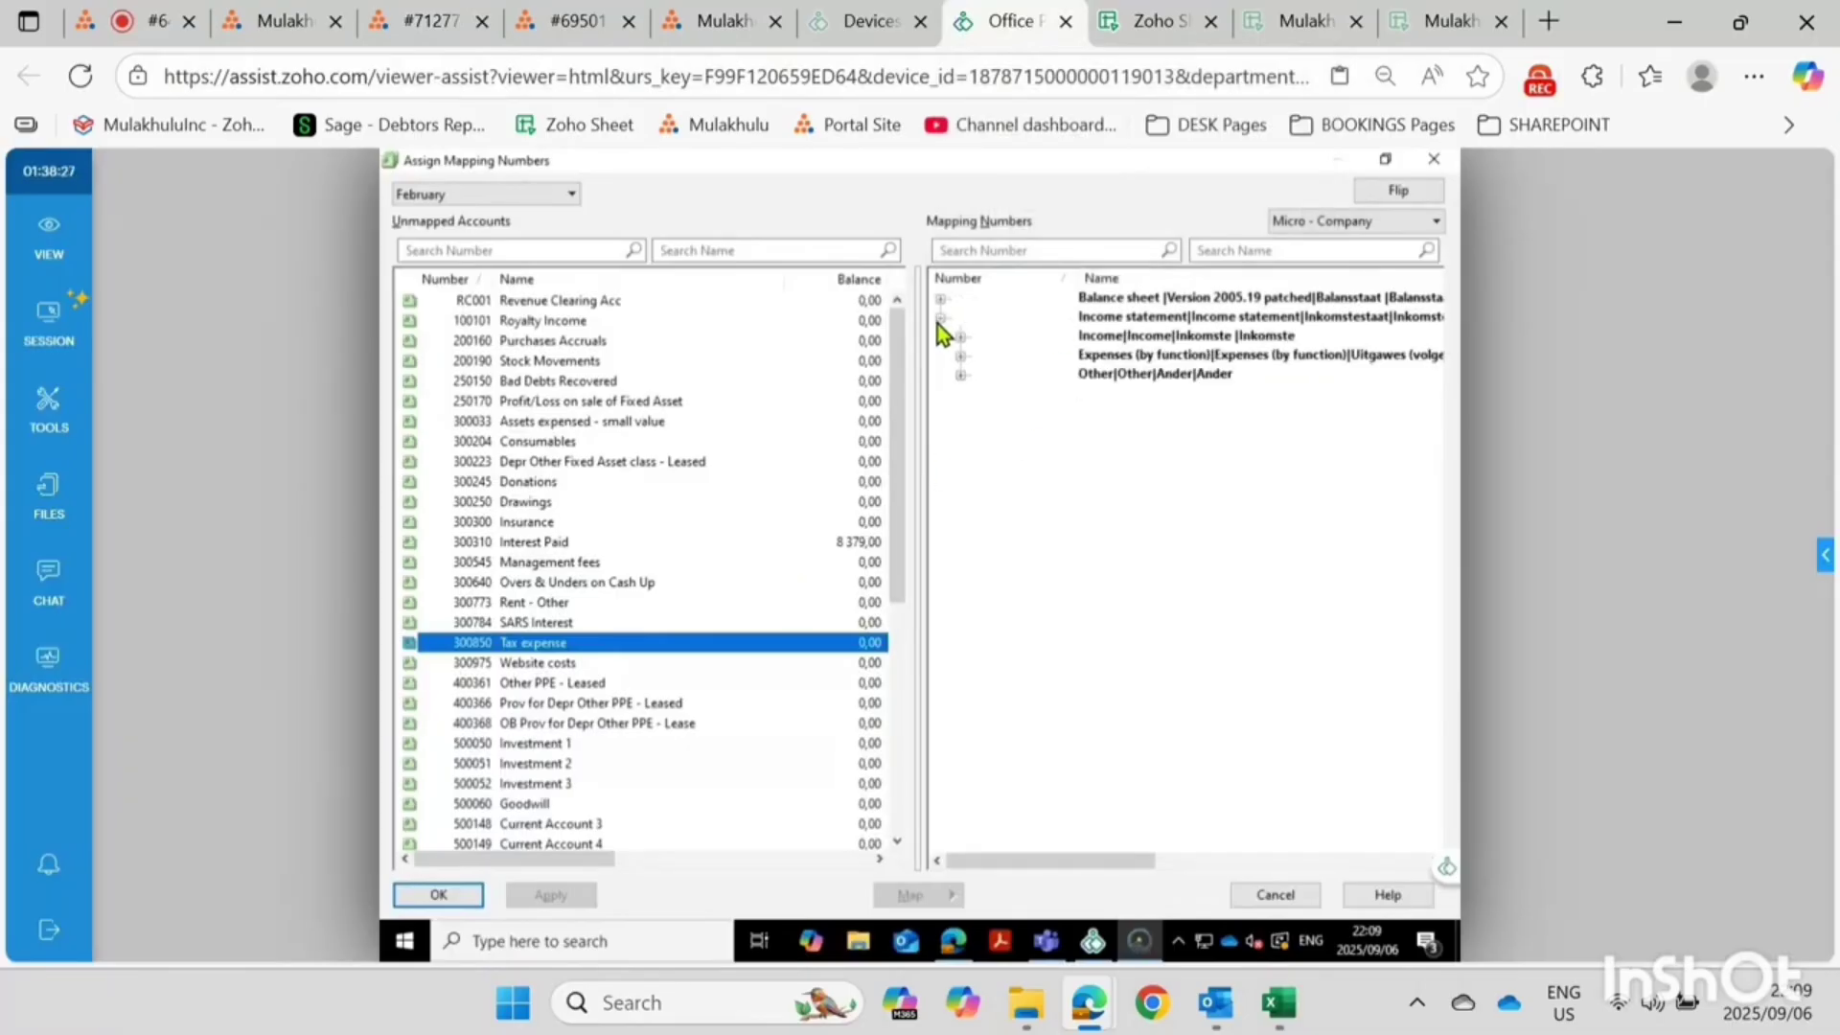
{"action": "left_click", "coordinate": [939, 320]}
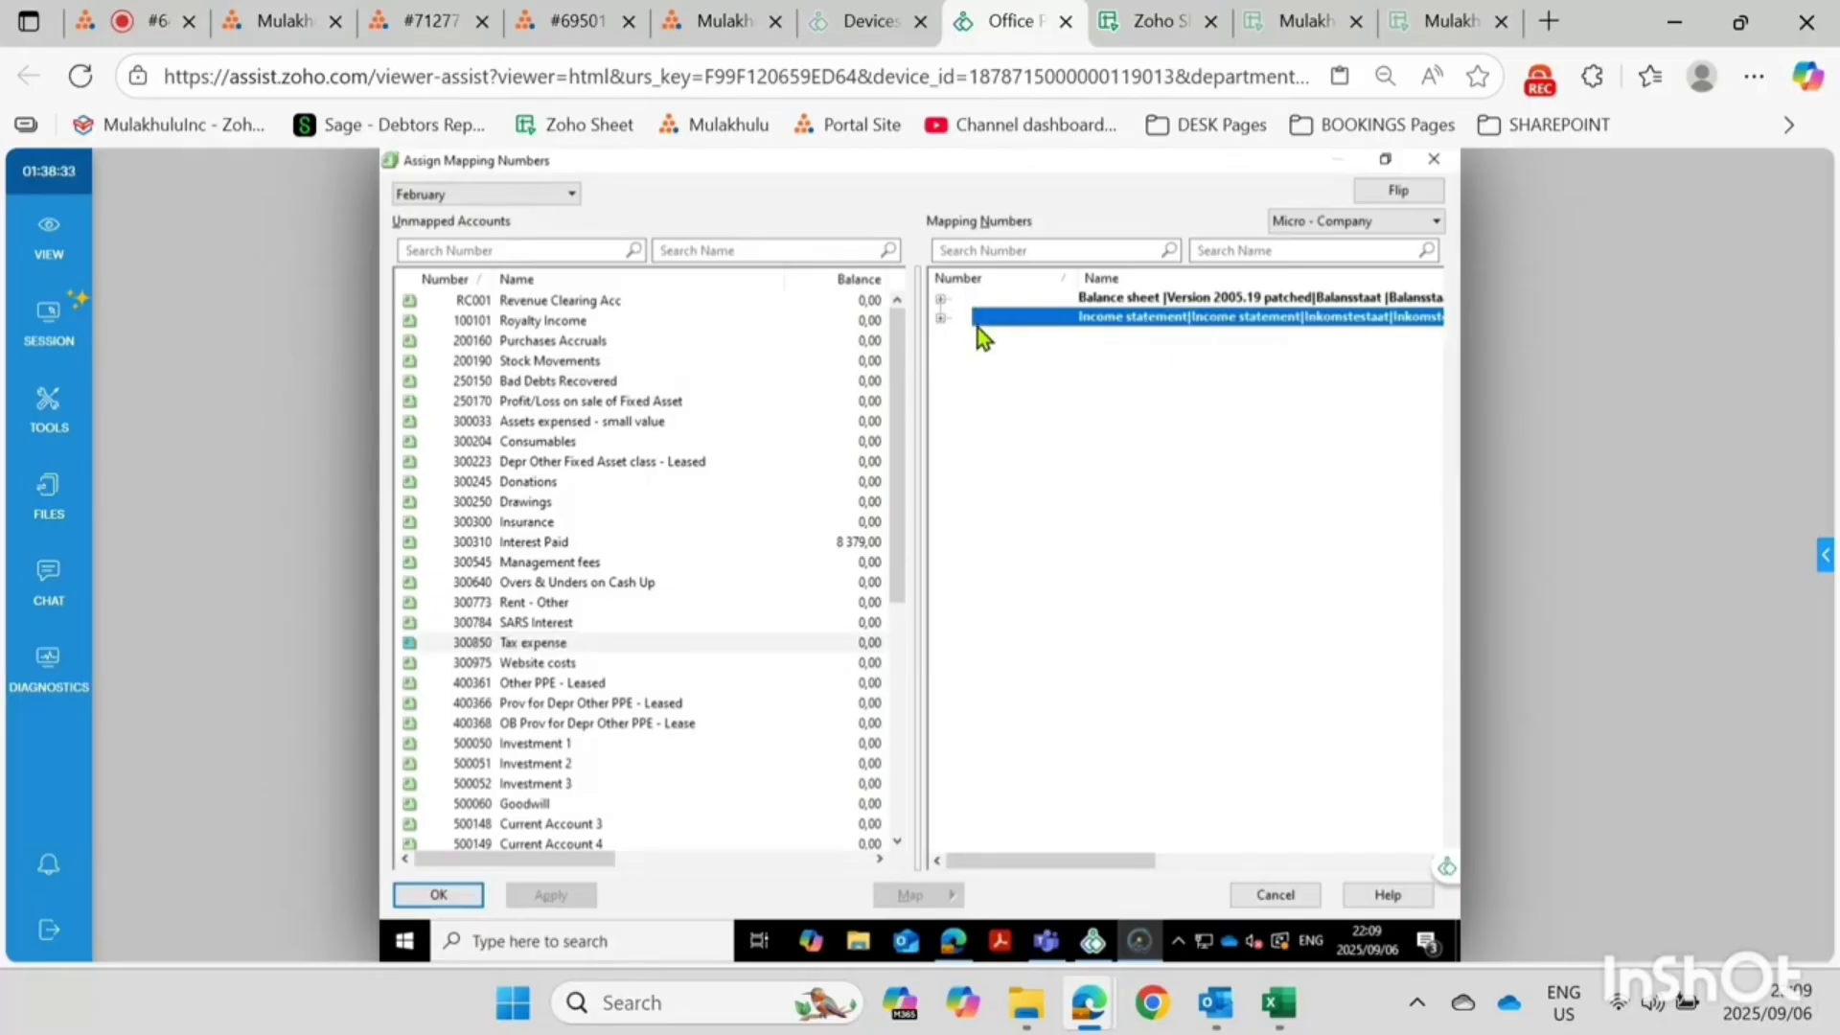
{"action": "left_click", "coordinate": [941, 320]}
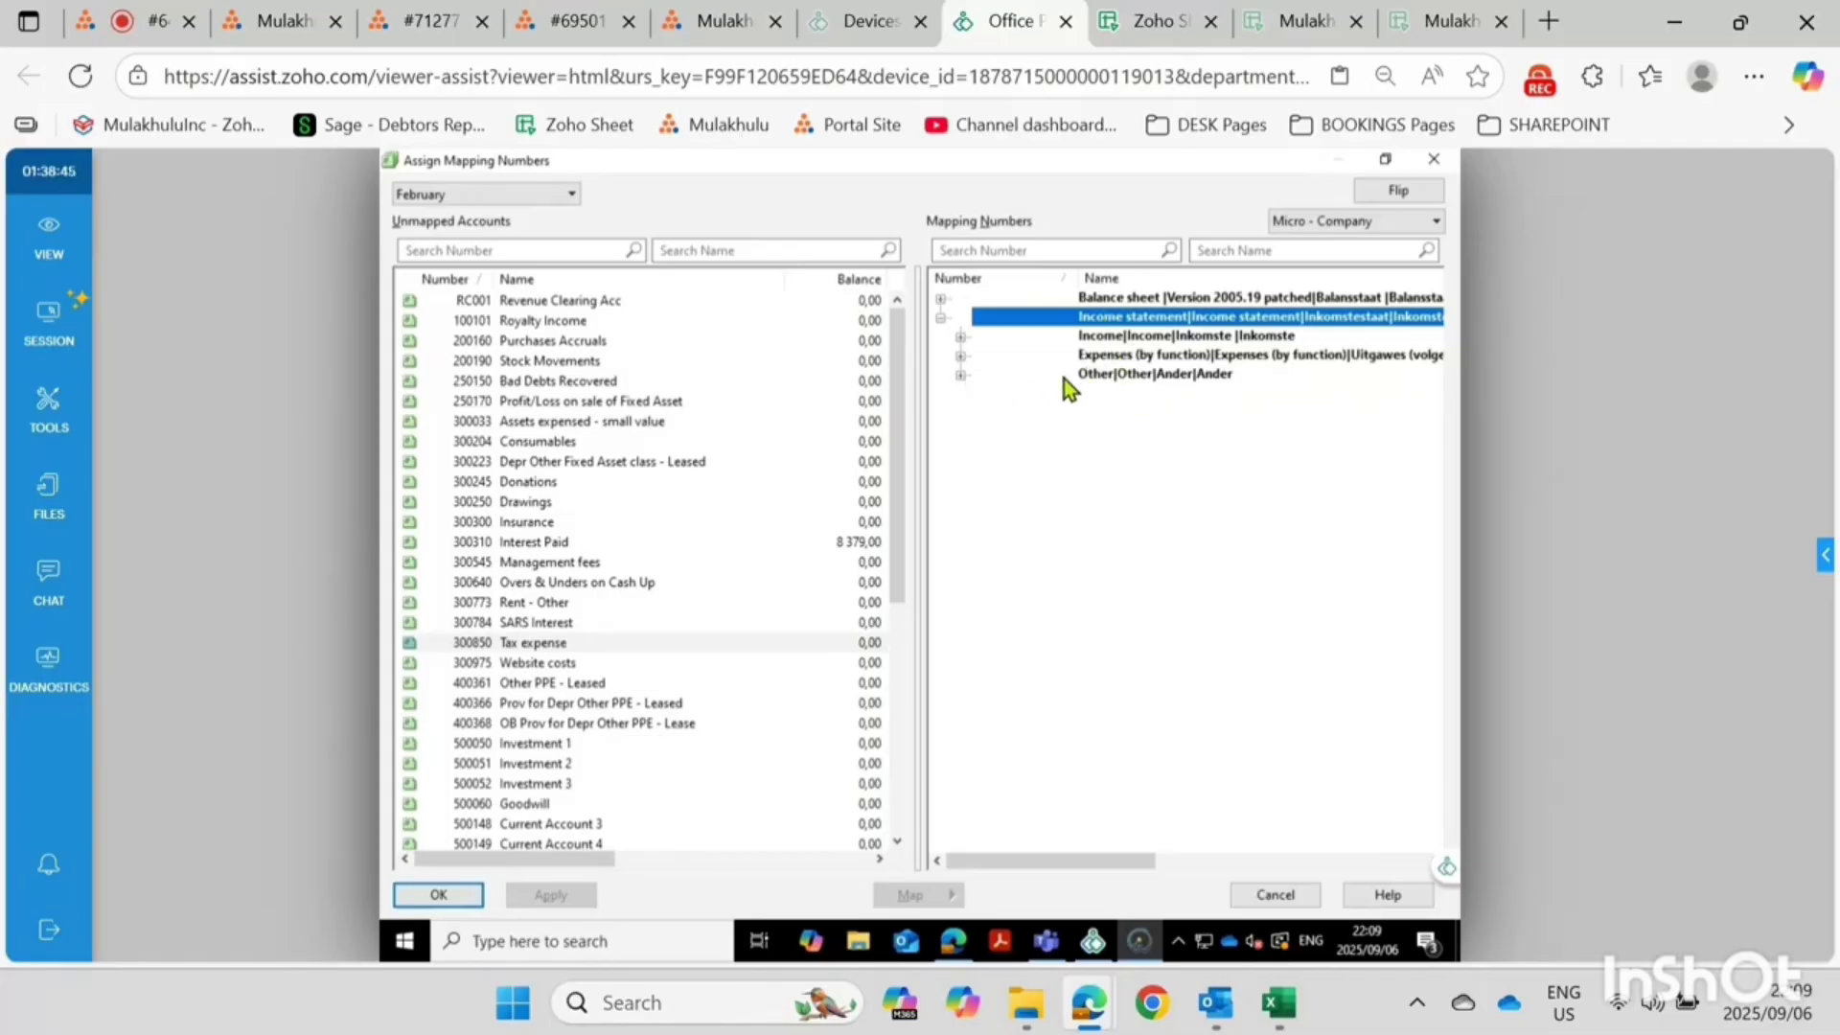
{"action": "left_click", "coordinate": [960, 375]}
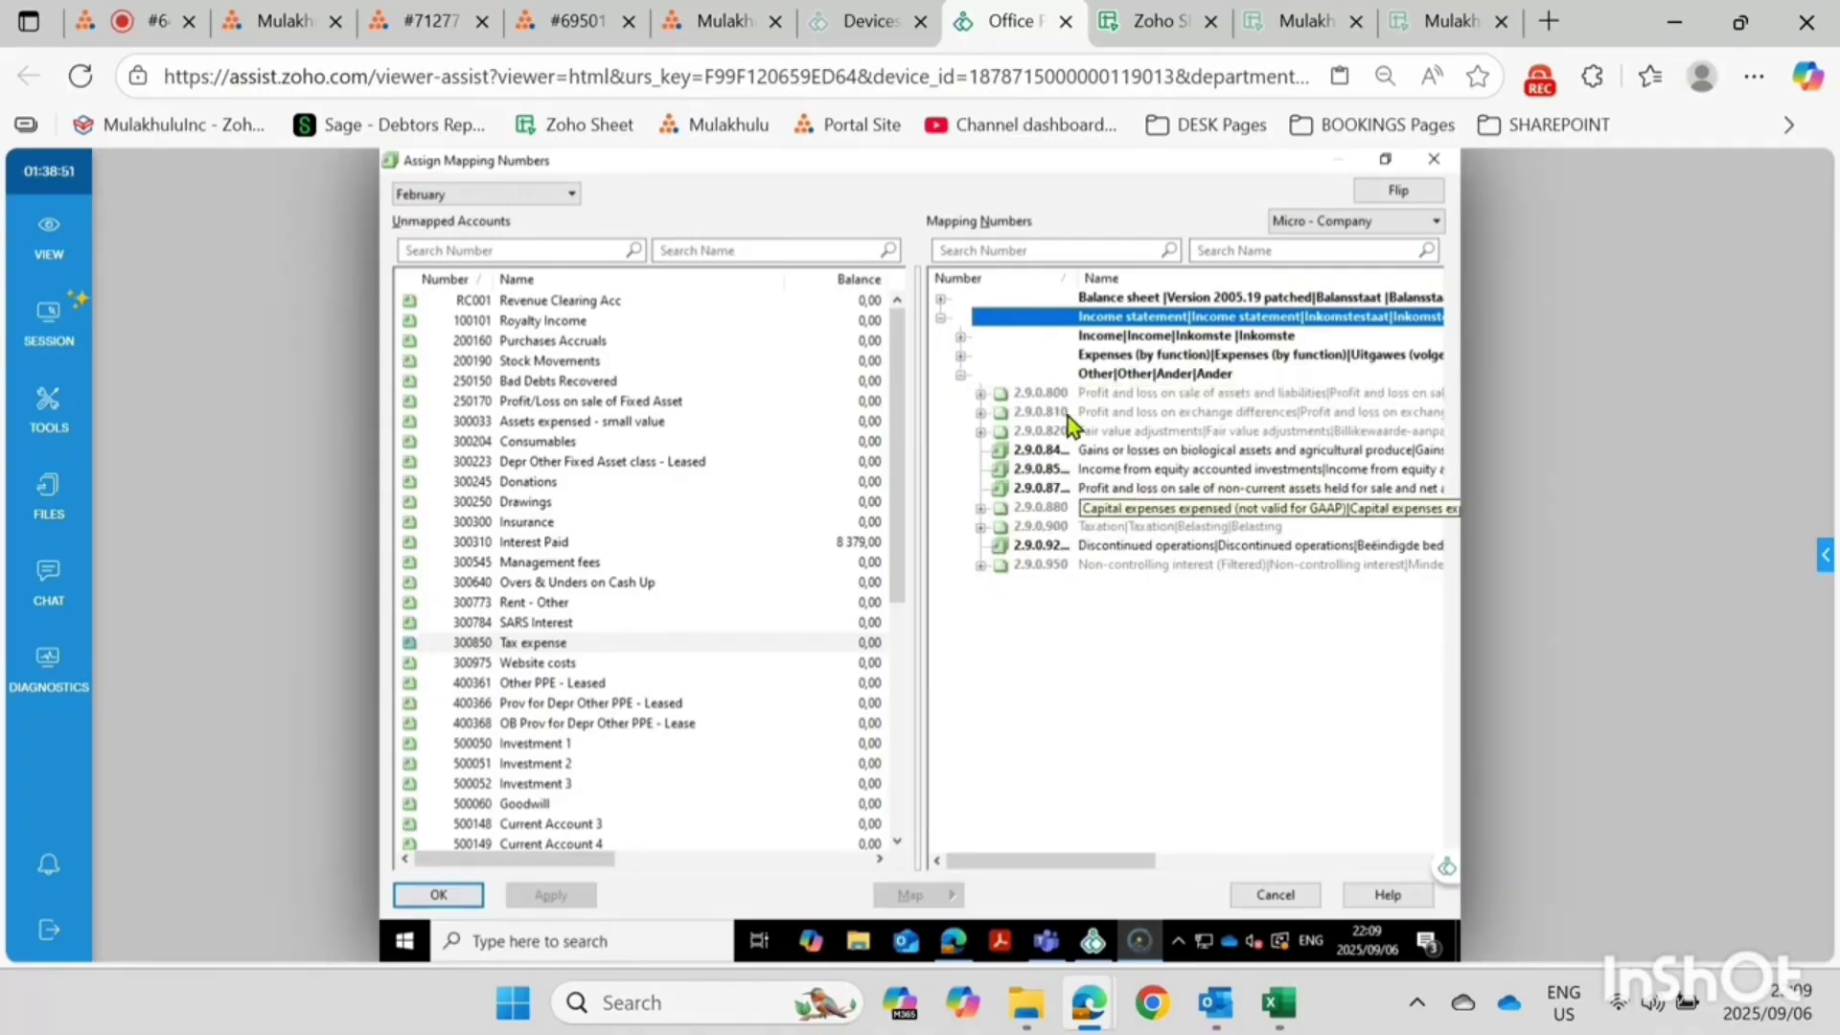
{"action": "left_click", "coordinate": [982, 528]}
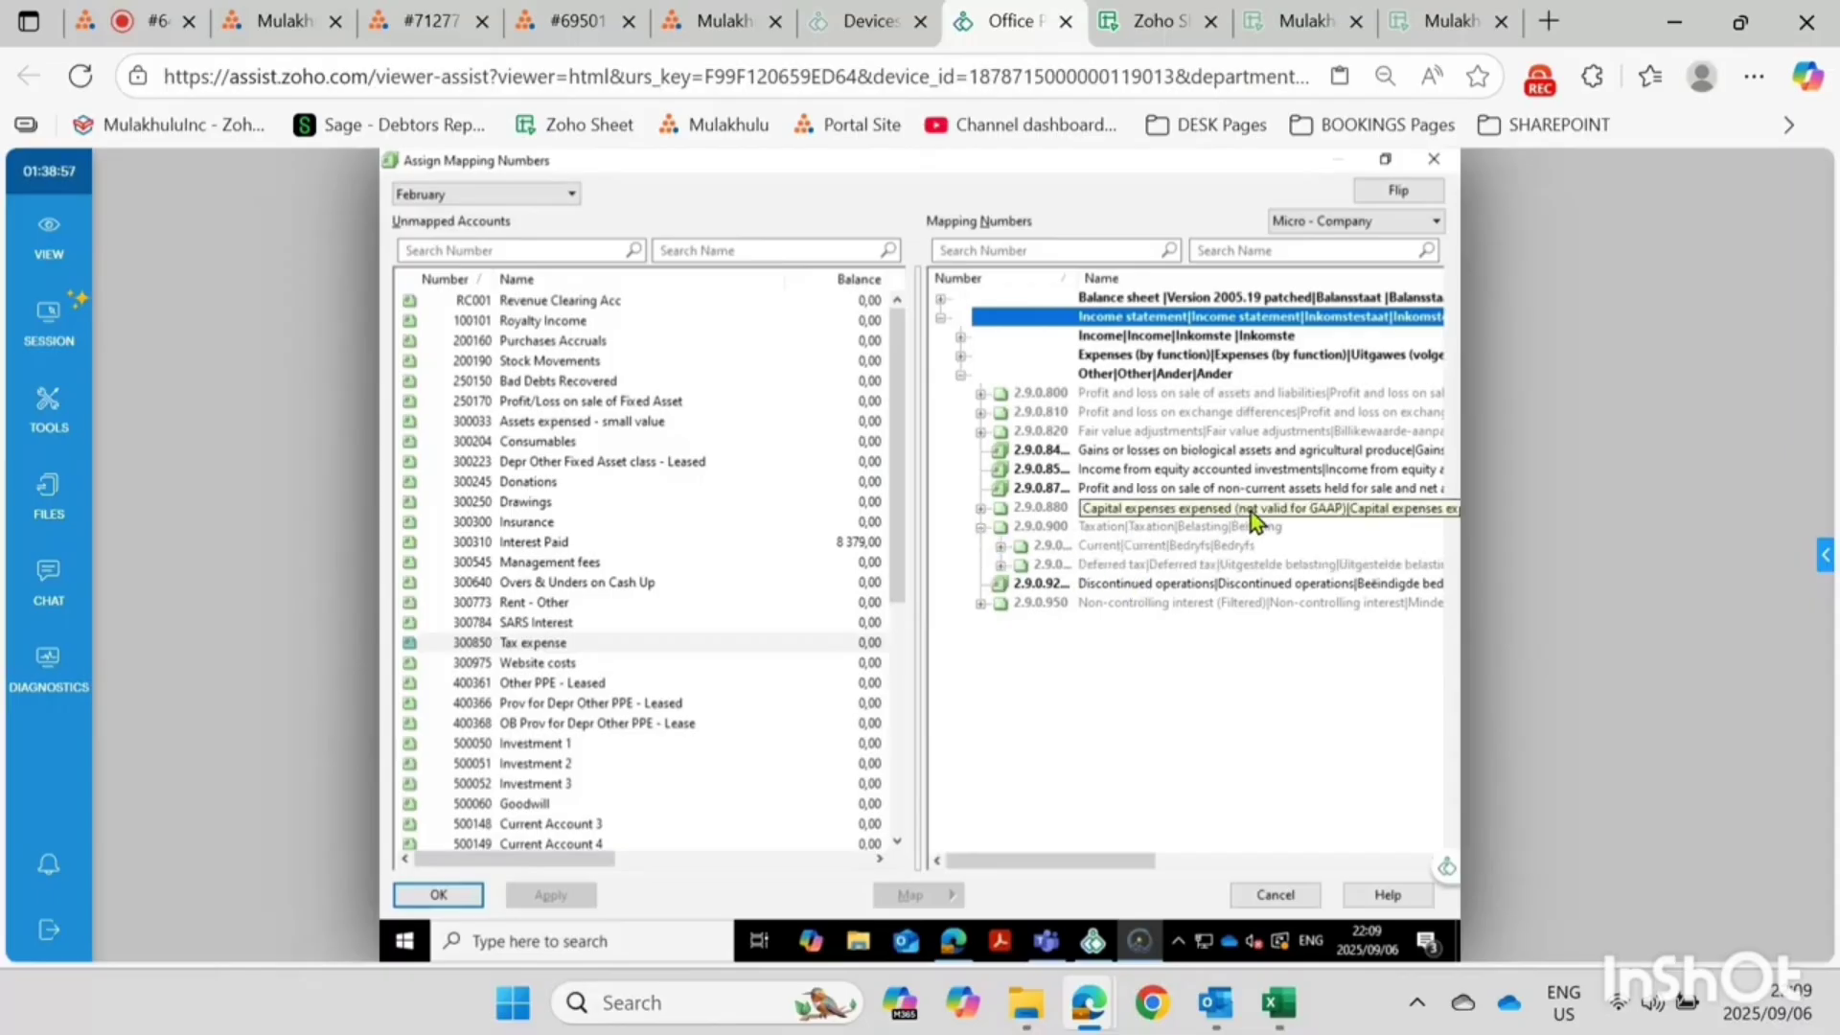
{"action": "left_click", "coordinate": [1001, 547]}
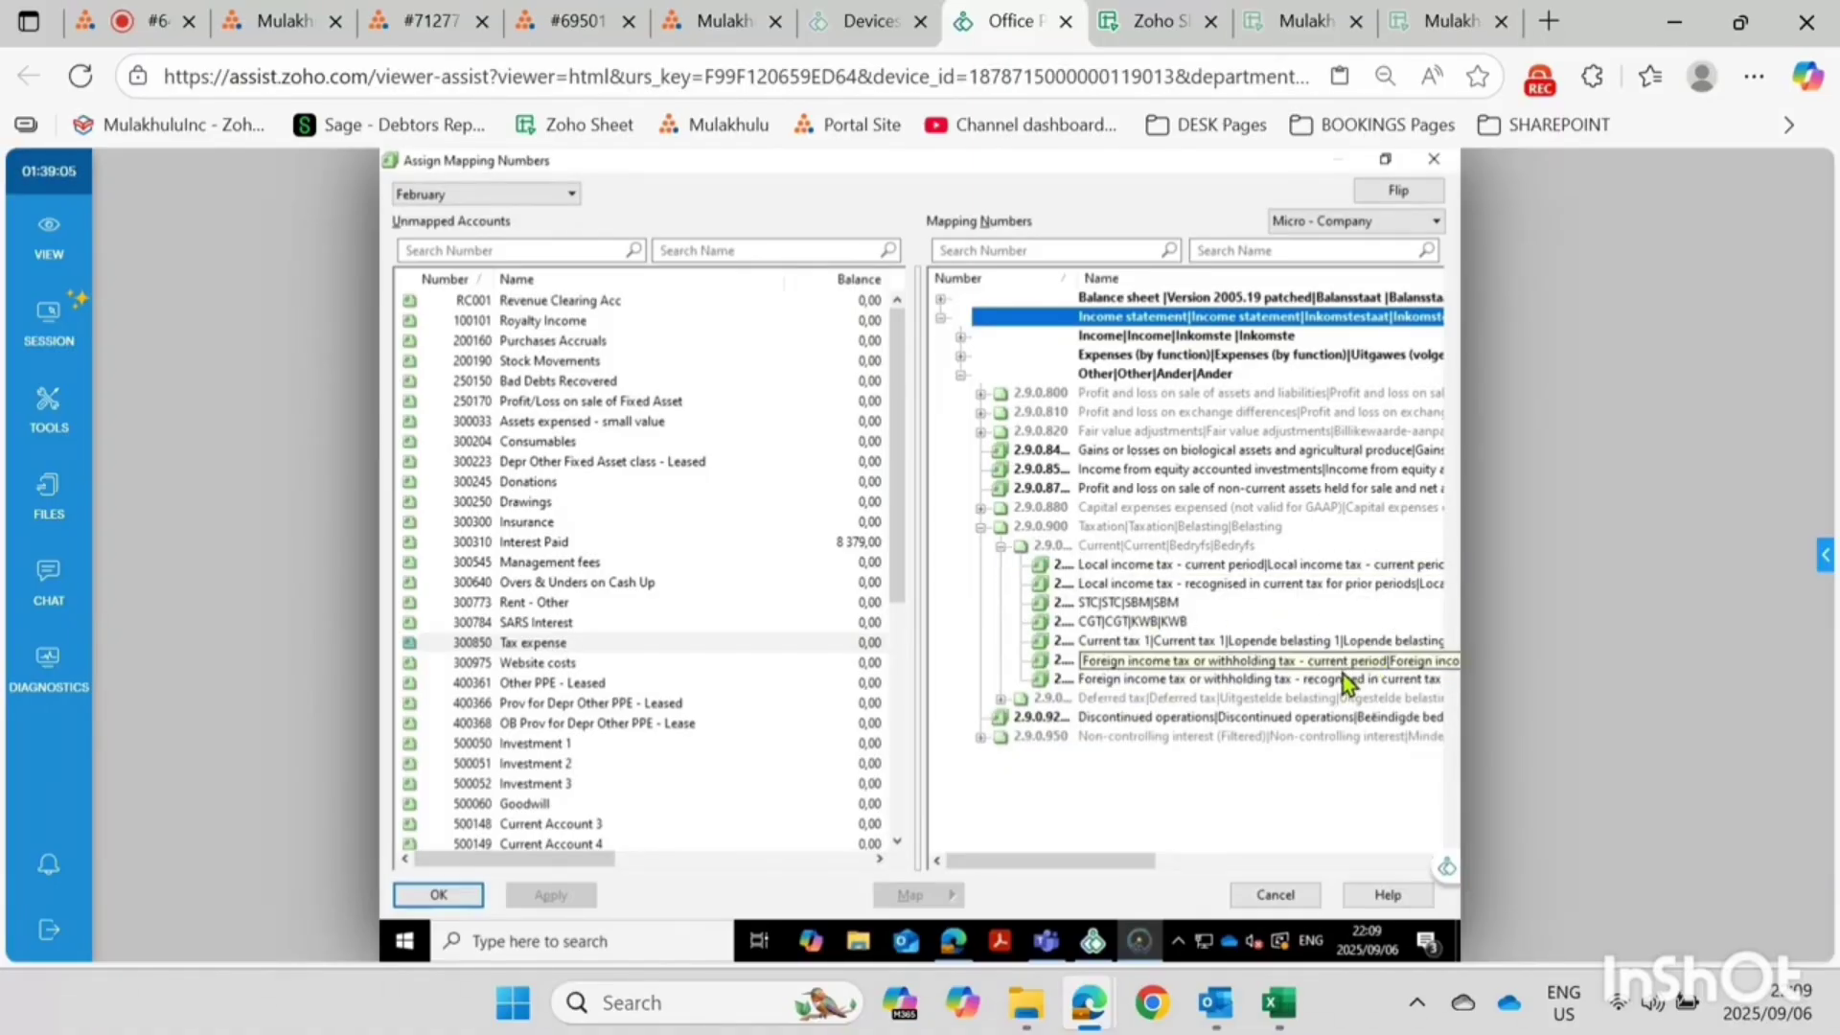
Map the Tax expense account to Current tax 1 and unmap it again
{"action": "left_click", "coordinate": [1106, 636]}
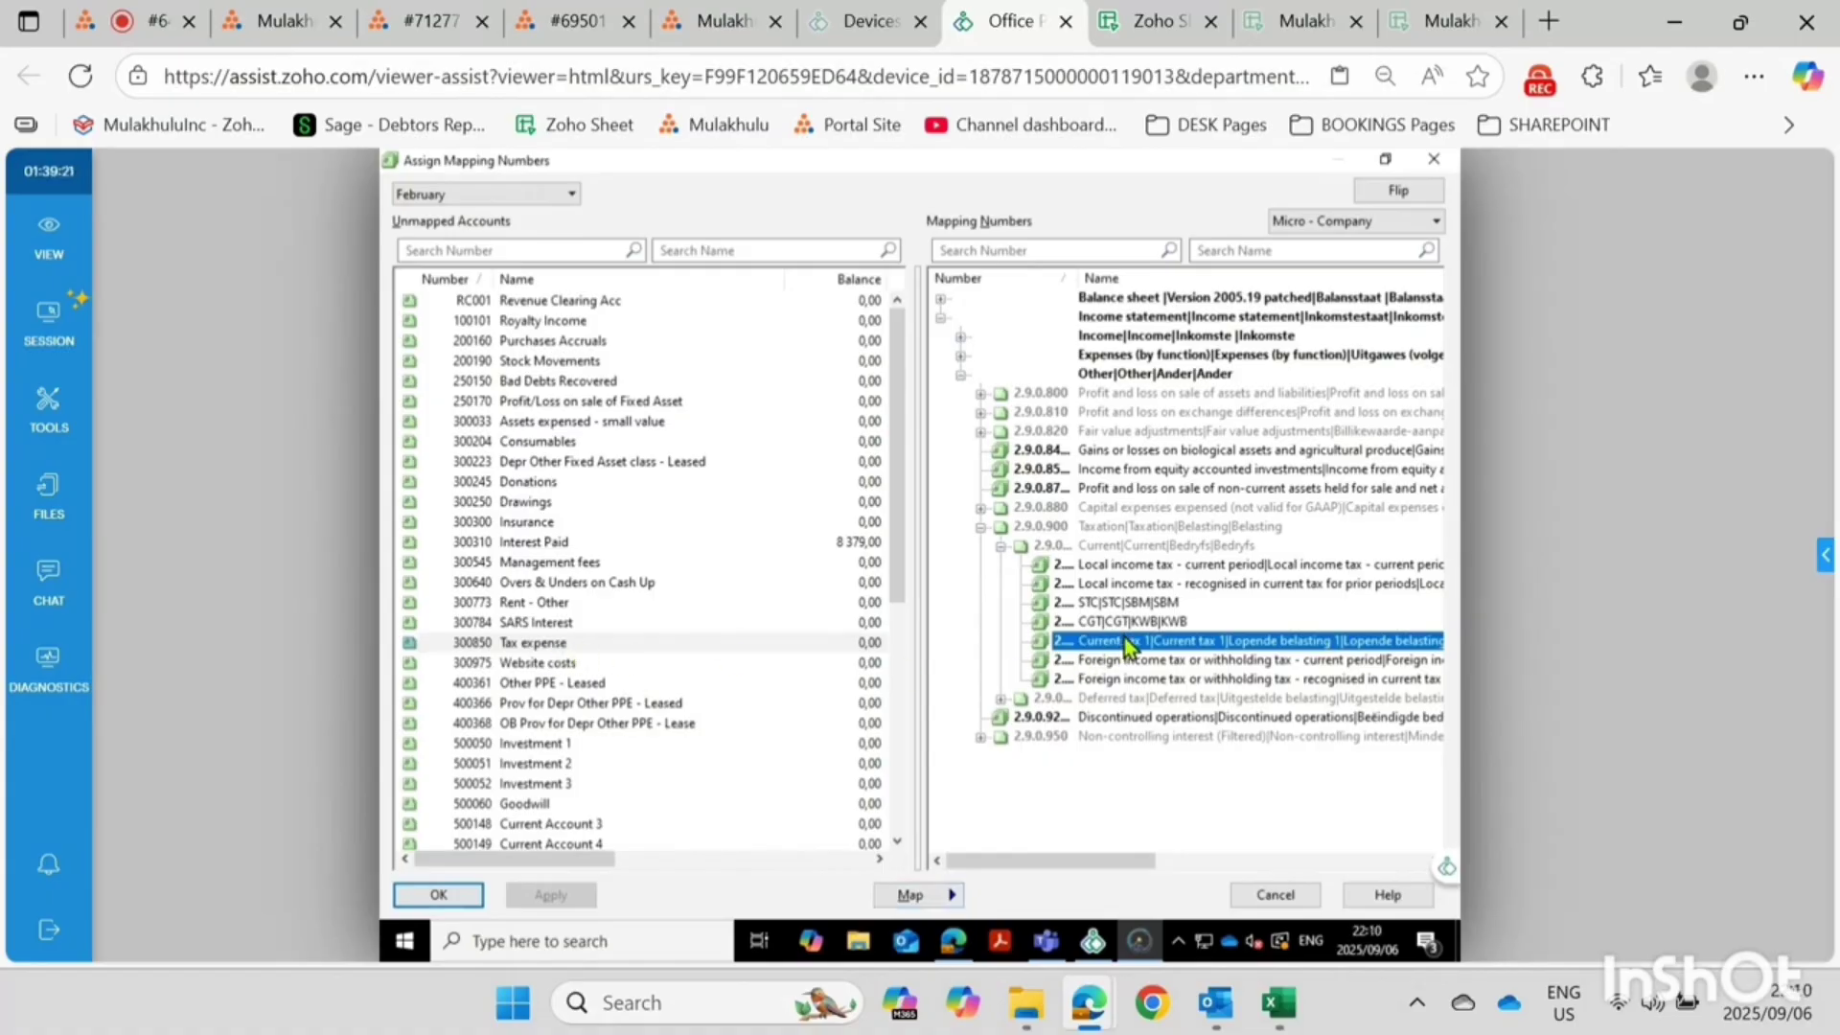
{"action": "left_click", "coordinate": [936, 901]}
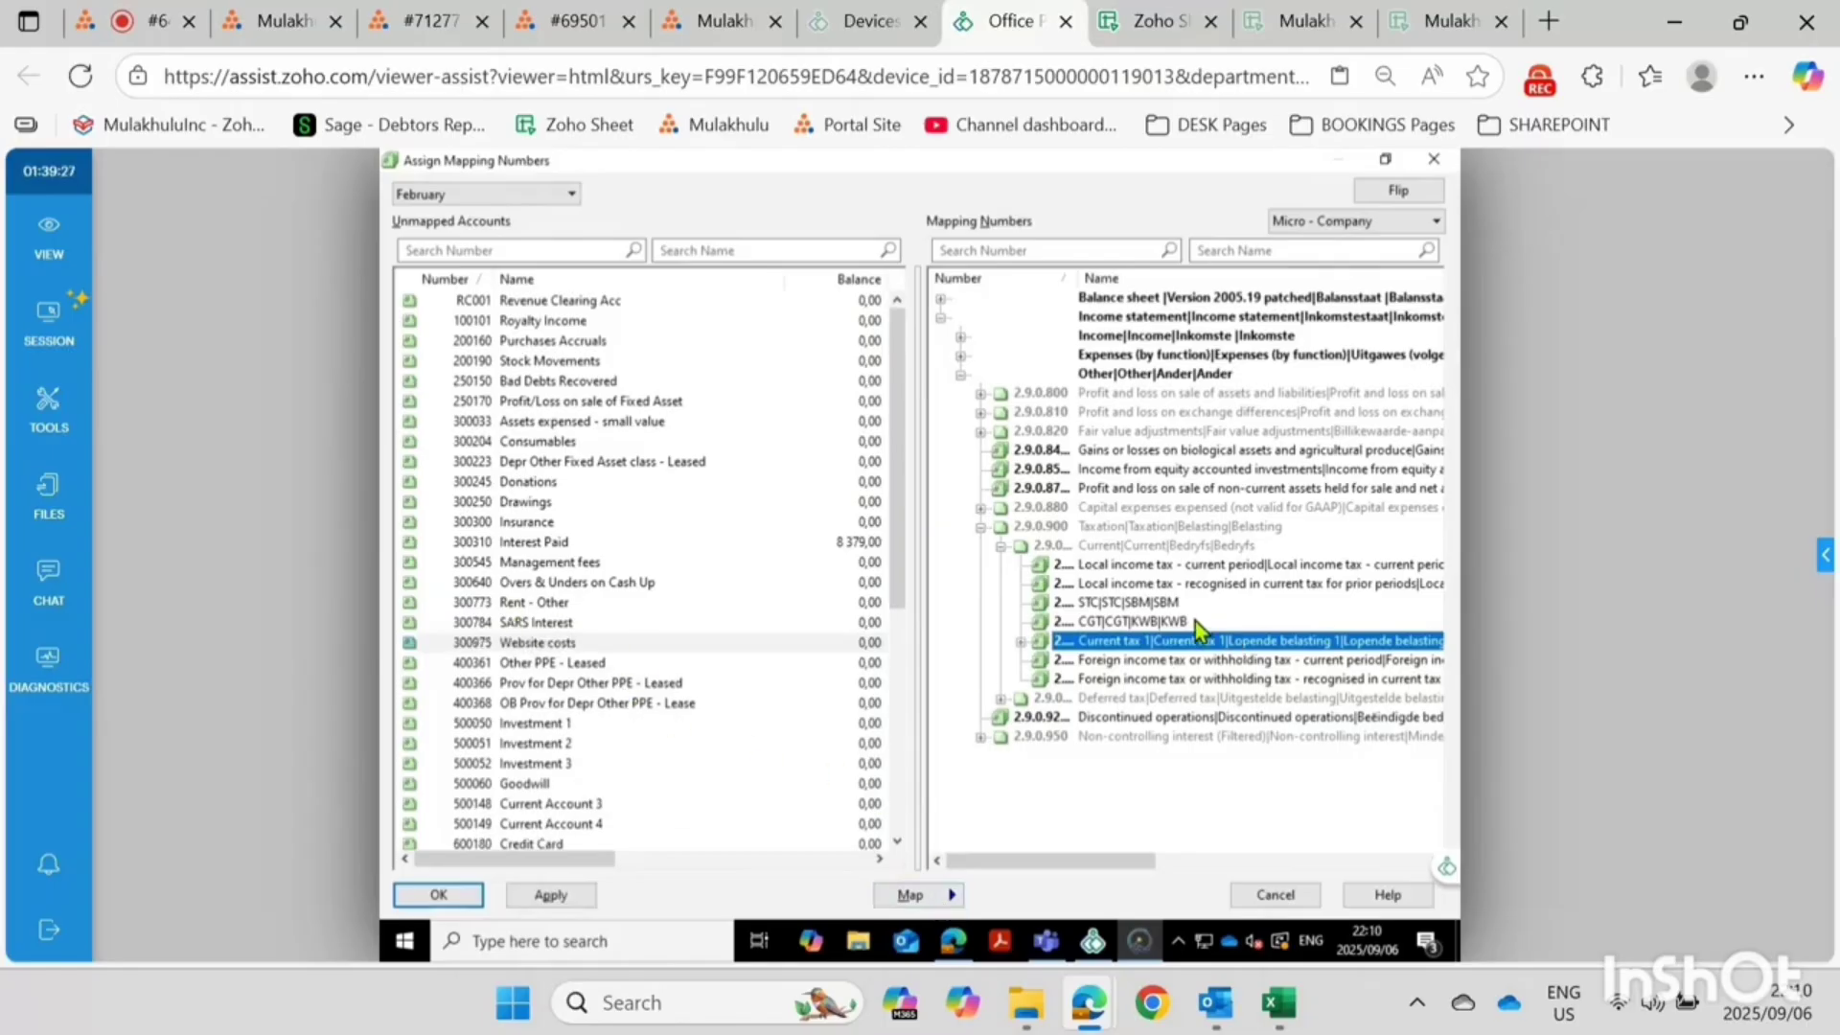
{"action": "left_click", "coordinate": [1021, 644]}
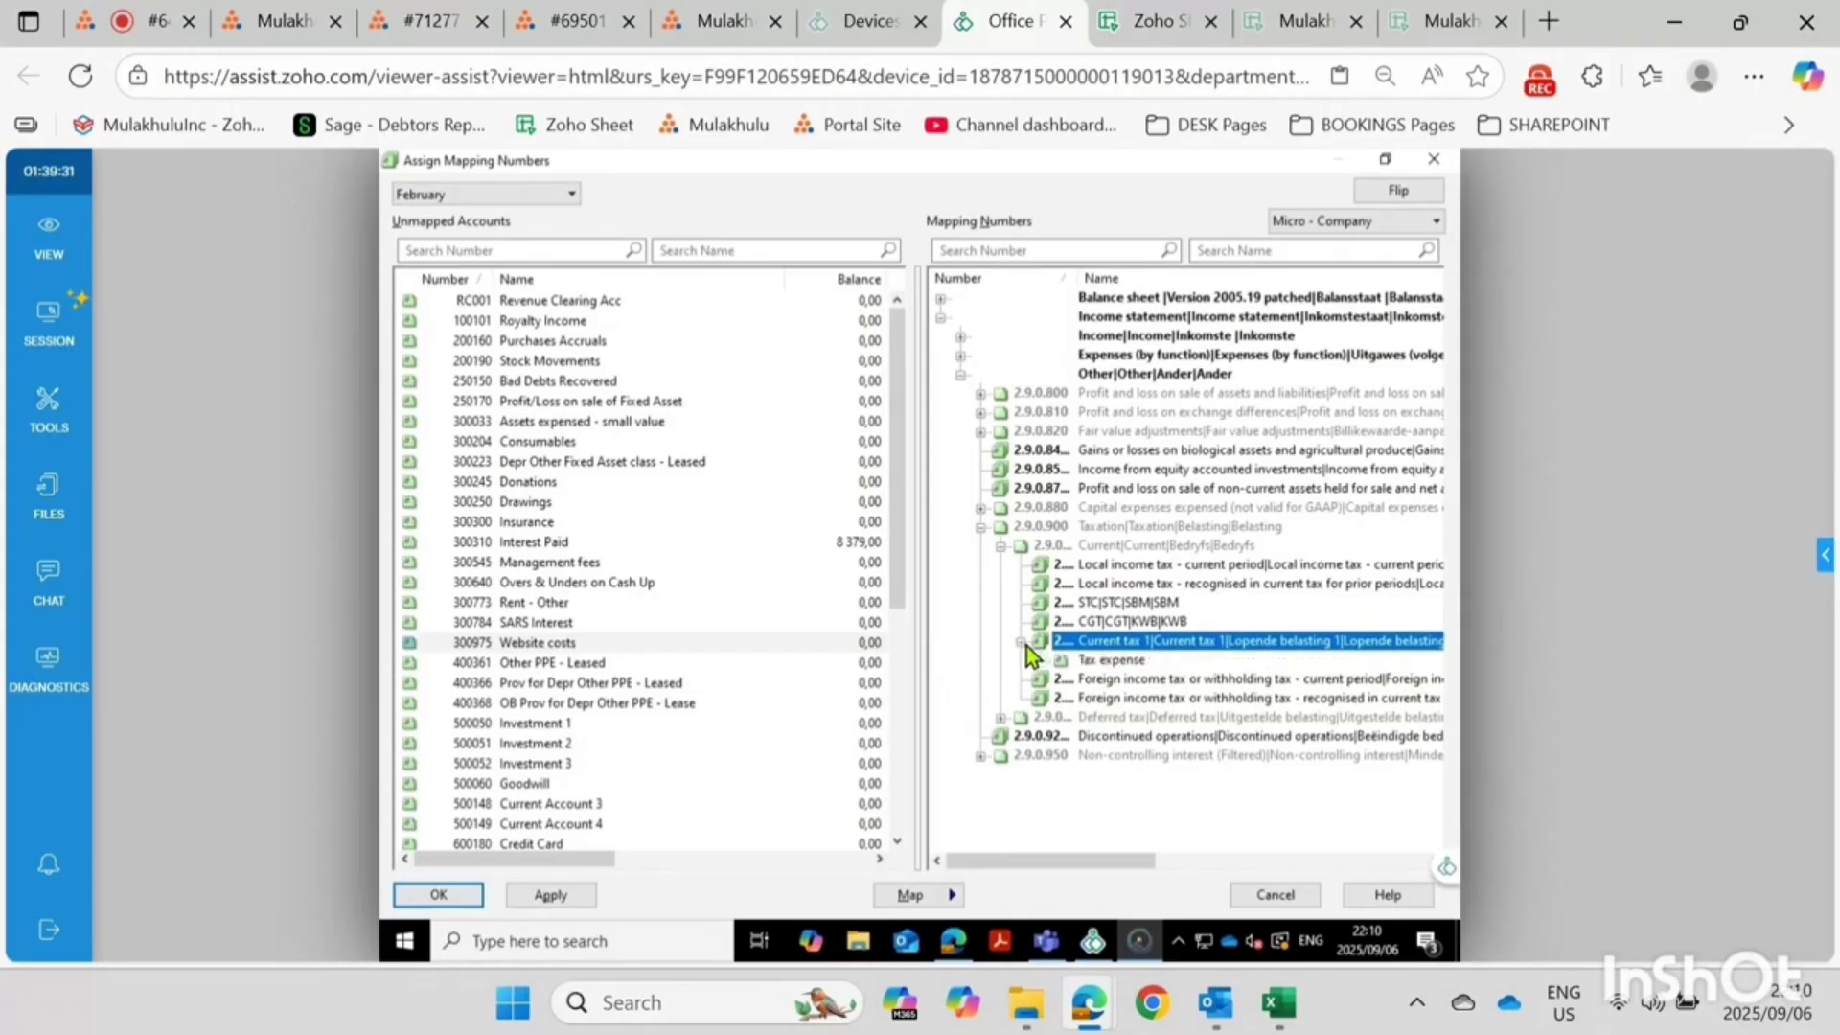
{"action": "left_click", "coordinate": [1117, 661]}
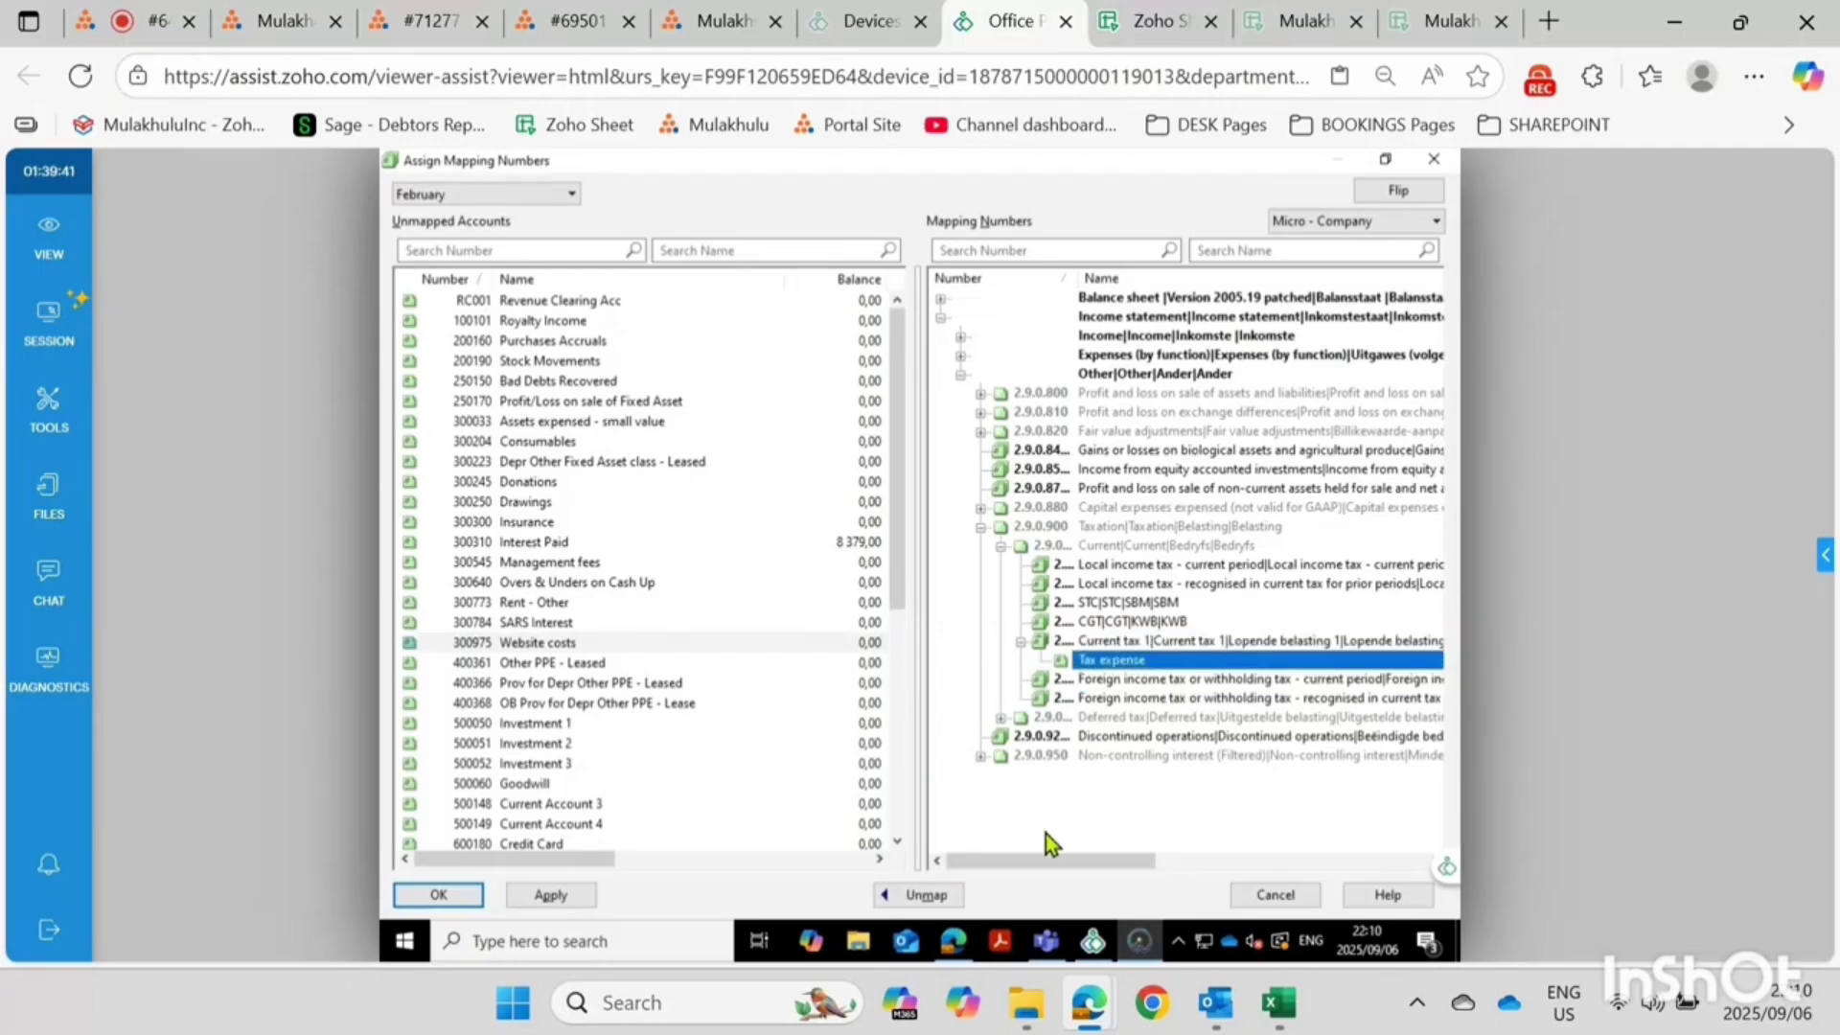
{"action": "left_click", "coordinate": [938, 896]}
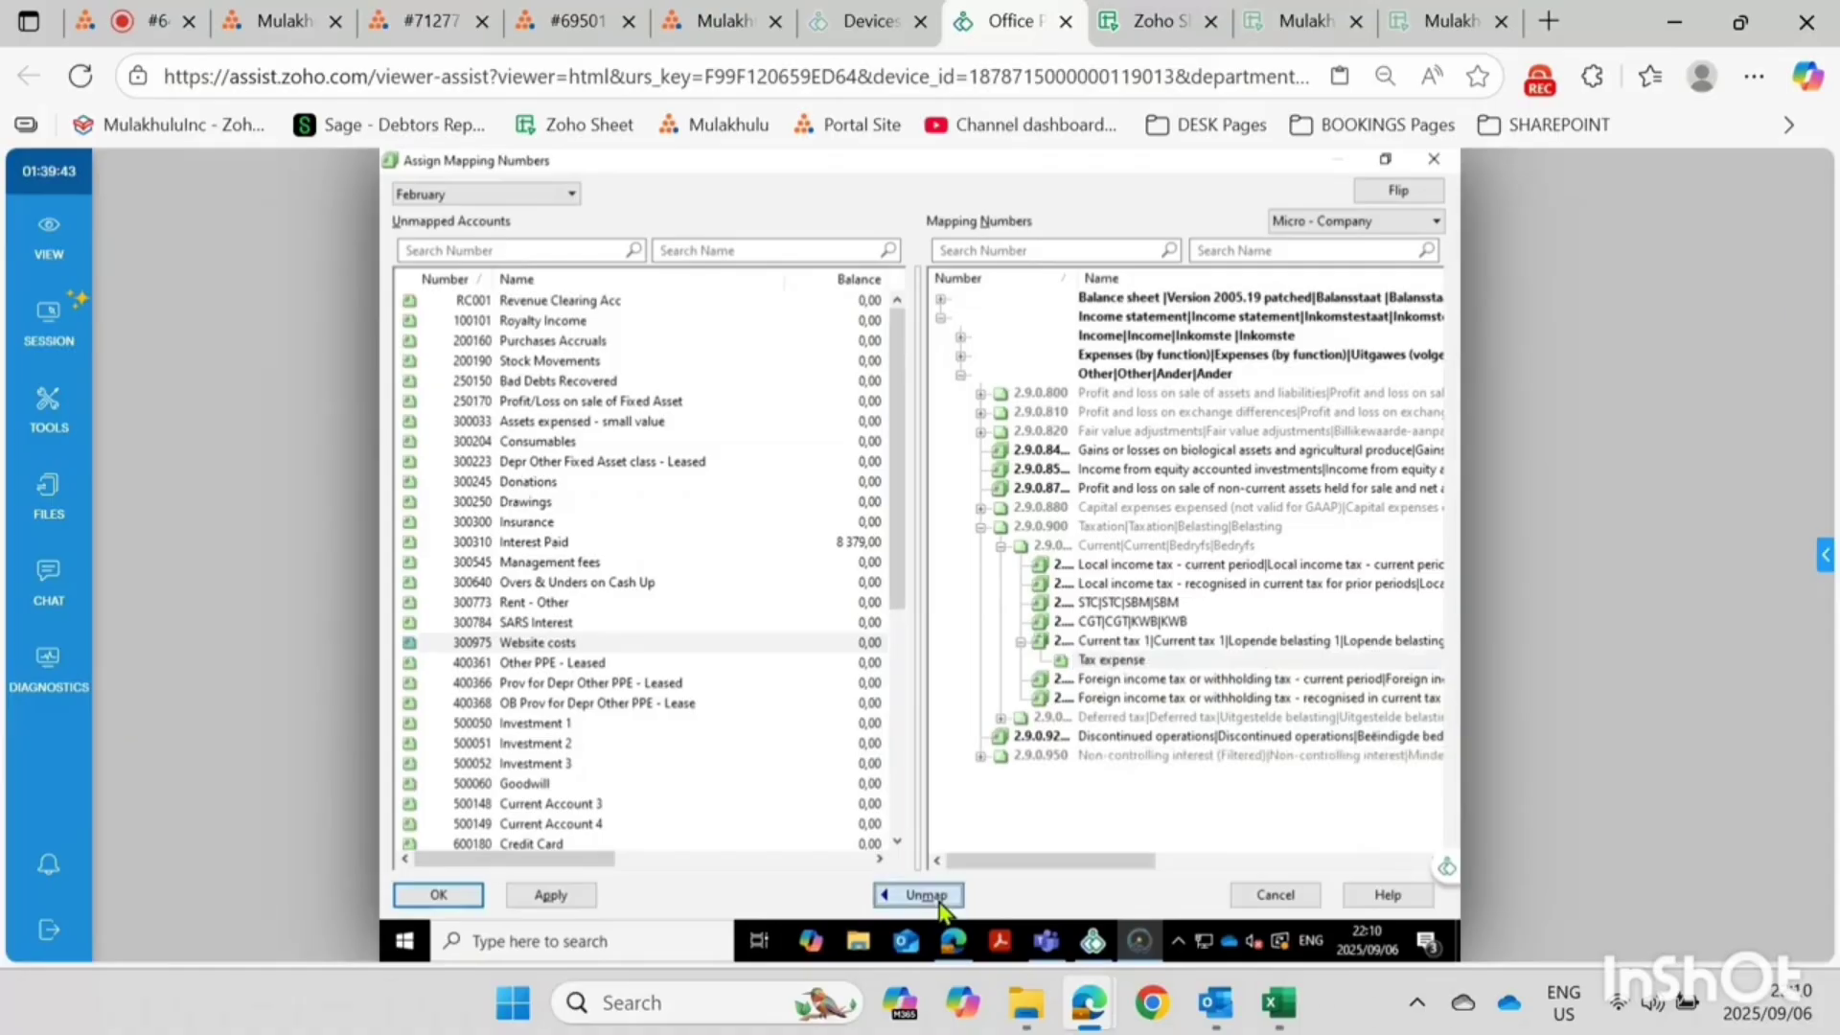
Map the unmapped 300850 Tax expense account to Current tax 1, apply the mapping and close Assign Mapping Numbers
{"action": "left_click", "coordinate": [542, 645]}
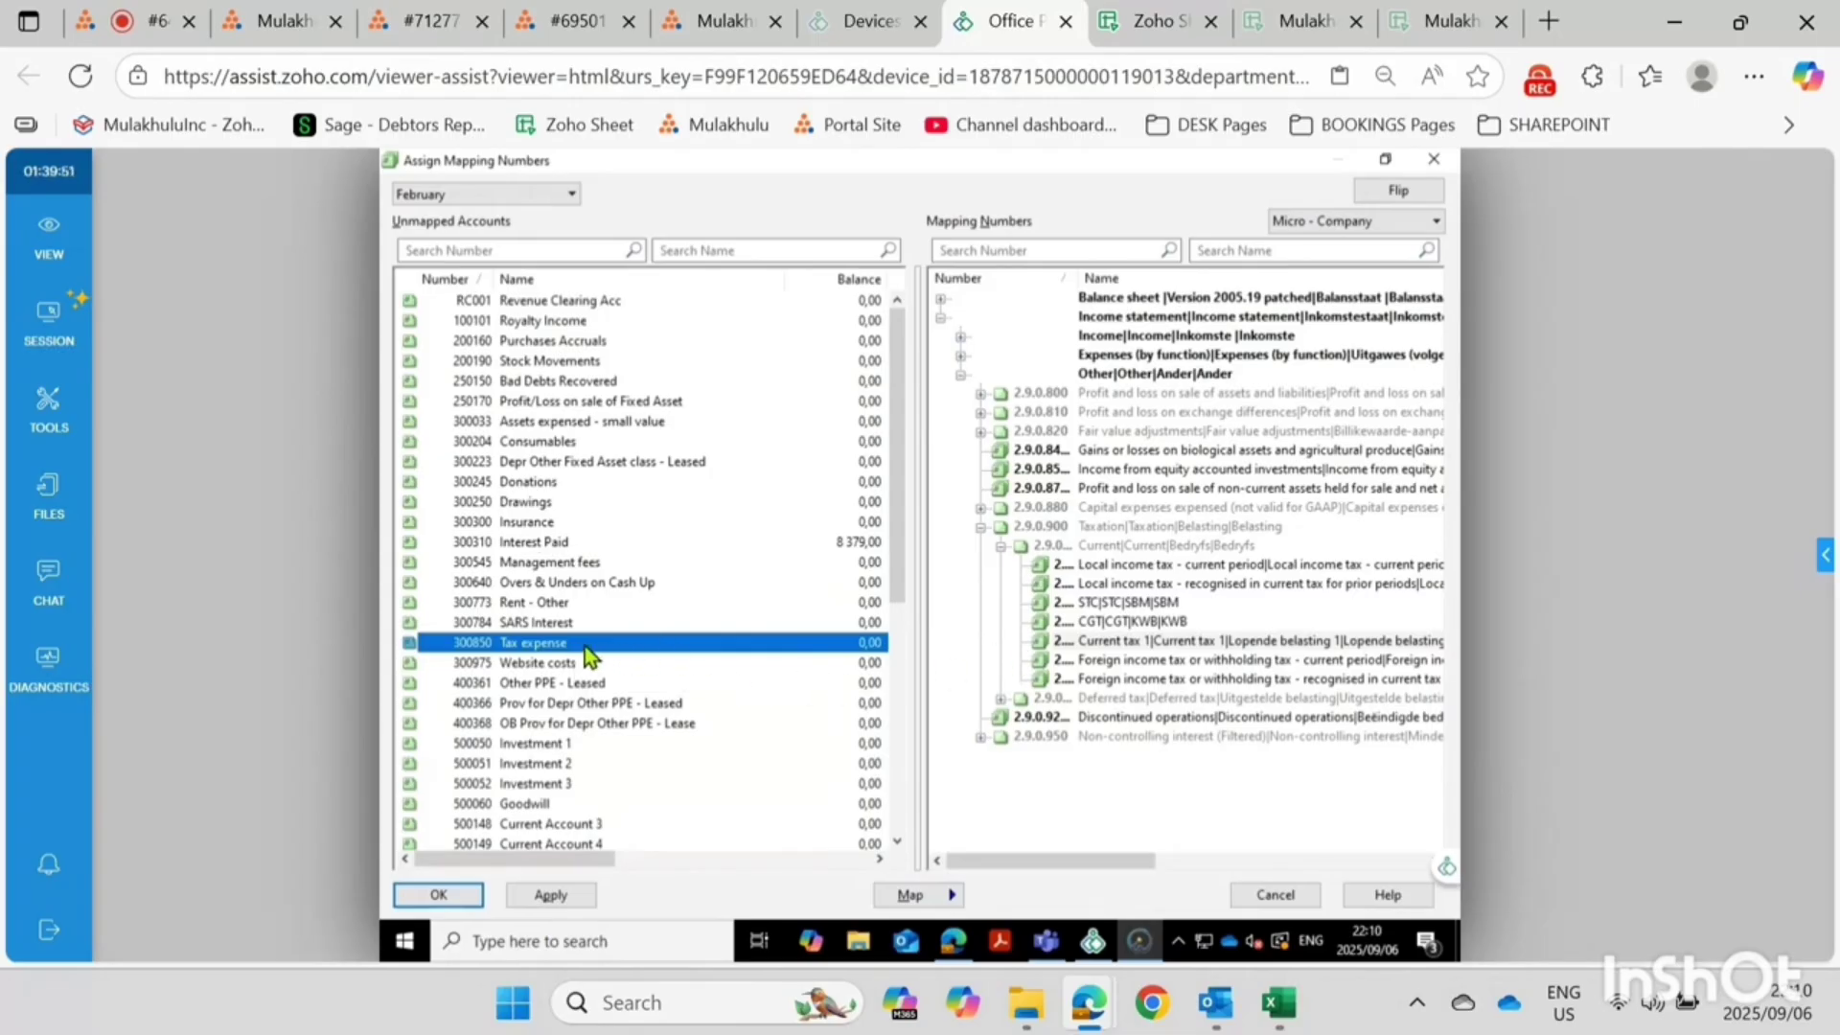
{"action": "left_click", "coordinate": [1152, 646]}
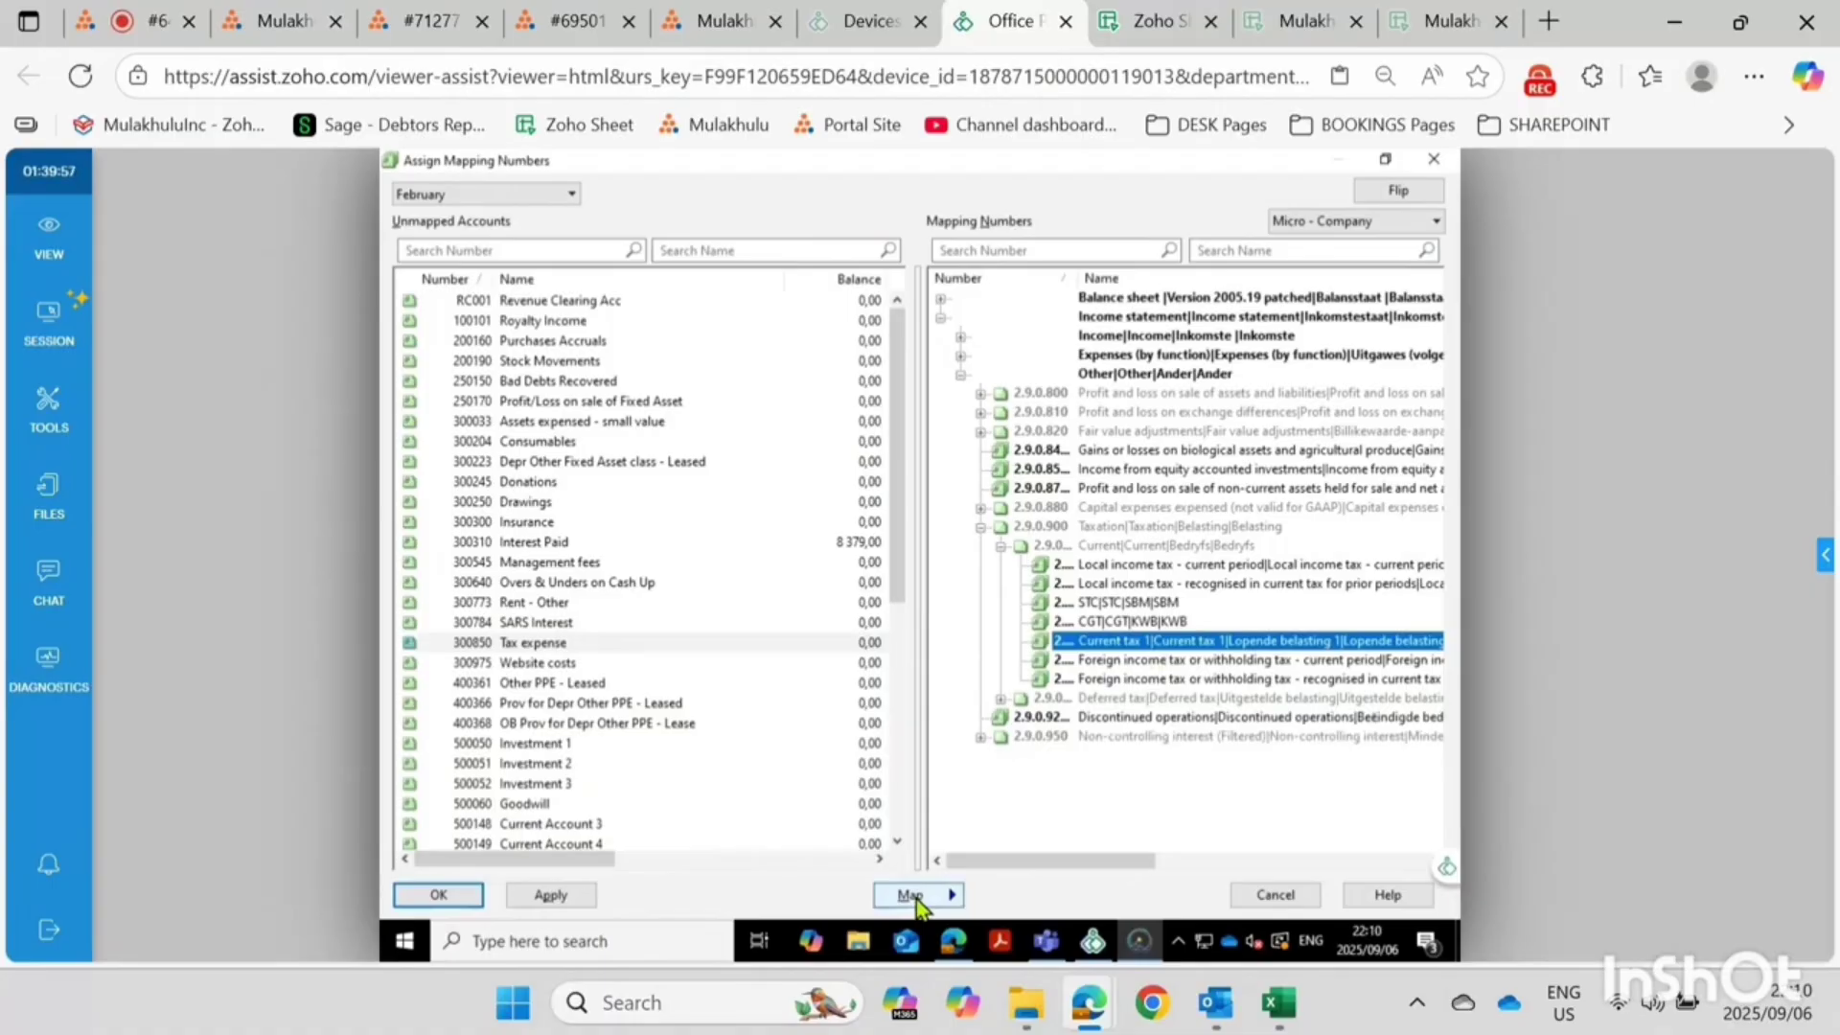
{"action": "left_click", "coordinate": [686, 643]}
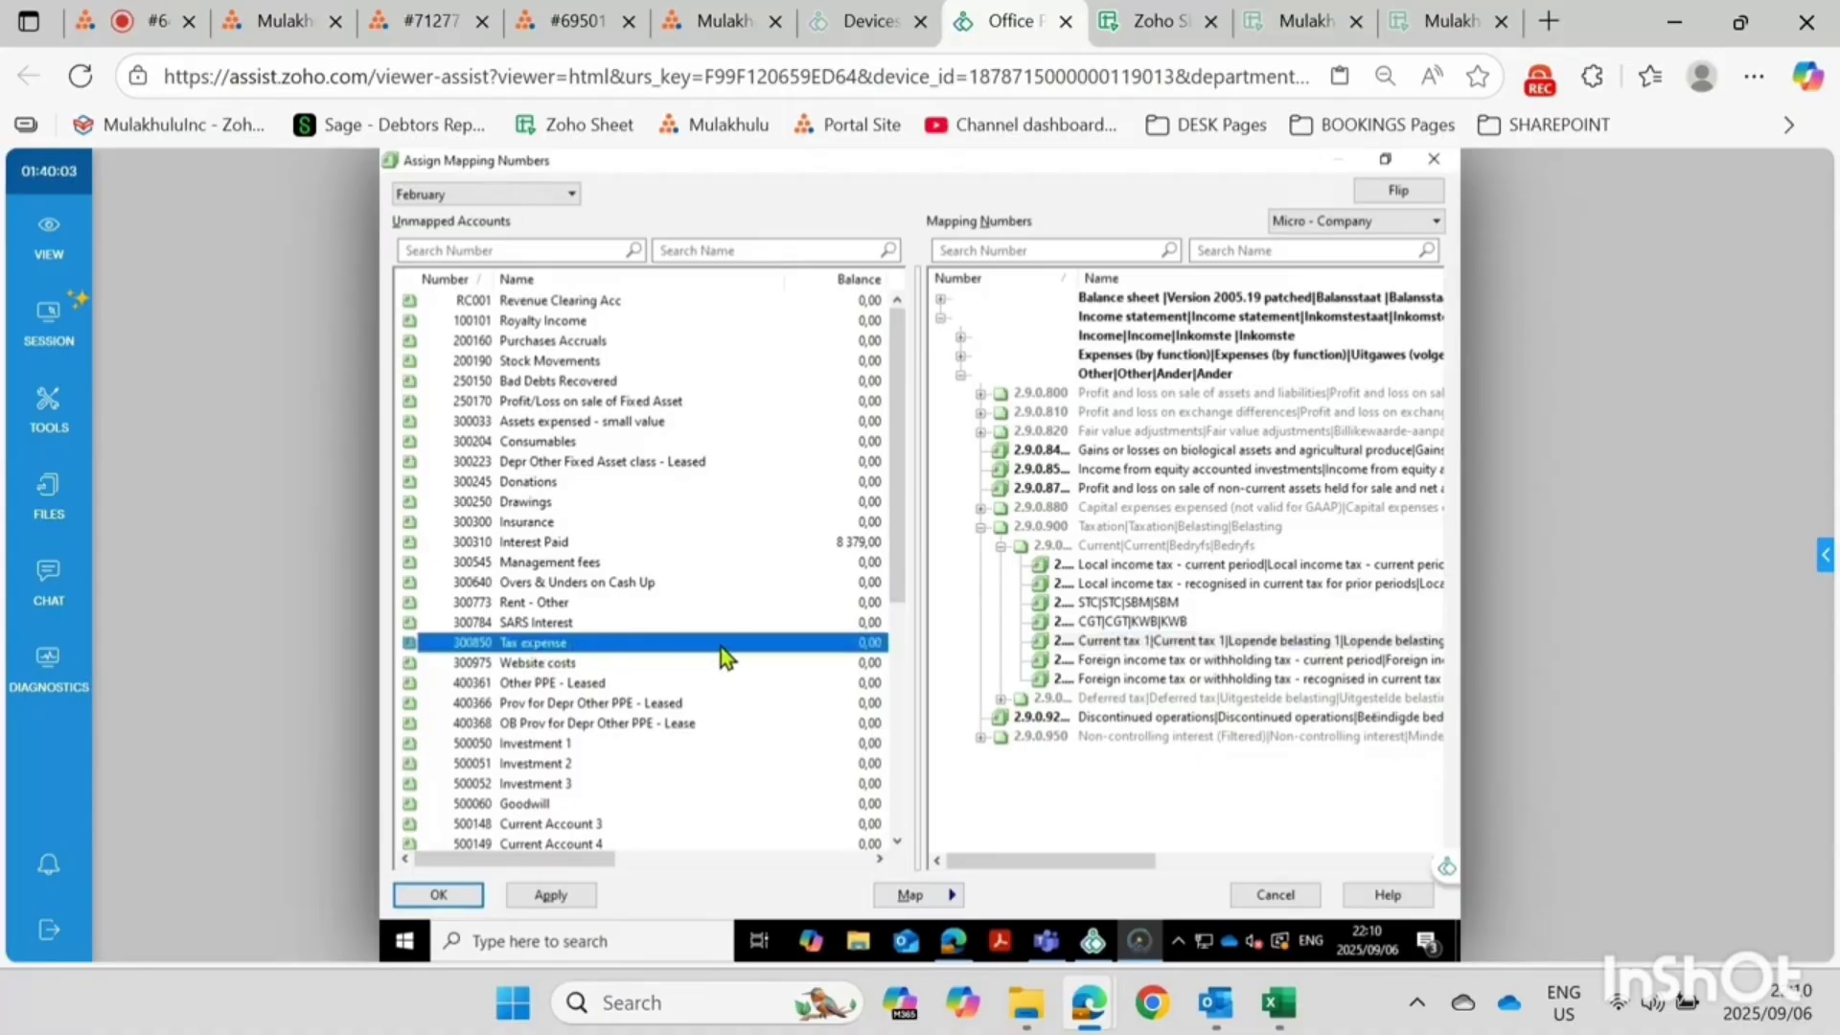
{"action": "left_click", "coordinate": [1051, 642]}
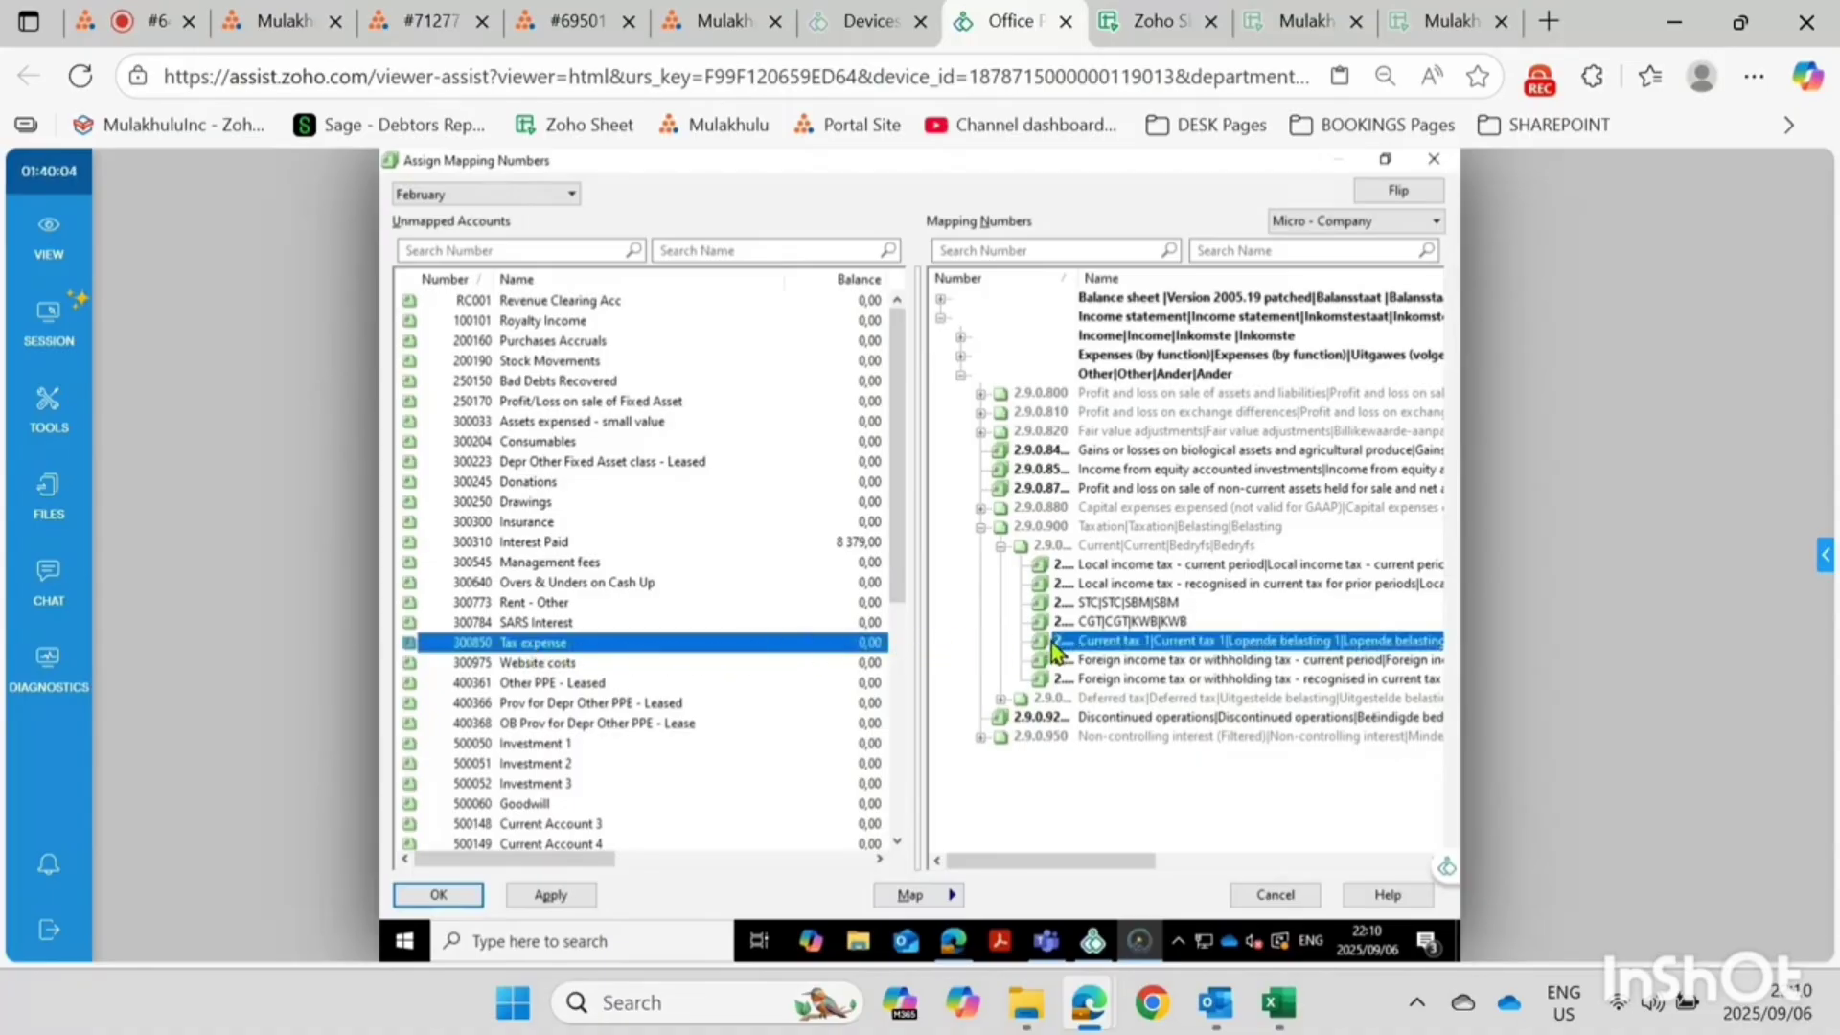
{"action": "double_click", "coordinate": [1147, 642]}
{"action": "left_click", "coordinate": [1123, 661]}
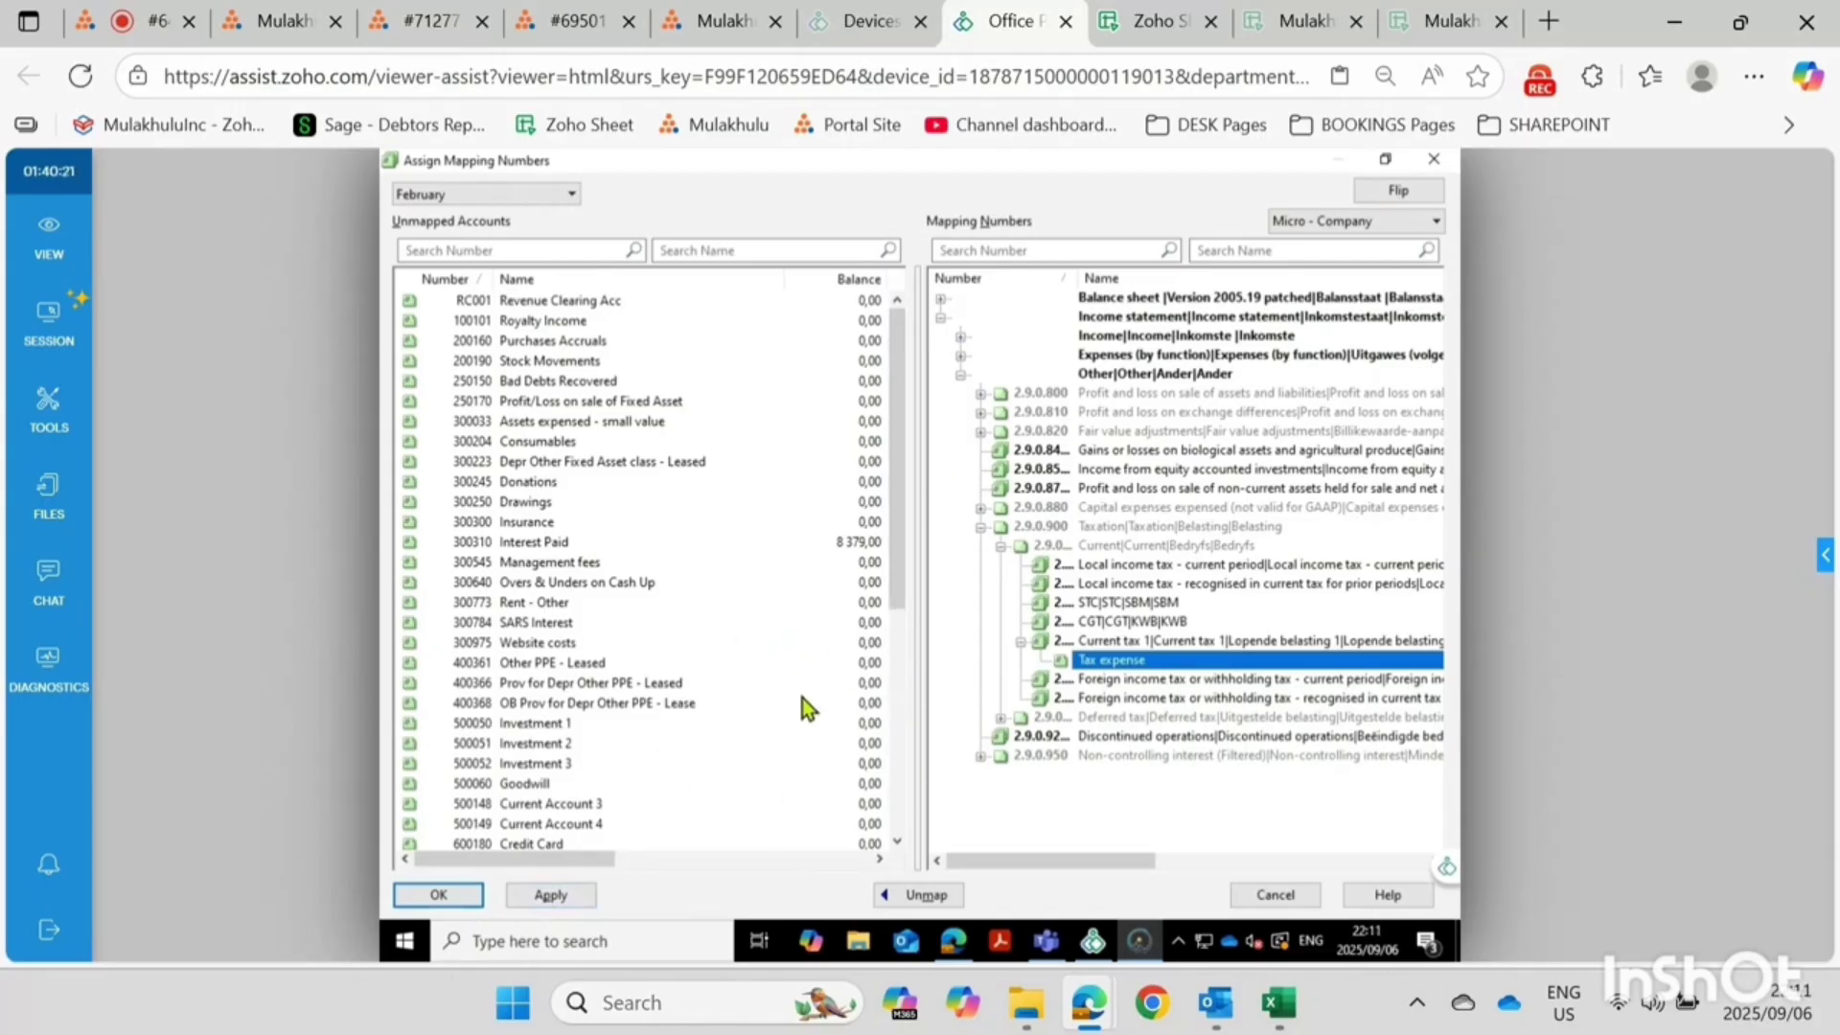
{"action": "left_click", "coordinate": [550, 895]}
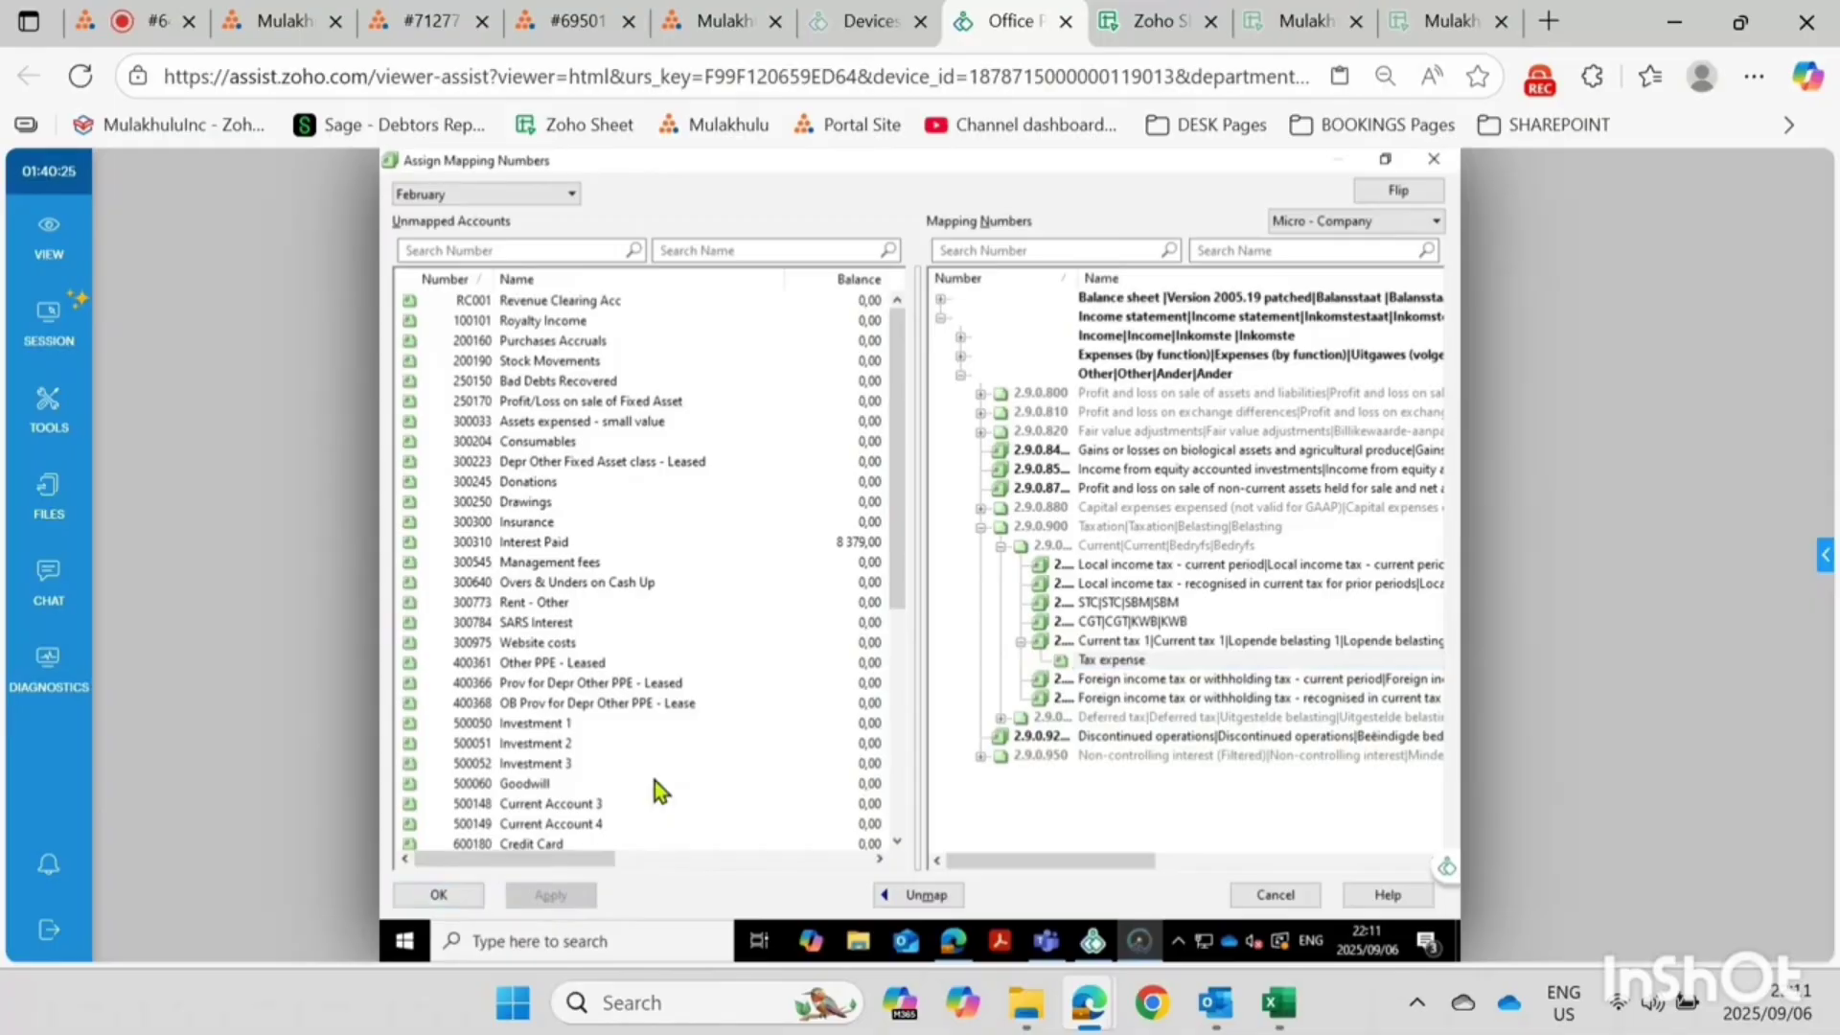
{"action": "left_click", "coordinate": [452, 898]}
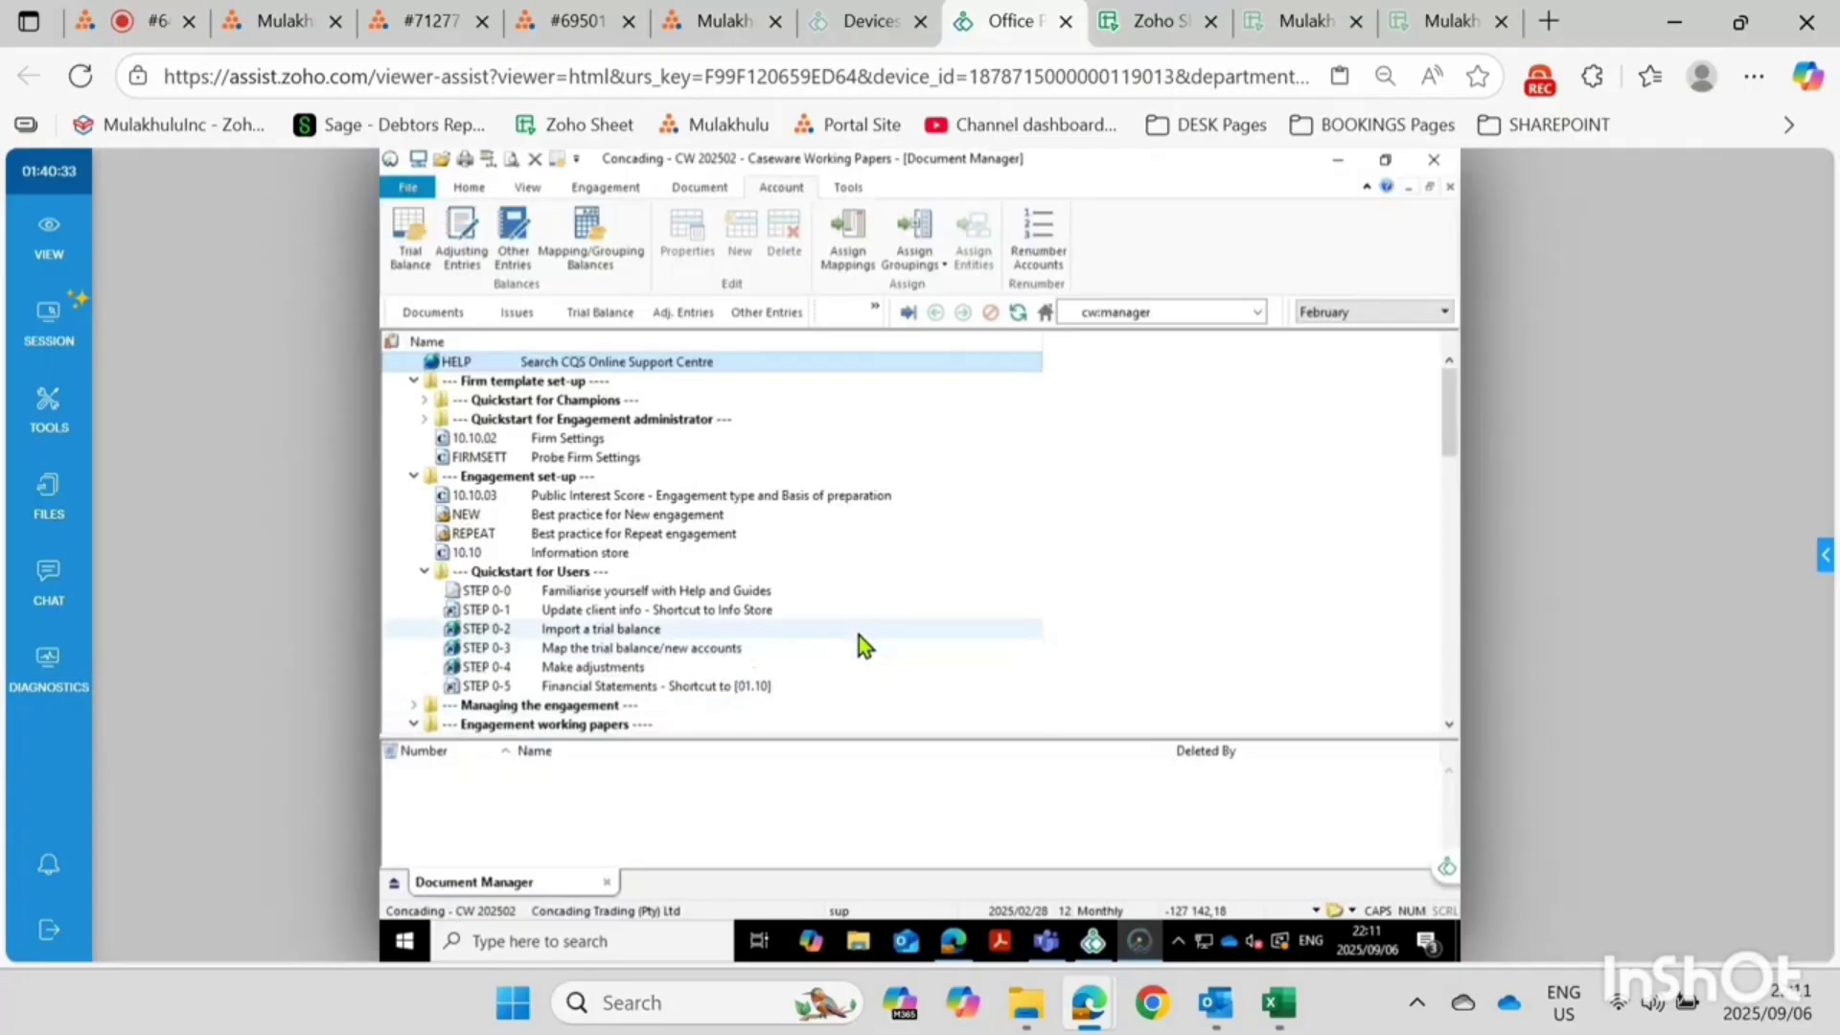
Check the next account in the Yeong job, reopen Assign Mapping Numbers in Caseware and select 600280 Inland Rev- Corporation Tax
{"action": "left_click", "coordinate": [412, 21]}
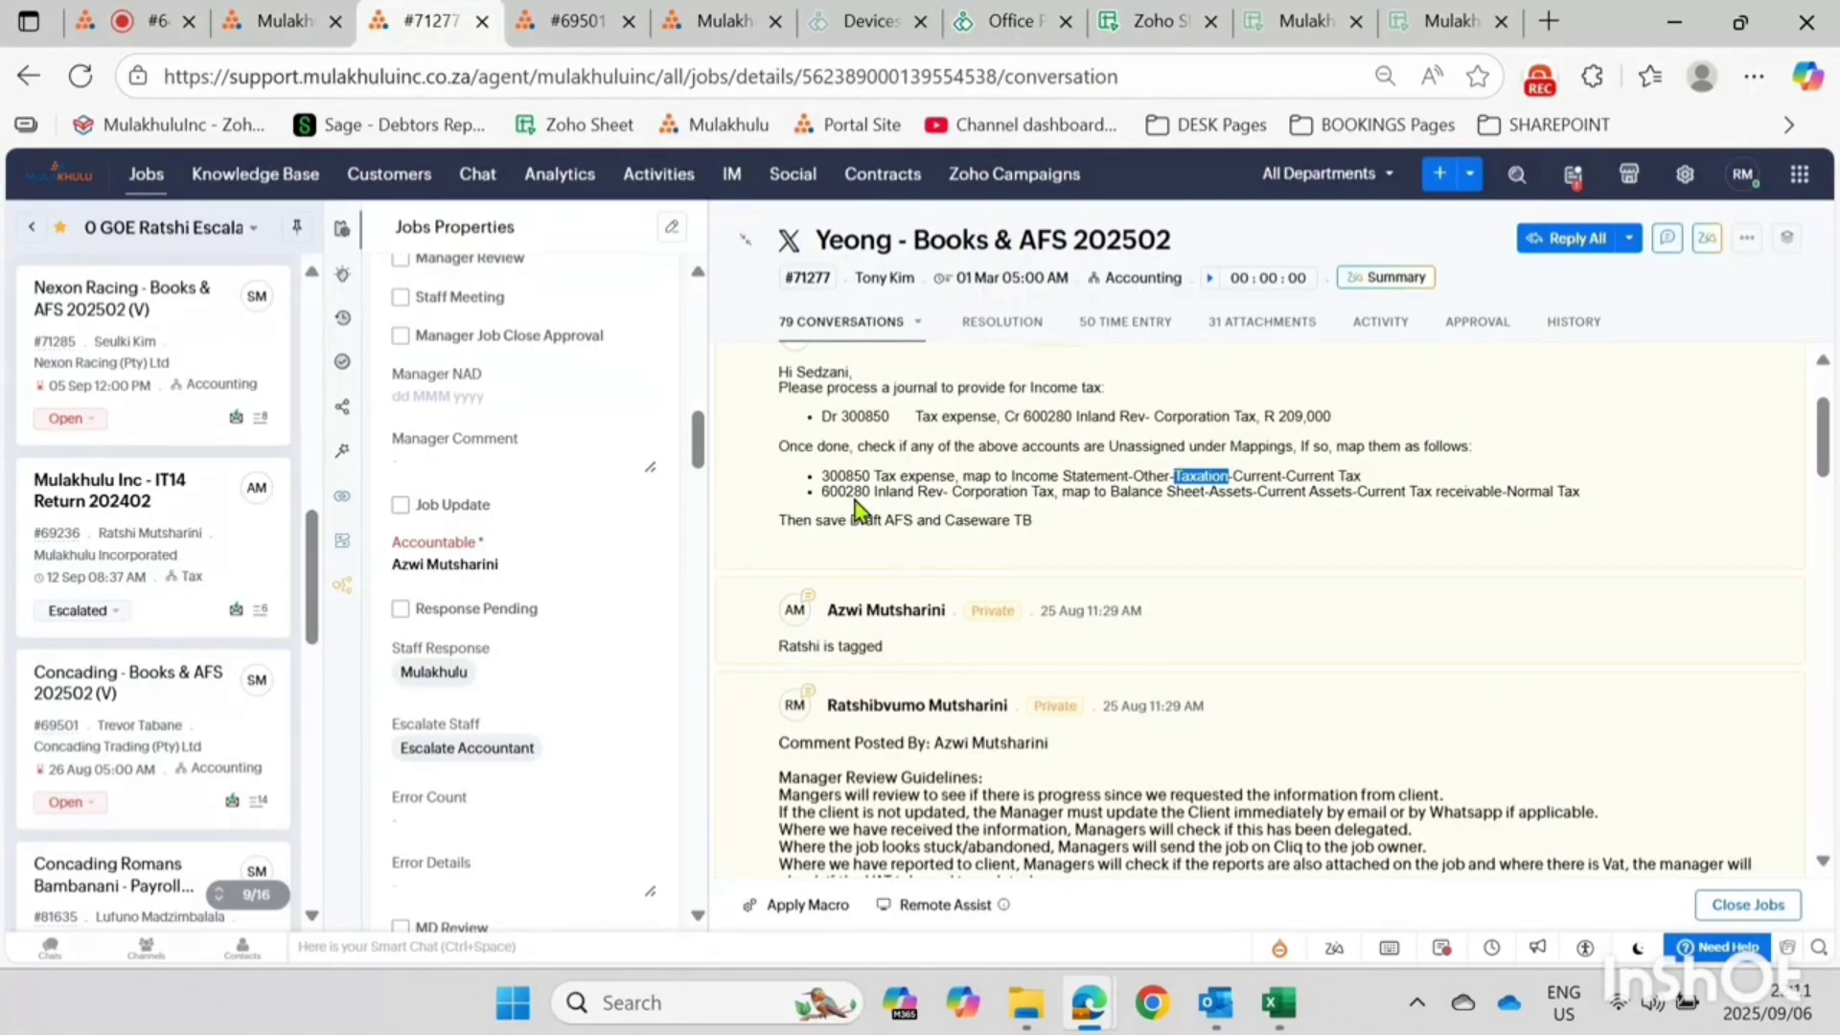
{"action": "left_click", "coordinate": [1017, 23]}
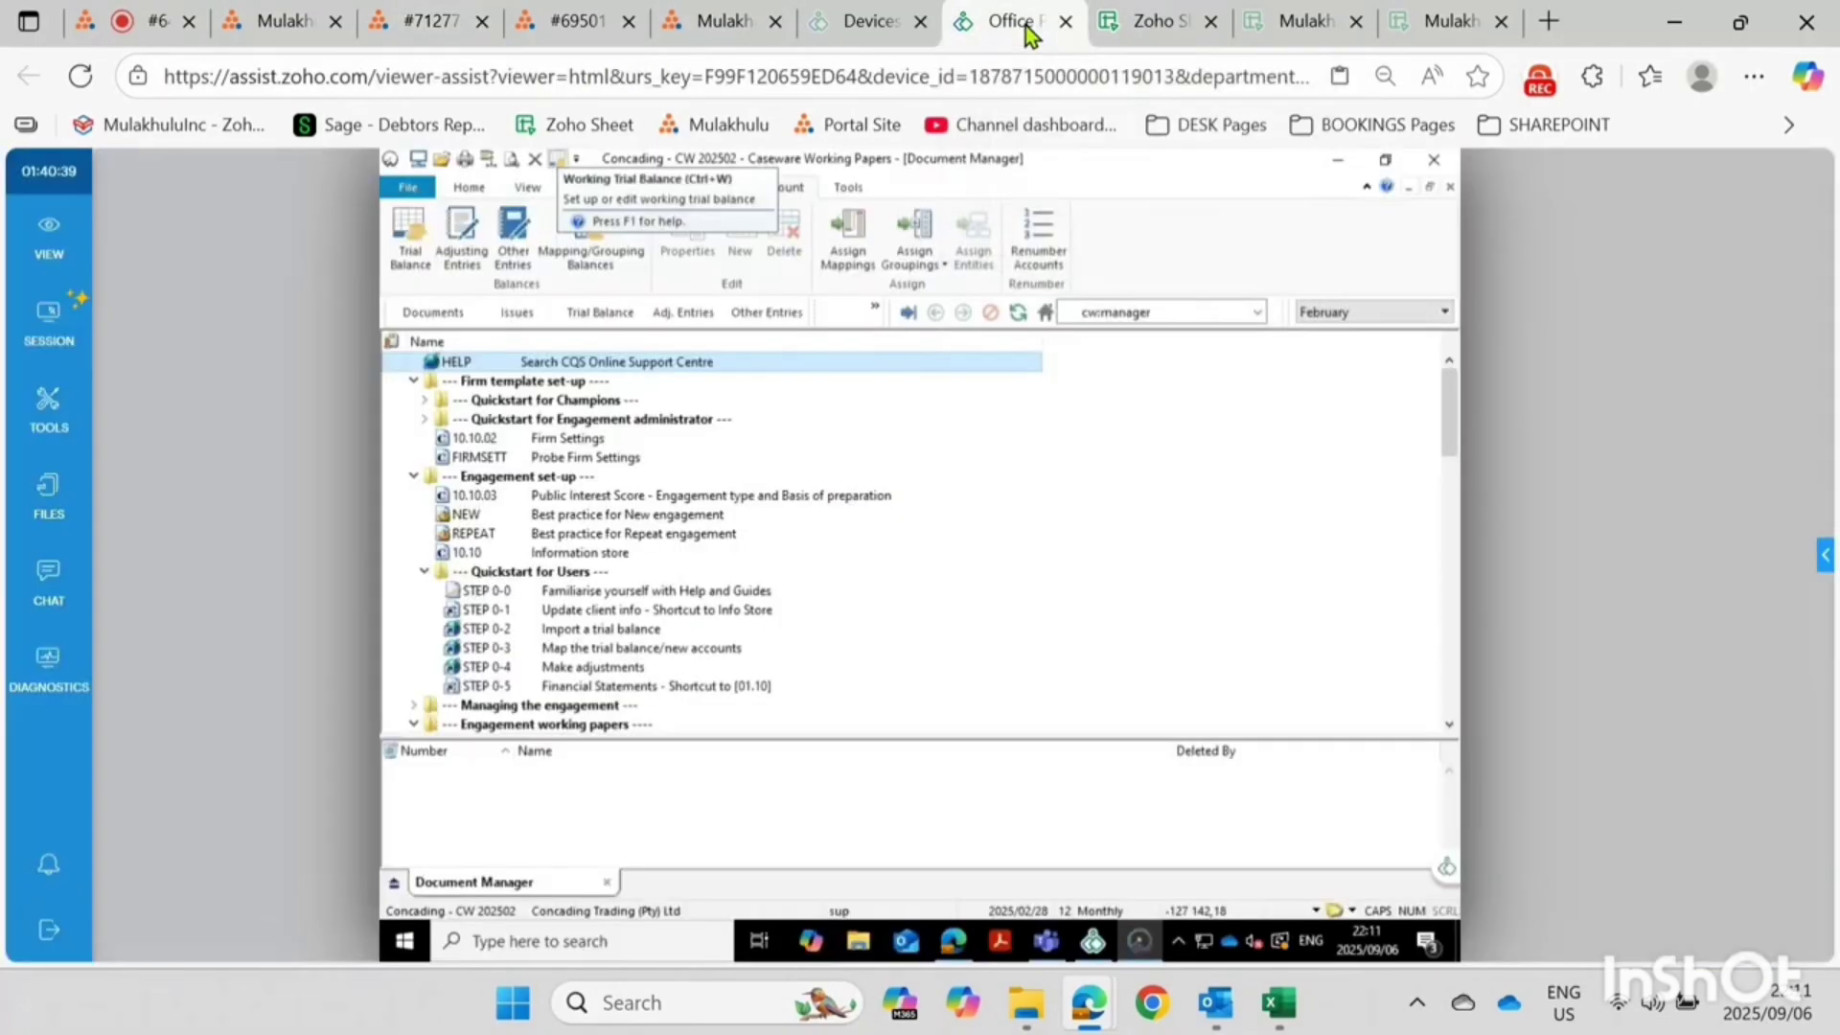
{"action": "left_click", "coordinate": [847, 248]}
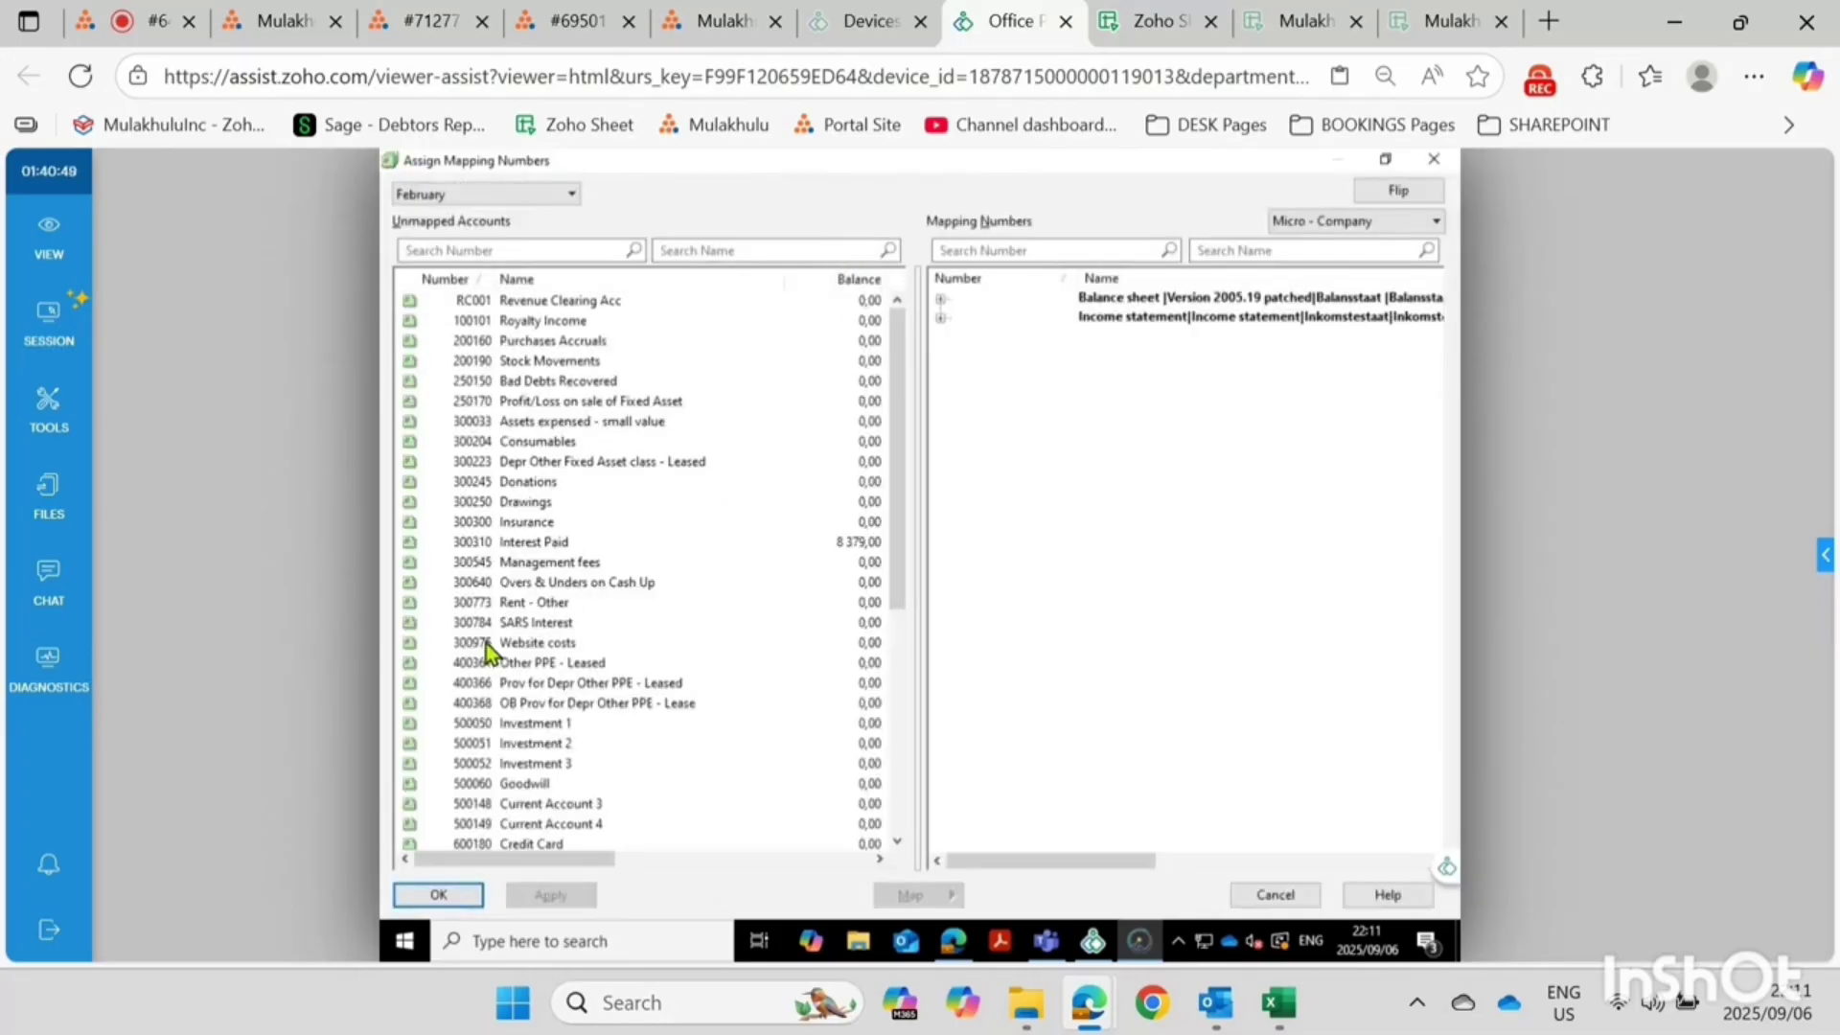
{"action": "scroll", "coordinate": [486, 642], "scroll_direction": "down", "scroll_amount": 2}
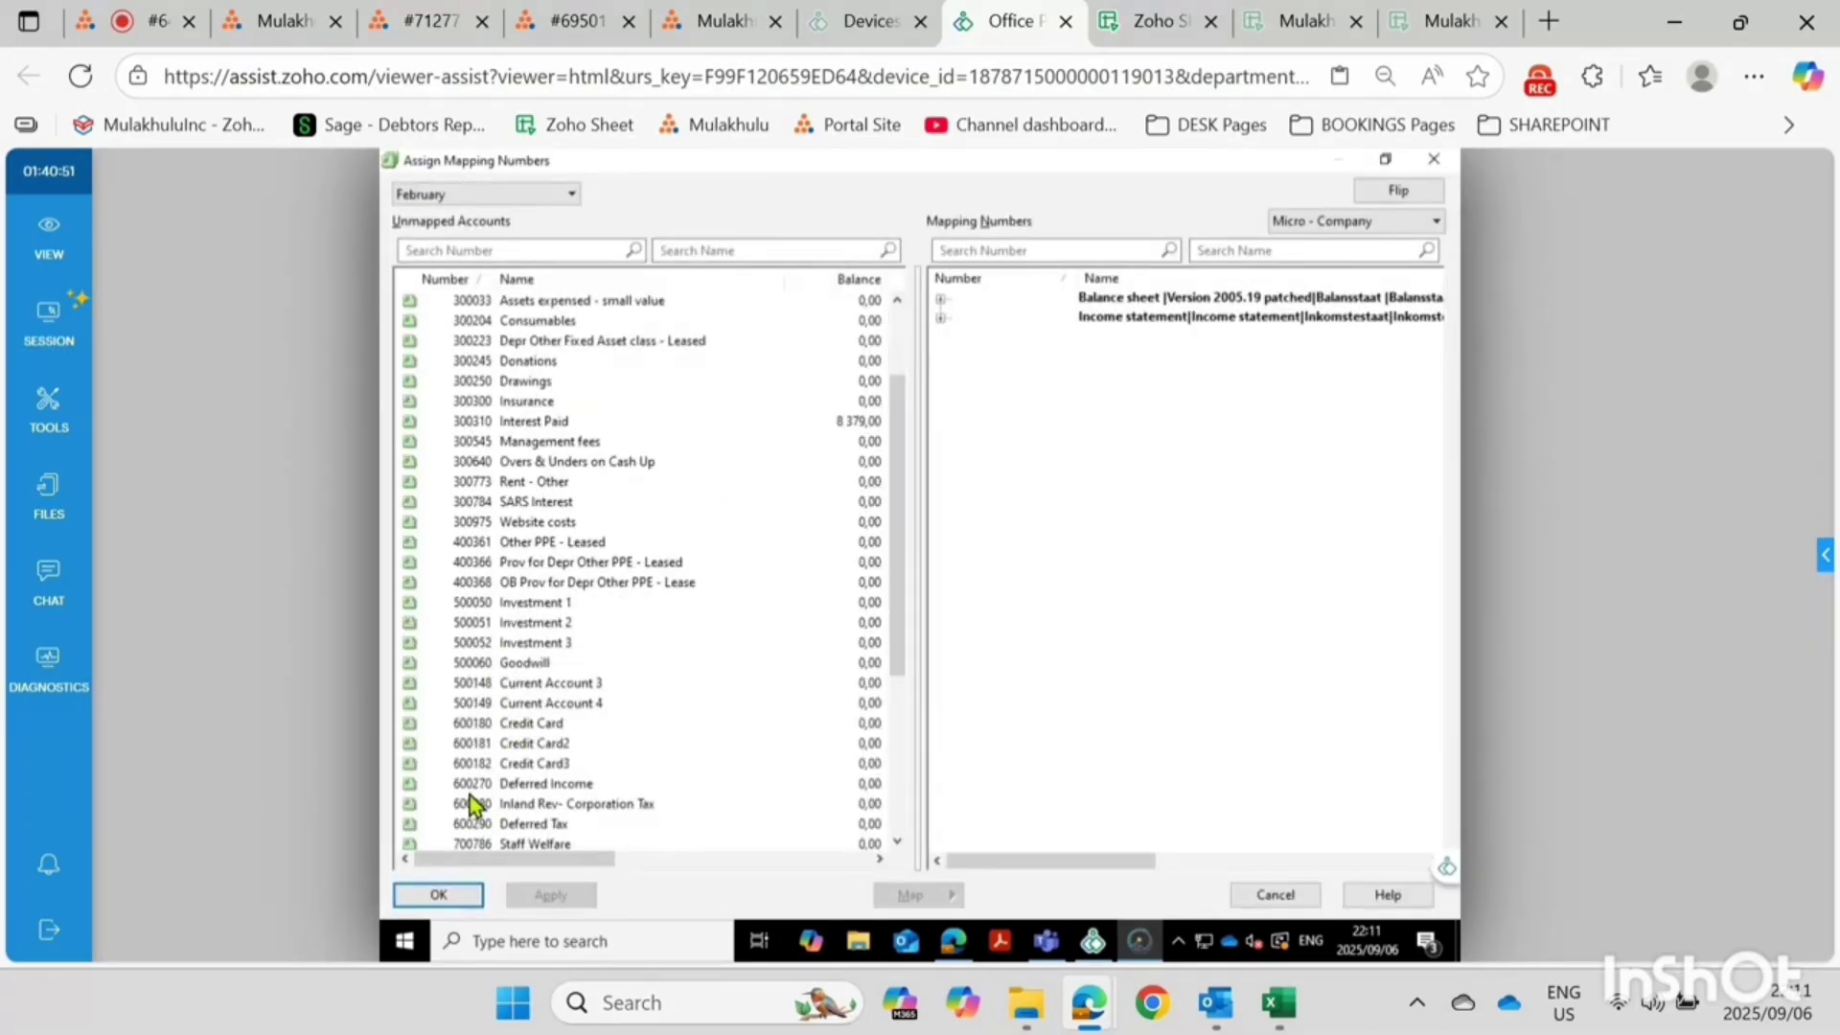
{"action": "left_click", "coordinate": [481, 803]}
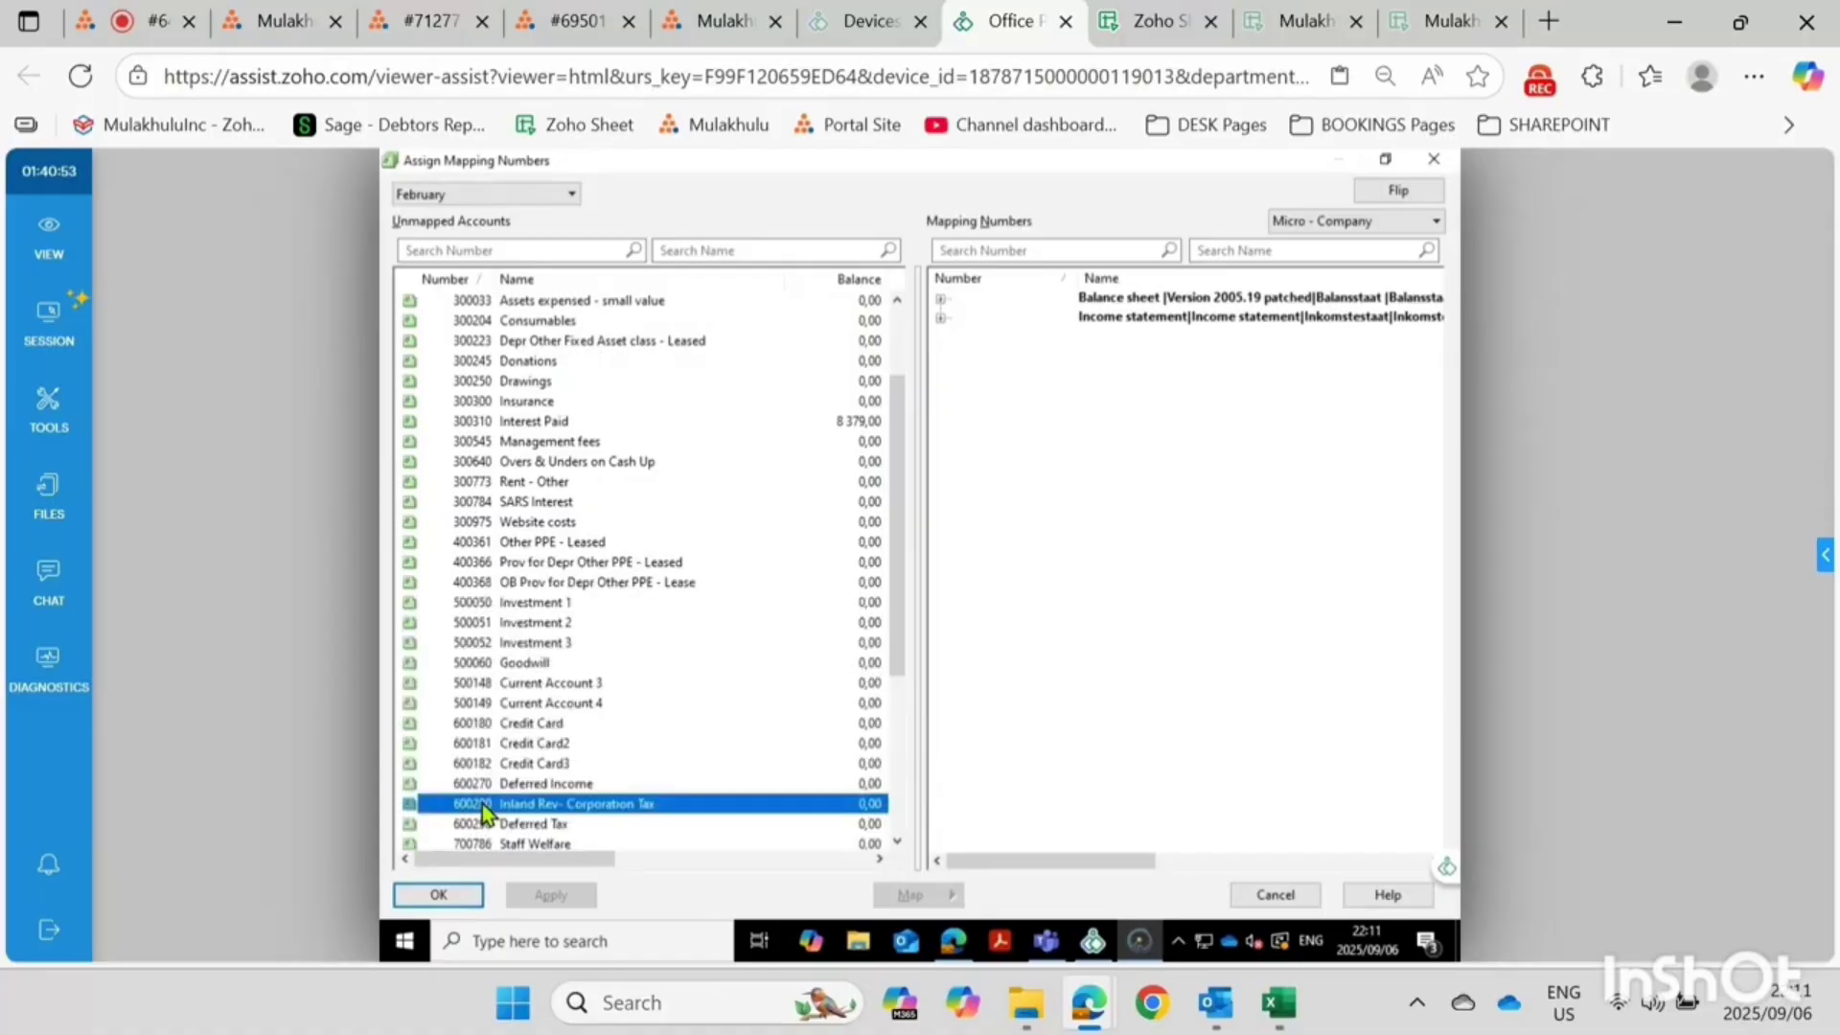
Read the Yeong job's mapping path and map Inland Rev- Corporation Tax to Balance sheet-Assets-Current assets-Current tax receivable-Normal tax in Caseware
{"action": "left_click", "coordinate": [435, 32]}
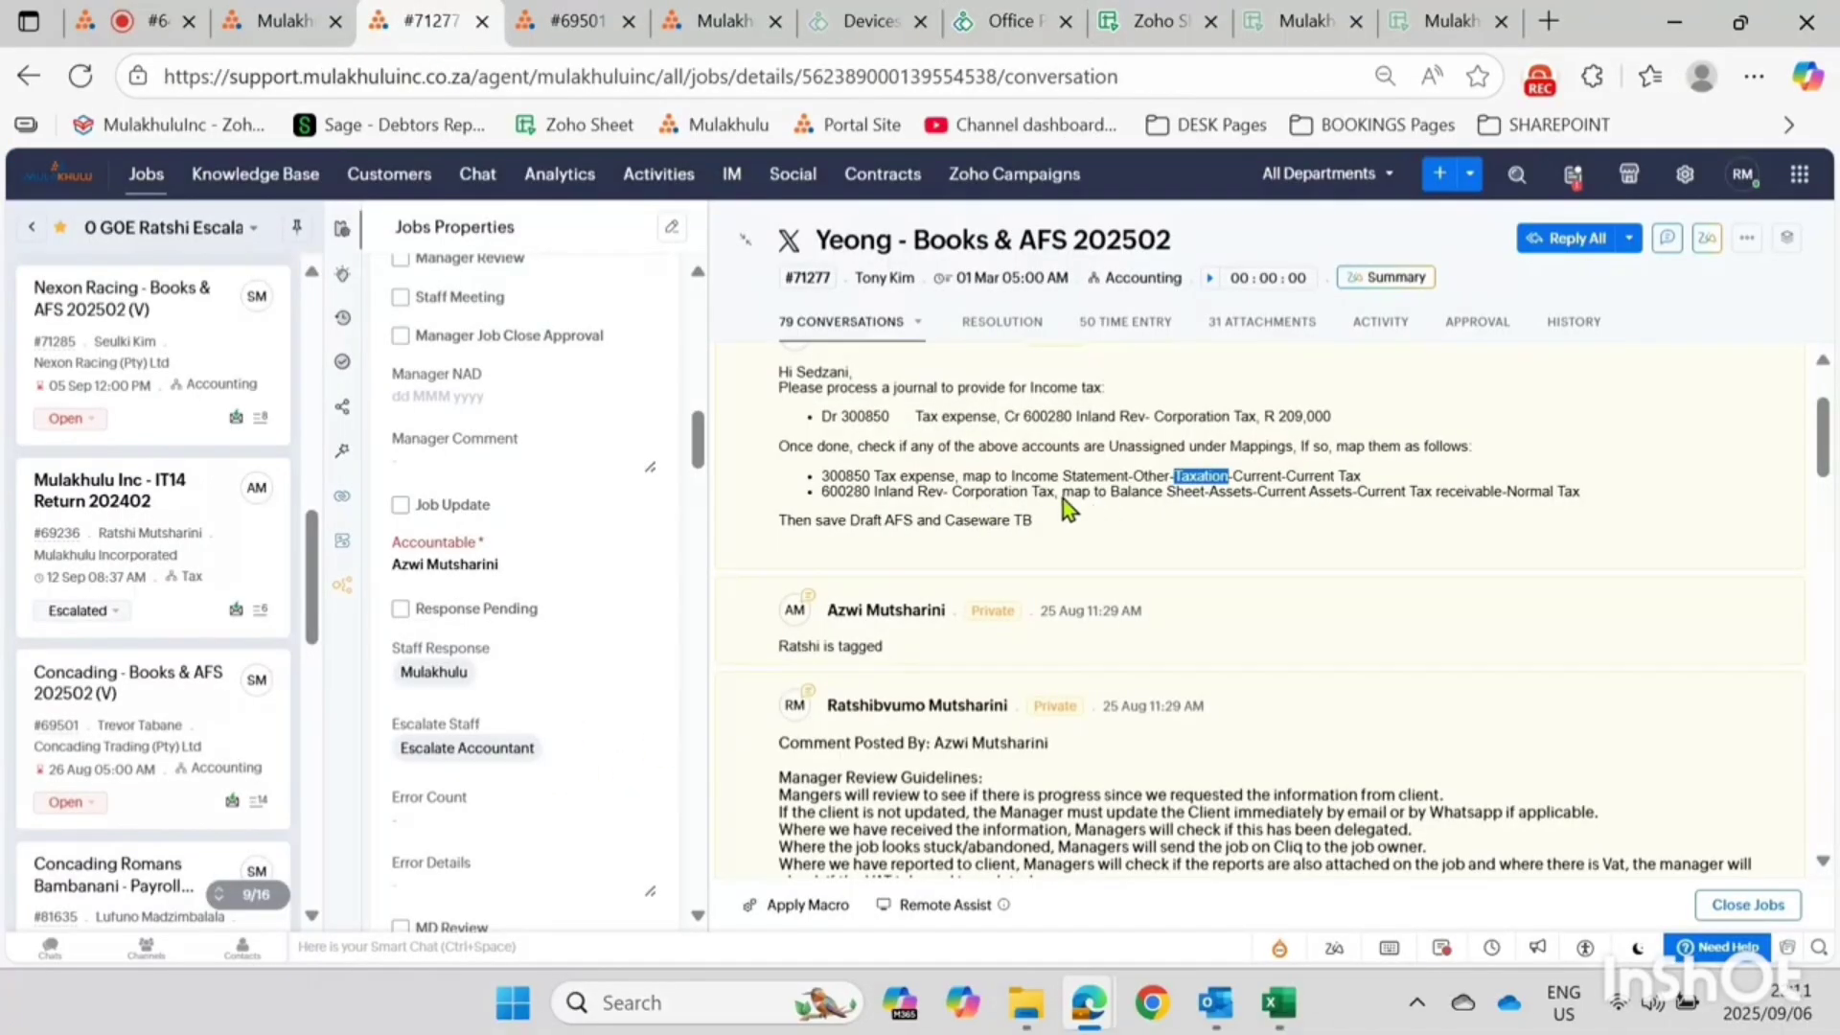
{"action": "left_click_drag", "start_coordinate": [1113, 498], "coordinate": [1197, 502]}
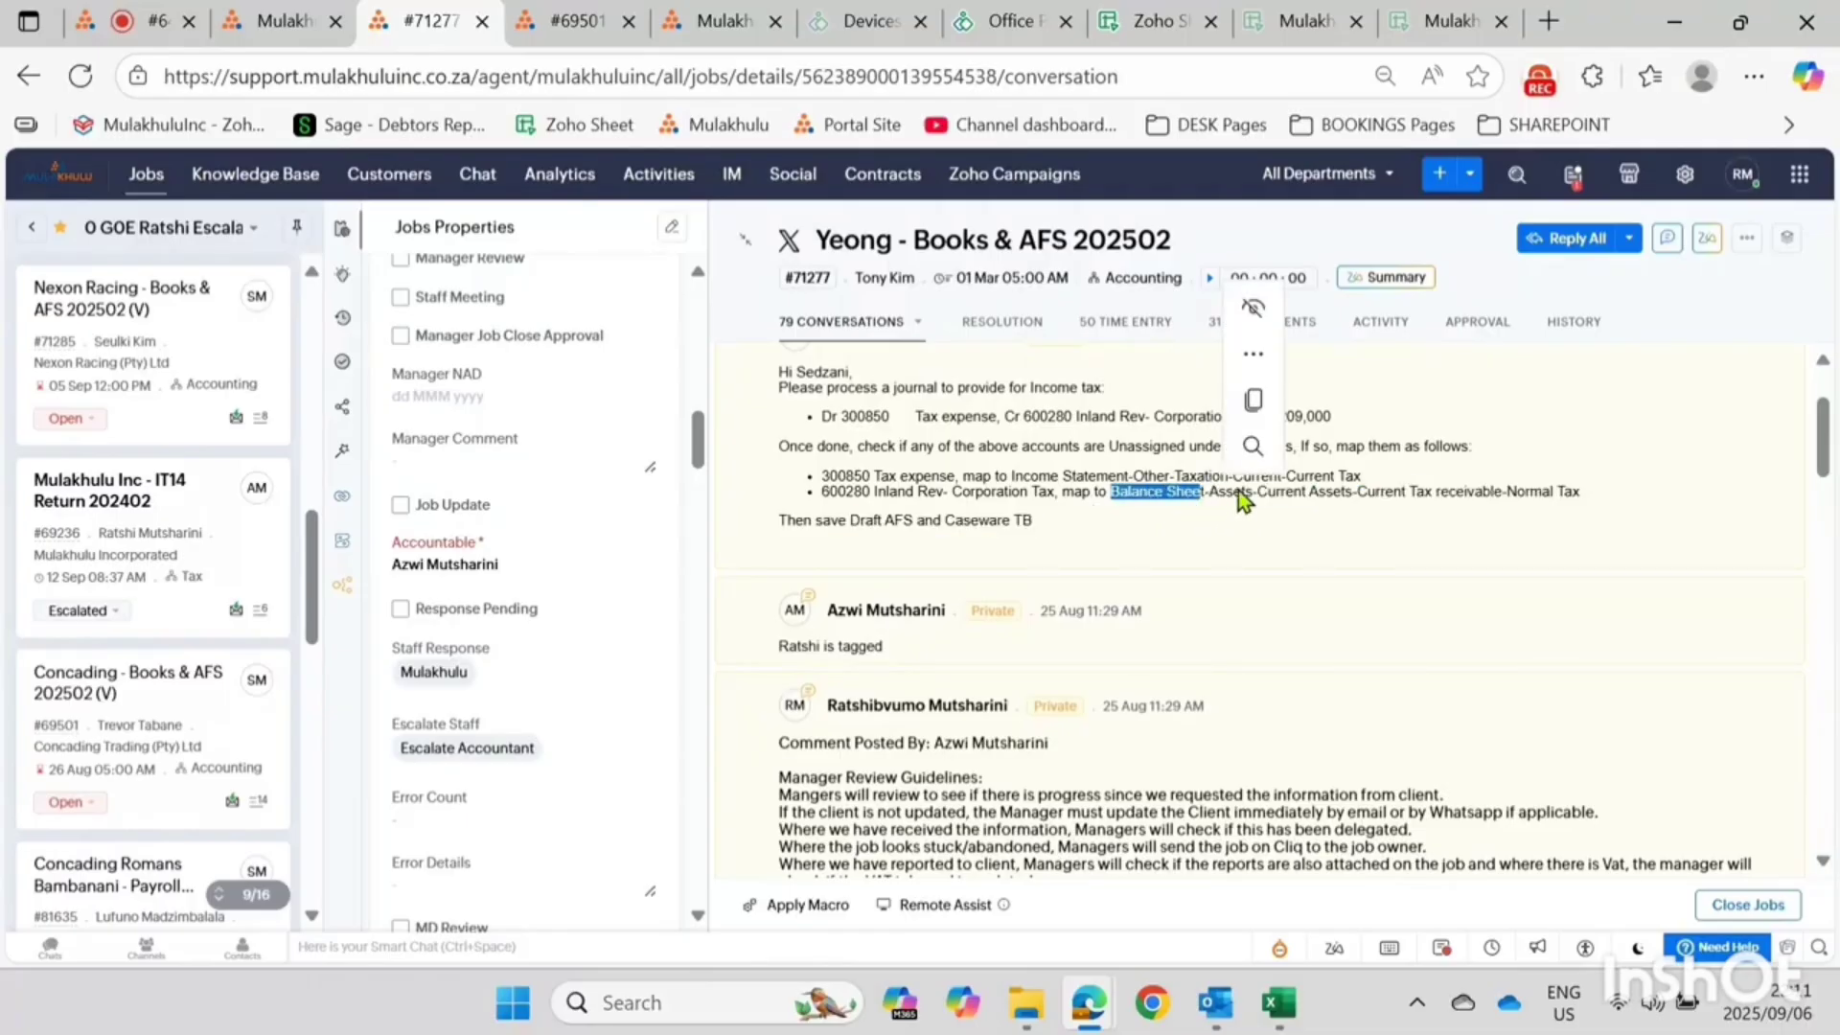
{"action": "left_click", "coordinate": [1237, 491]}
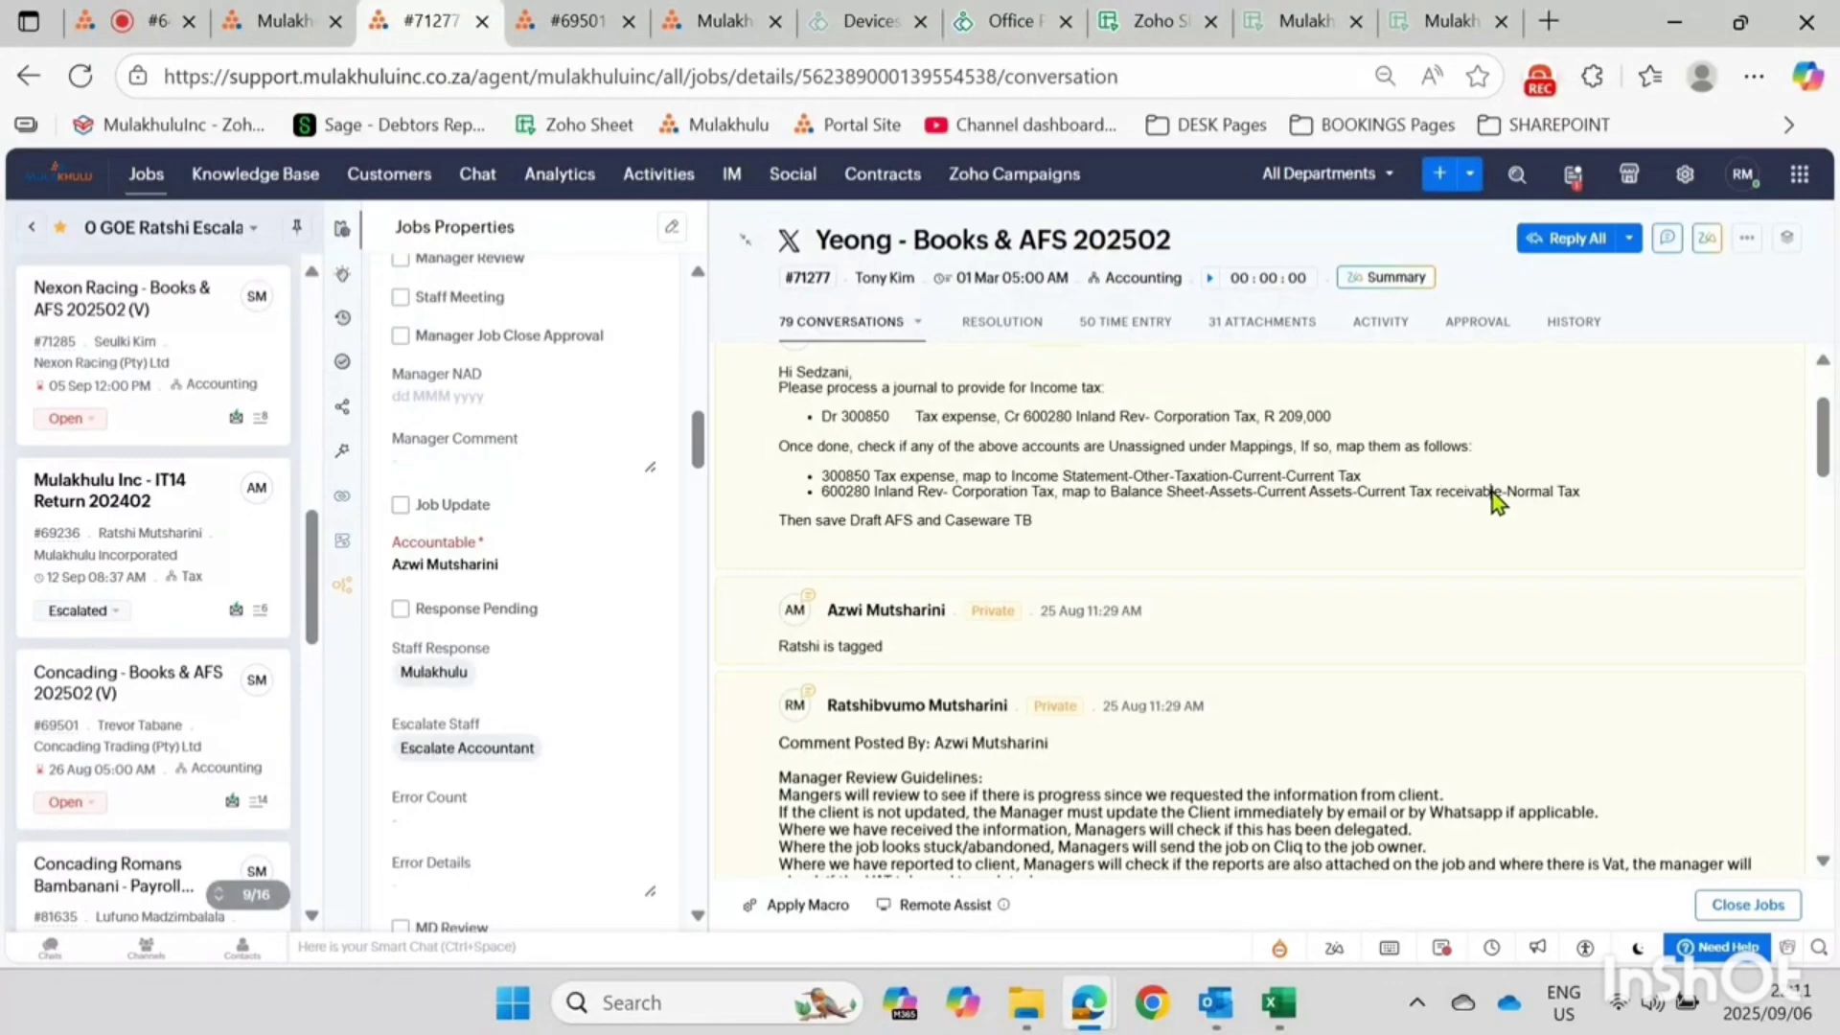
{"action": "left_click", "coordinate": [1024, 23]}
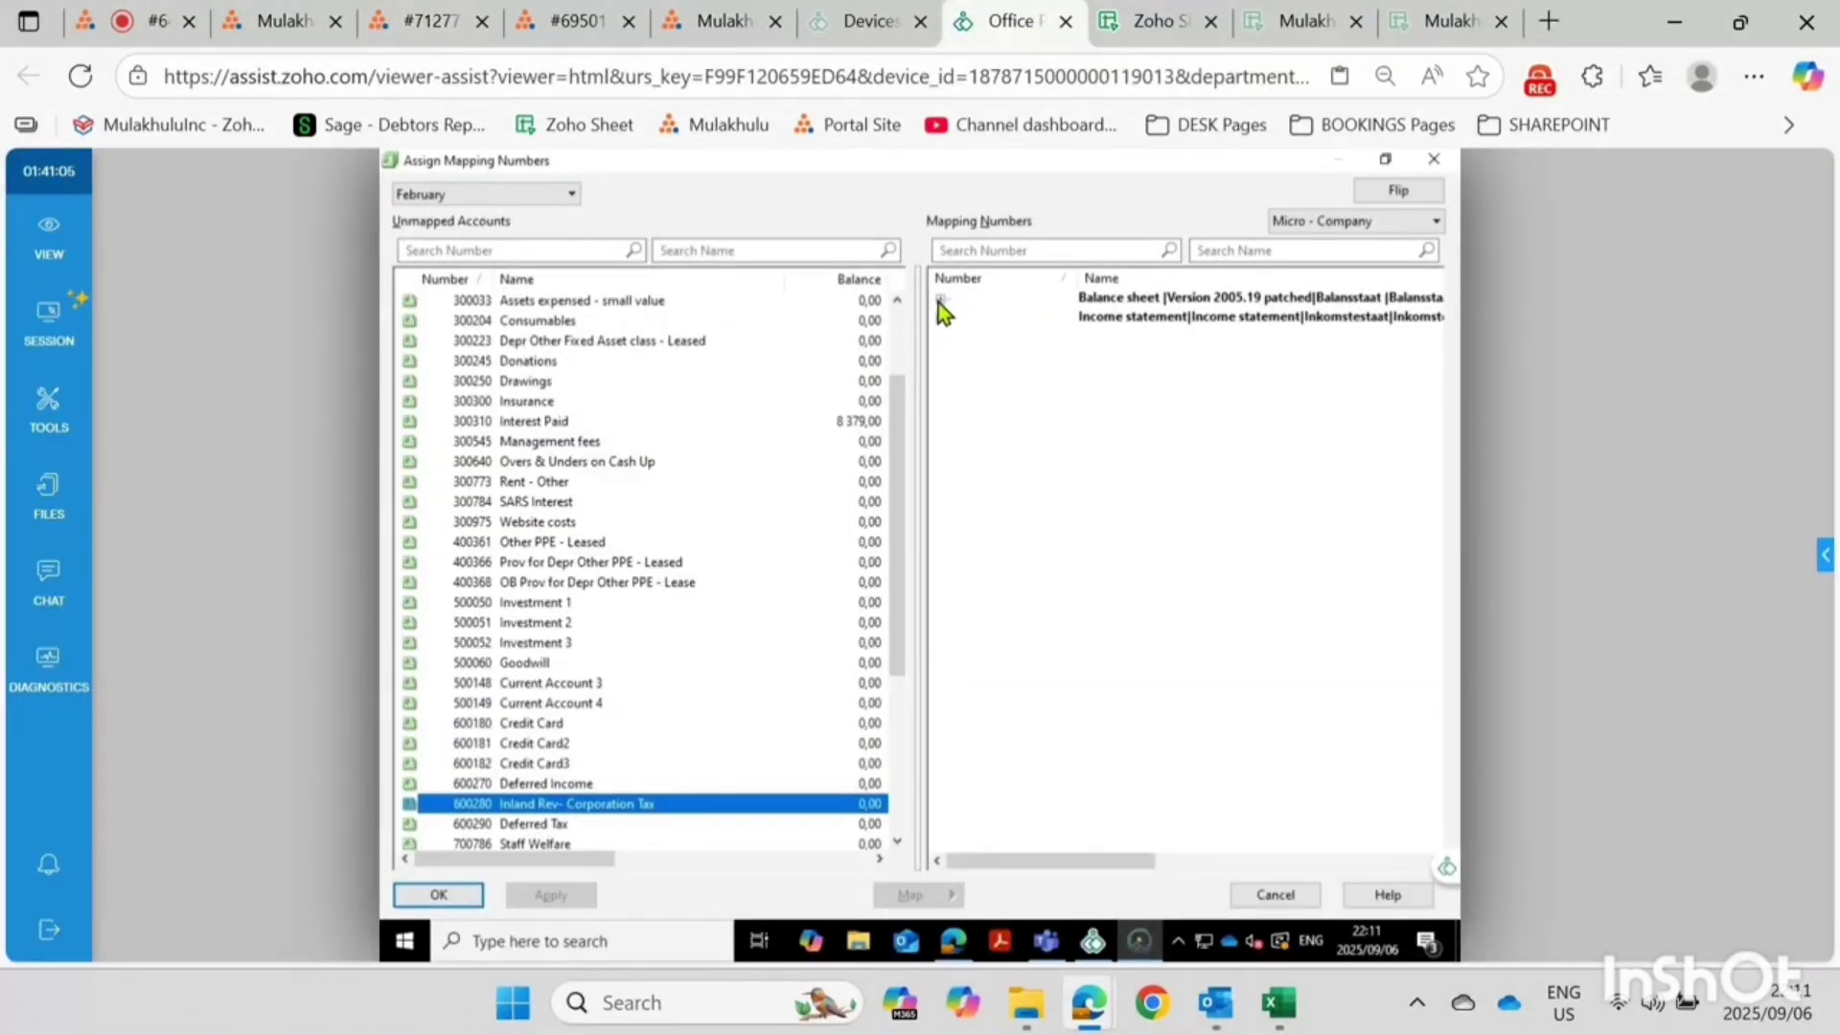
{"action": "left_click", "coordinate": [939, 300]}
{"action": "left_click", "coordinate": [960, 319]}
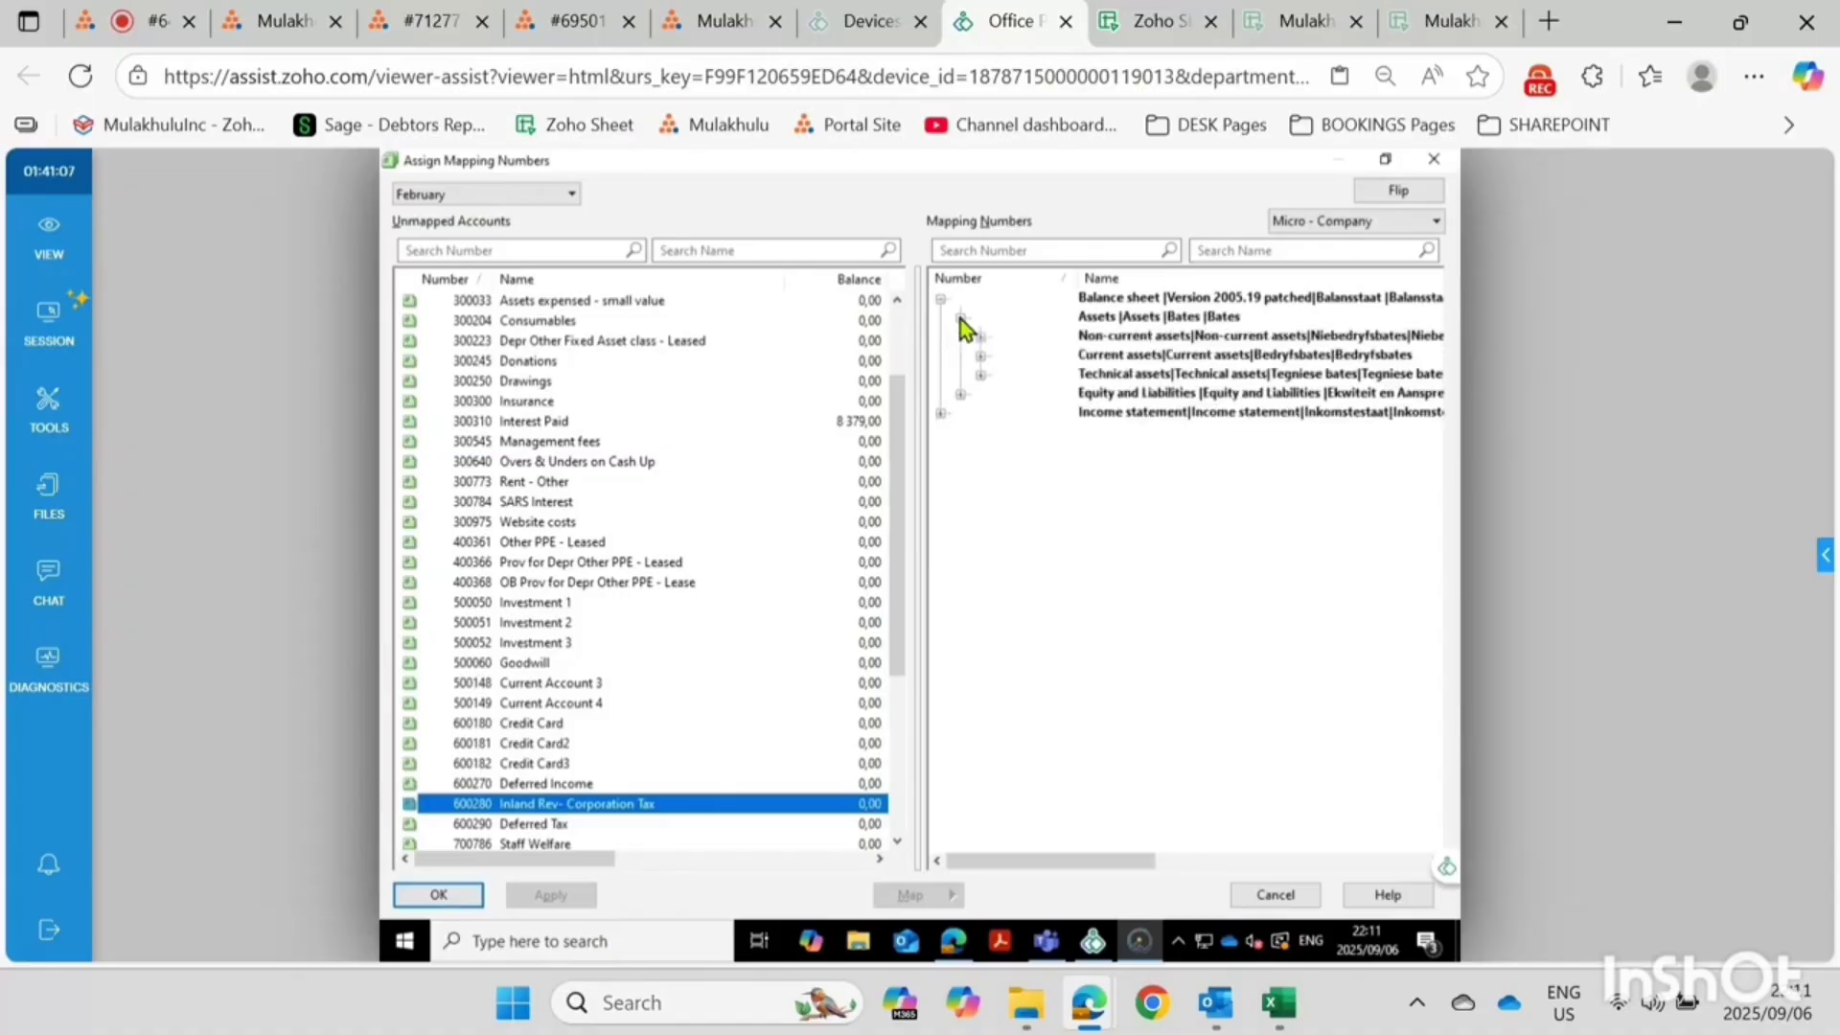
{"action": "left_click", "coordinate": [979, 356]}
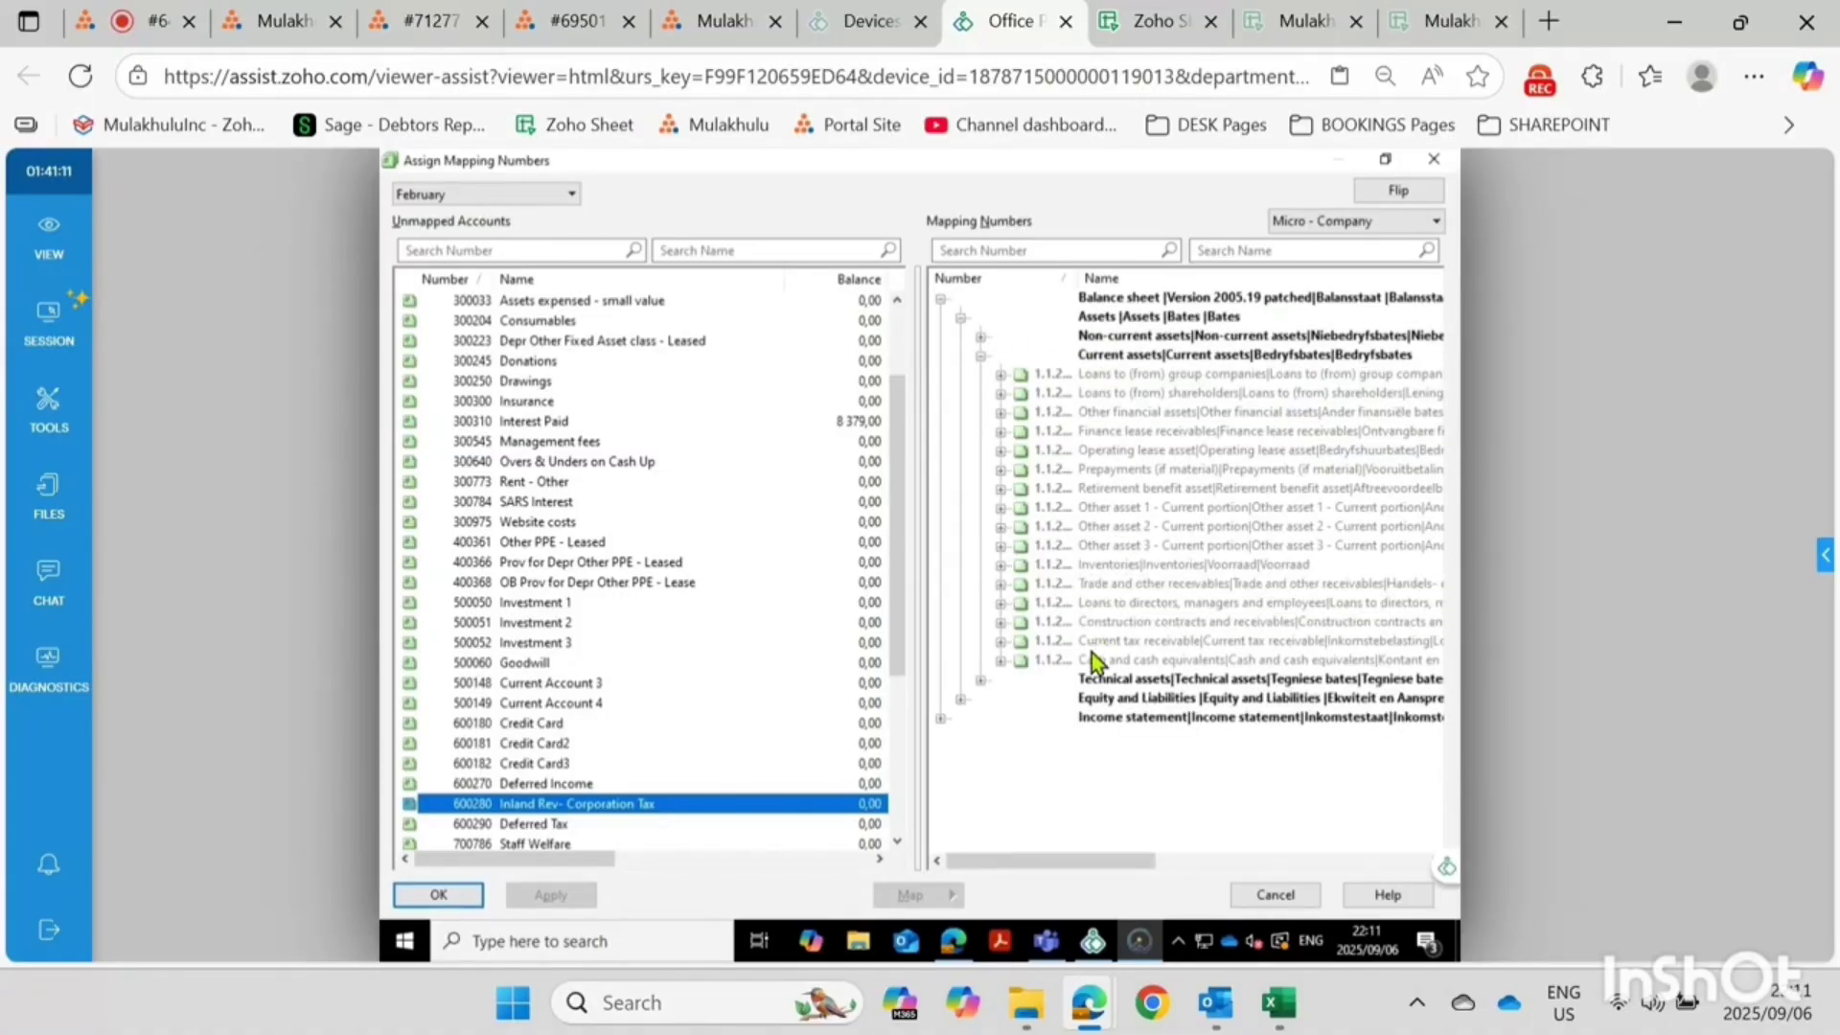
{"action": "left_click", "coordinate": [1000, 642]}
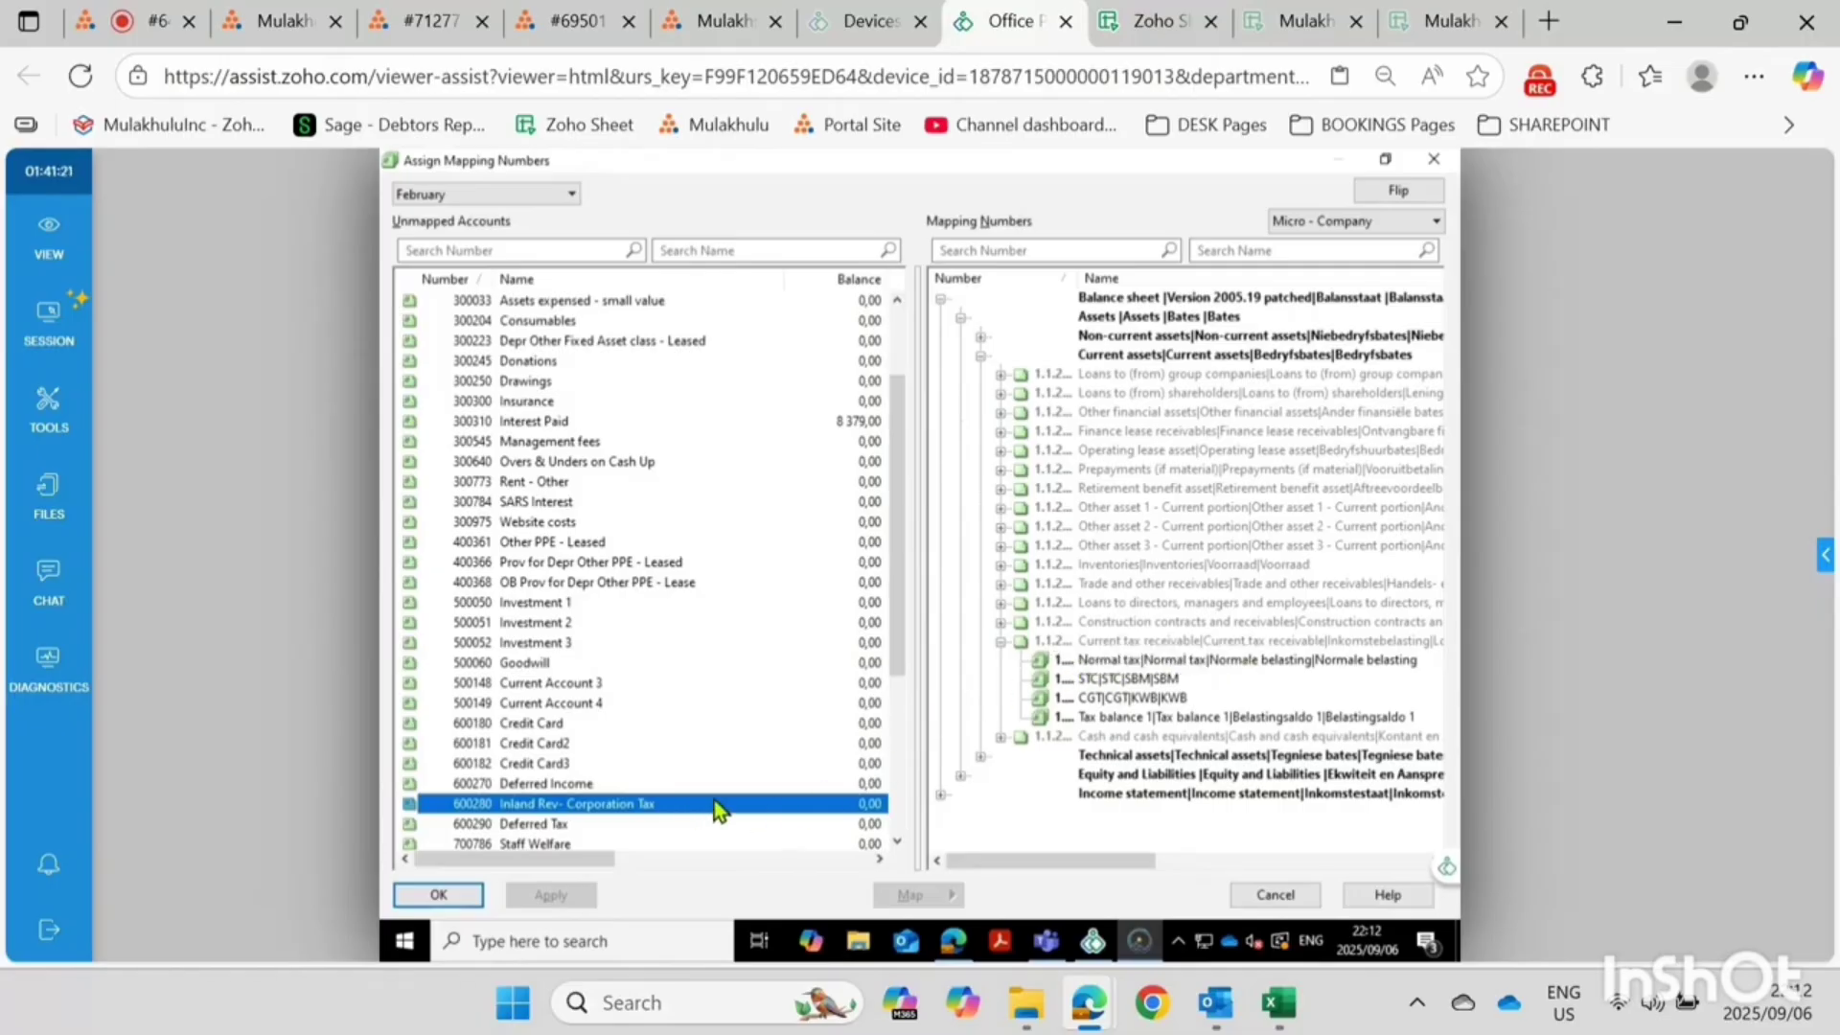
{"action": "left_click", "coordinate": [1115, 661]}
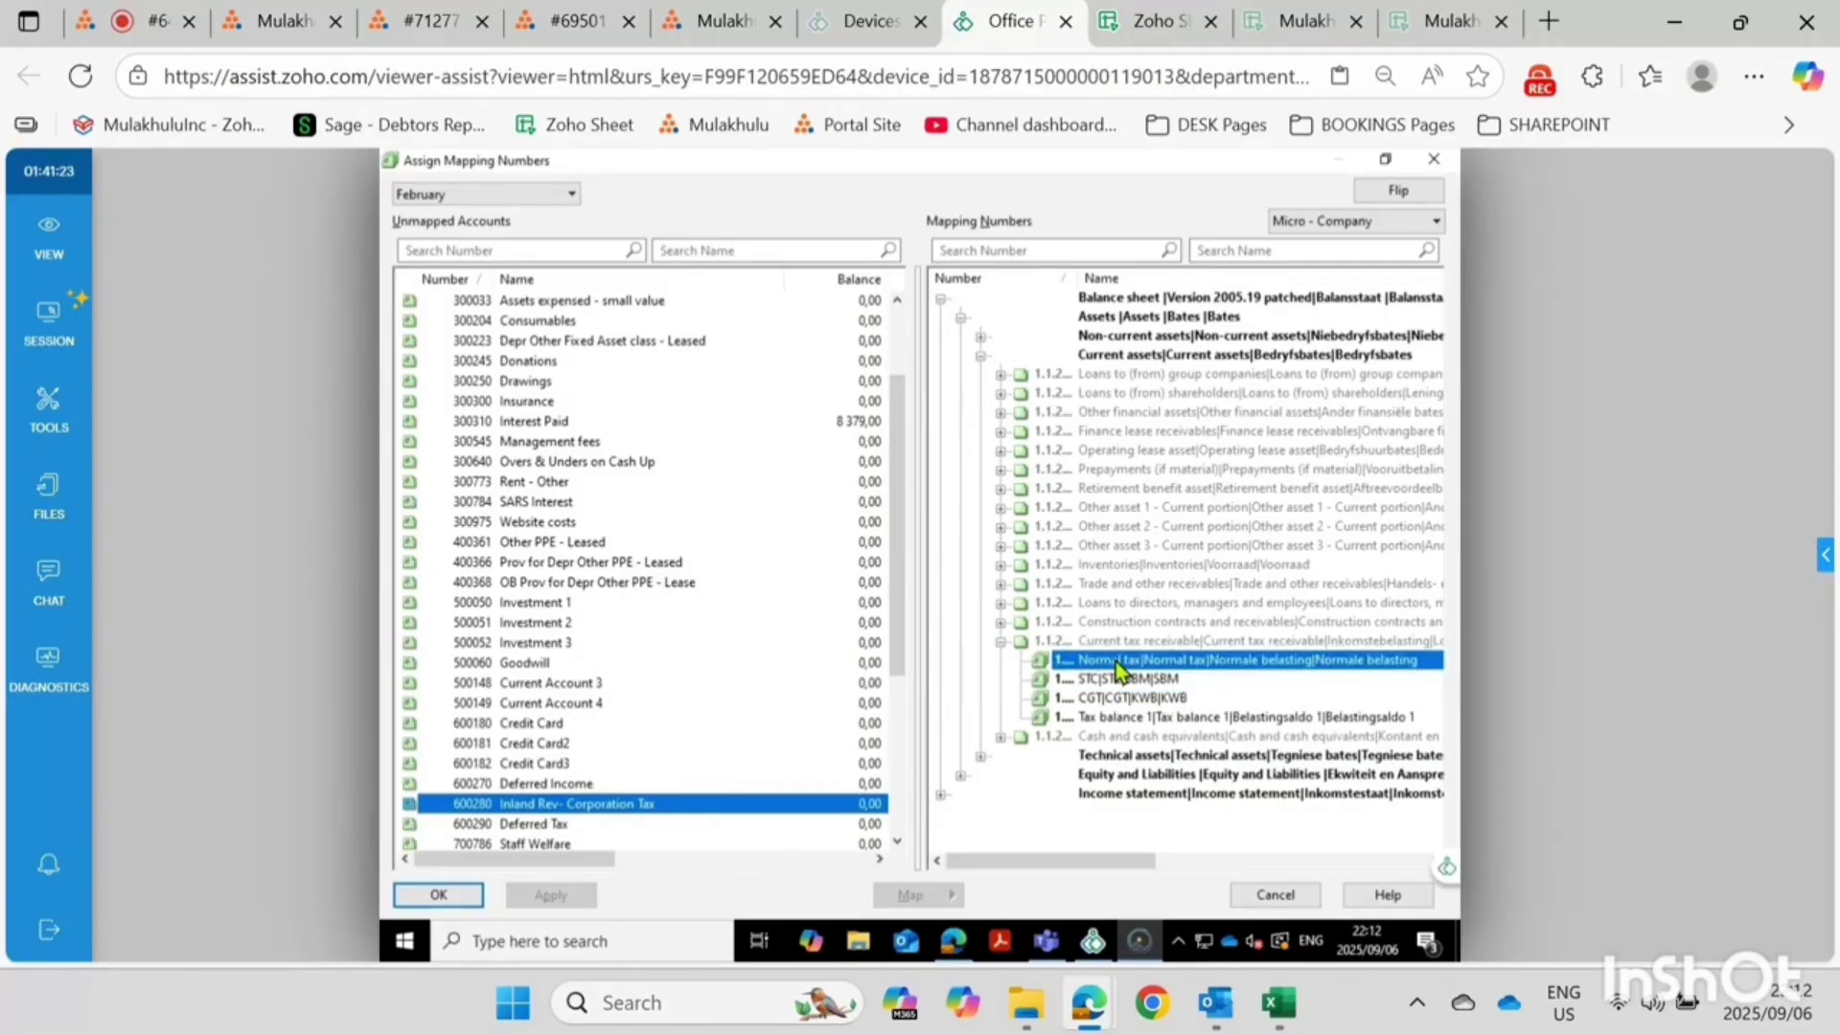
{"action": "double_click", "coordinate": [1115, 661]}
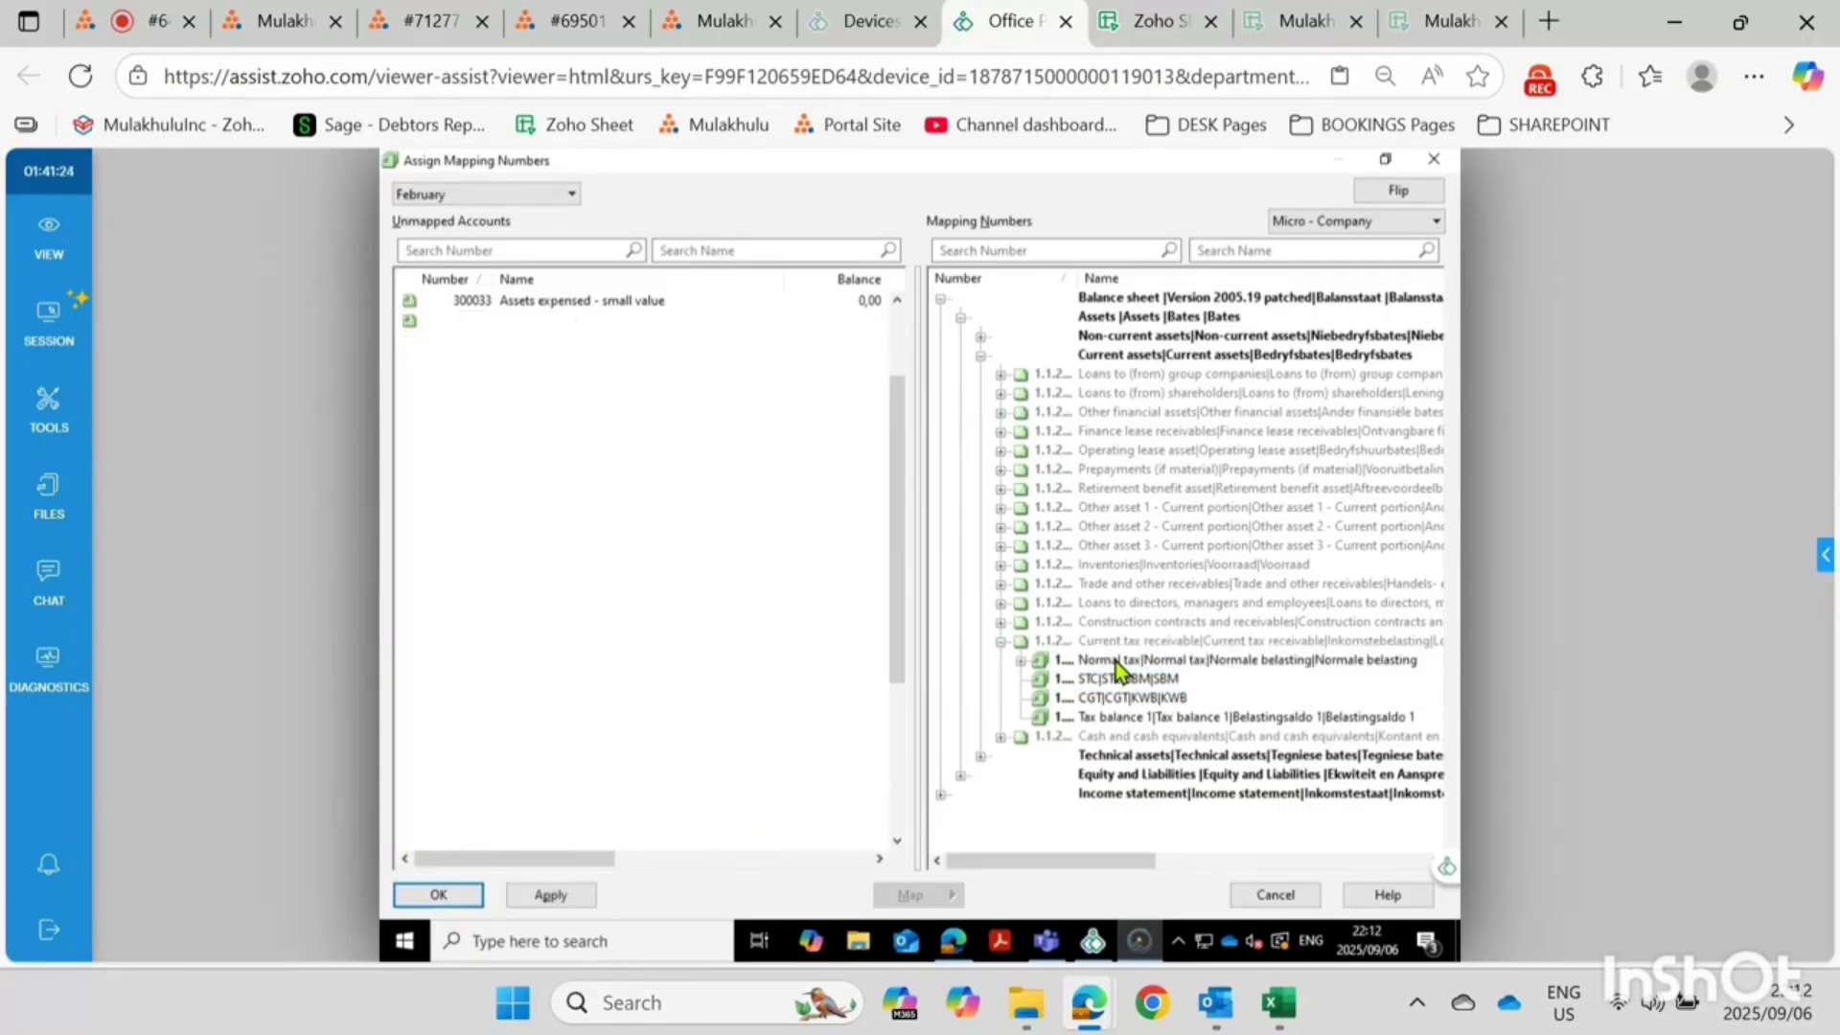
Check the account mapped under Normal tax, apply the mapping and close Assign Mapping Numbers
{"action": "left_click", "coordinate": [1021, 661]}
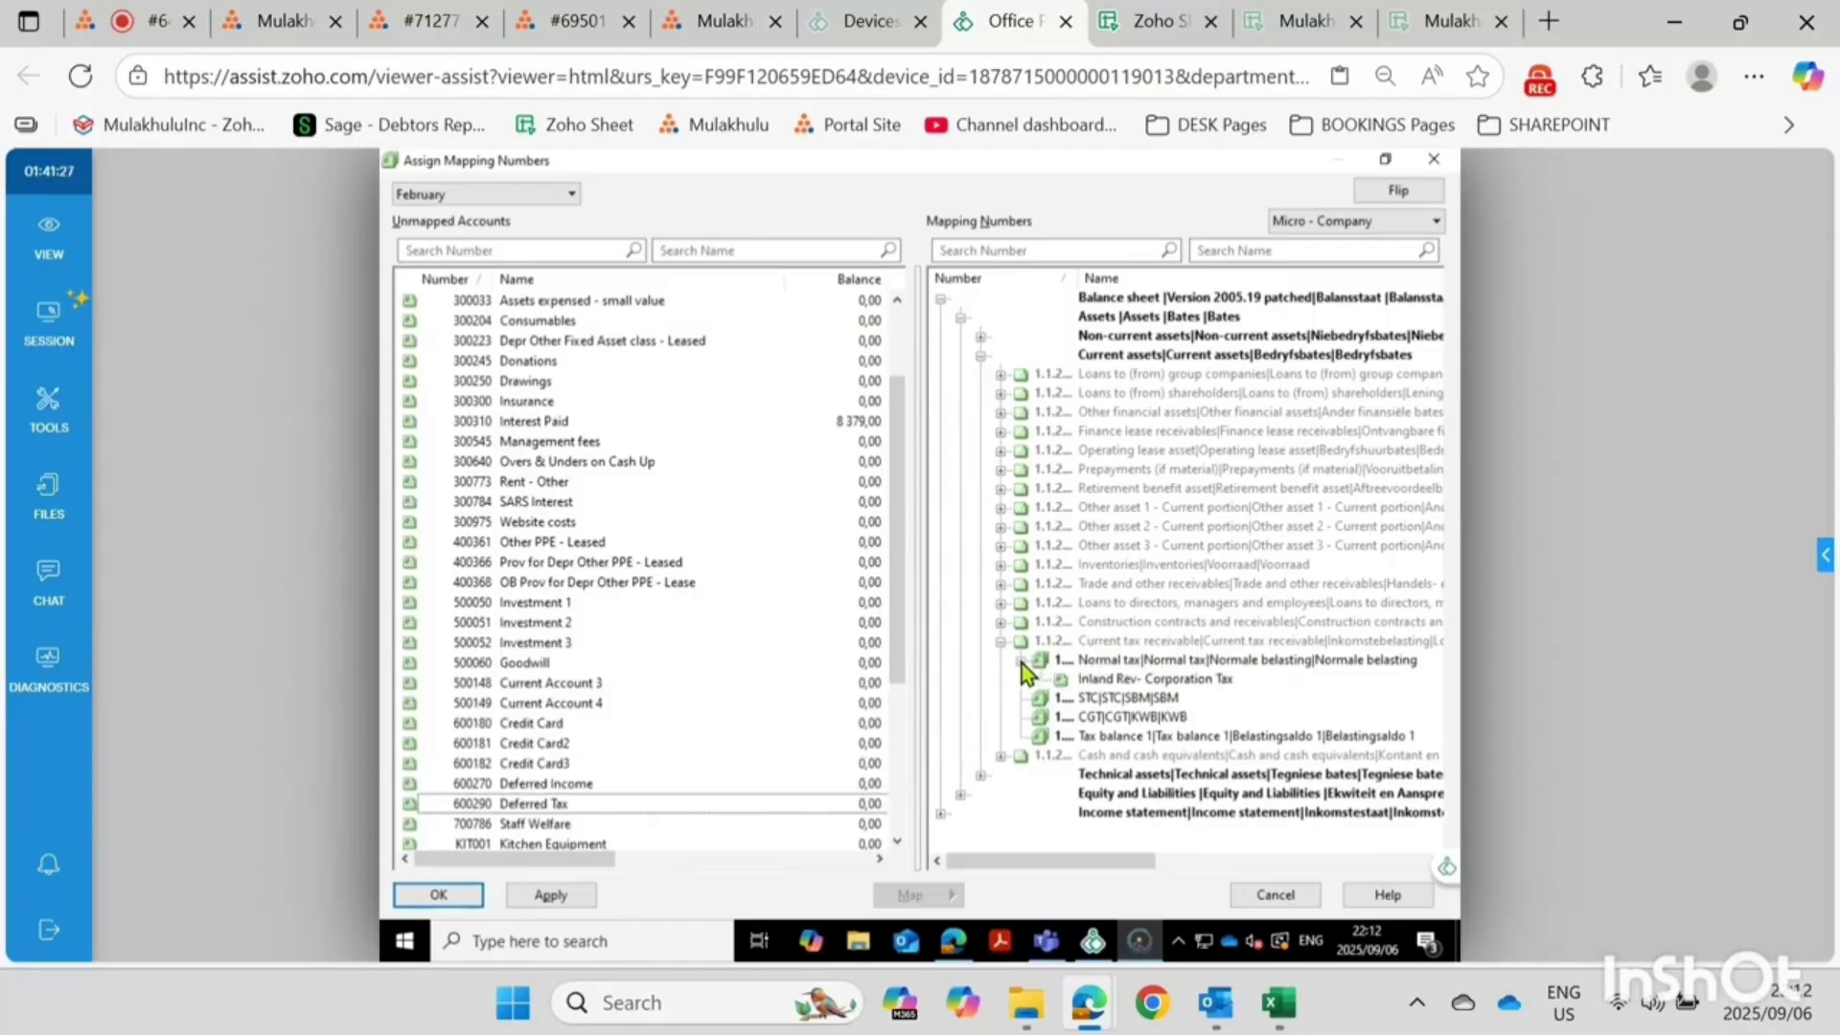
{"action": "left_click", "coordinate": [1112, 678]}
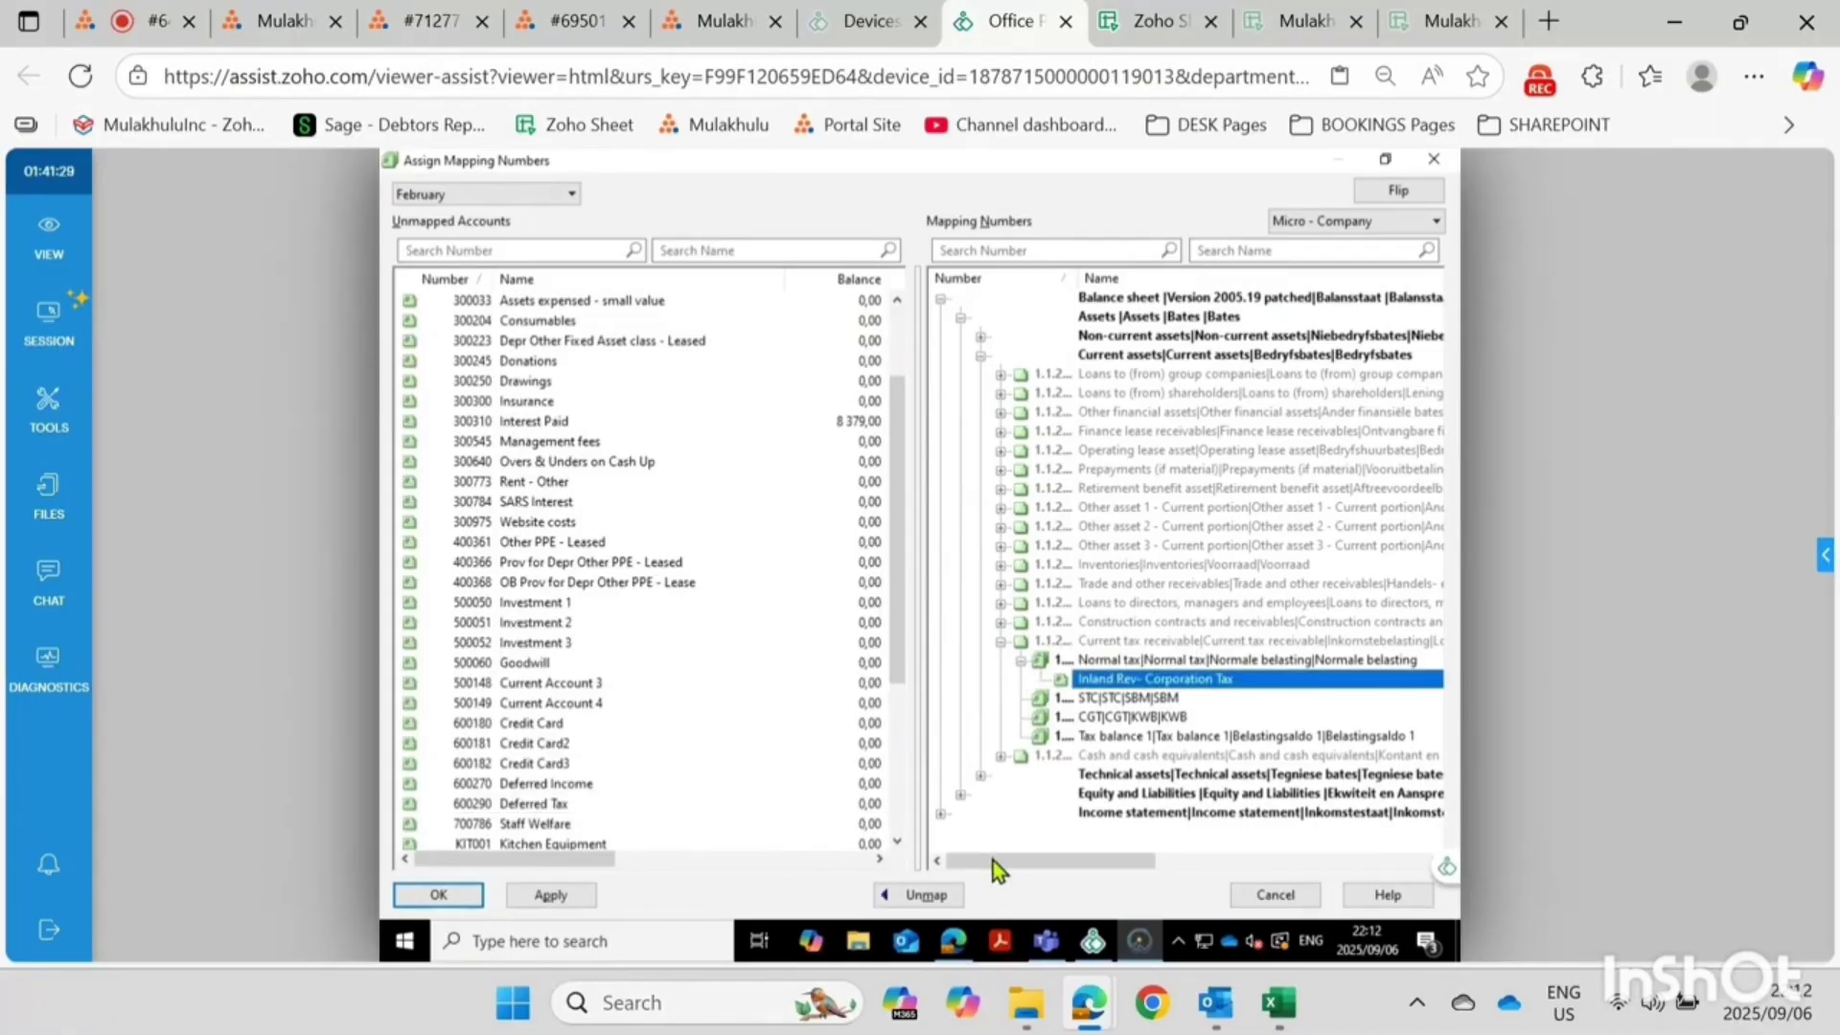
{"action": "left_click", "coordinate": [554, 900]}
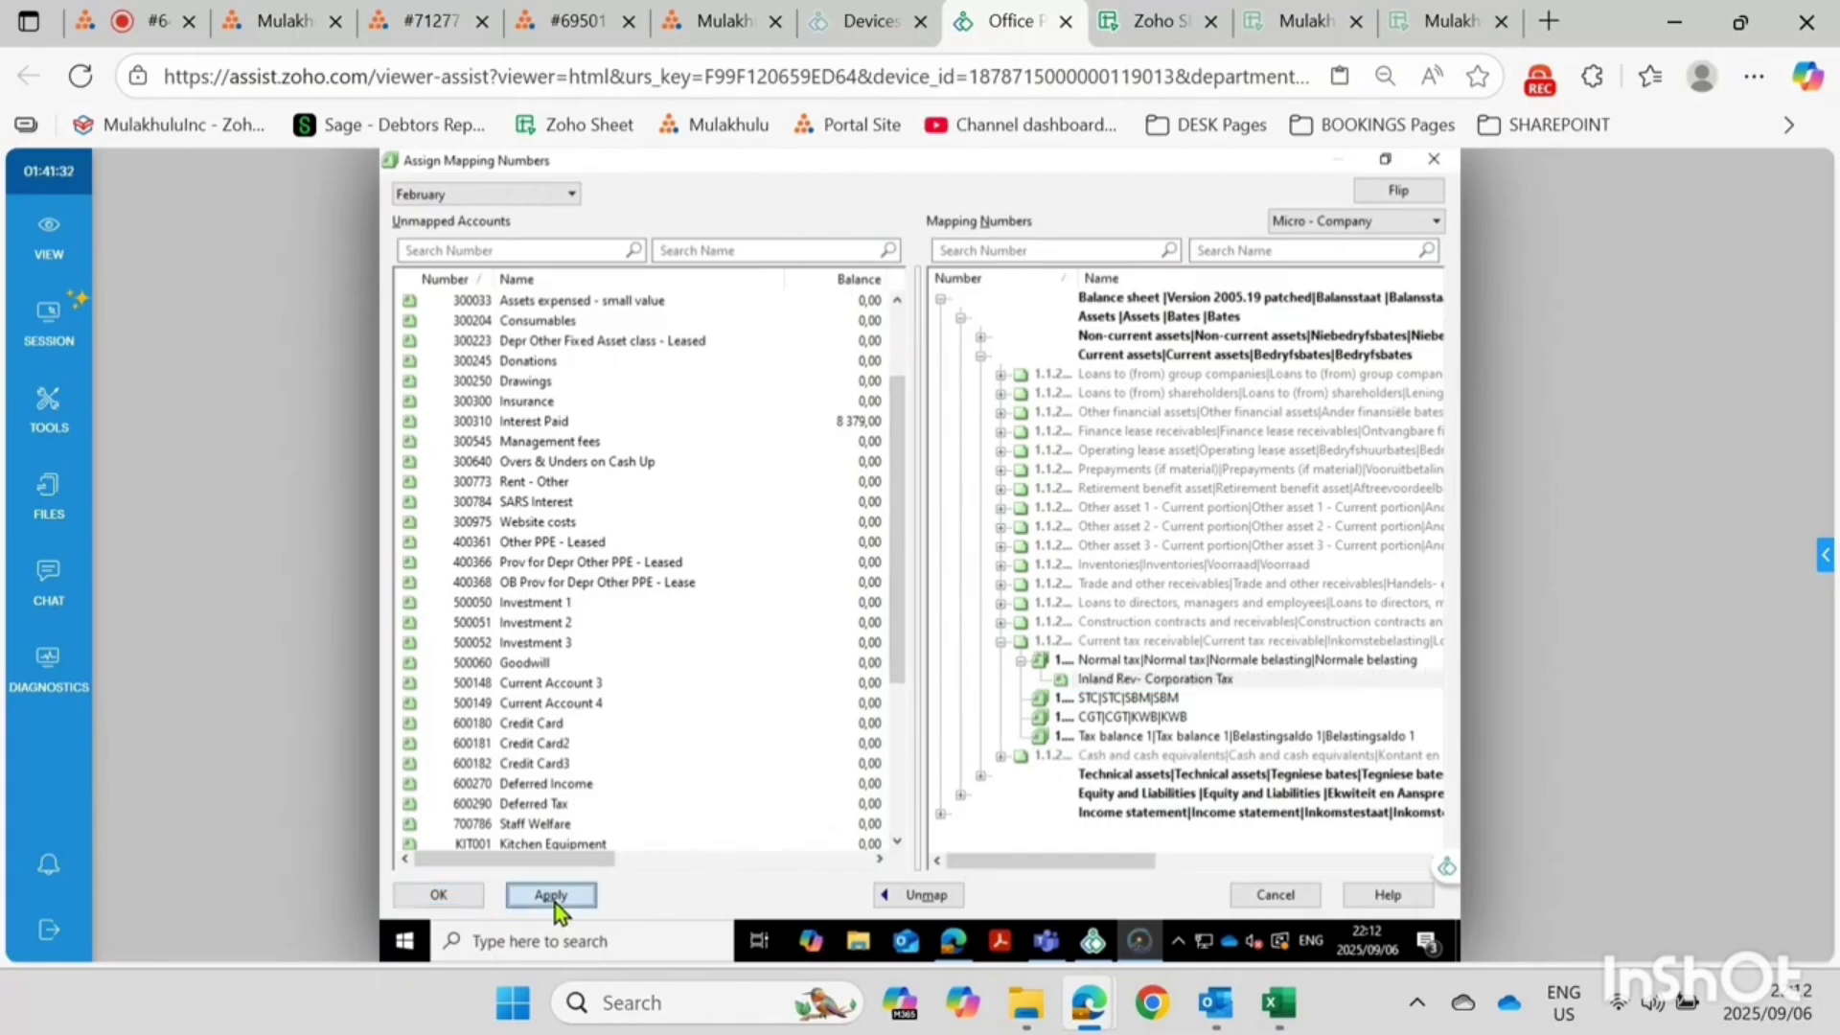
{"action": "left_click", "coordinate": [463, 900]}
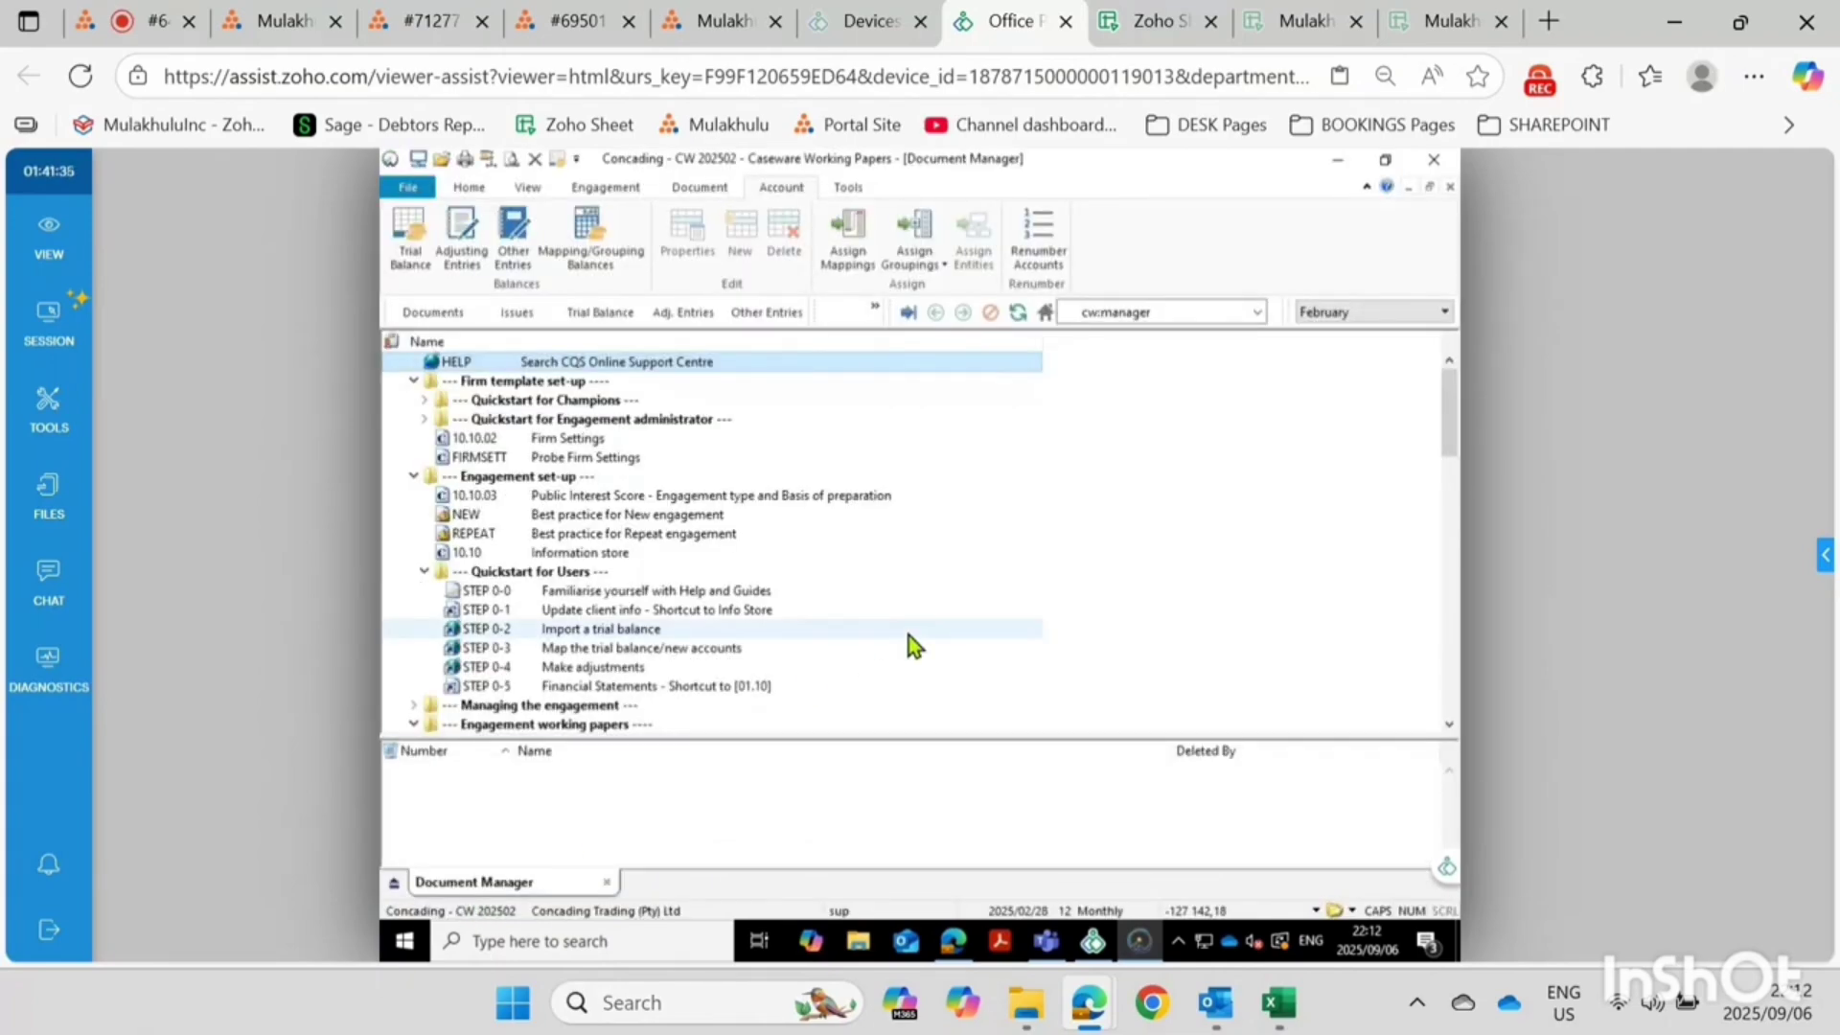